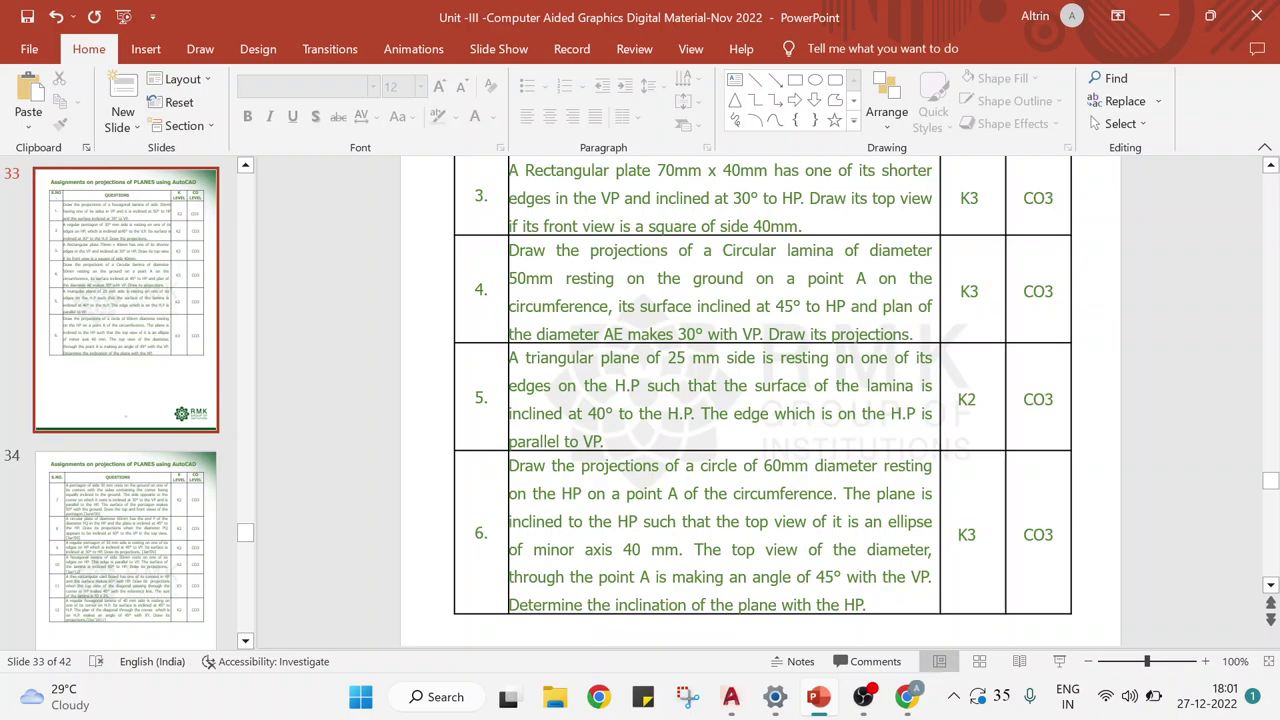
Switch to AutoCAD and accept decimal drawing units with 0.0000 precision and millimetres as the insertion scale.
{"action": "mouse_move", "coordinate": [729, 713]}
{"action": "left_click", "coordinate": [808, 643]}
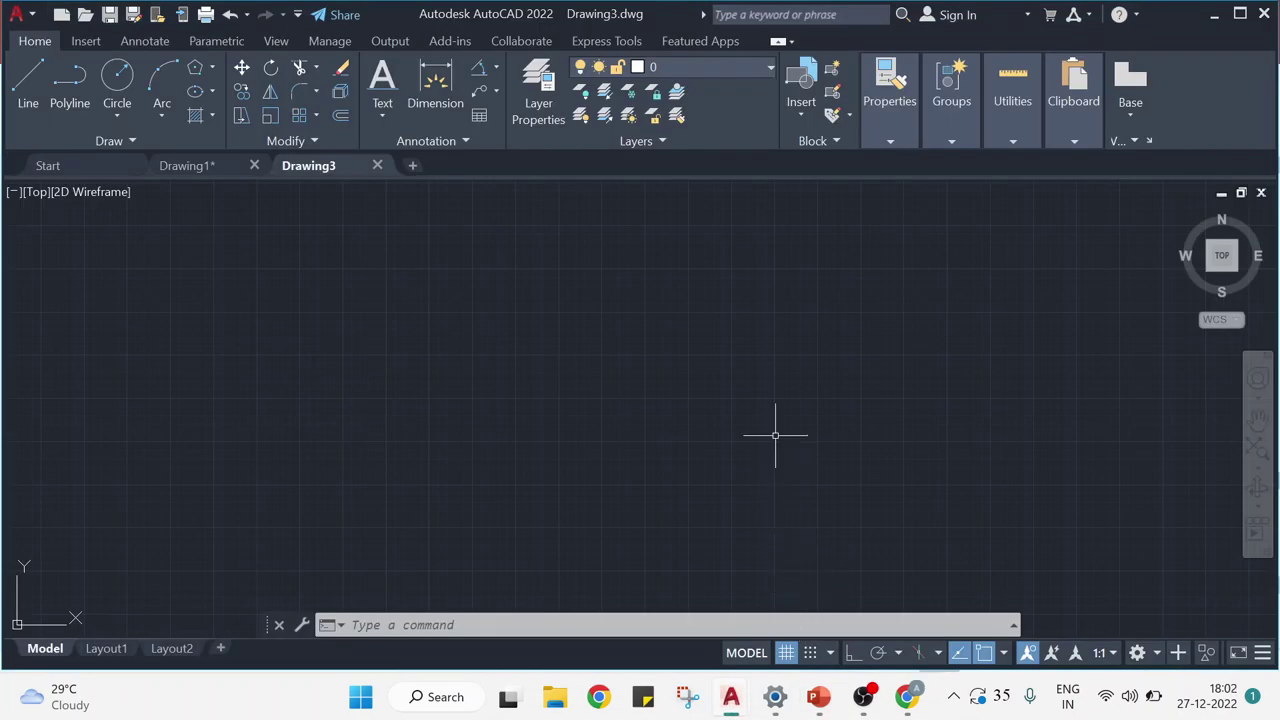
{"action": "type", "text": "units"}
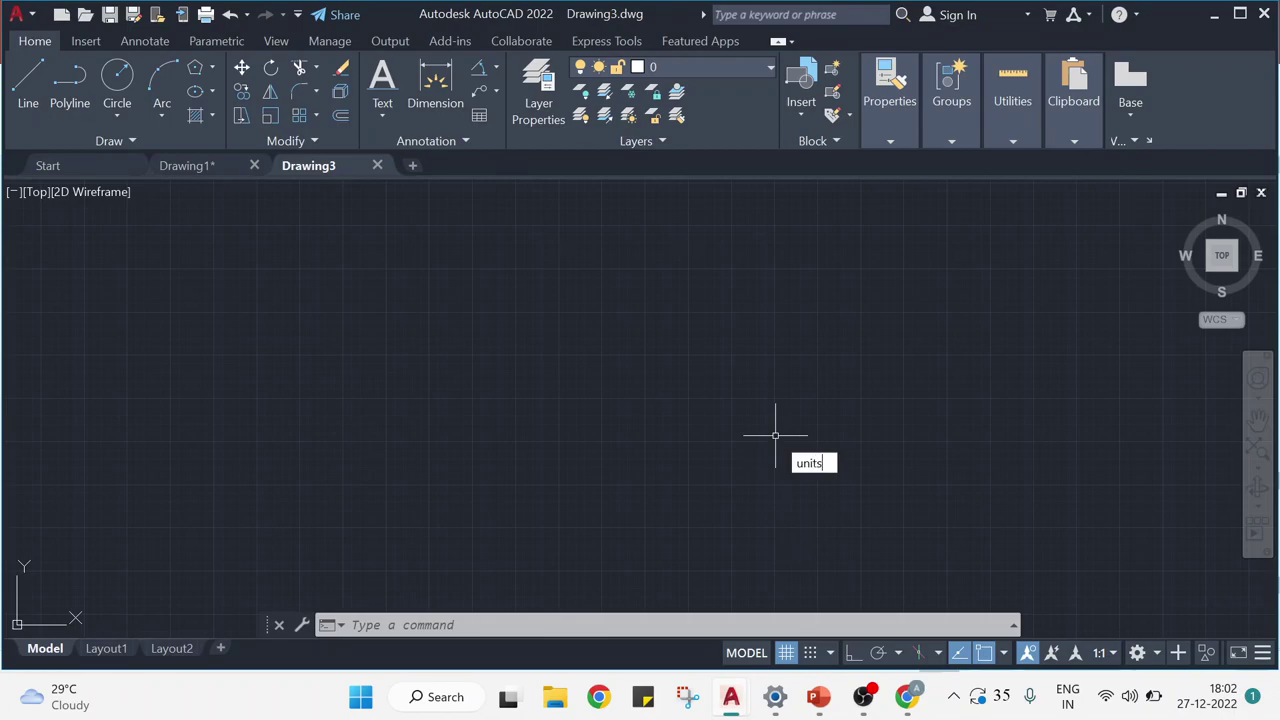
{"action": "key", "text": "Return"}
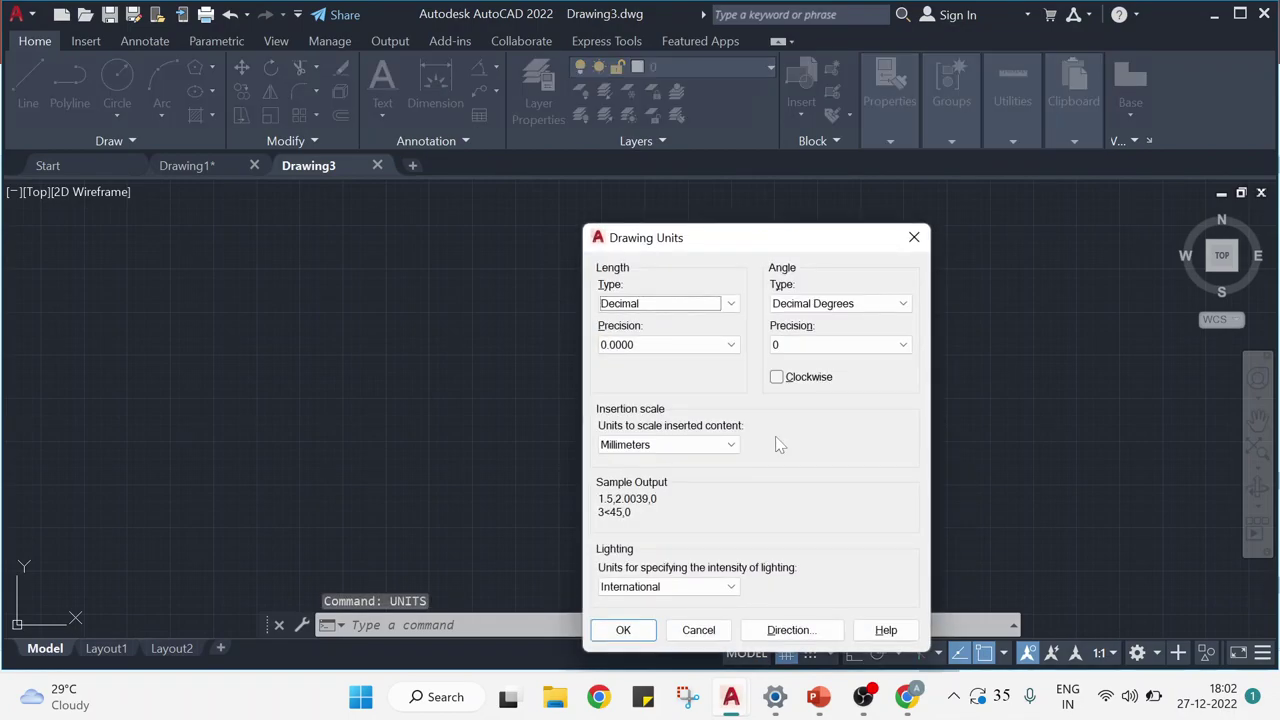
{"action": "key", "text": "Return"}
Set the model space limits from 0,0 to 420,297 and zoom to the whole drawing area.
{"action": "type", "text": "l"}
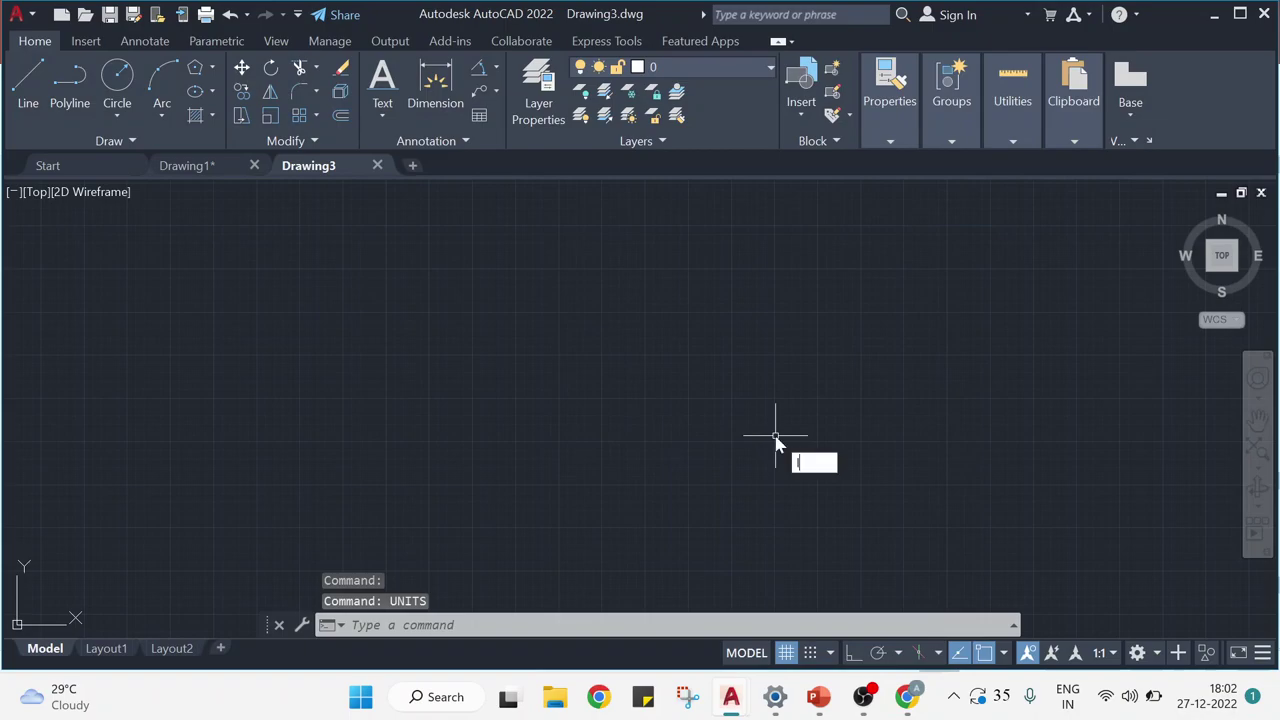
{"action": "type", "text": "imits"}
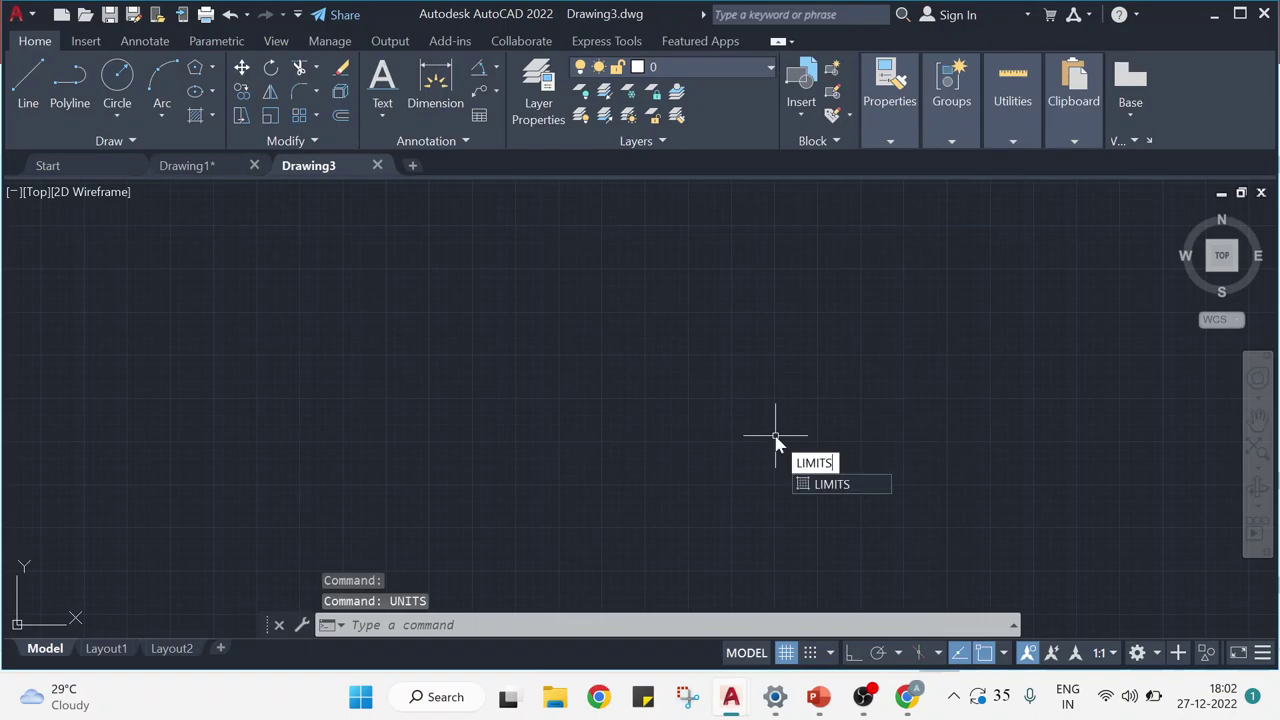
{"action": "key", "text": "Return"}
{"action": "key", "text": "Return"}
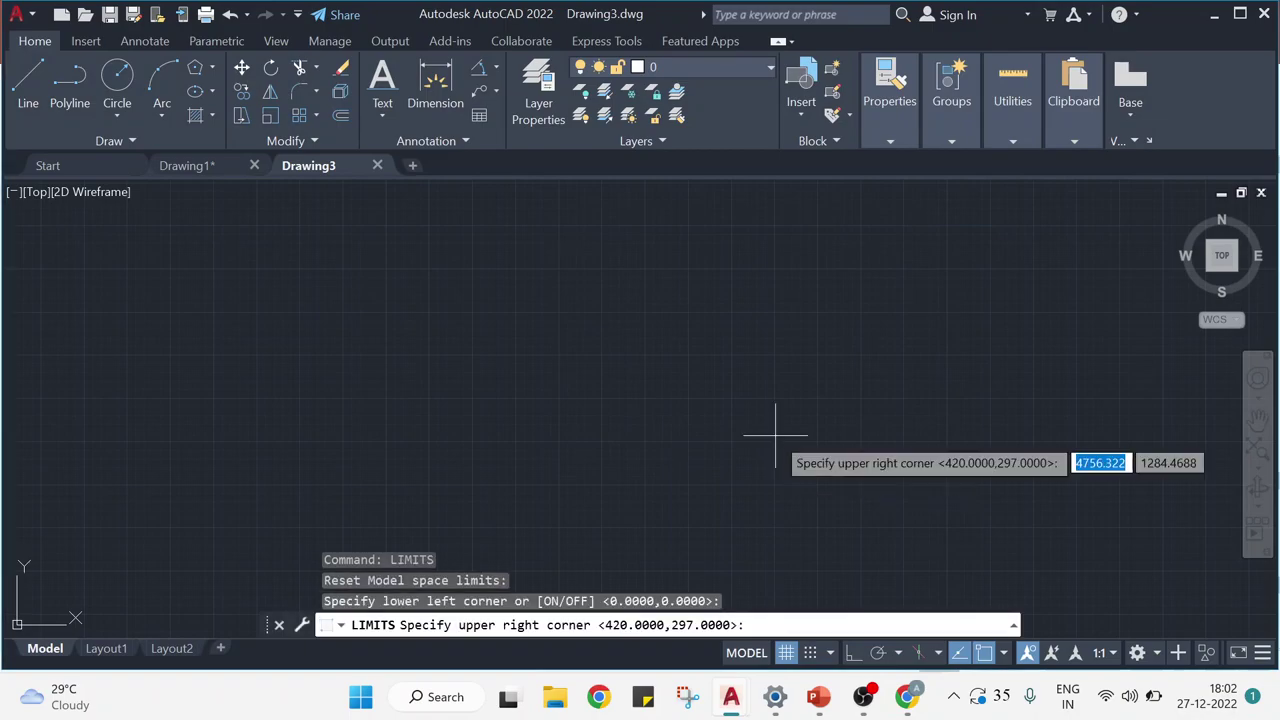
{"action": "key", "text": "Return"}
{"action": "type", "text": "z"}
{"action": "key", "text": "Return"}
{"action": "type", "text": "a"}
{"action": "key", "text": "Return"}
{"action": "middle_click_drag", "start_coordinate": [780, 431], "coordinate": [510, 394]}
{"action": "scroll", "coordinate": [510, 394], "scroll_direction": "down", "scroll_amount": 1}
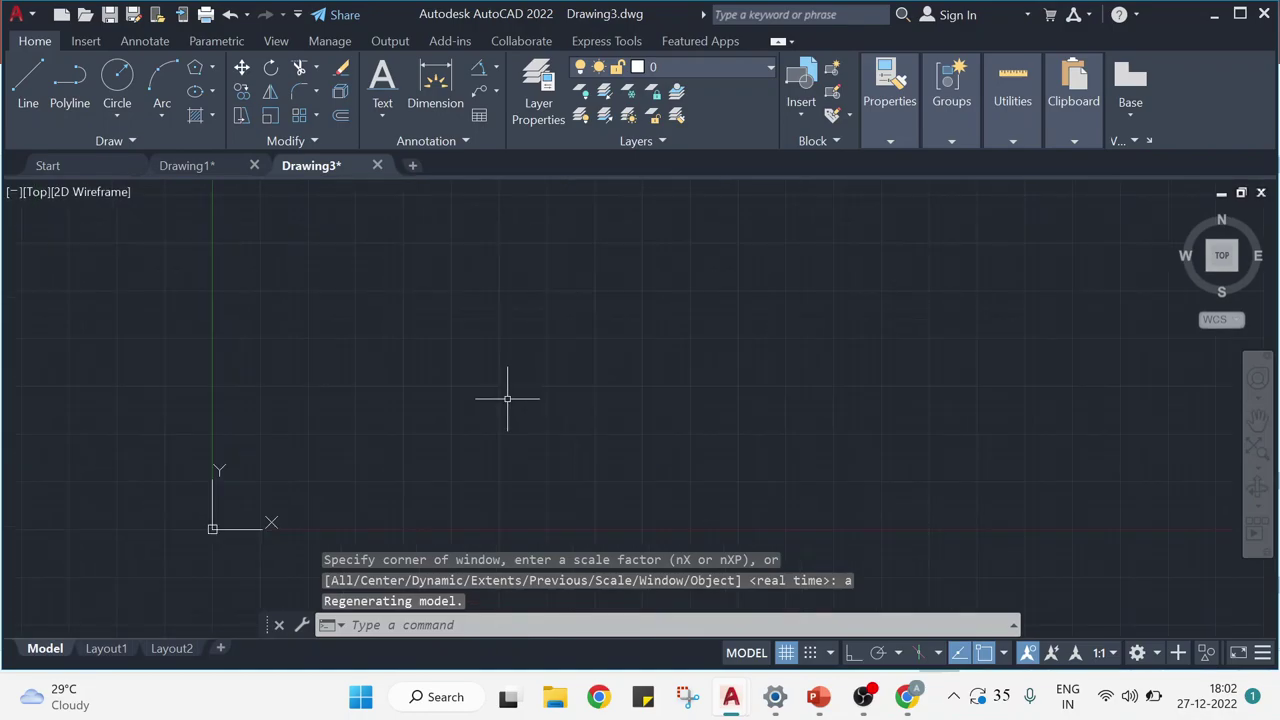
{"action": "middle_click_drag", "start_coordinate": [636, 394], "coordinate": [448, 516]}
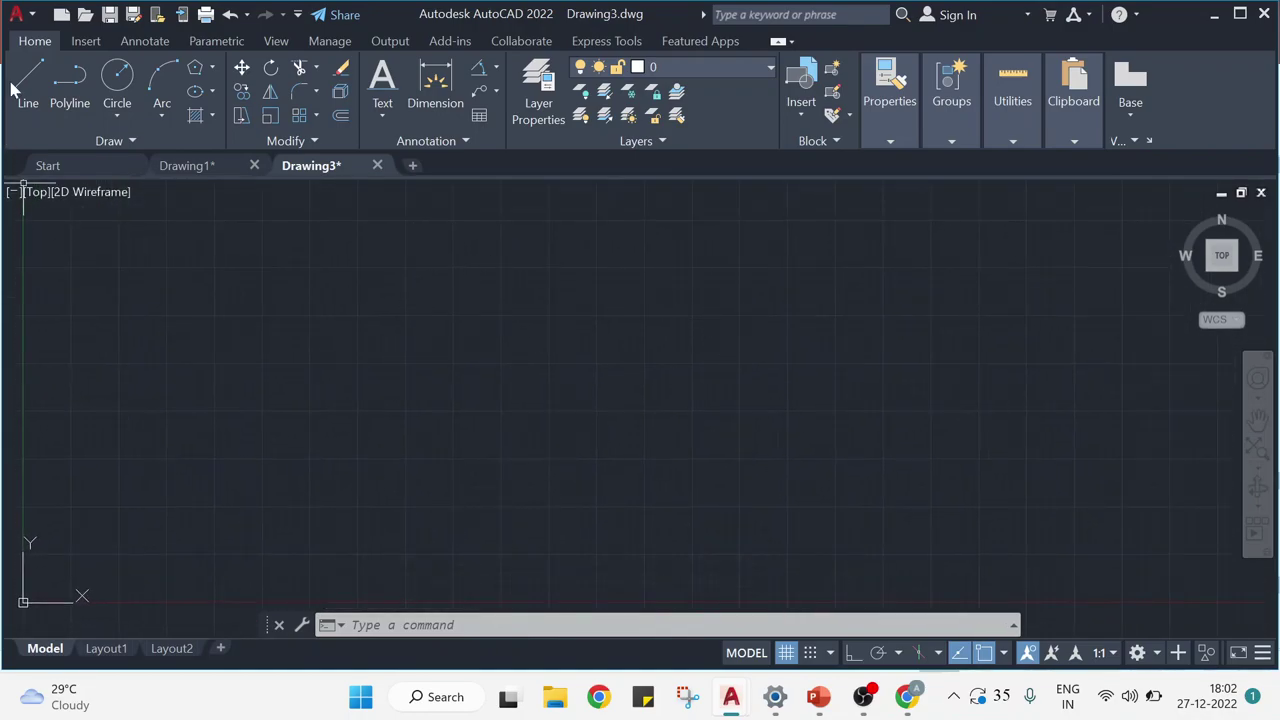
Turn on Ortho mode and draw a long horizontal reference line across the middle of the drawing area.
{"action": "left_click", "coordinate": [860, 664]}
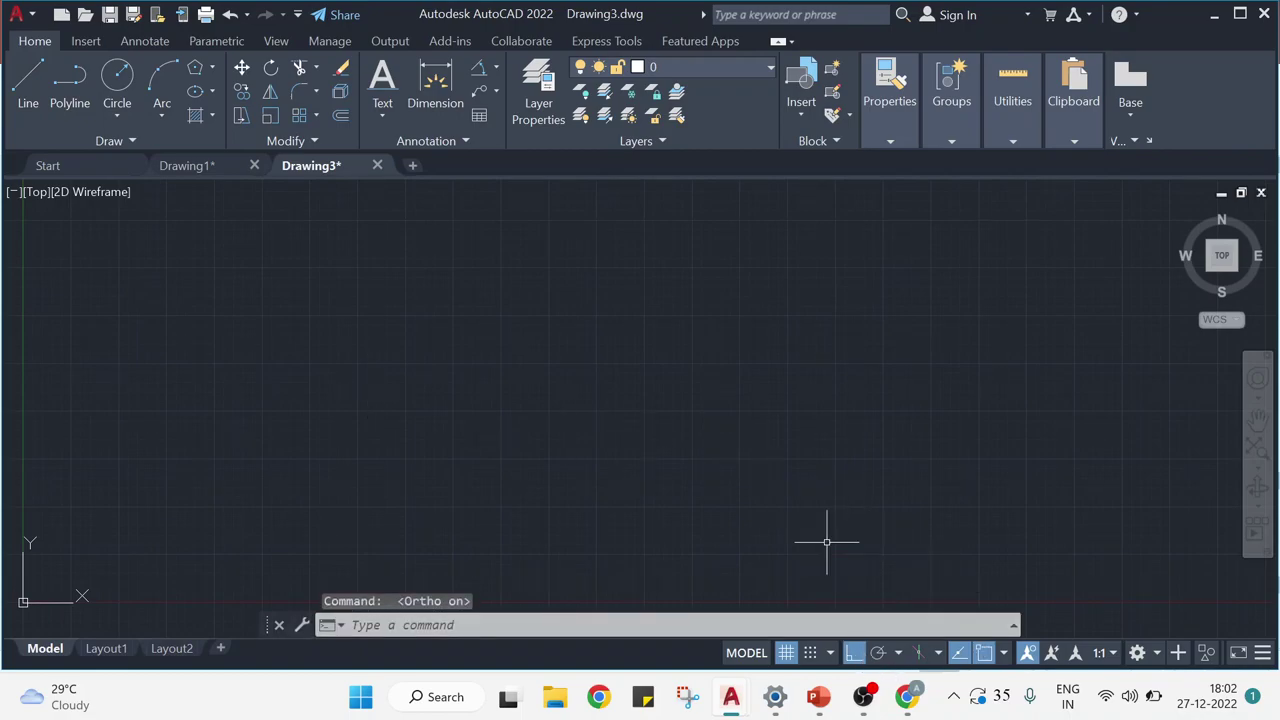
{"action": "left_click", "coordinate": [25, 80]}
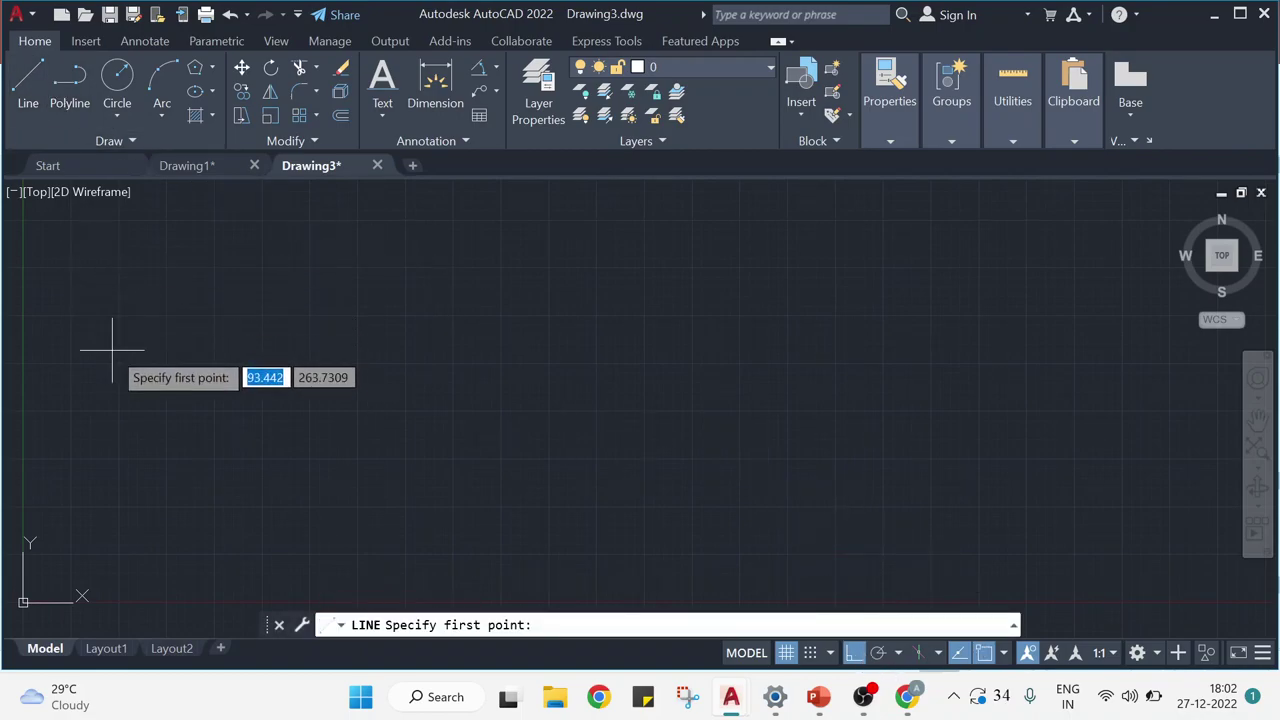
{"action": "left_click", "coordinate": [164, 361]}
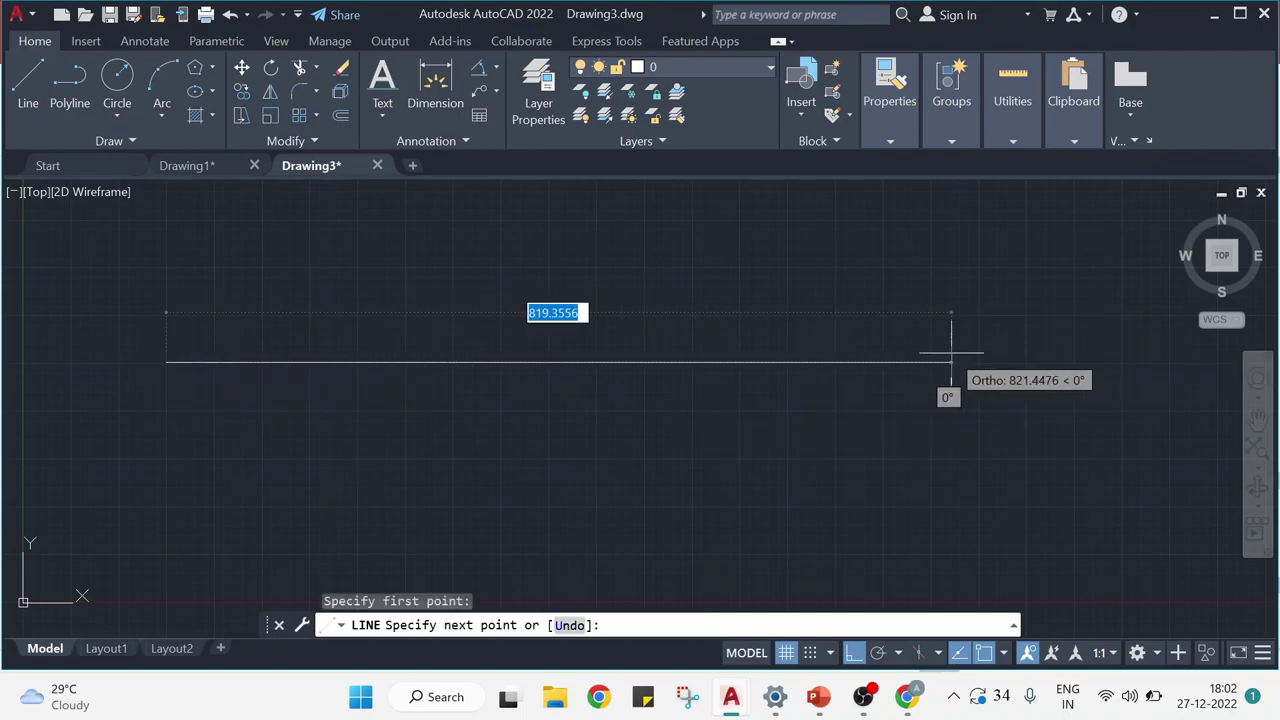
{"action": "left_click", "coordinate": [1088, 351]}
{"action": "key", "text": "Escape"}
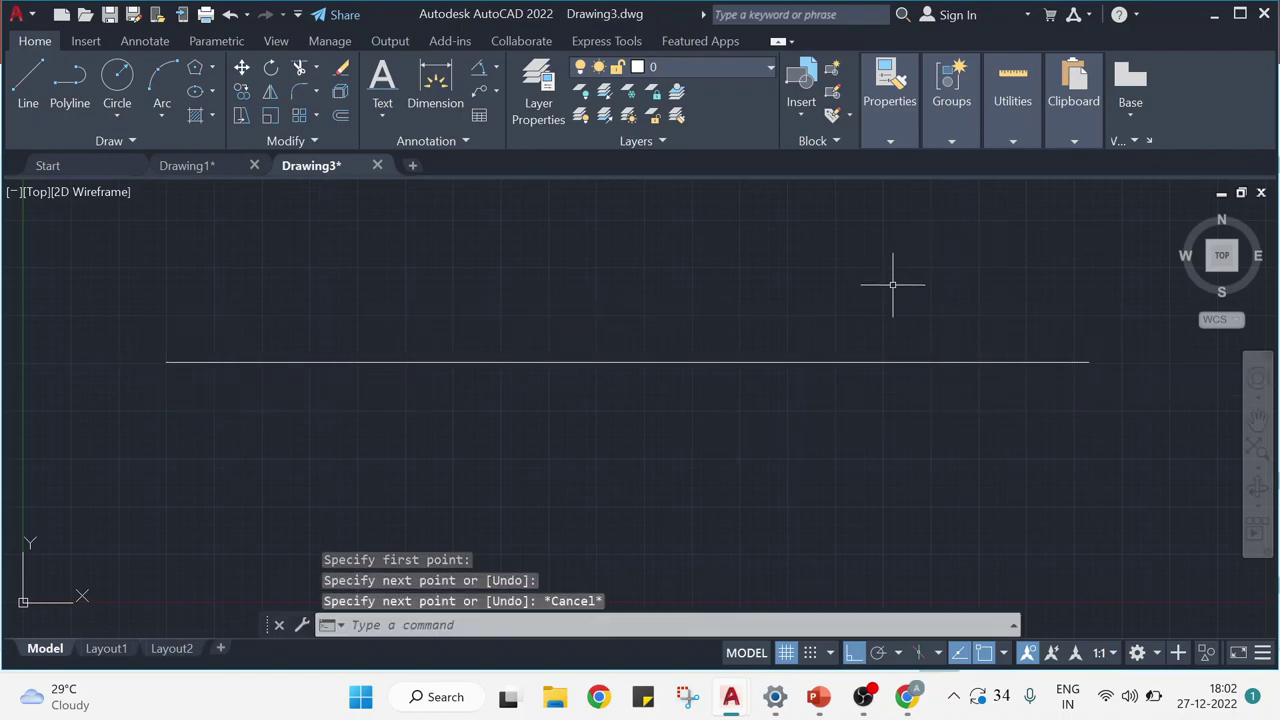
Change the colour of the horizontal reference line to grey.
{"action": "left_click", "coordinate": [866, 362]}
{"action": "left_click", "coordinate": [914, 142]}
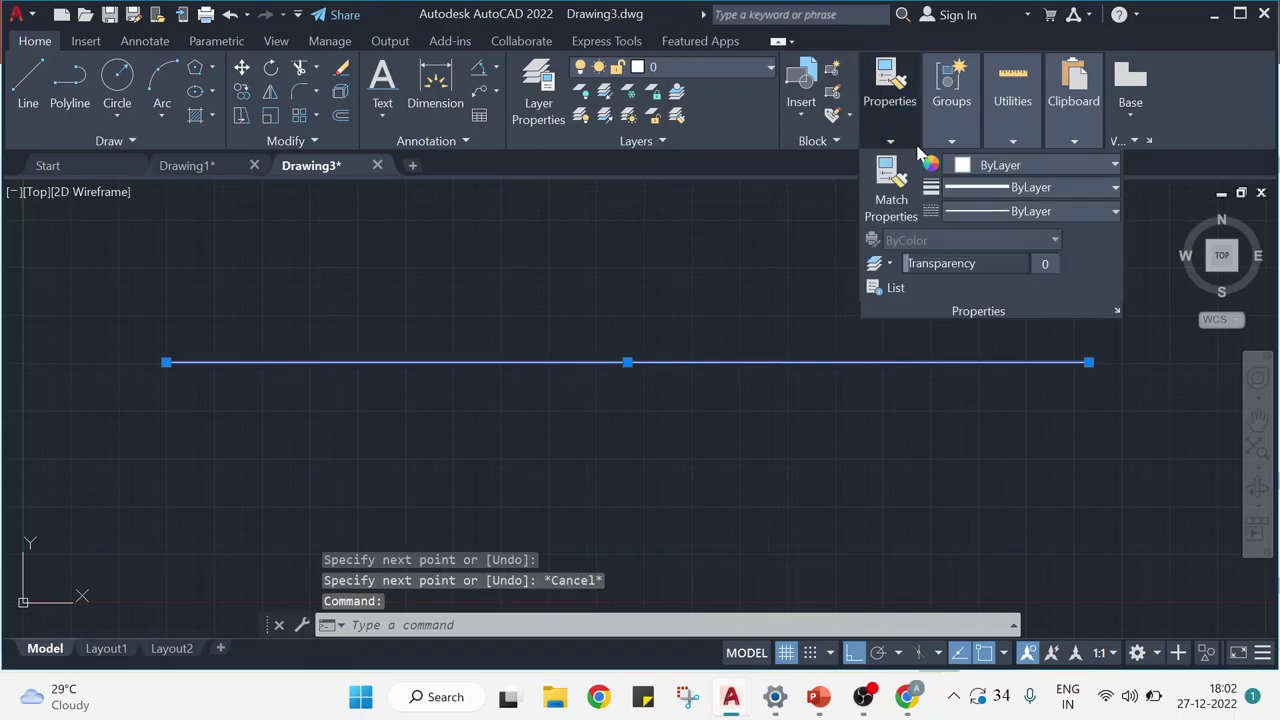
{"action": "left_click", "coordinate": [1000, 165]}
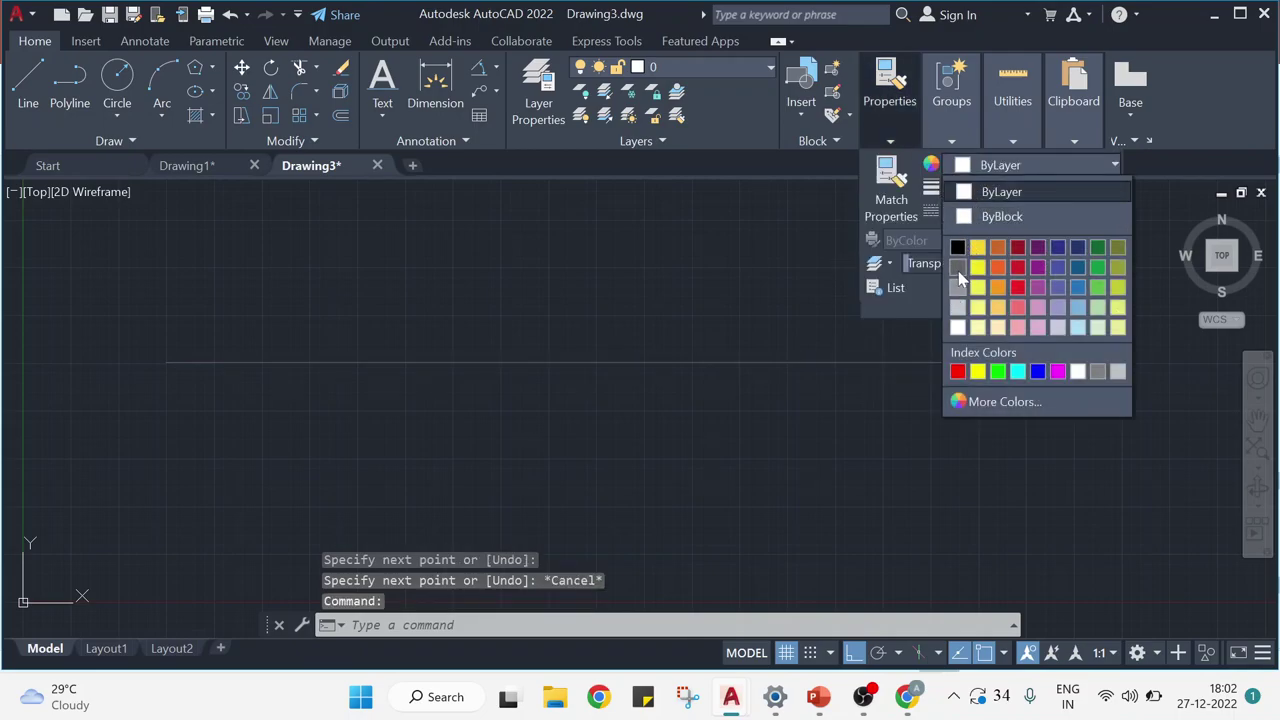
{"action": "left_click", "coordinate": [956, 278]}
{"action": "key", "text": "Escape"}
{"action": "key", "text": "Escape"}
{"action": "key", "text": "Escape"}
{"action": "middle_click_drag", "start_coordinate": [629, 284], "coordinate": [720, 214]}
{"action": "scroll", "coordinate": [649, 277], "scroll_direction": "up", "scroll_amount": 2}
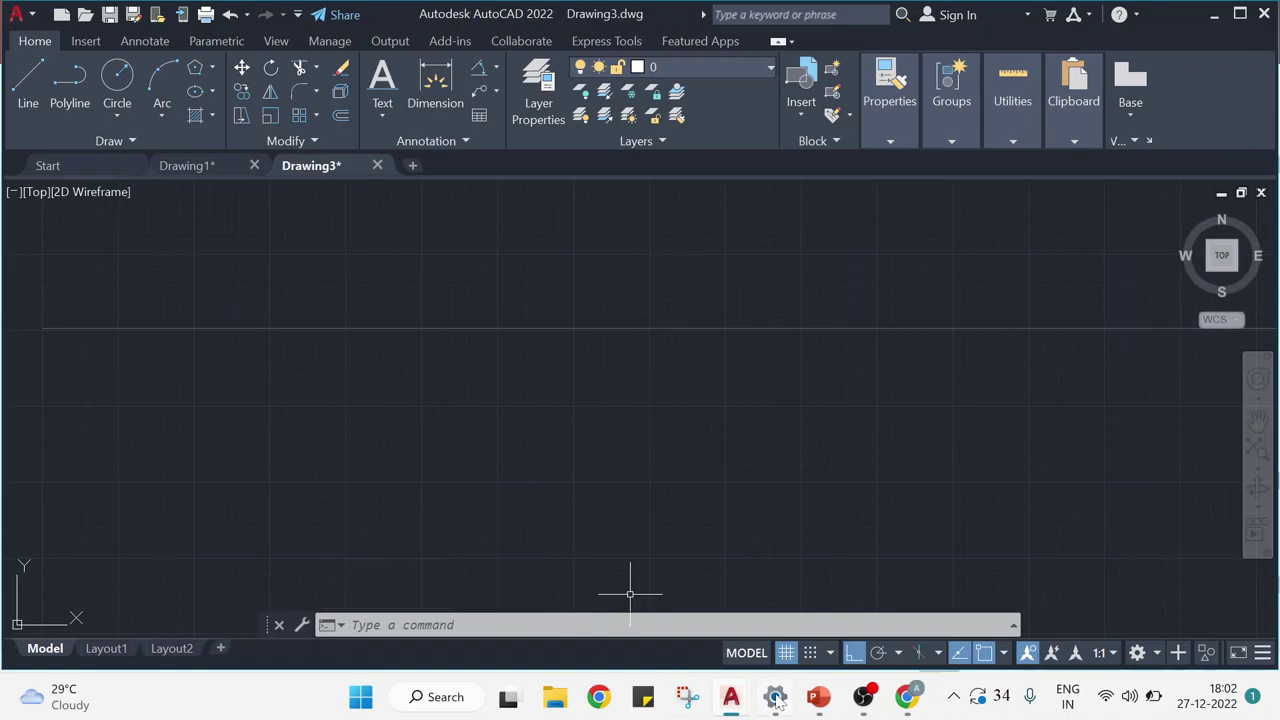
Check the circular lamina question in the PowerPoint slides and return to the AutoCAD drawing.
{"action": "left_click", "coordinate": [820, 697]}
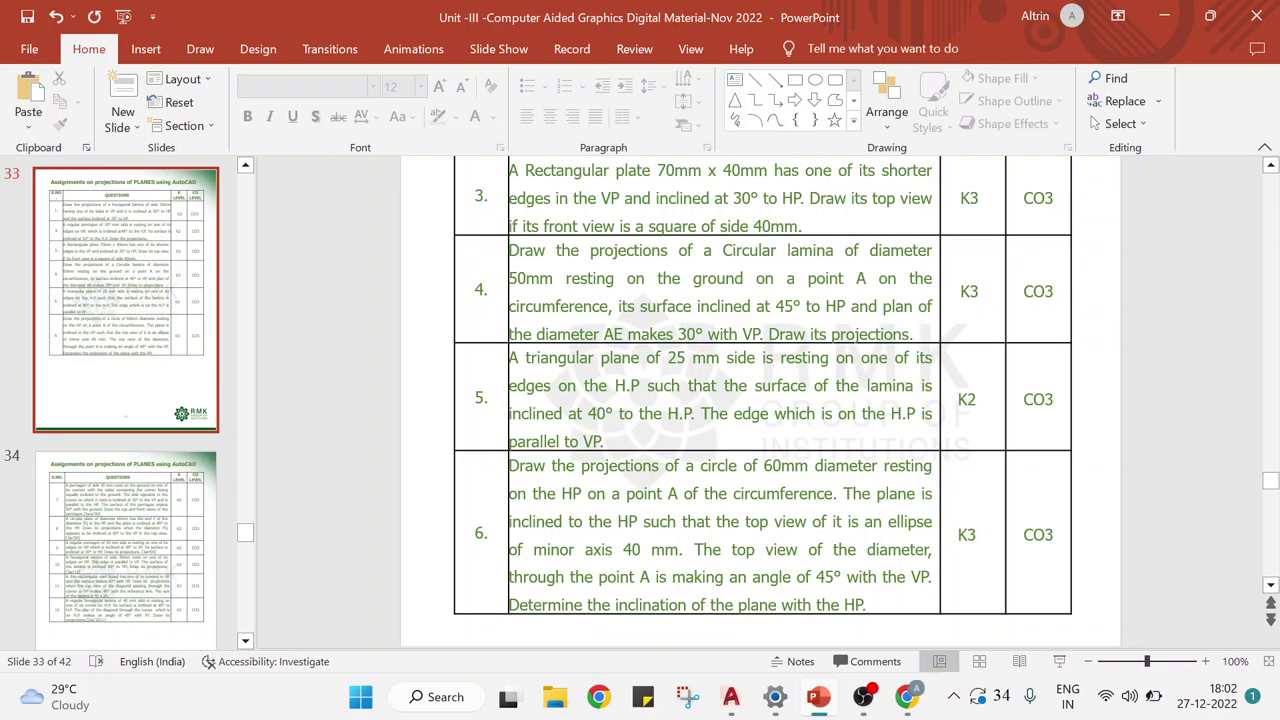
{"action": "left_click", "coordinate": [863, 697]}
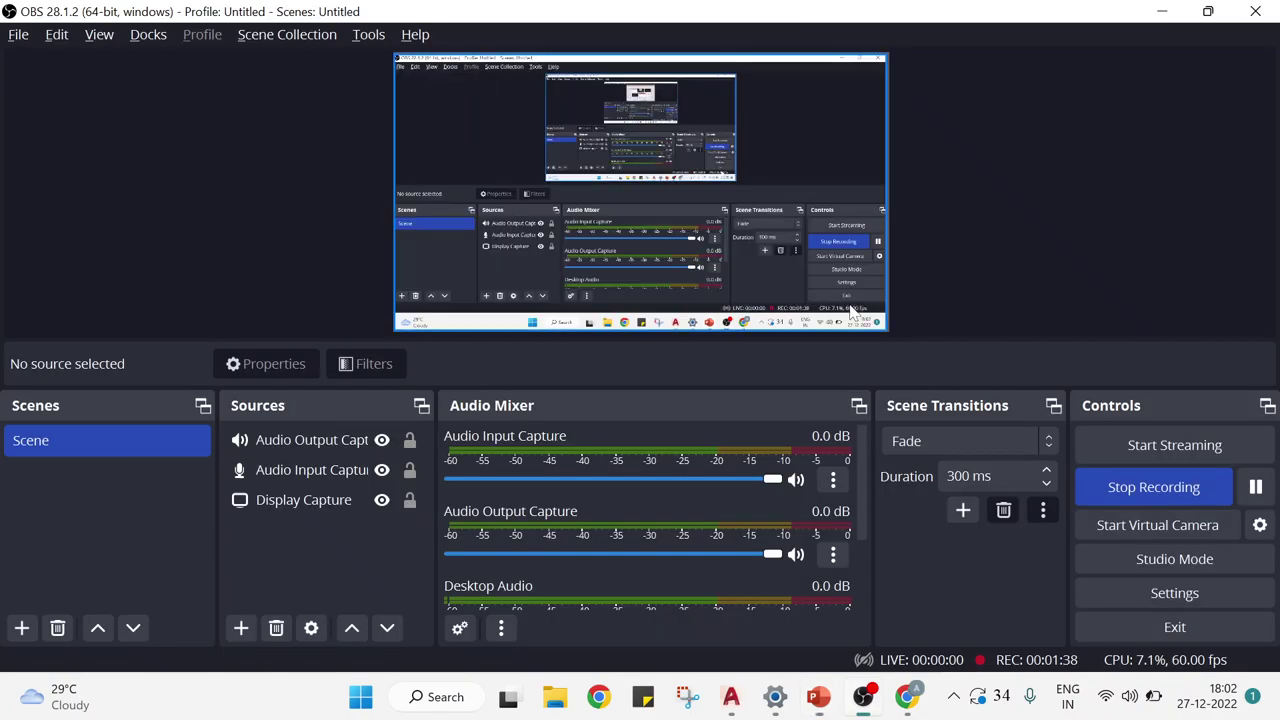
{"action": "left_click", "coordinate": [863, 697]}
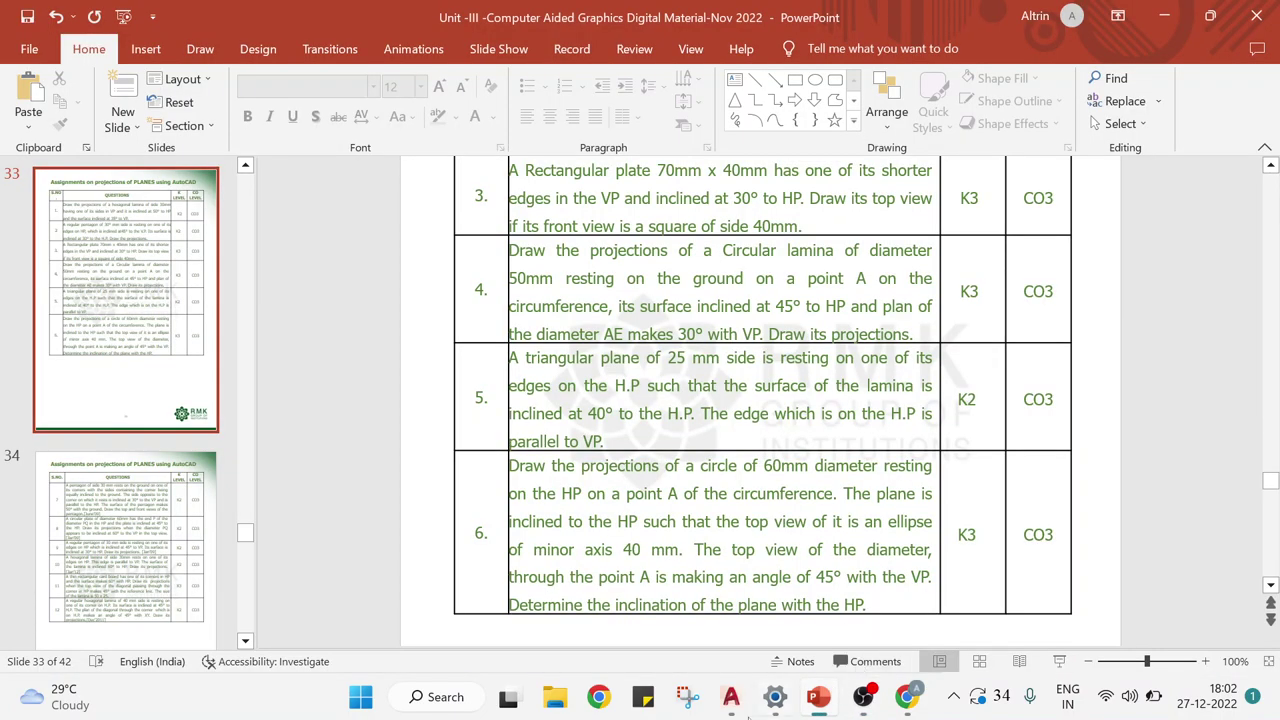
{"action": "mouse_move", "coordinate": [727, 712]}
{"action": "left_click", "coordinate": [784, 619]}
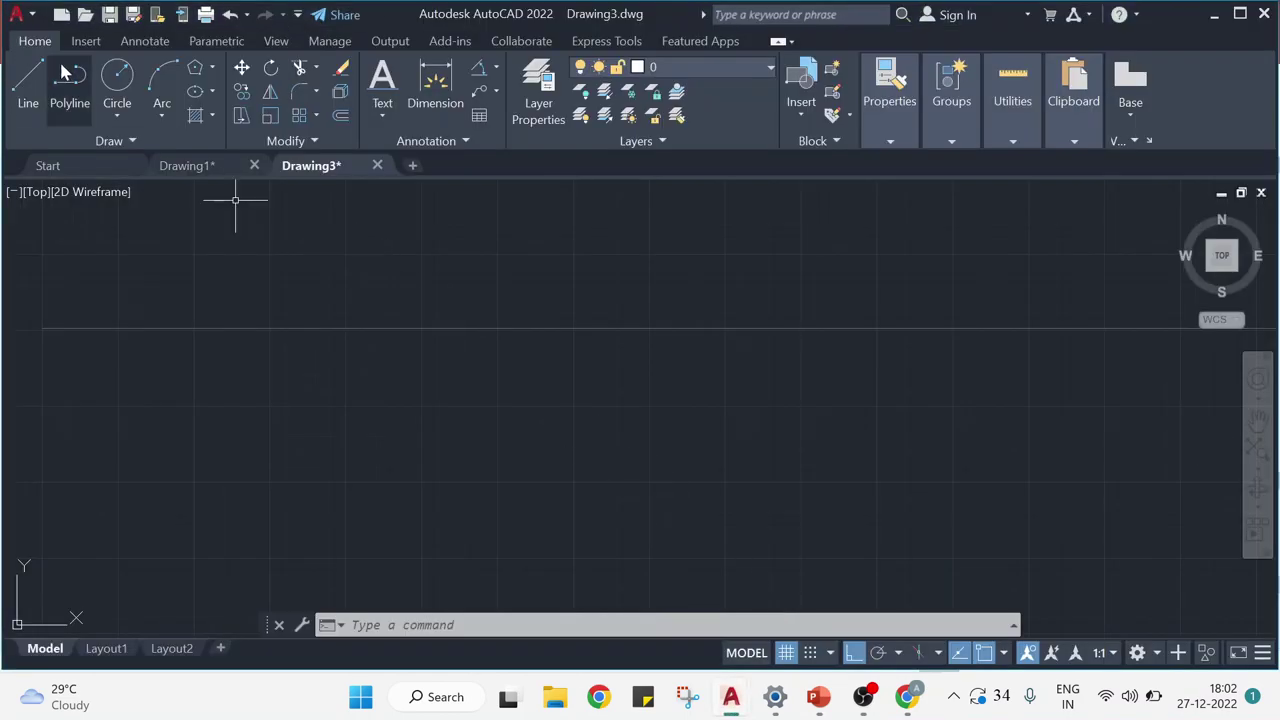
Draw a 50 mm diameter circle below the reference line near its left end.
{"action": "left_click", "coordinate": [119, 121]}
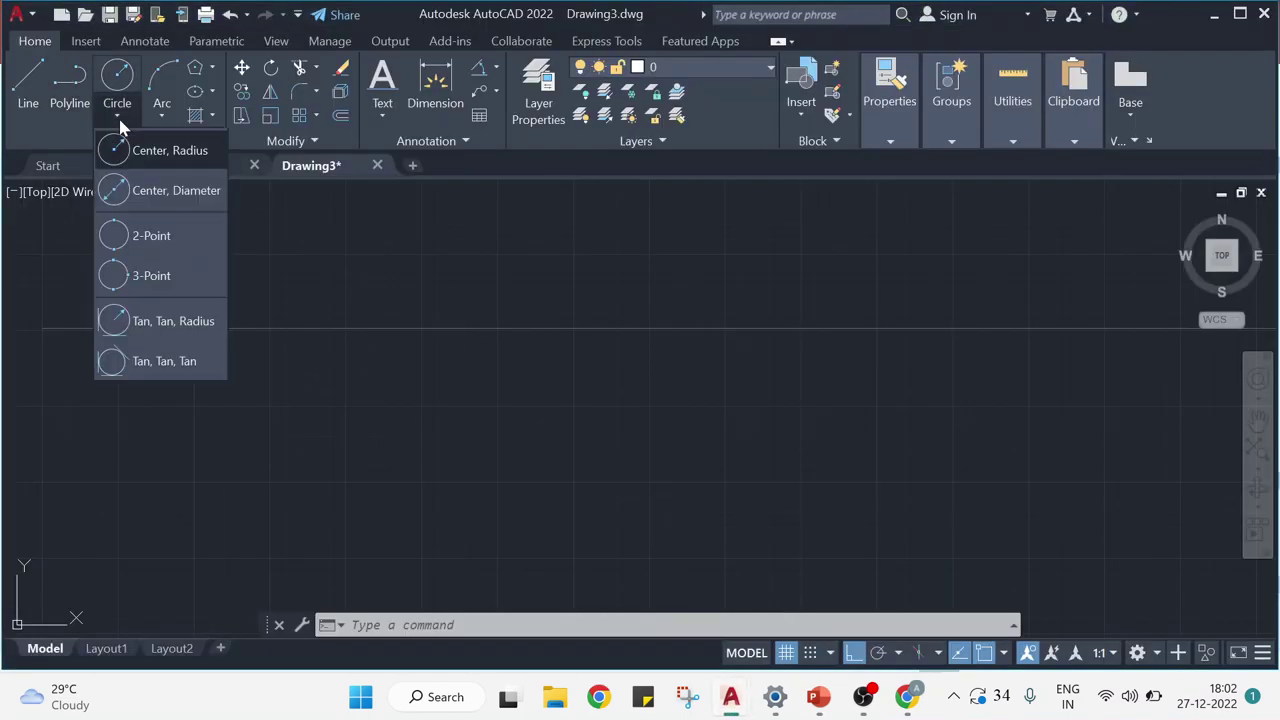
{"action": "left_click", "coordinate": [153, 205]}
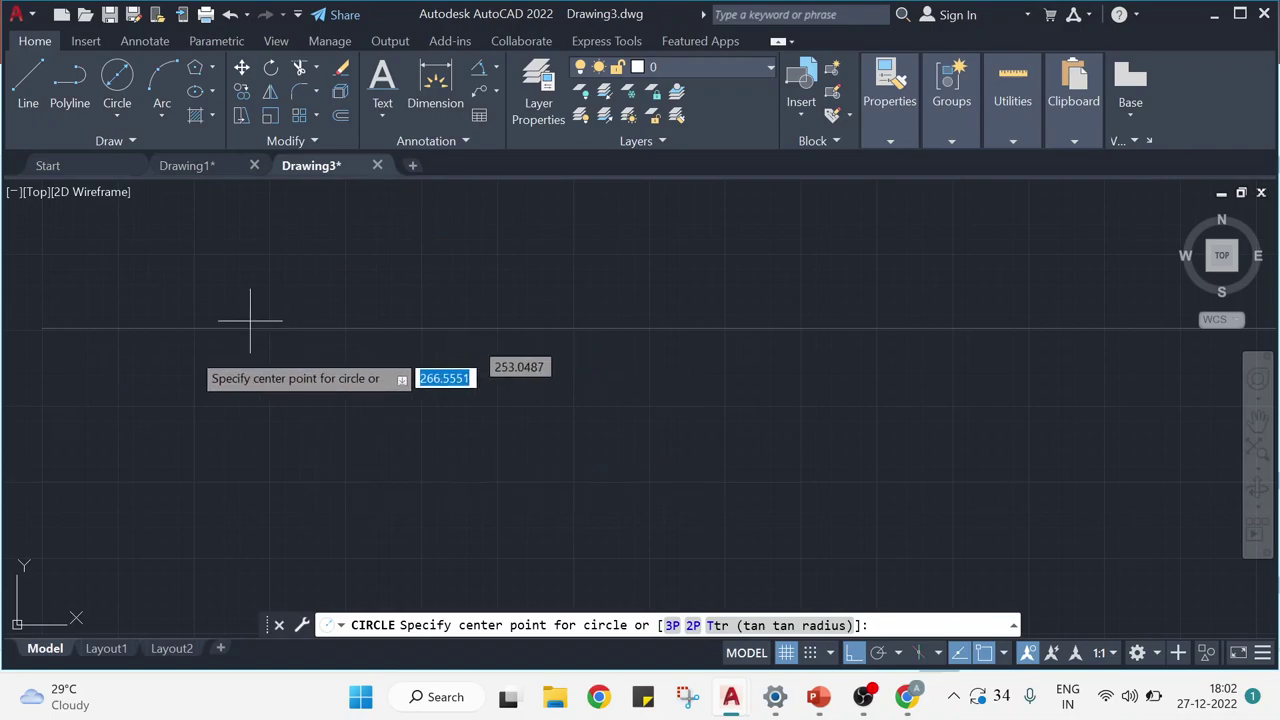
{"action": "left_click", "coordinate": [170, 431]}
{"action": "type", "text": "5"}
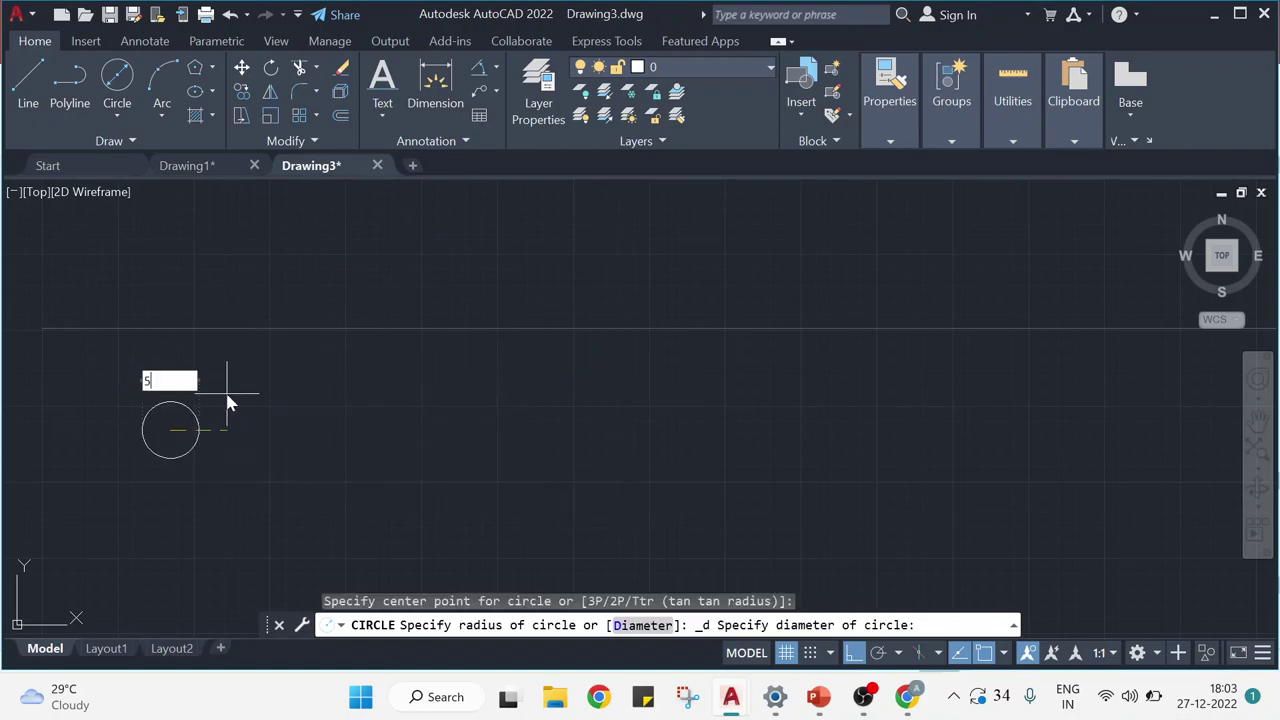
{"action": "type", "text": "0"}
{"action": "key", "text": "Return"}
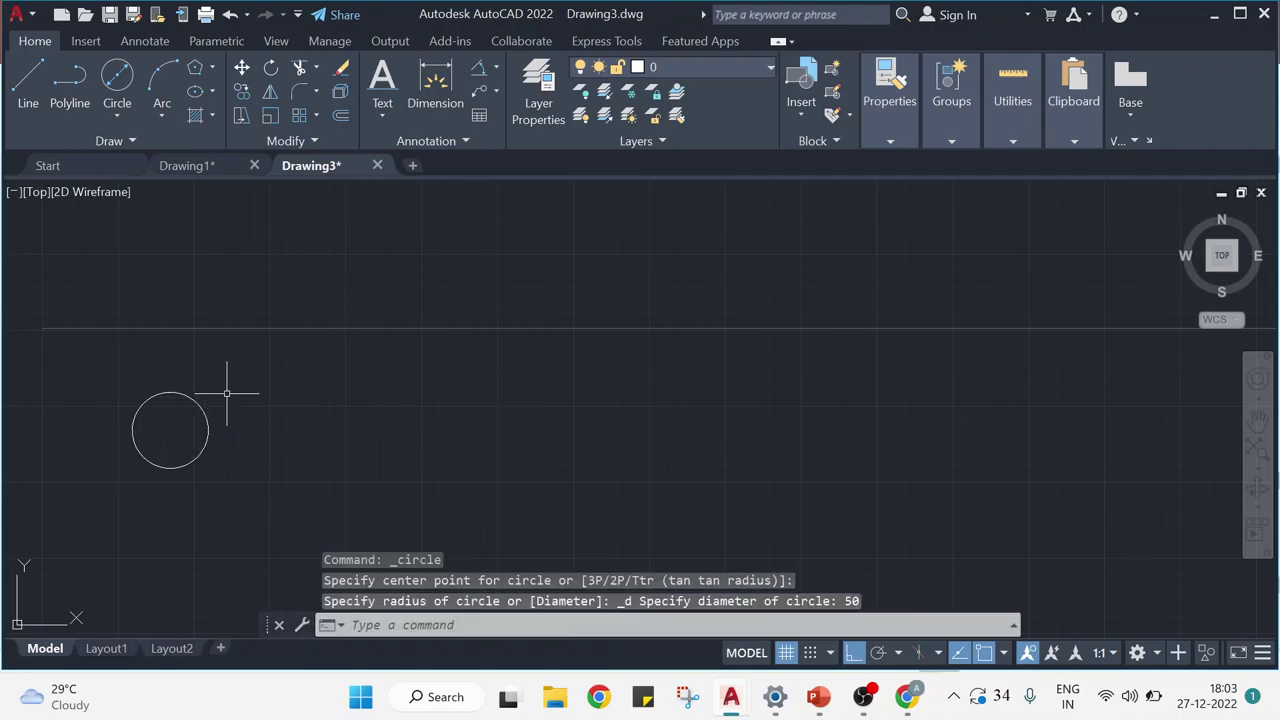
Move the circle about 19 mm straight up towards the reference line, using its centre as the base point.
{"action": "mouse_move", "coordinate": [313, 431]}
{"action": "middle_mouse_down"}
{"action": "mouse_move", "coordinate": [473, 408]}
{"action": "mouse_move", "coordinate": [449, 434]}
{"action": "middle_mouse_up"}
{"action": "scroll", "coordinate": [335, 431], "scroll_direction": "up", "scroll_amount": 4}
{"action": "scroll", "coordinate": [333, 432], "scroll_direction": "down", "scroll_amount": 2}
{"action": "left_click", "coordinate": [241, 67]}
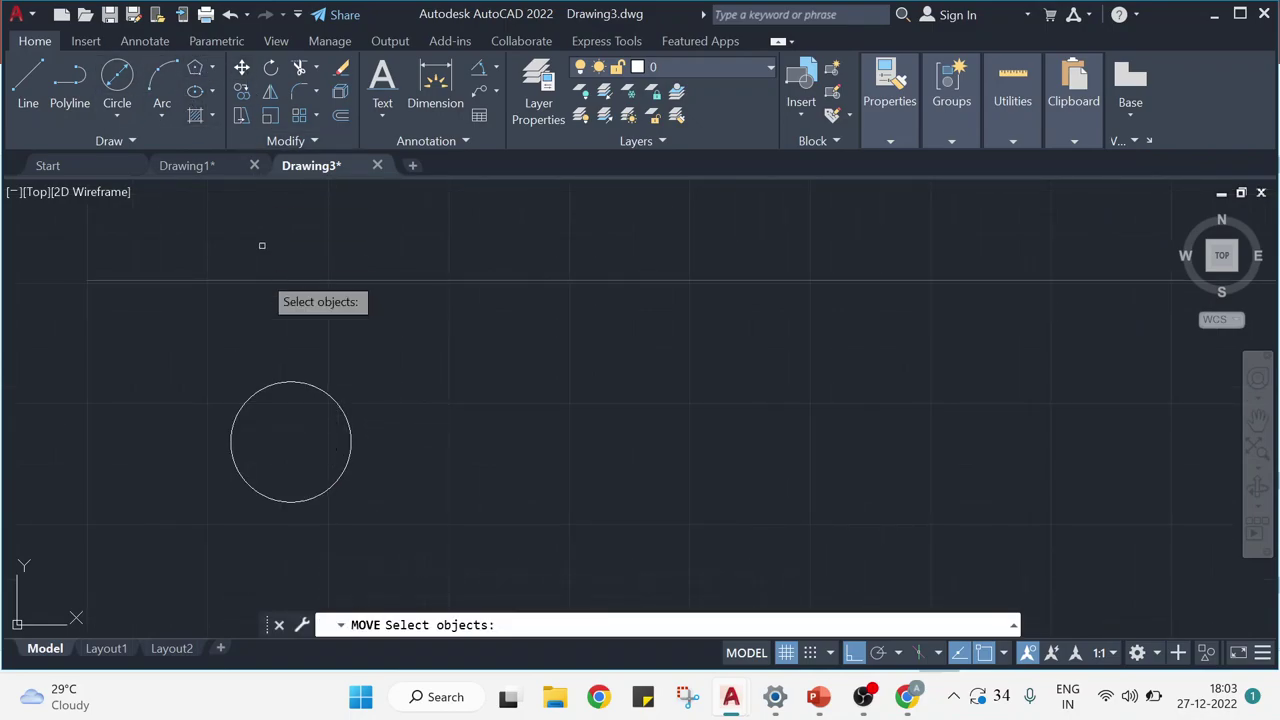
{"action": "left_click", "coordinate": [293, 381]}
{"action": "key", "text": "Return"}
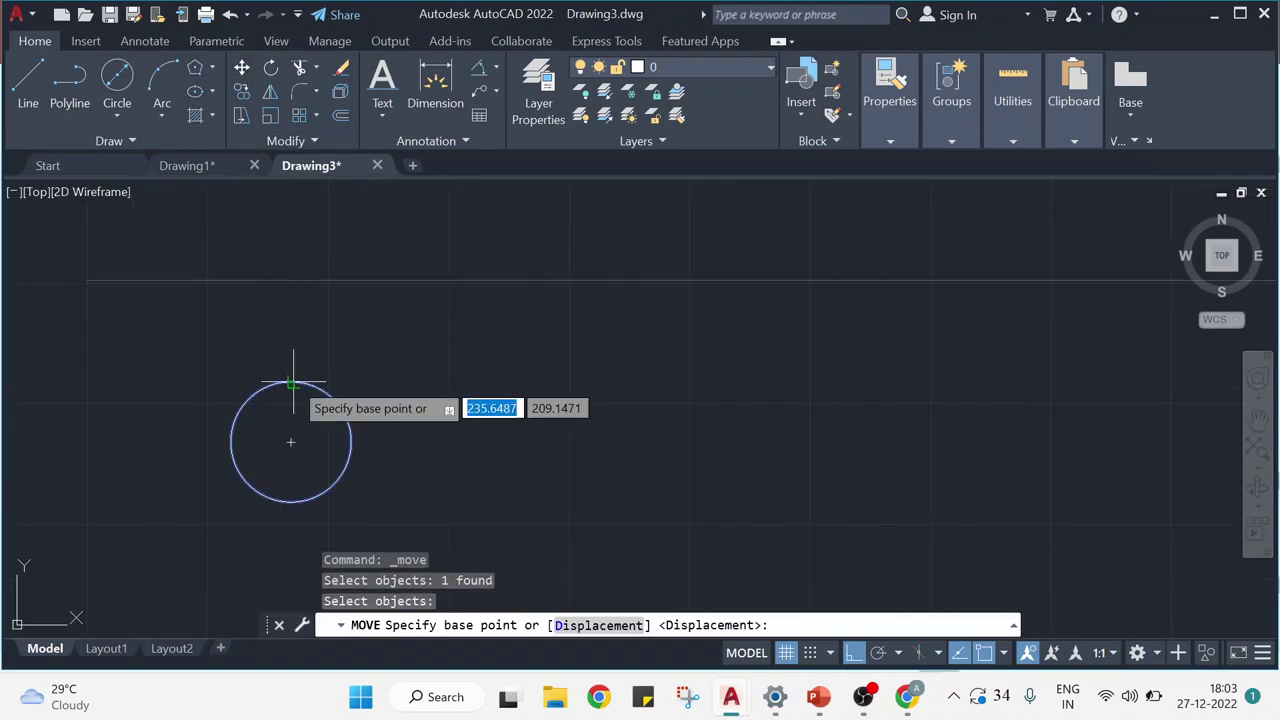
{"action": "left_click", "coordinate": [290, 441]}
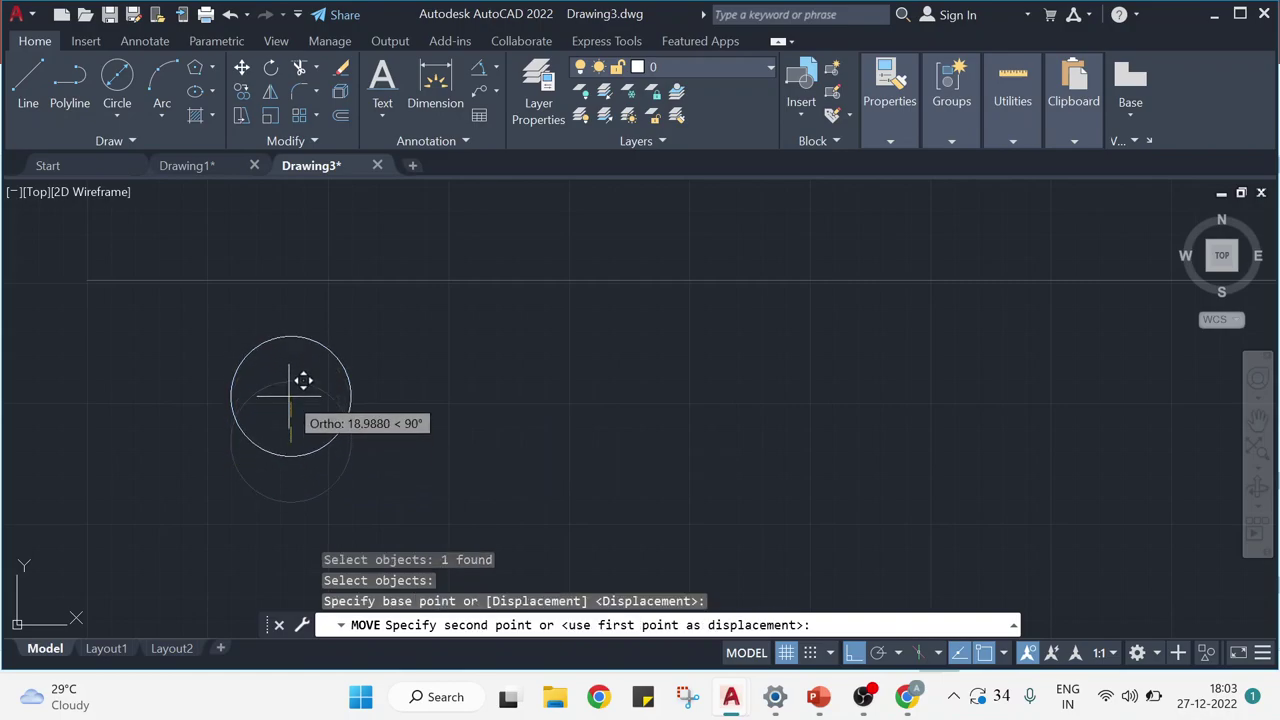
{"action": "left_click", "coordinate": [290, 394]}
{"action": "scroll", "coordinate": [401, 351], "scroll_direction": "up", "scroll_amount": 2}
{"action": "scroll", "coordinate": [401, 351], "scroll_direction": "down", "scroll_amount": 2}
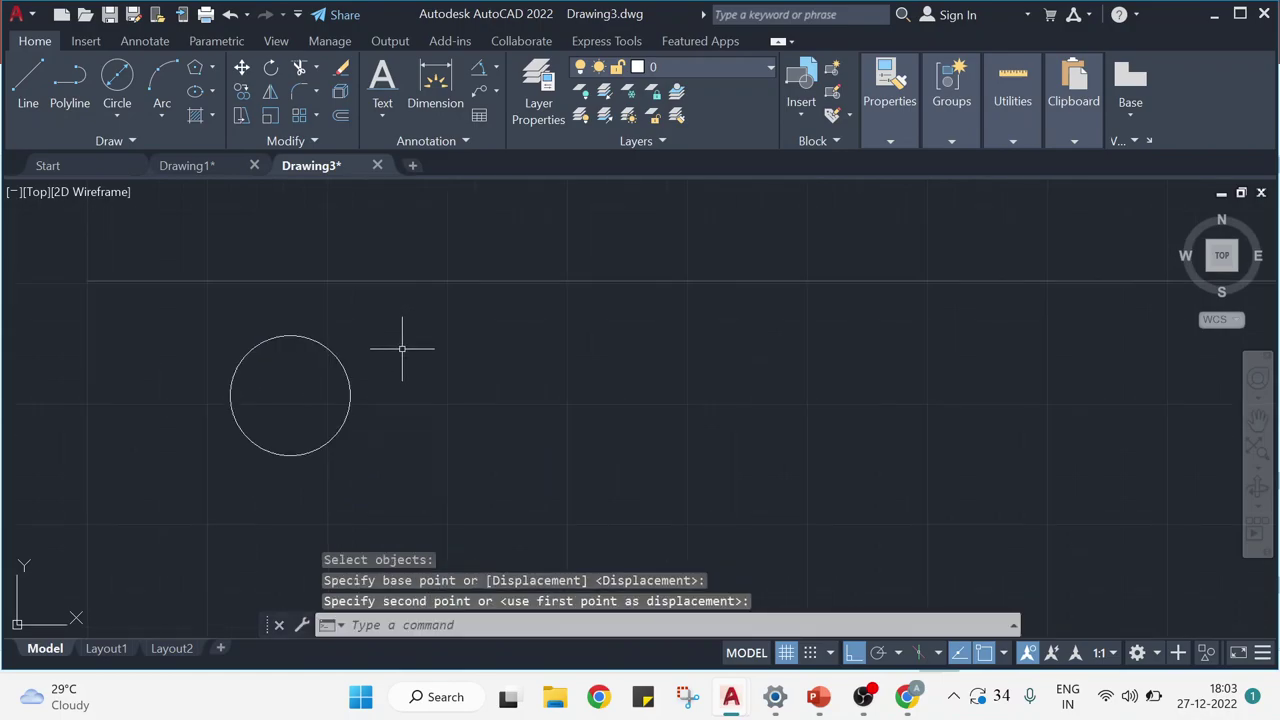
Draw the circle's vertical diameter as two lines from the centre to its top and bottom quadrants.
{"action": "left_click", "coordinate": [30, 78]}
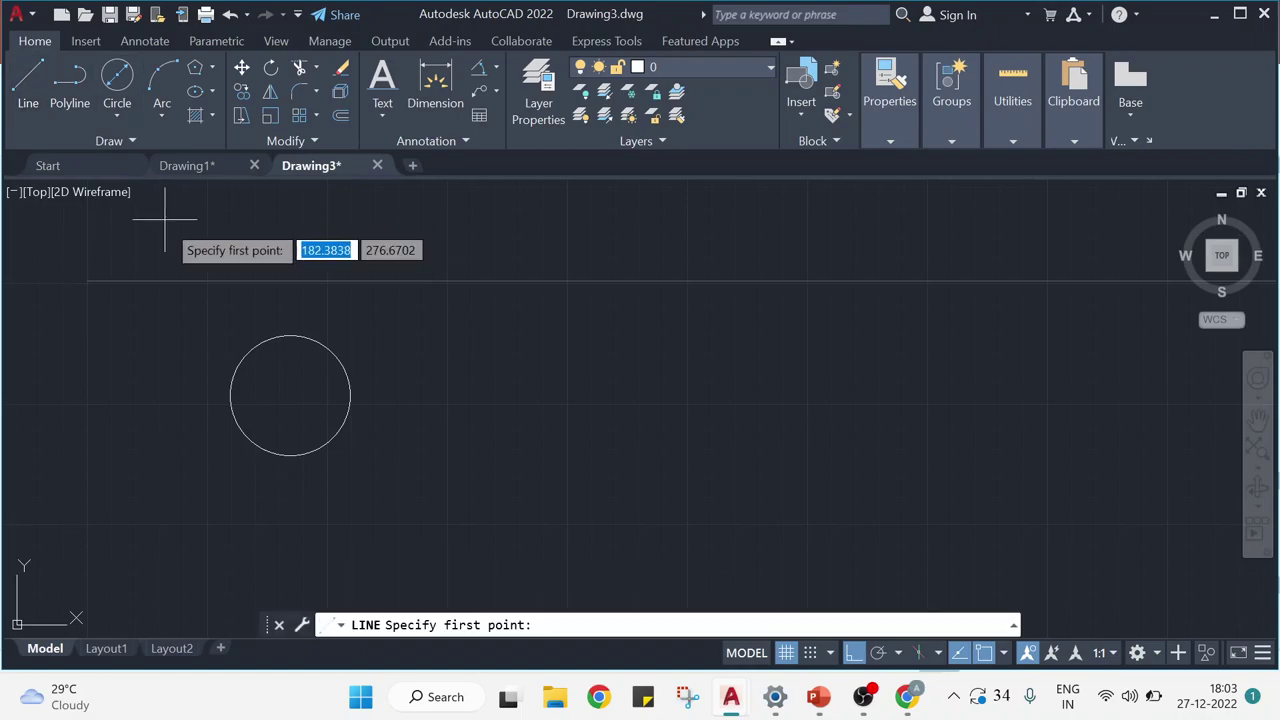
{"action": "left_click", "coordinate": [290, 395]}
{"action": "left_click", "coordinate": [291, 335]}
{"action": "key", "text": "Escape"}
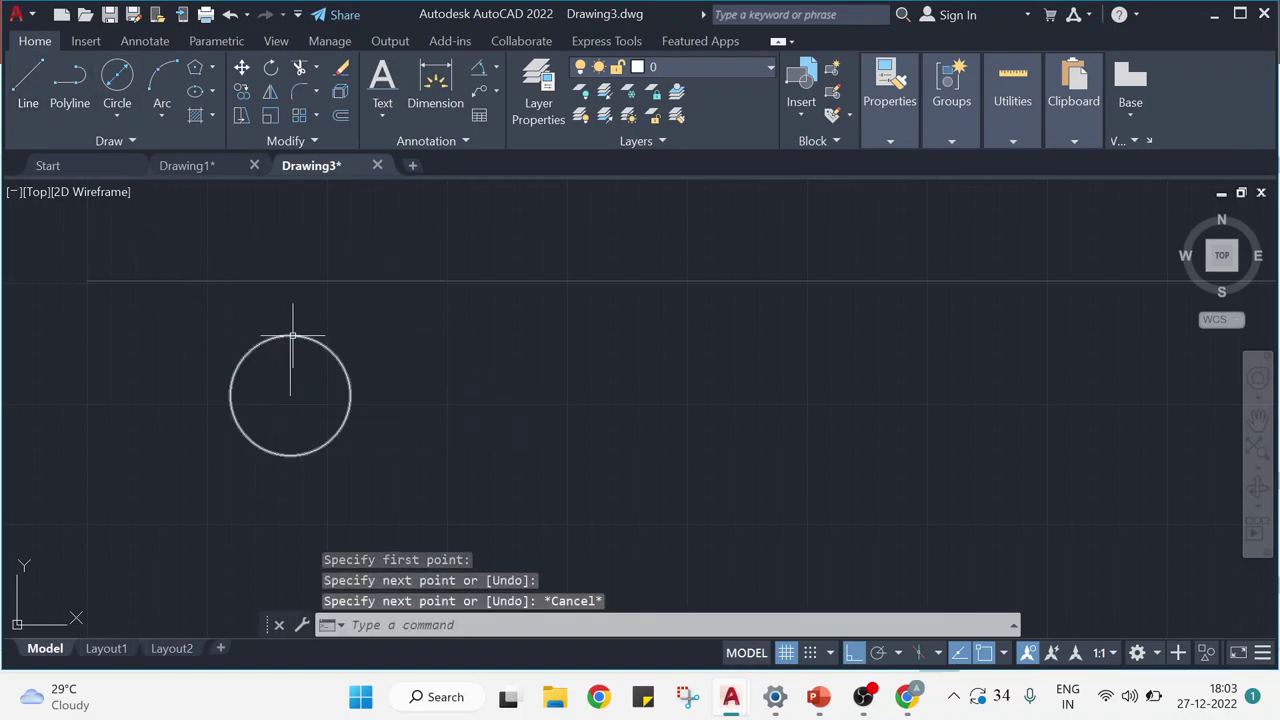
{"action": "left_click", "coordinate": [30, 78]}
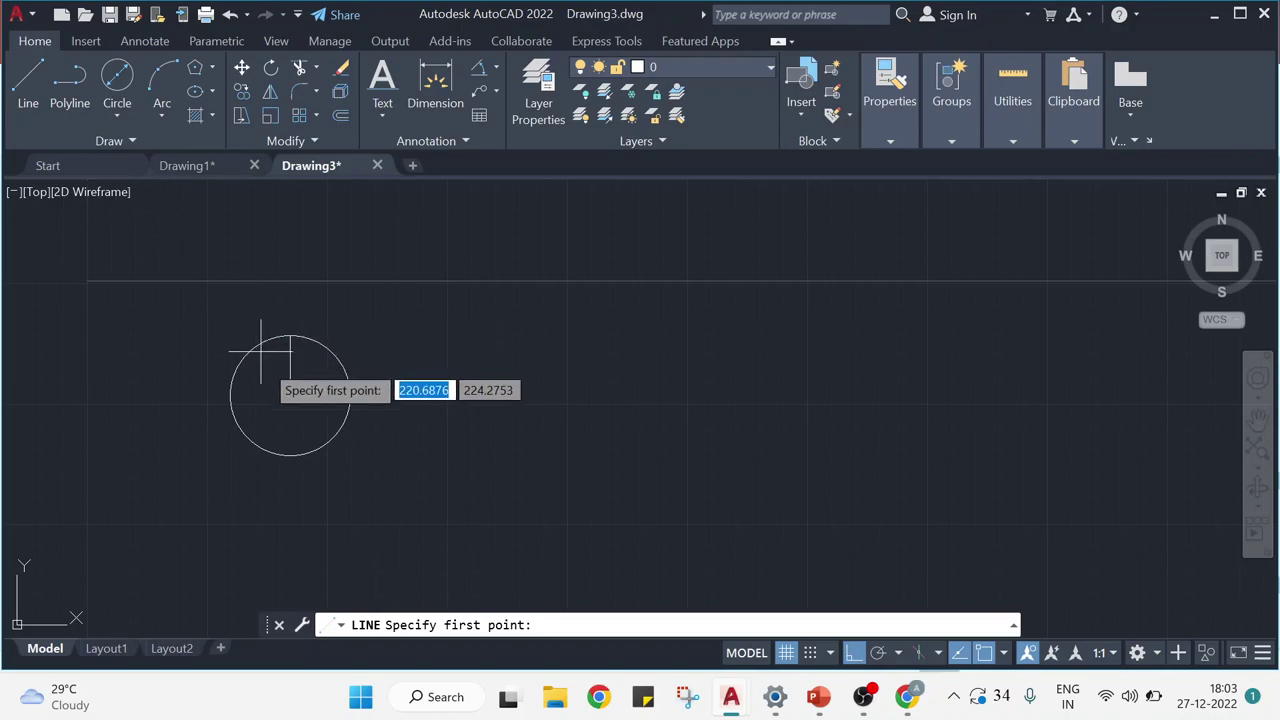
{"action": "left_click", "coordinate": [290, 395]}
{"action": "left_click", "coordinate": [290, 455]}
{"action": "key", "text": "Escape"}
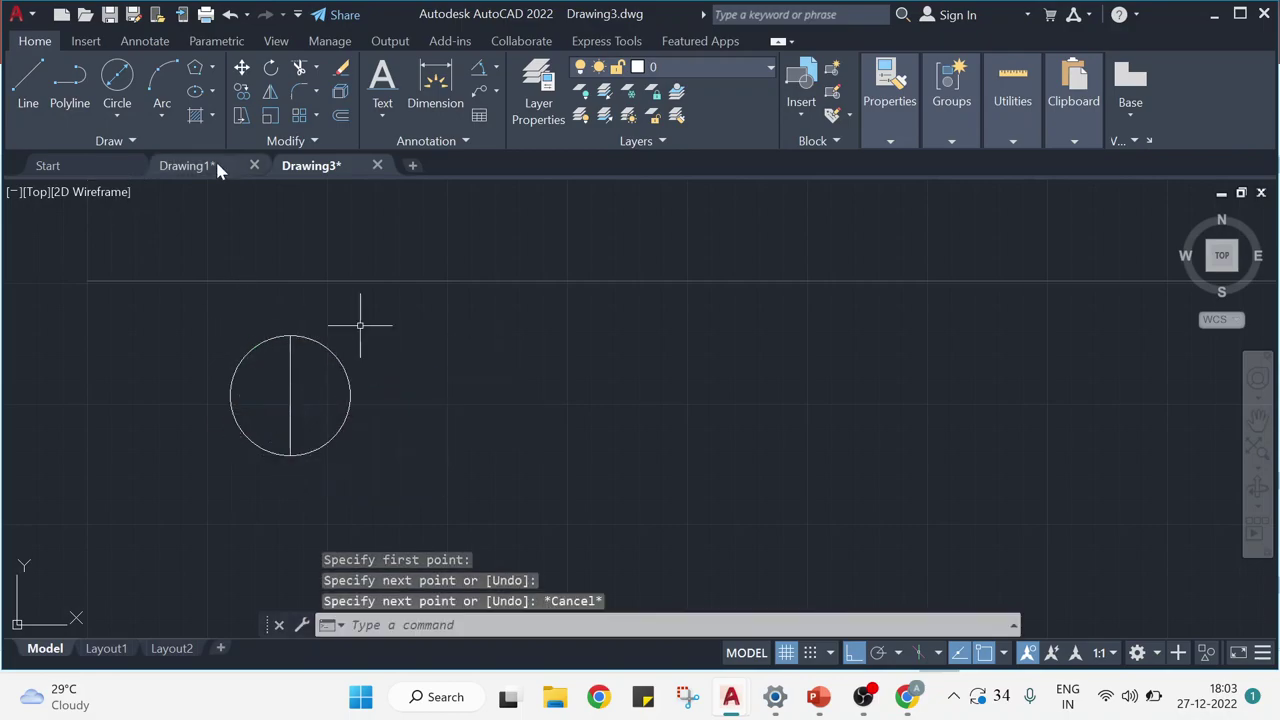
Draw the circle's horizontal diameter as two lines from the centre to its right and left quadrants.
{"action": "left_click", "coordinate": [28, 80]}
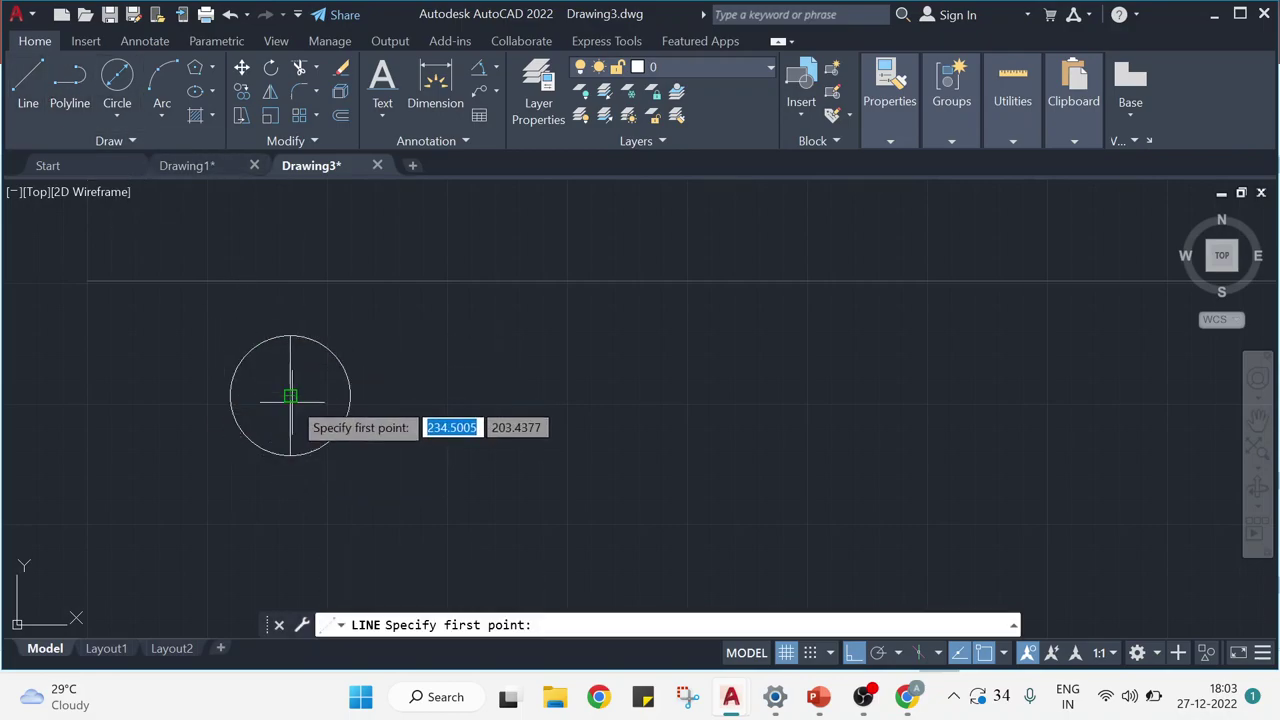
{"action": "left_click", "coordinate": [290, 395]}
{"action": "left_click", "coordinate": [350, 395]}
{"action": "key", "text": "Escape"}
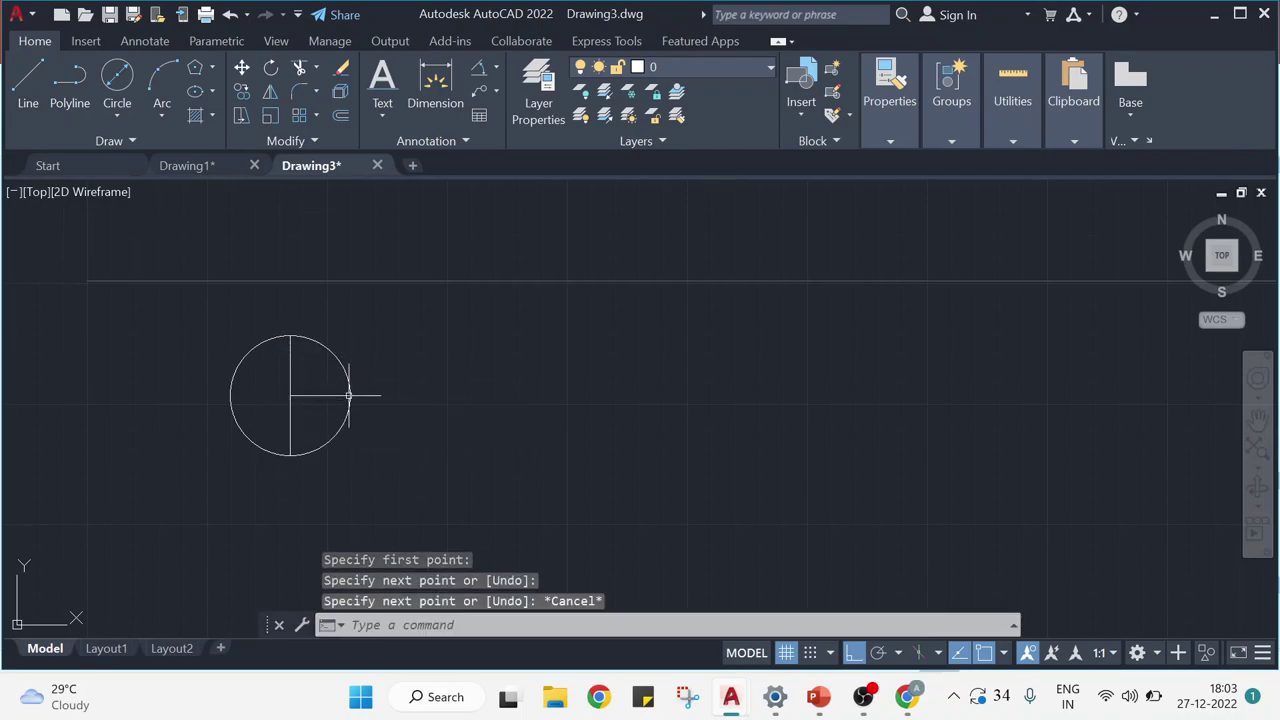
{"action": "left_click", "coordinate": [36, 103]}
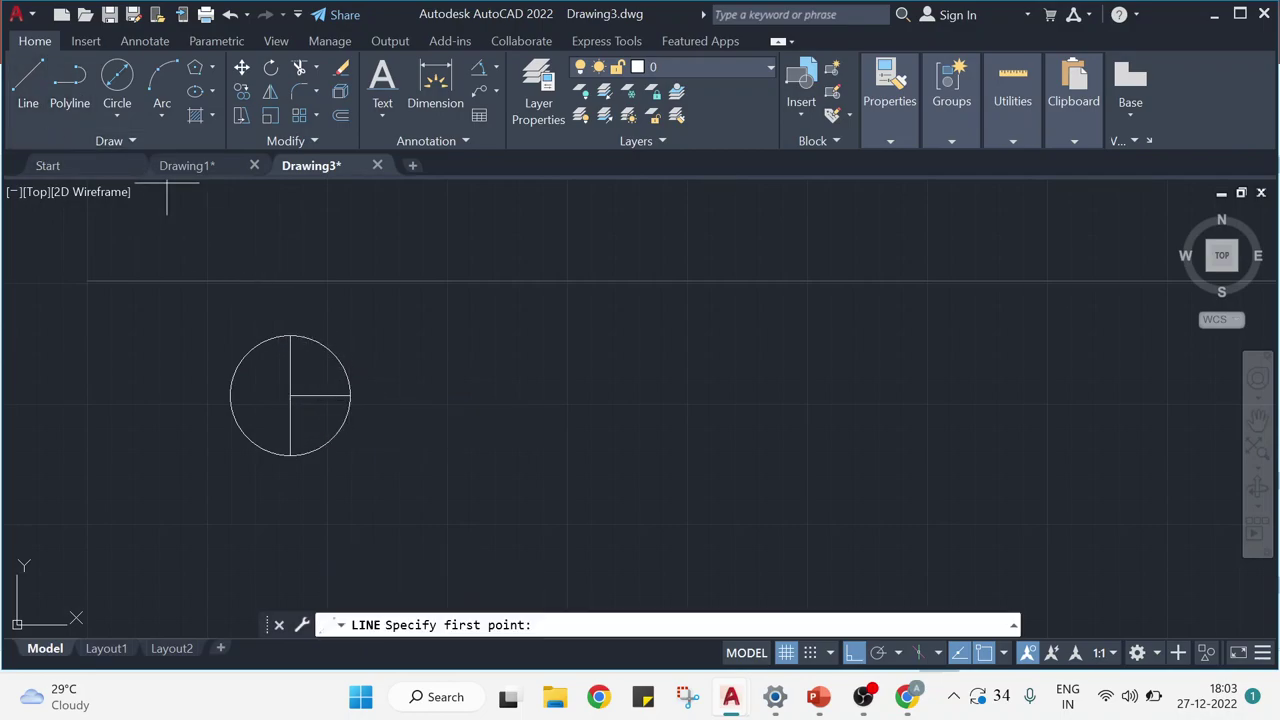
{"action": "left_click", "coordinate": [290, 395]}
{"action": "left_click", "coordinate": [230, 395]}
{"action": "key", "text": "Escape"}
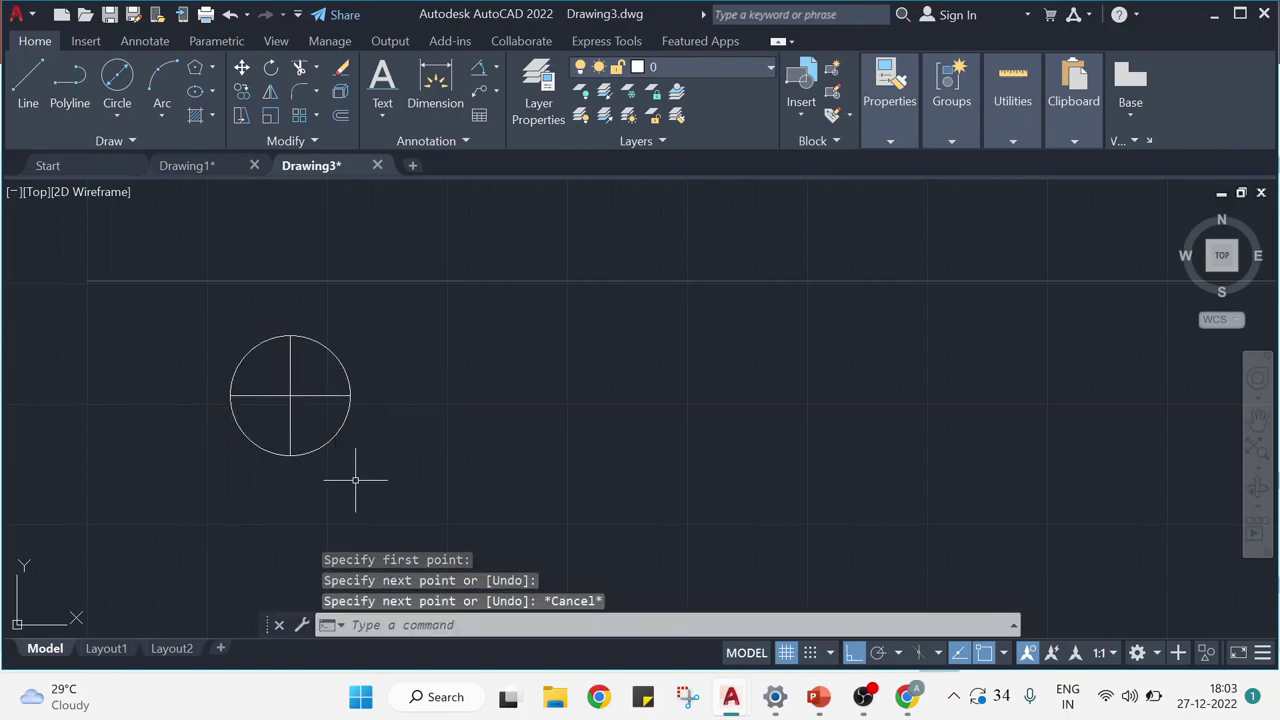
With Ortho off, draw a line about 51 mm long from the circle's centre at 45° towards the upper right.
{"action": "left_click", "coordinate": [29, 80]}
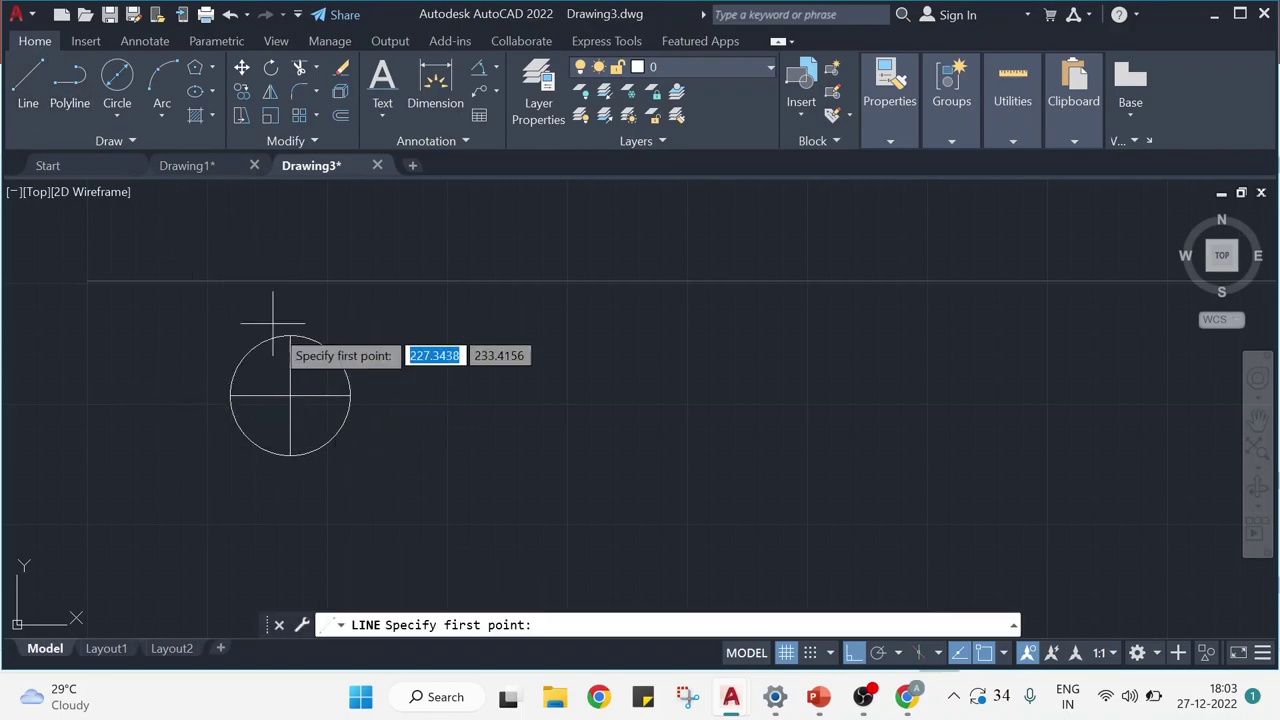
{"action": "left_click", "coordinate": [290, 395]}
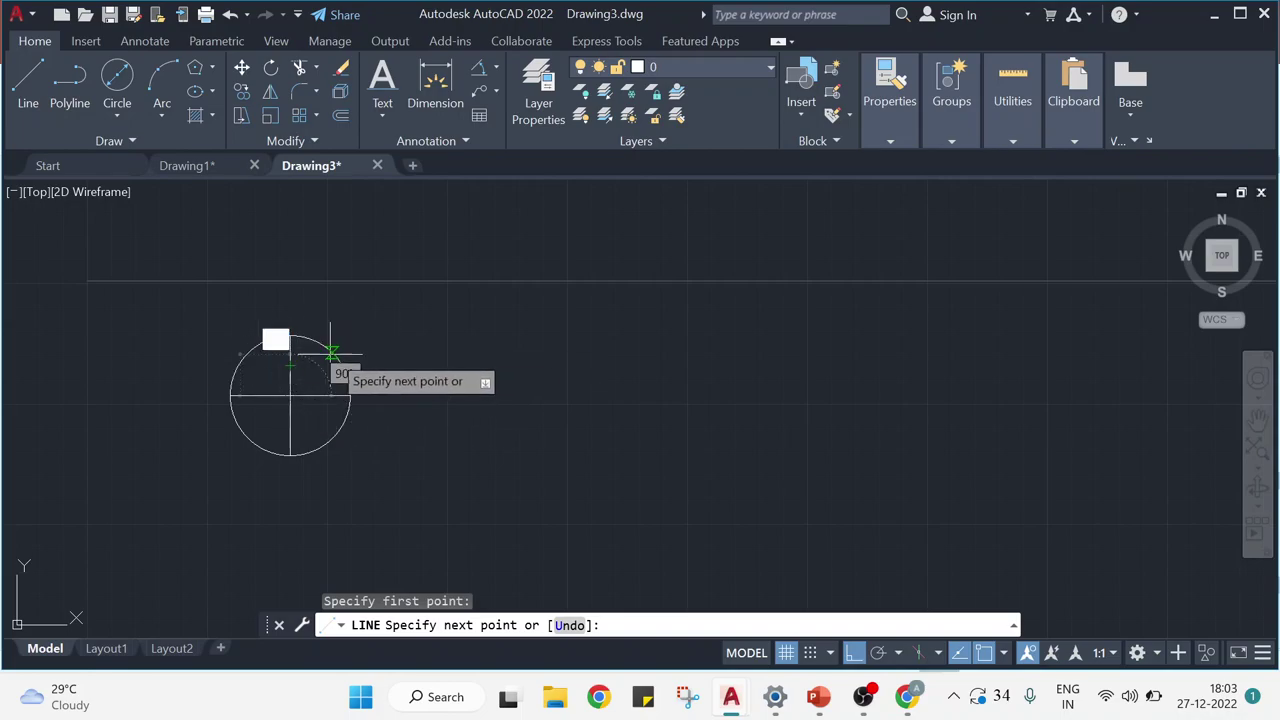
{"action": "left_click", "coordinate": [853, 655]}
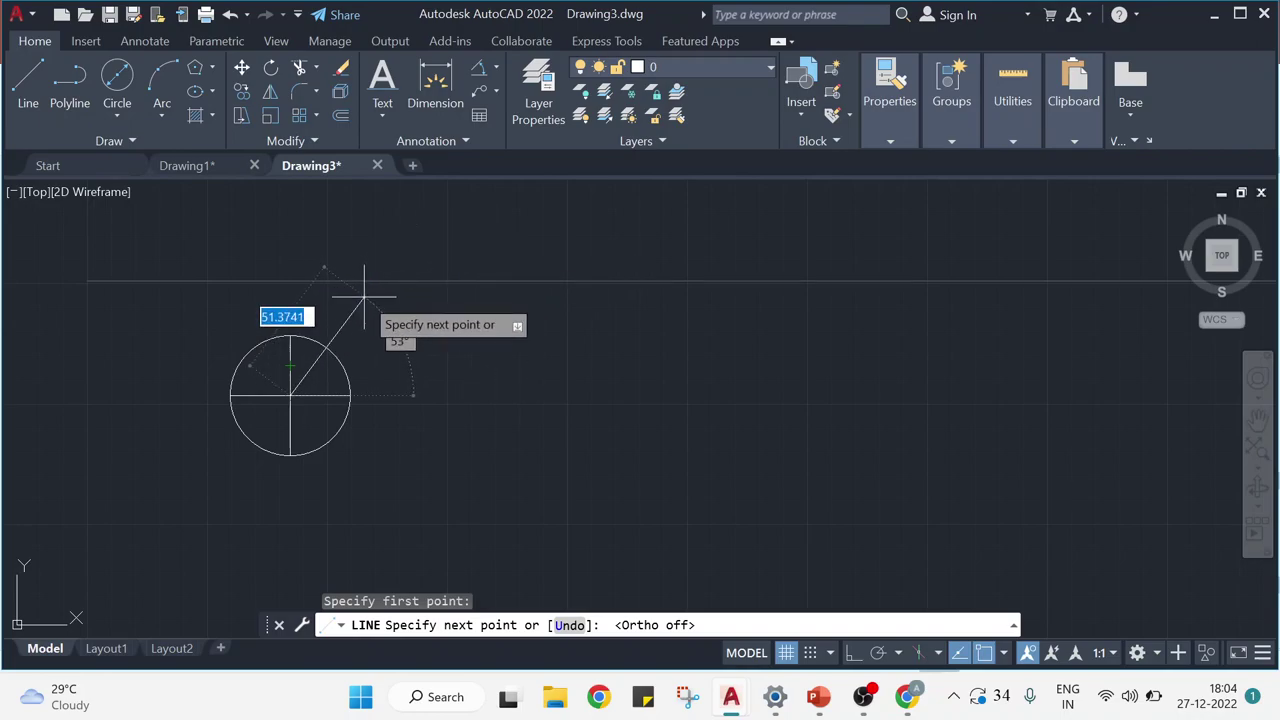
{"action": "key", "text": "Tab"}
{"action": "key", "text": "Tab"}
{"action": "key", "text": "Tab"}
{"action": "key", "text": "Tab"}
{"action": "key", "text": "Tab"}
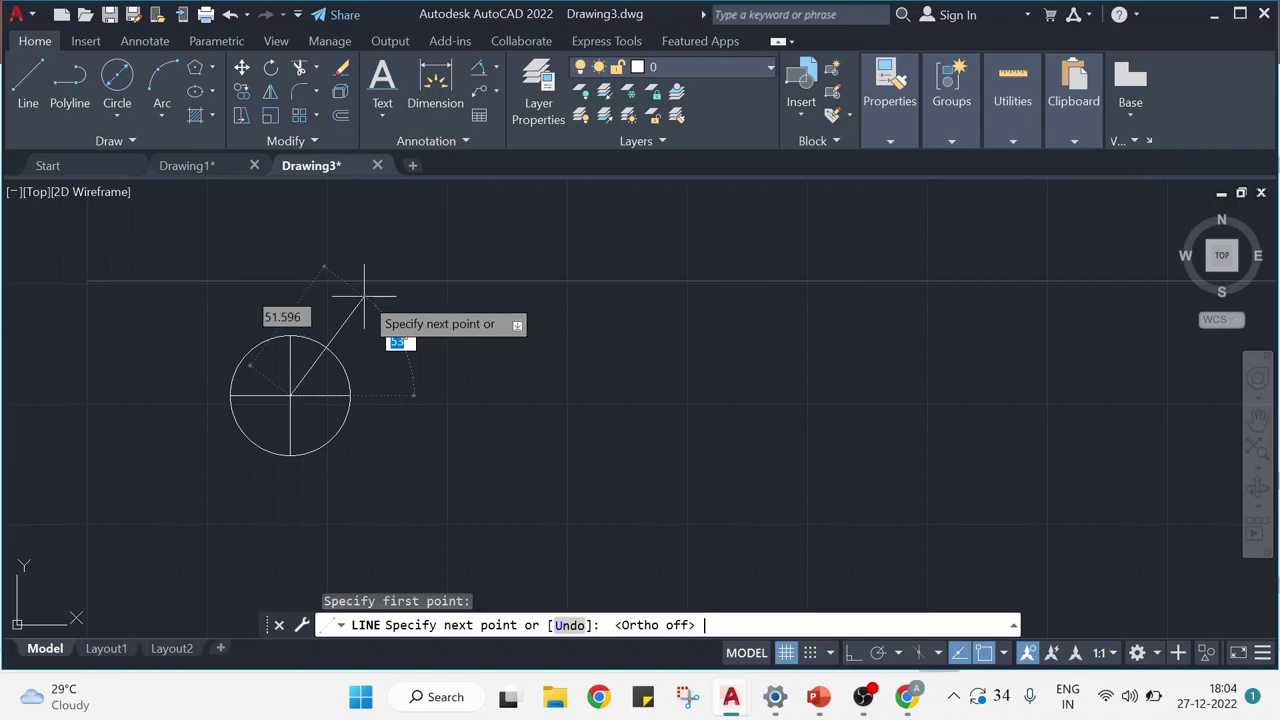
{"action": "type", "text": "45"}
{"action": "key", "text": "Return"}
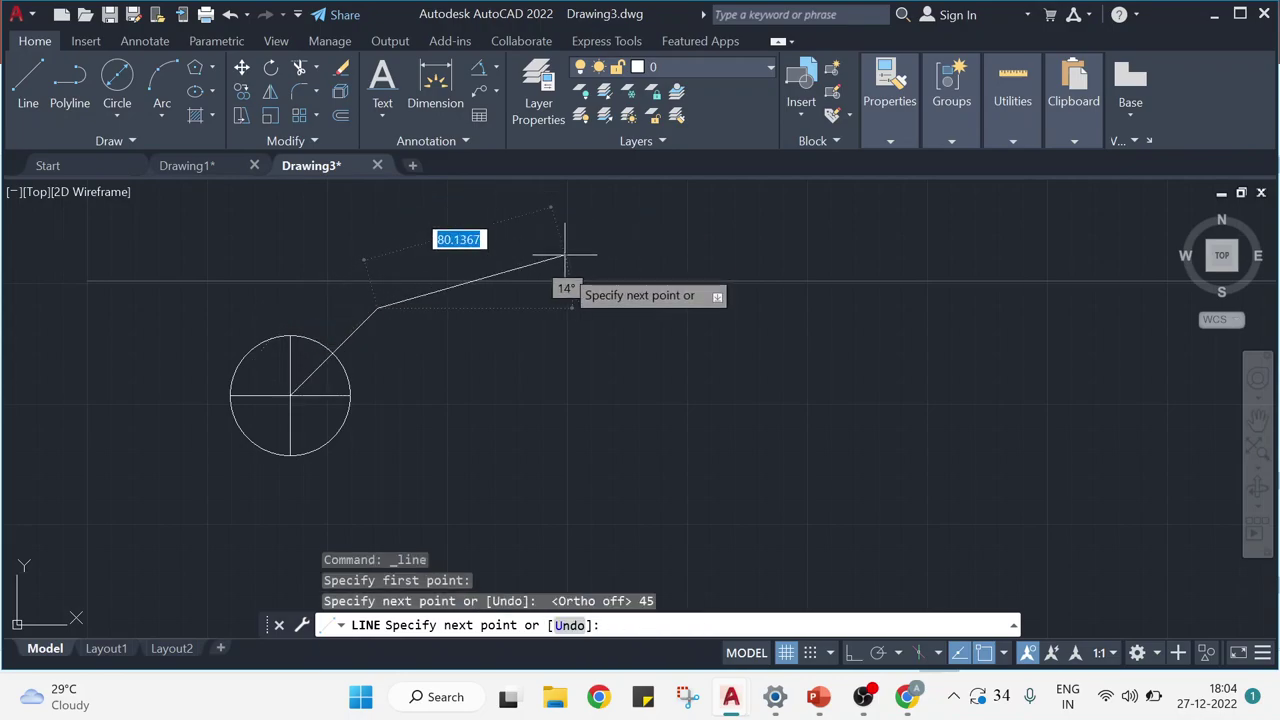
{"action": "key", "text": "Escape"}
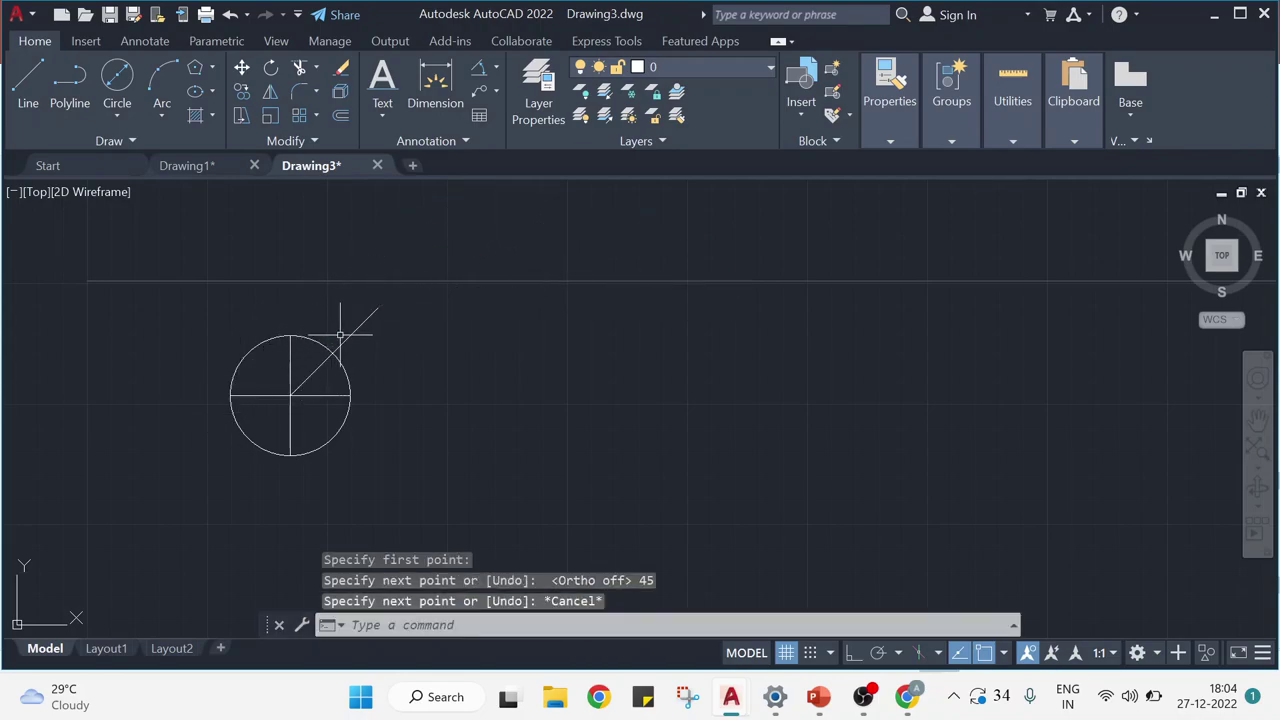
Trim the part of the 45° line that extends outside the circle.
{"action": "left_click", "coordinate": [299, 67]}
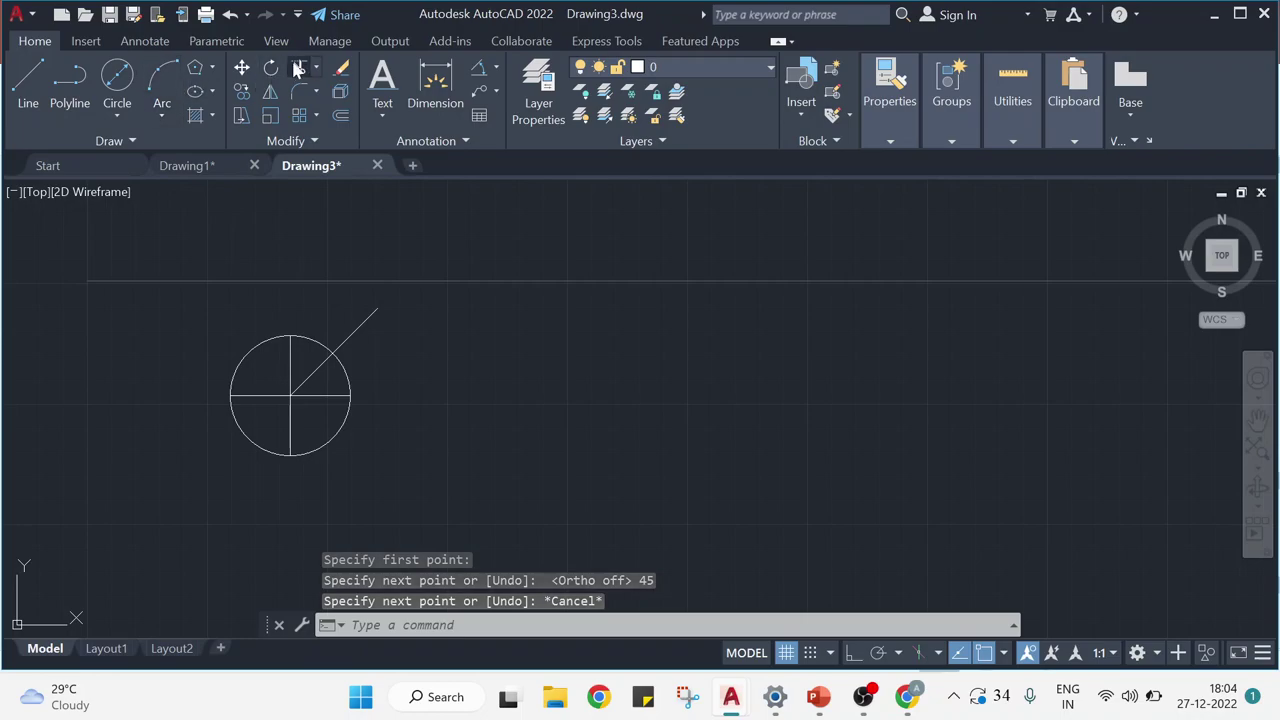
{"action": "left_click", "coordinate": [357, 328]}
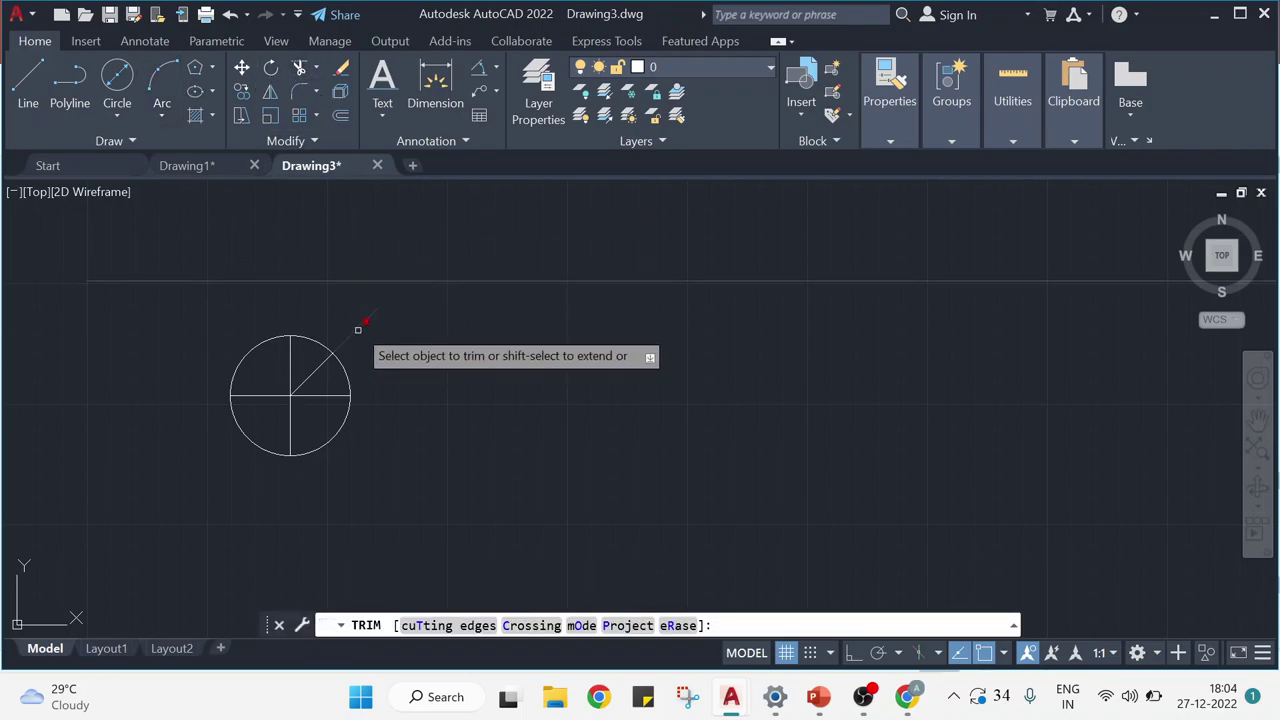
{"action": "key", "text": "Escape"}
{"action": "key", "text": "Escape"}
{"action": "key", "text": "Escape"}
{"action": "key", "text": "Escape"}
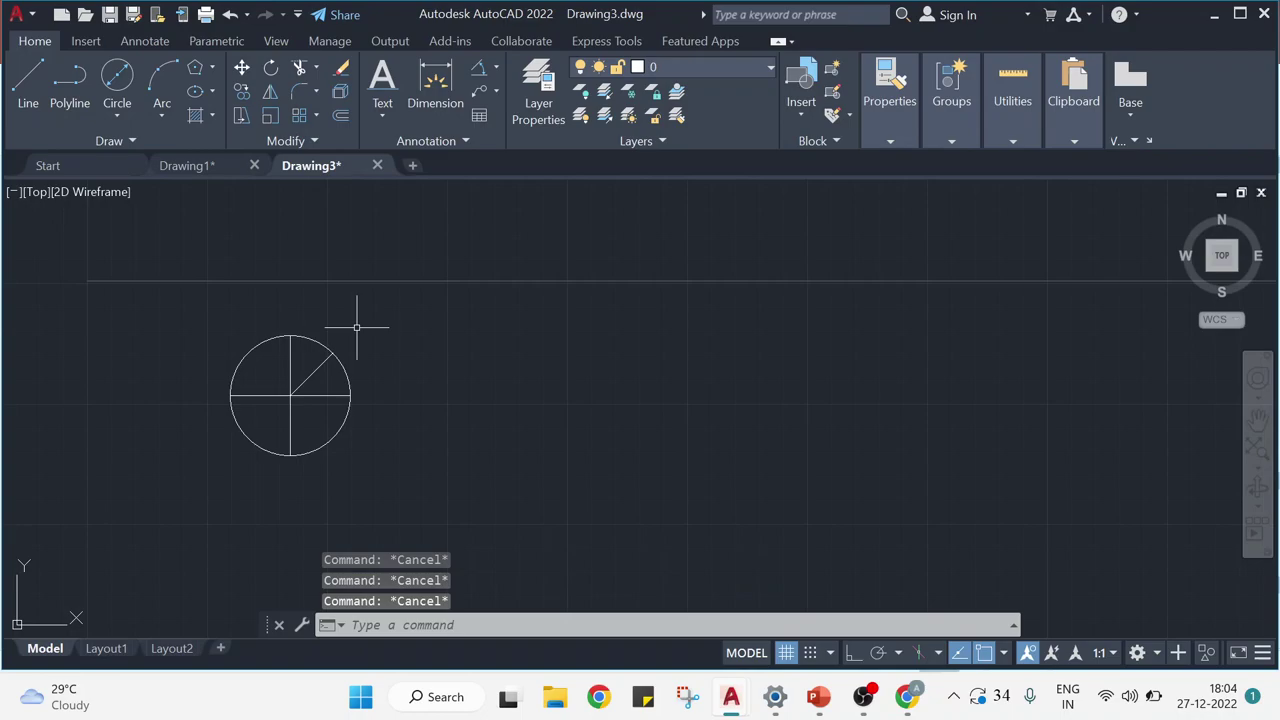
Draw a line about 36 mm long from the centre at 225° and trim it at the circle.
{"action": "left_click", "coordinate": [28, 85]}
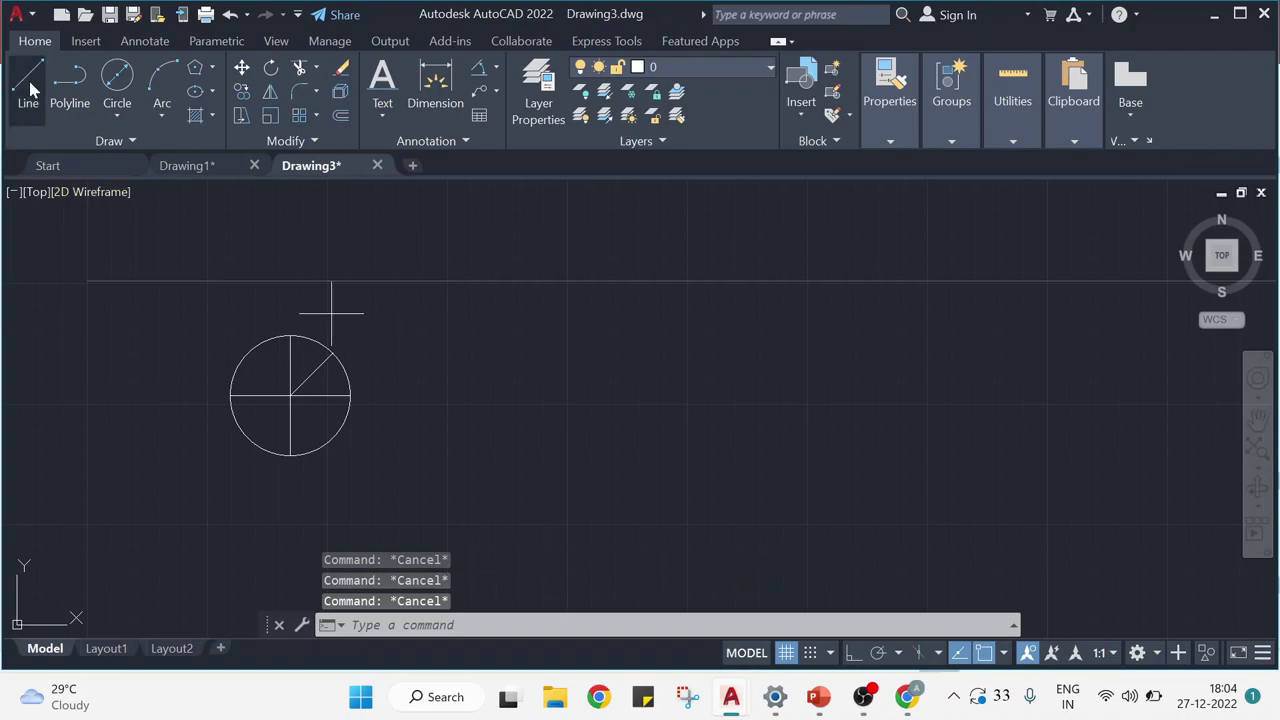
{"action": "left_click", "coordinate": [290, 396]}
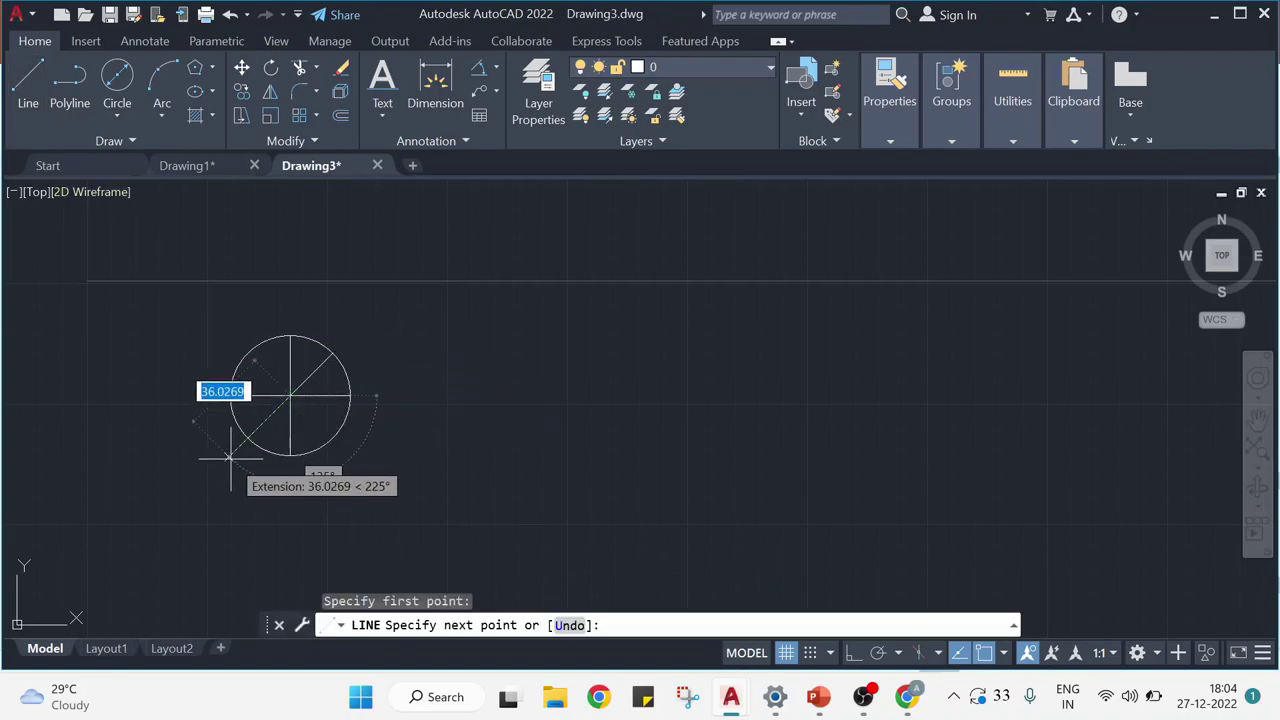
{"action": "key", "text": "Escape"}
{"action": "left_click", "coordinate": [299, 67]}
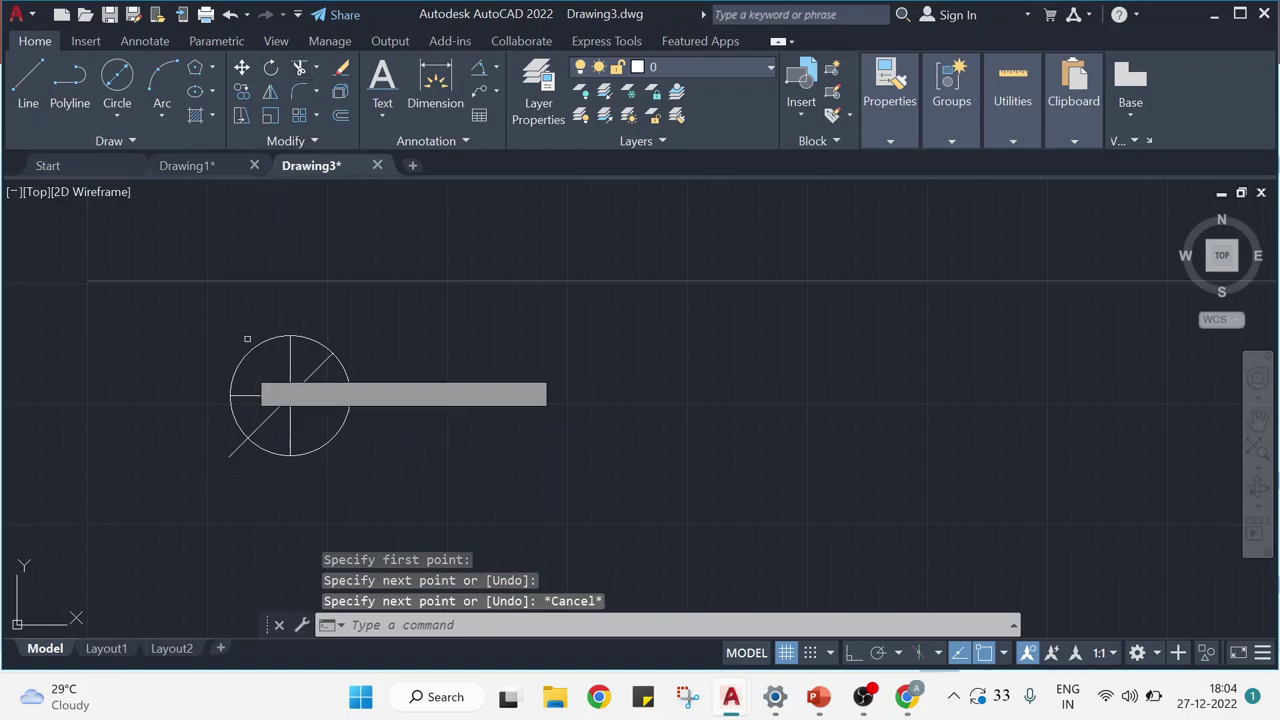
{"action": "left_click", "coordinate": [243, 455]}
{"action": "key", "text": "Escape"}
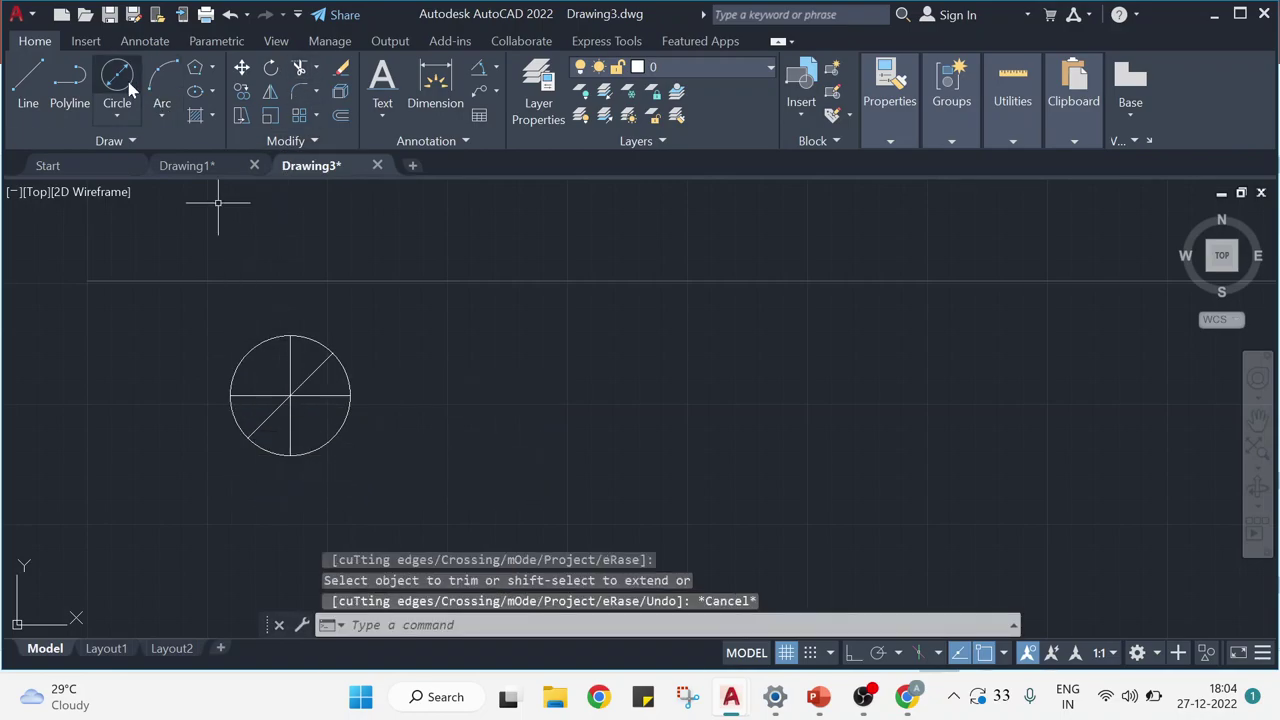
Draw the upper-left diagonal from the centre past the circle's edge and trim it back to the circle.
{"action": "left_click", "coordinate": [44, 72]}
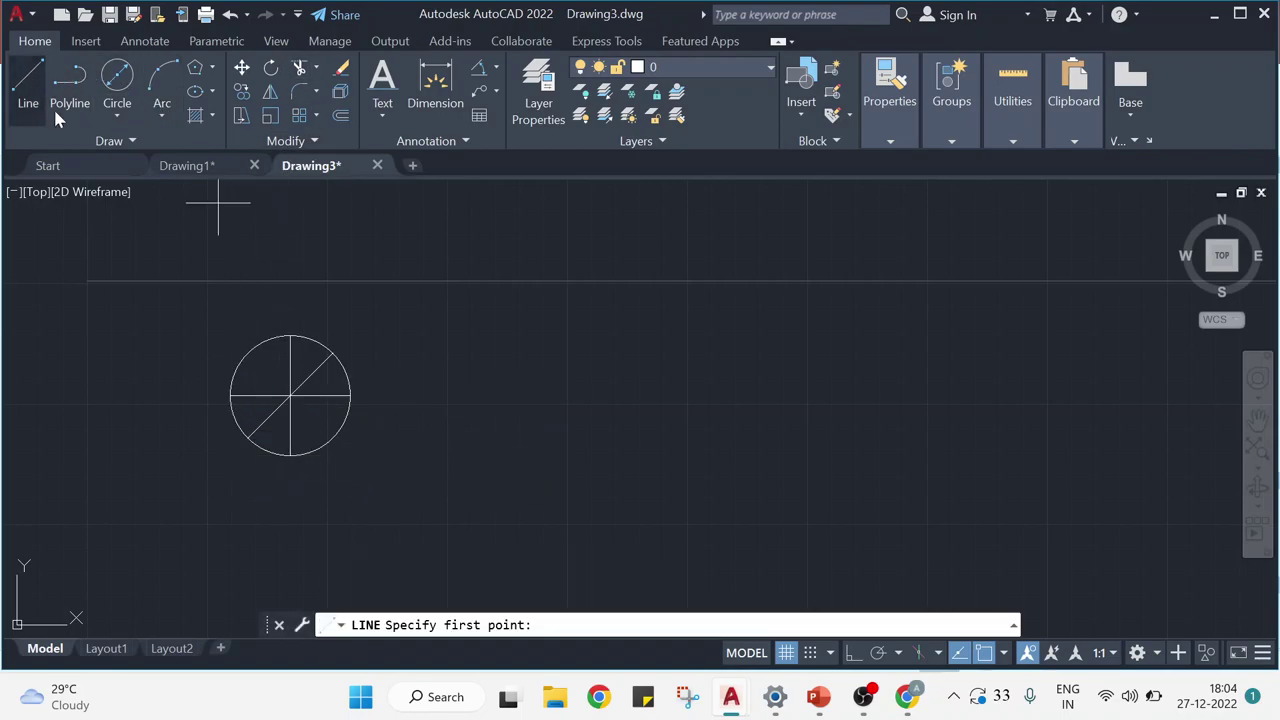
{"action": "left_click", "coordinate": [290, 396]}
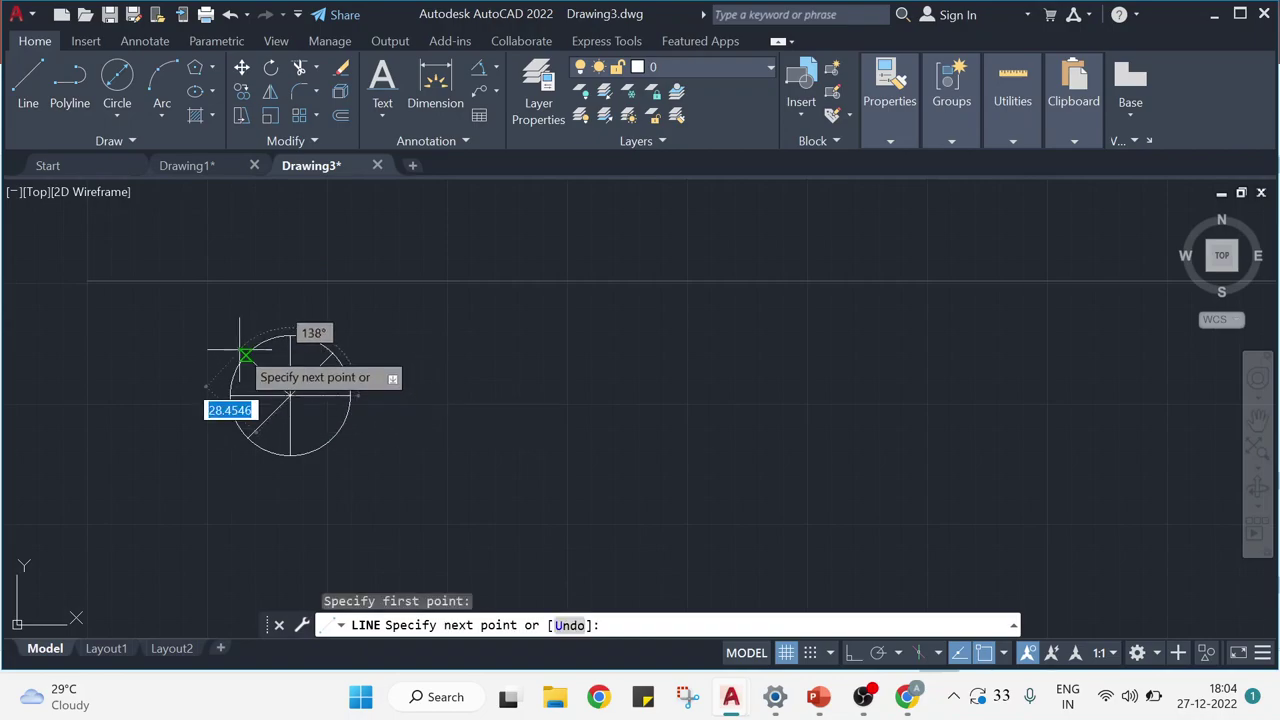
{"action": "left_click", "coordinate": [222, 322]}
{"action": "key", "text": "Escape"}
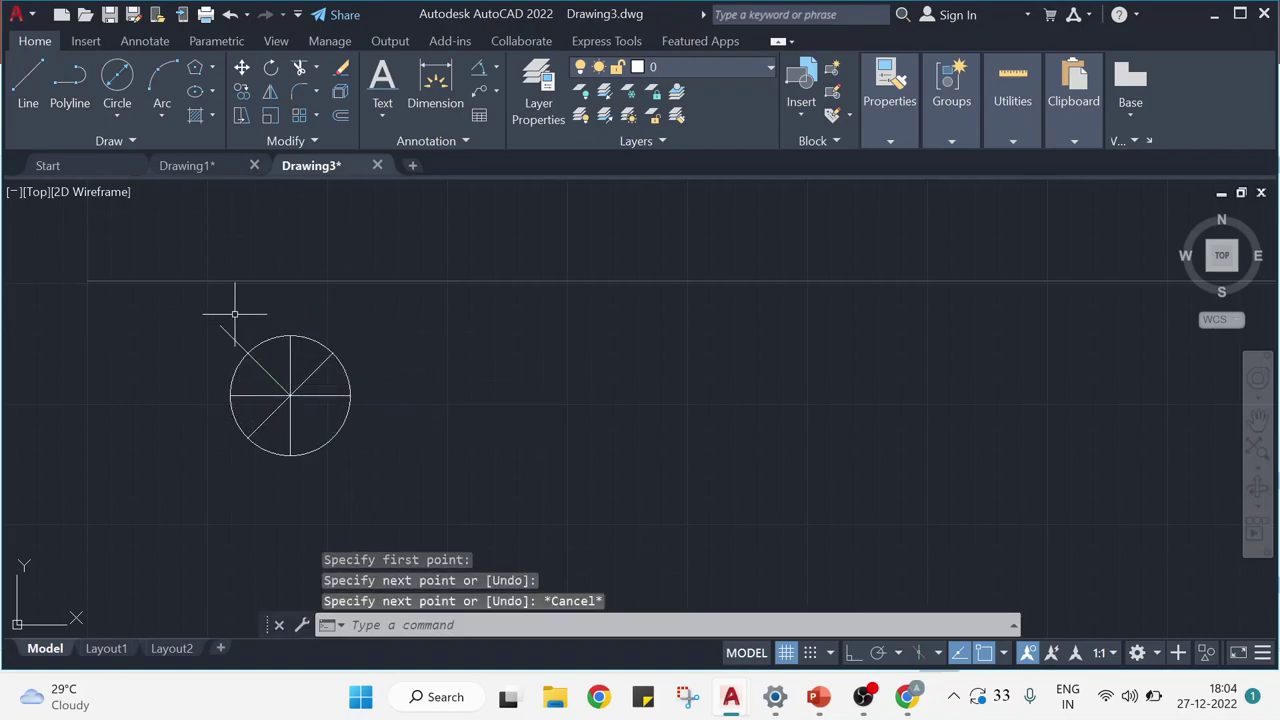
{"action": "left_click", "coordinate": [299, 67]}
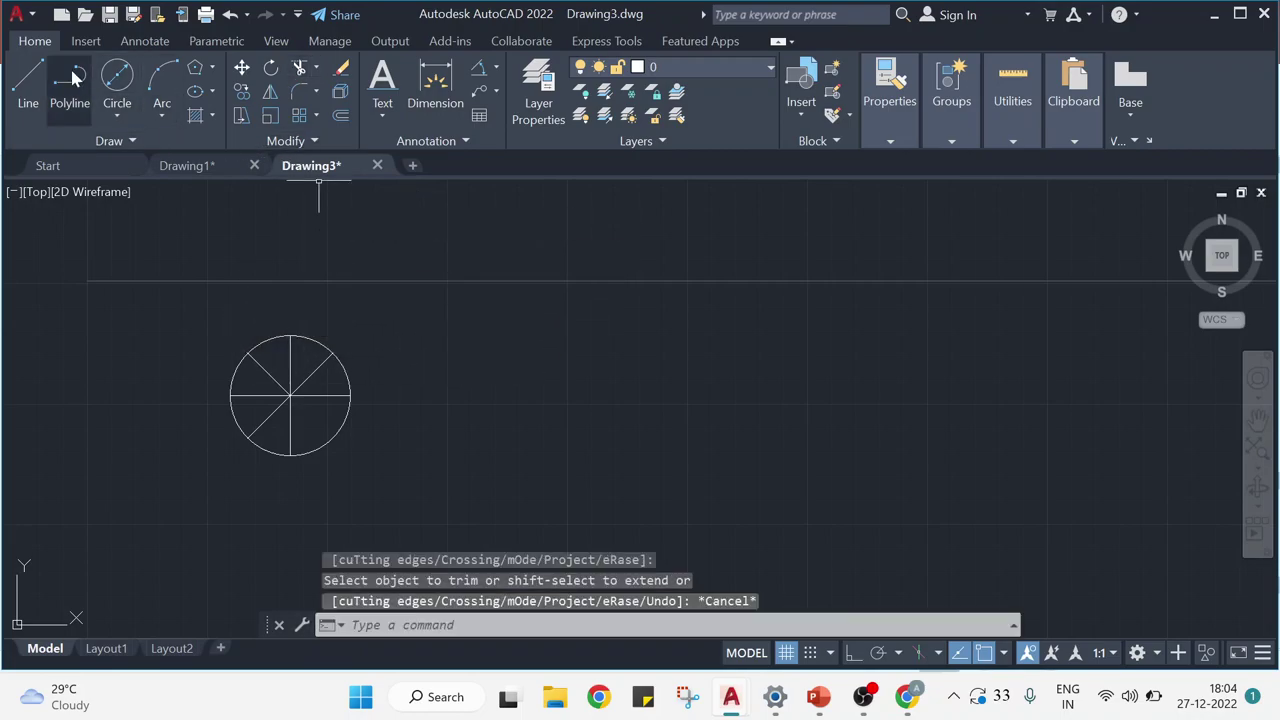
Draw a diagonal line from the centre towards the lower right, extending past the circle's edge.
{"action": "left_click", "coordinate": [38, 66]}
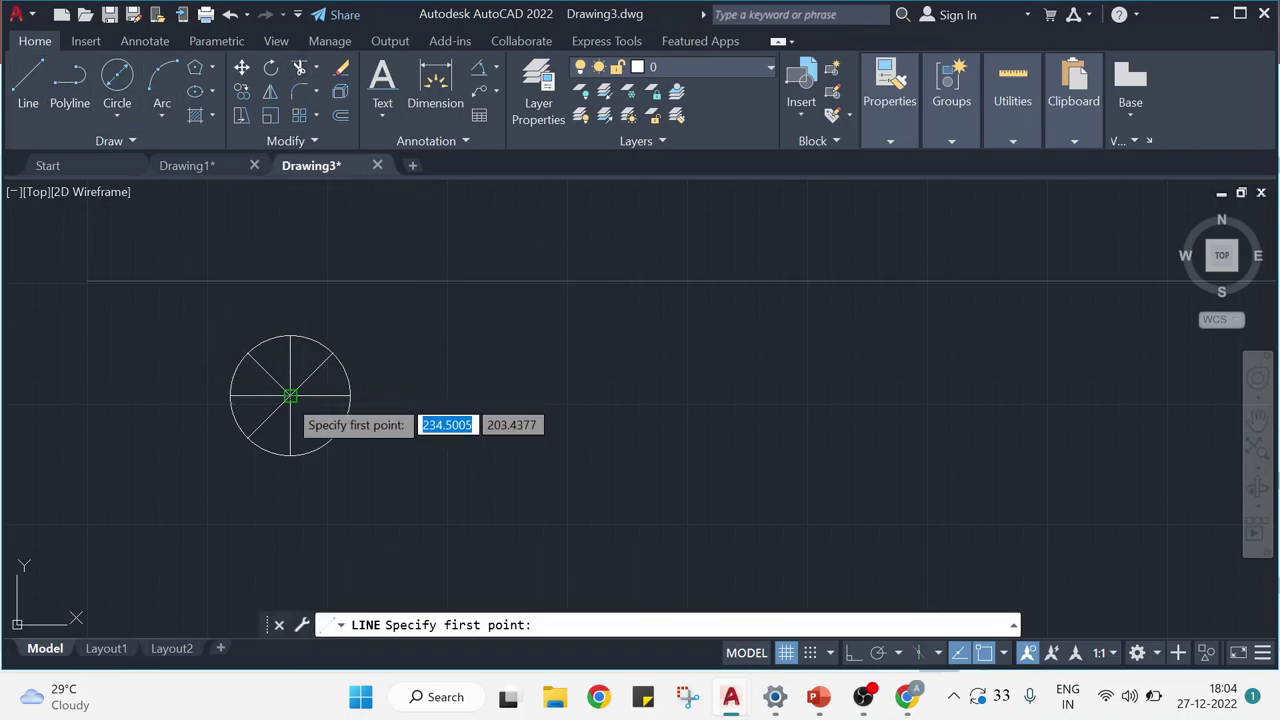
{"action": "left_click", "coordinate": [290, 396]}
{"action": "left_click", "coordinate": [354, 458]}
{"action": "key", "text": "Escape"}
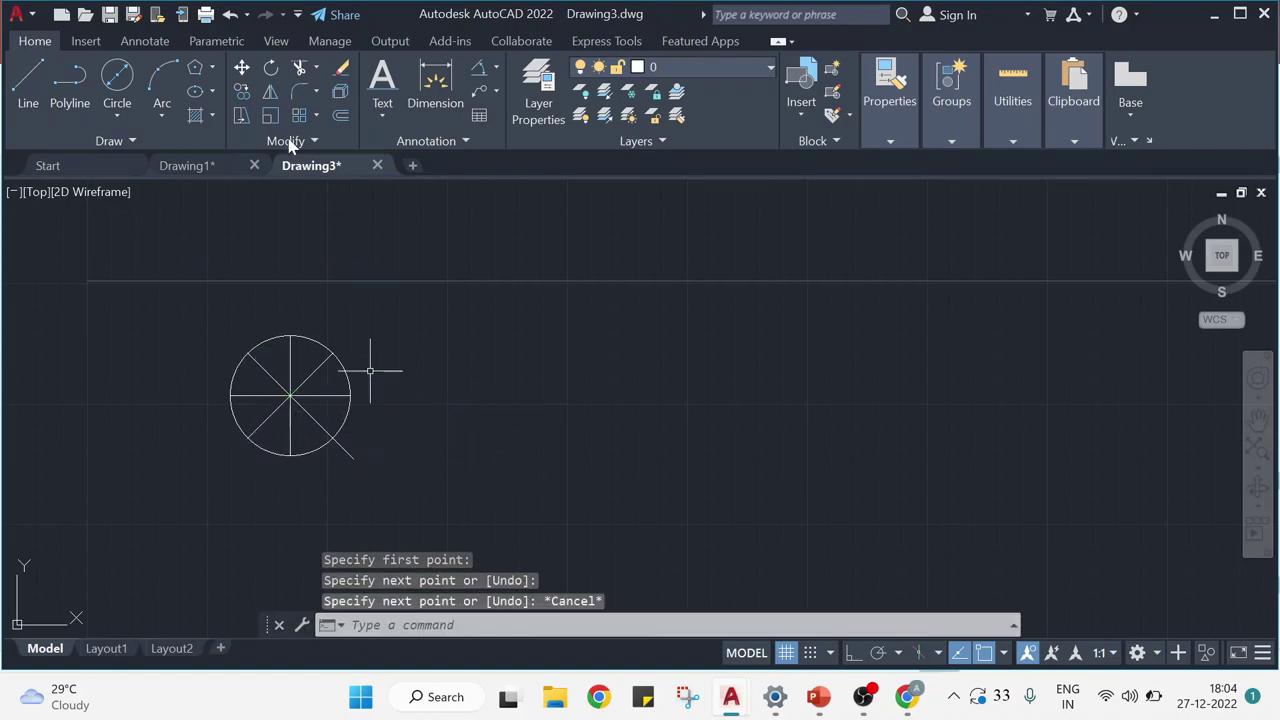
Trim the lower-right diagonal's overhang outside the circle.
{"action": "type", "text": "tr"}
{"action": "key", "text": "Return"}
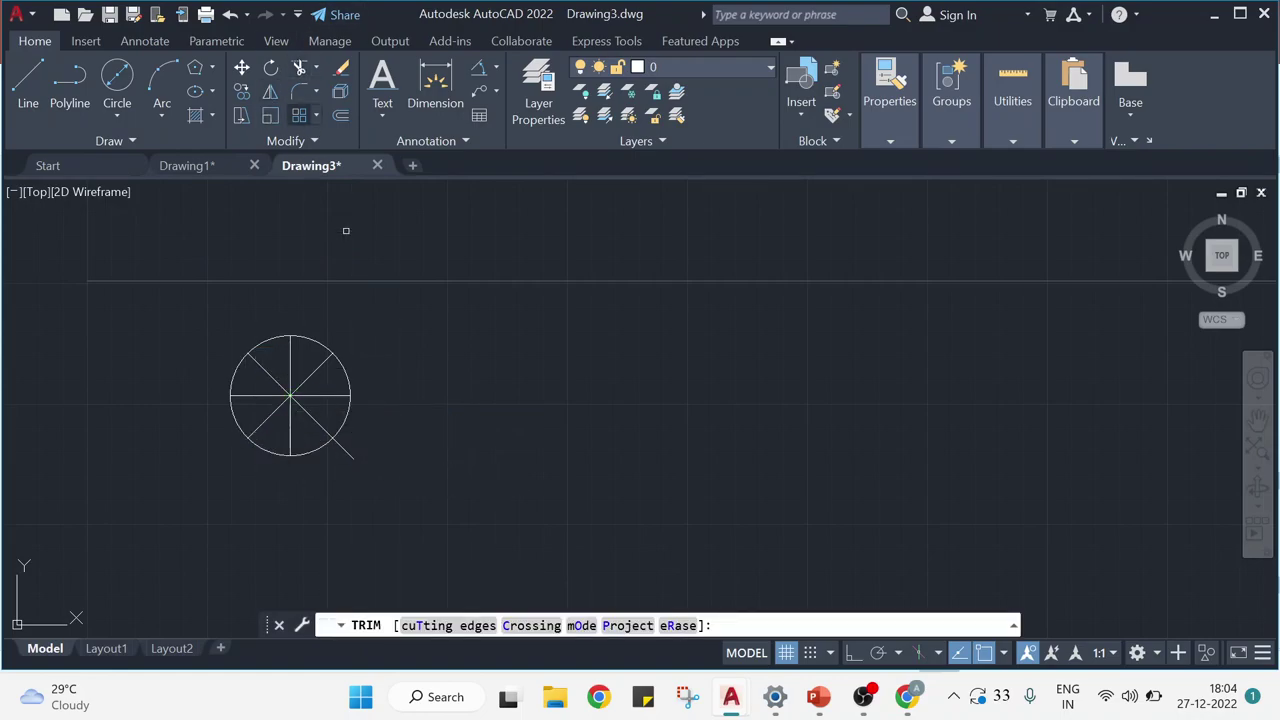
{"action": "left_click", "coordinate": [345, 449]}
{"action": "mouse_move", "coordinate": [360, 434]}
{"action": "middle_mouse_down"}
{"action": "mouse_move", "coordinate": [697, 443]}
{"action": "mouse_move", "coordinate": [623, 449]}
{"action": "middle_mouse_up"}
{"action": "scroll", "coordinate": [624, 428], "scroll_direction": "up", "scroll_amount": 4}
{"action": "scroll", "coordinate": [624, 428], "scroll_direction": "down", "scroll_amount": 2}
{"action": "key", "text": "Escape"}
{"action": "key", "text": "Escape"}
{"action": "key", "text": "Escape"}
{"action": "key", "text": "Escape"}
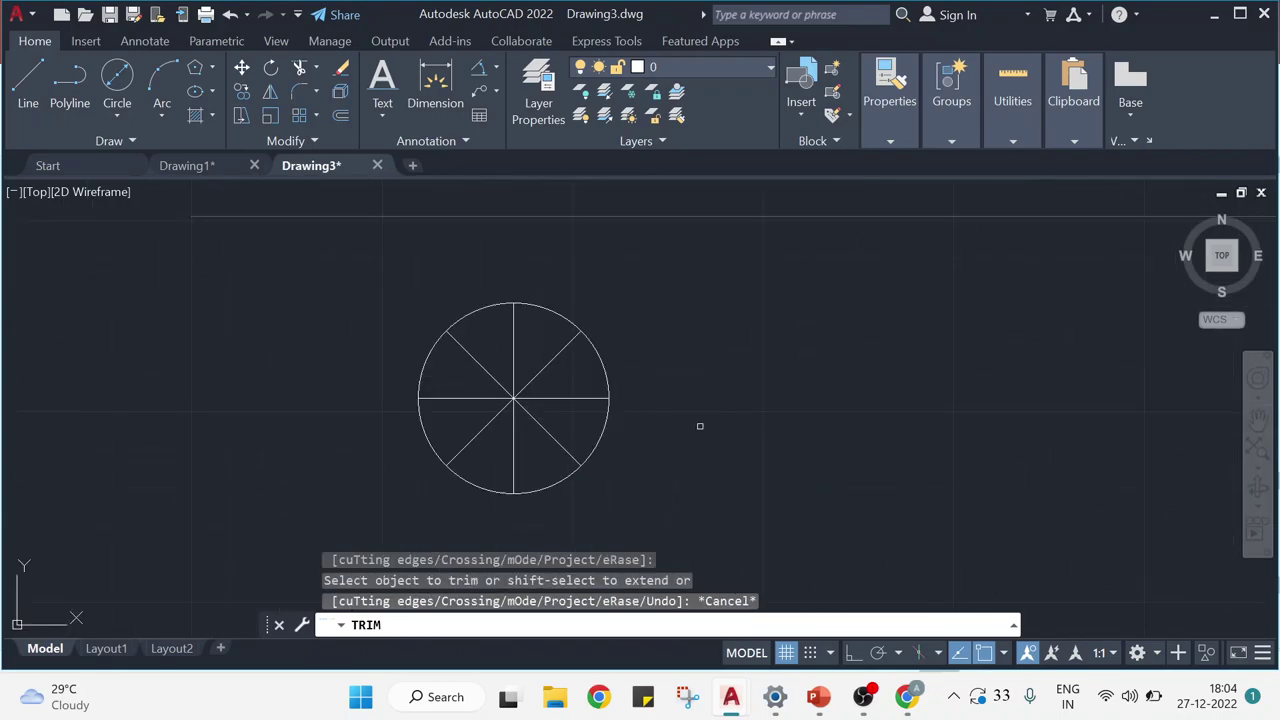
Label the circle's right and lower-right division points a and b with single-line text, height 3.5 and rotation 0.
{"action": "left_click", "coordinate": [384, 112]}
{"action": "left_click", "coordinate": [424, 197]}
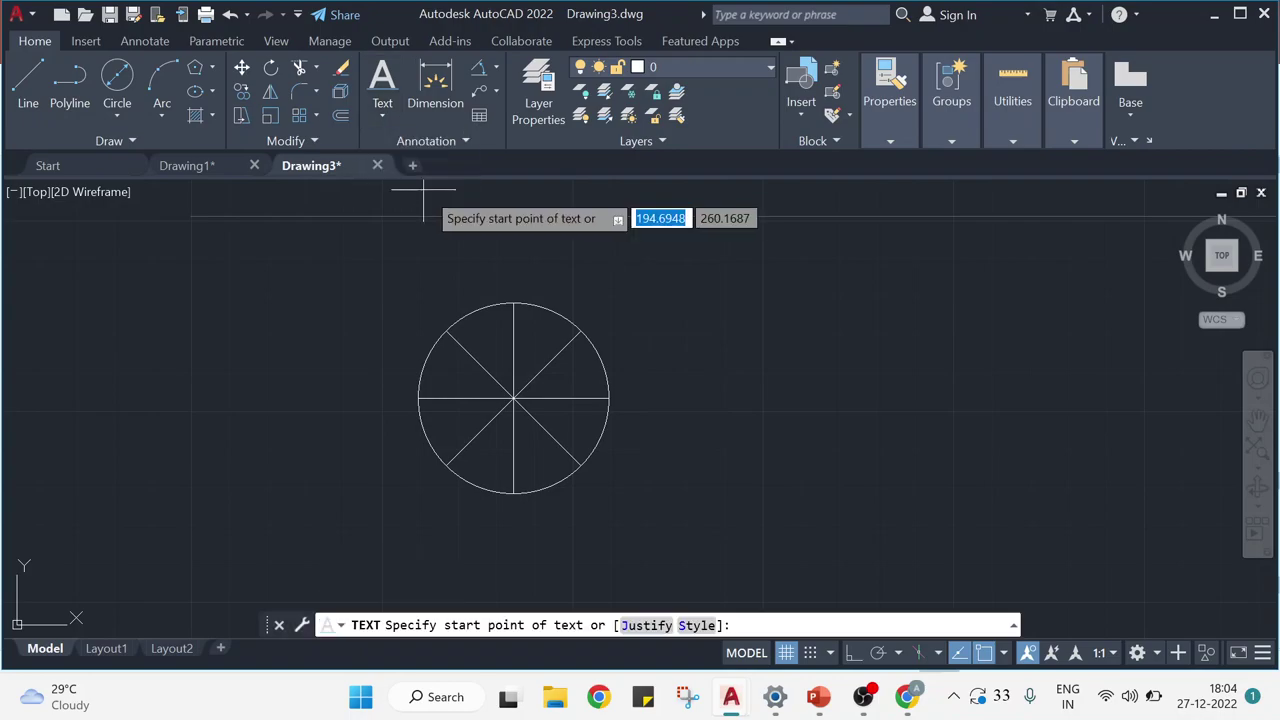
{"action": "left_click", "coordinate": [650, 395]}
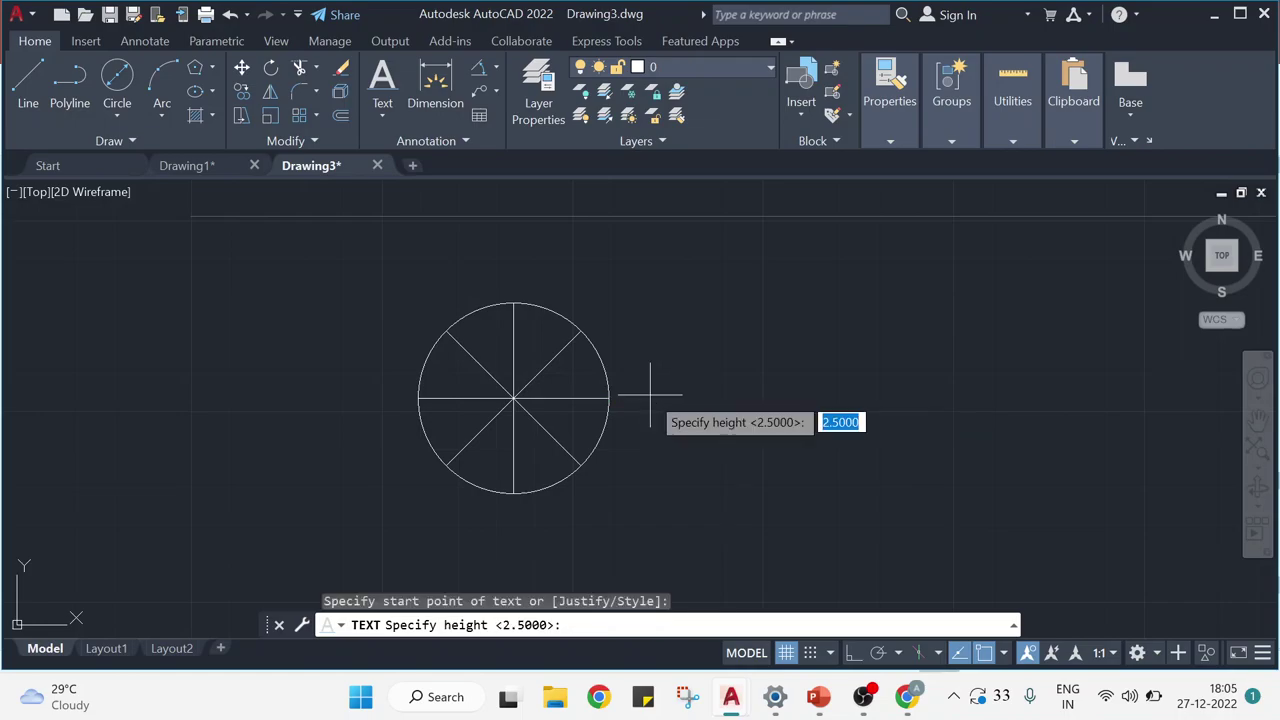
{"action": "type", "text": "3.5"}
{"action": "key", "text": "Return"}
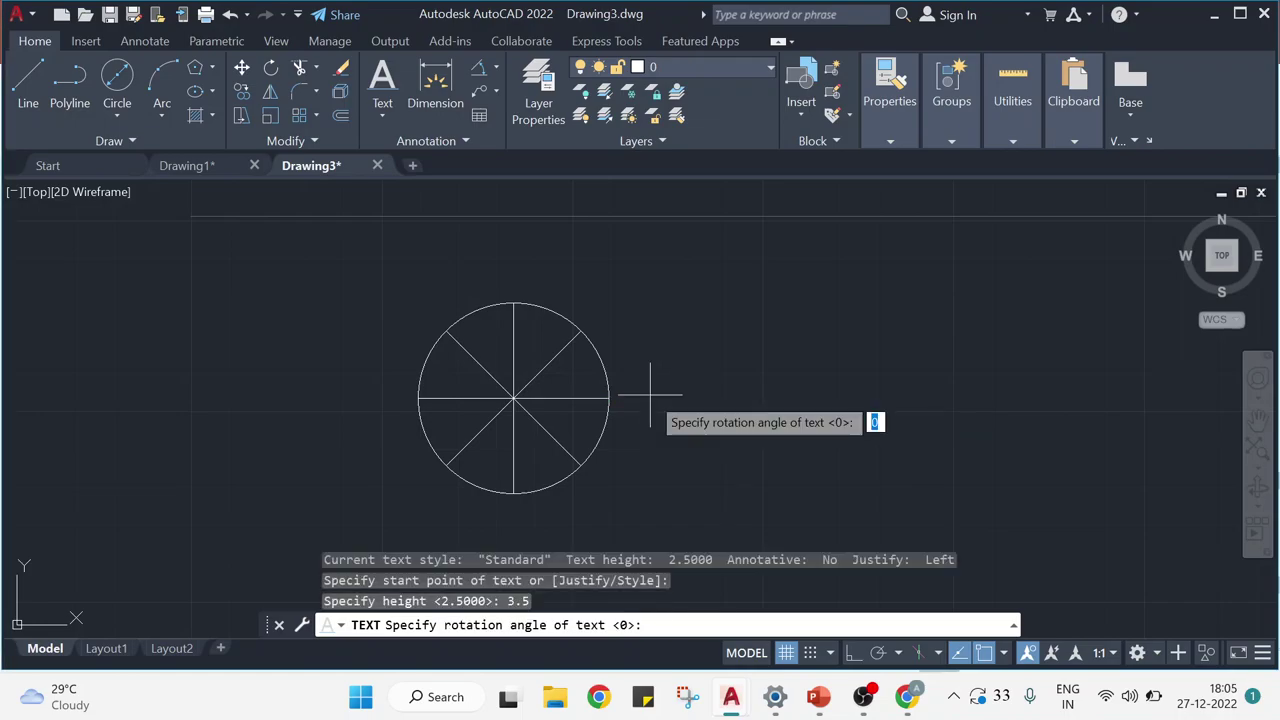
{"action": "key", "text": "Return"}
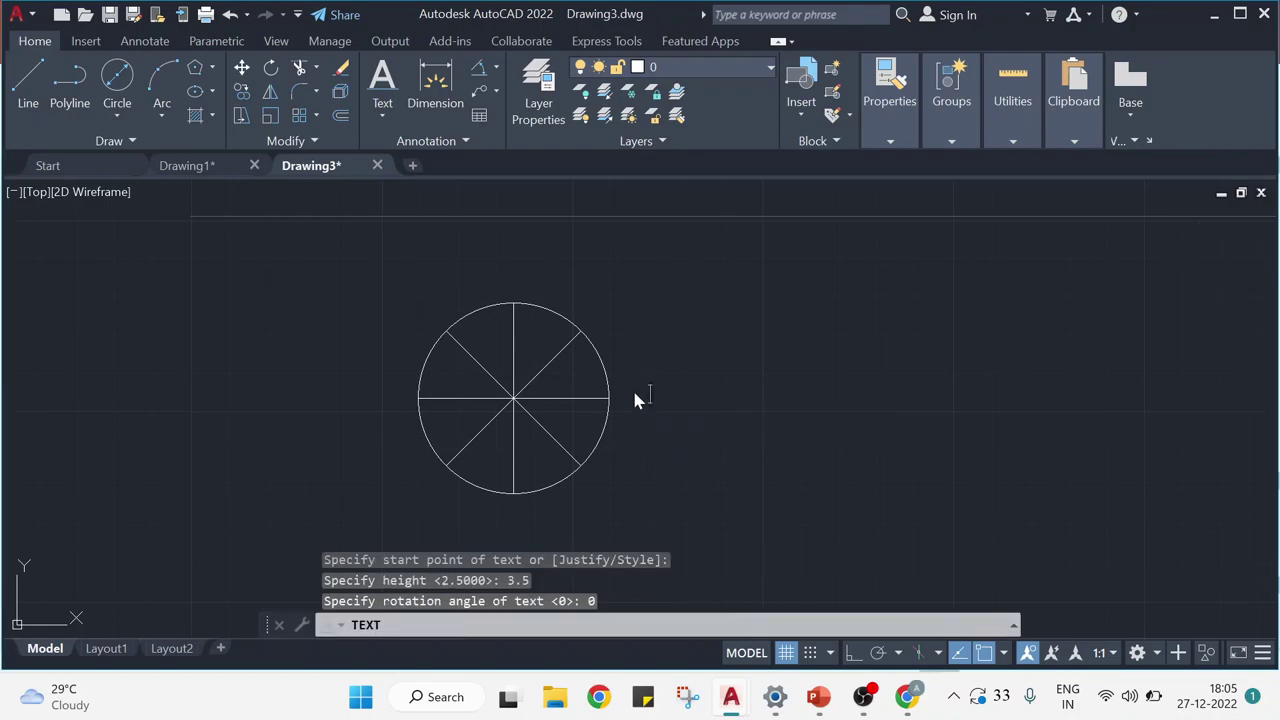
{"action": "type", "text": "a"}
{"action": "left_click", "coordinate": [594, 471]}
{"action": "type", "text": "b"}
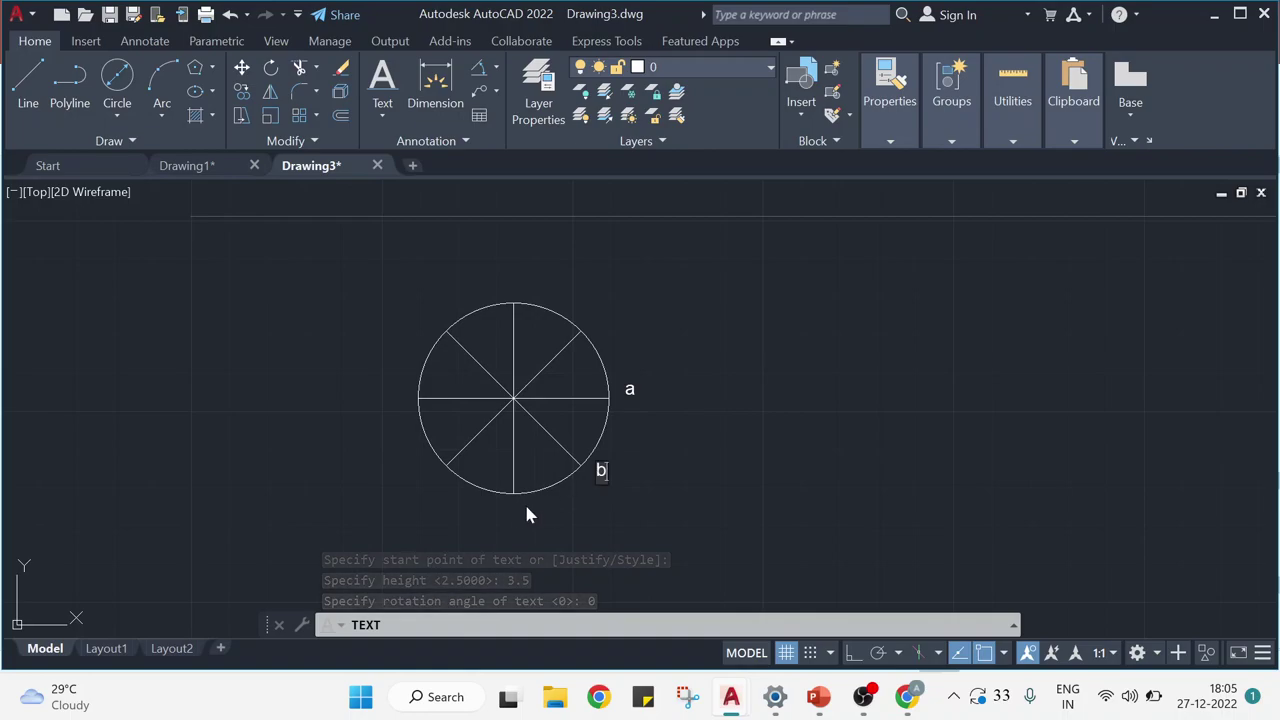
Label the remaining division points c, d, e, f, g and h clockwise from the circle's bottom point.
{"action": "left_click", "coordinate": [511, 510]}
{"action": "type", "text": "c"}
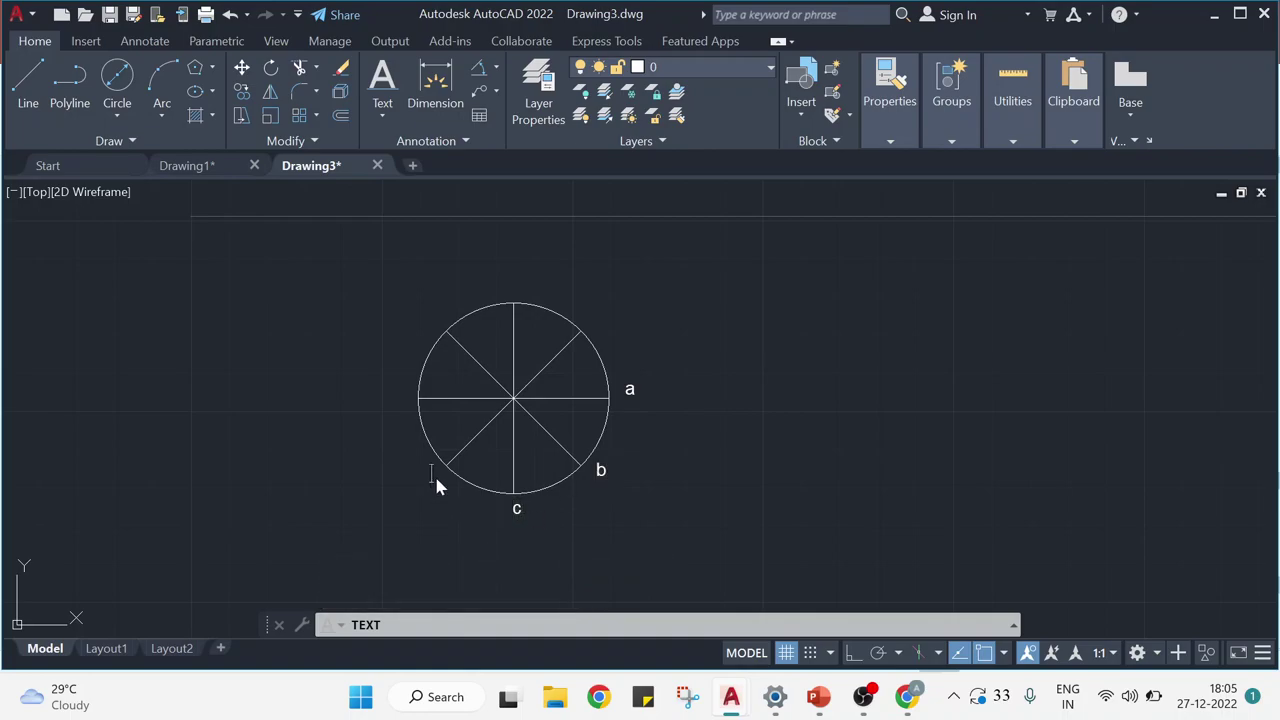
{"action": "left_click", "coordinate": [399, 405]}
{"action": "type", "text": "e"}
{"action": "type", "text": "h"}
{"action": "key", "text": "Return"}
{"action": "key", "text": "Return"}
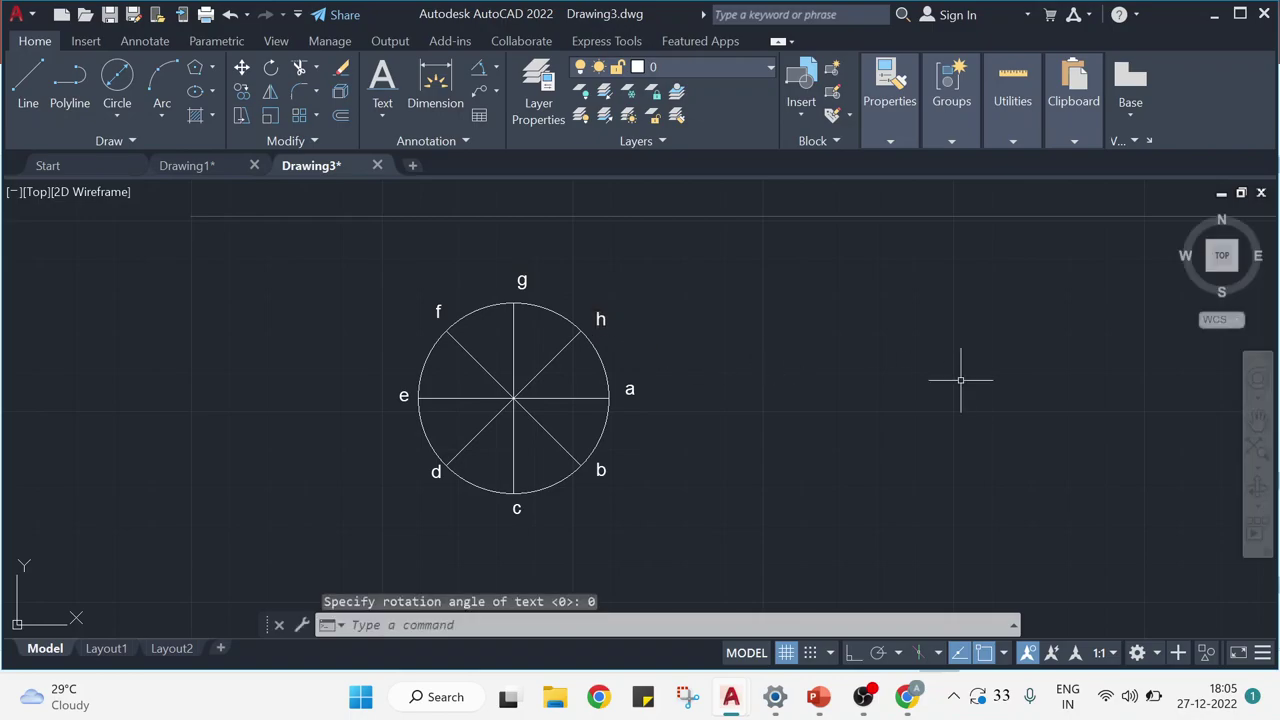
{"action": "key", "text": "Escape"}
{"action": "key", "text": "Escape"}
{"action": "key", "text": "Escape"}
Set the current object colour to the grey 99,100,102.
{"action": "mouse_move", "coordinate": [826, 374]}
{"action": "middle_mouse_down"}
{"action": "mouse_move", "coordinate": [841, 457]}
{"action": "mouse_move", "coordinate": [794, 451]}
{"action": "middle_mouse_up"}
{"action": "scroll", "coordinate": [841, 457], "scroll_direction": "down", "scroll_amount": 2}
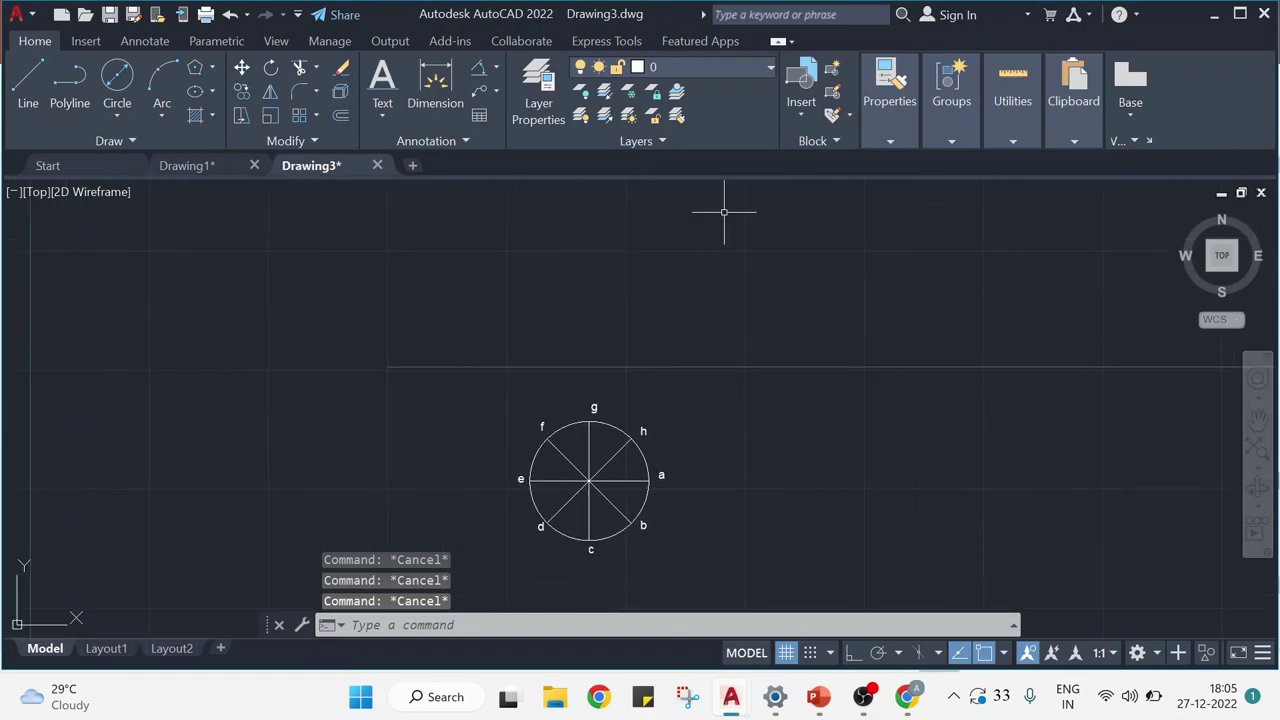
{"action": "left_click", "coordinate": [1012, 100]}
{"action": "left_click", "coordinate": [890, 125]}
{"action": "left_click", "coordinate": [1040, 165]}
{"action": "left_click", "coordinate": [959, 267]}
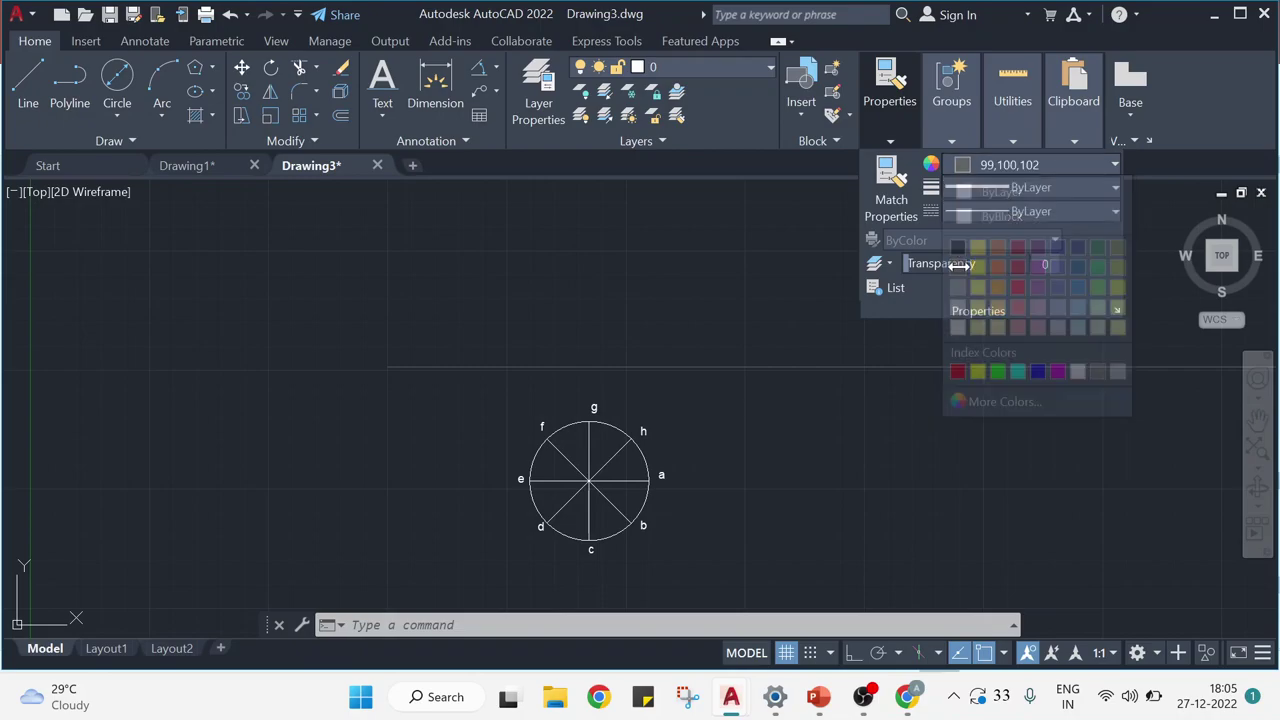
Draw a vertical projector from point e on the circle up to the reference line.
{"action": "left_click", "coordinate": [28, 85]}
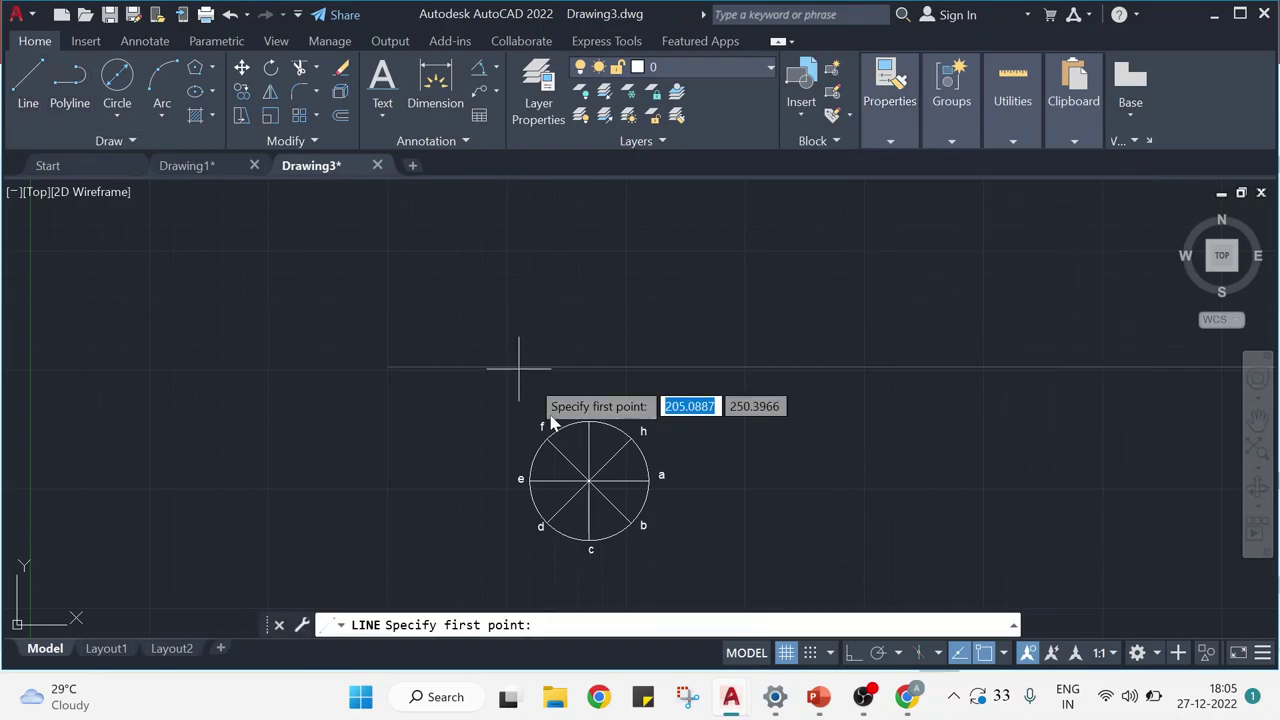
{"action": "left_click", "coordinate": [529, 480]}
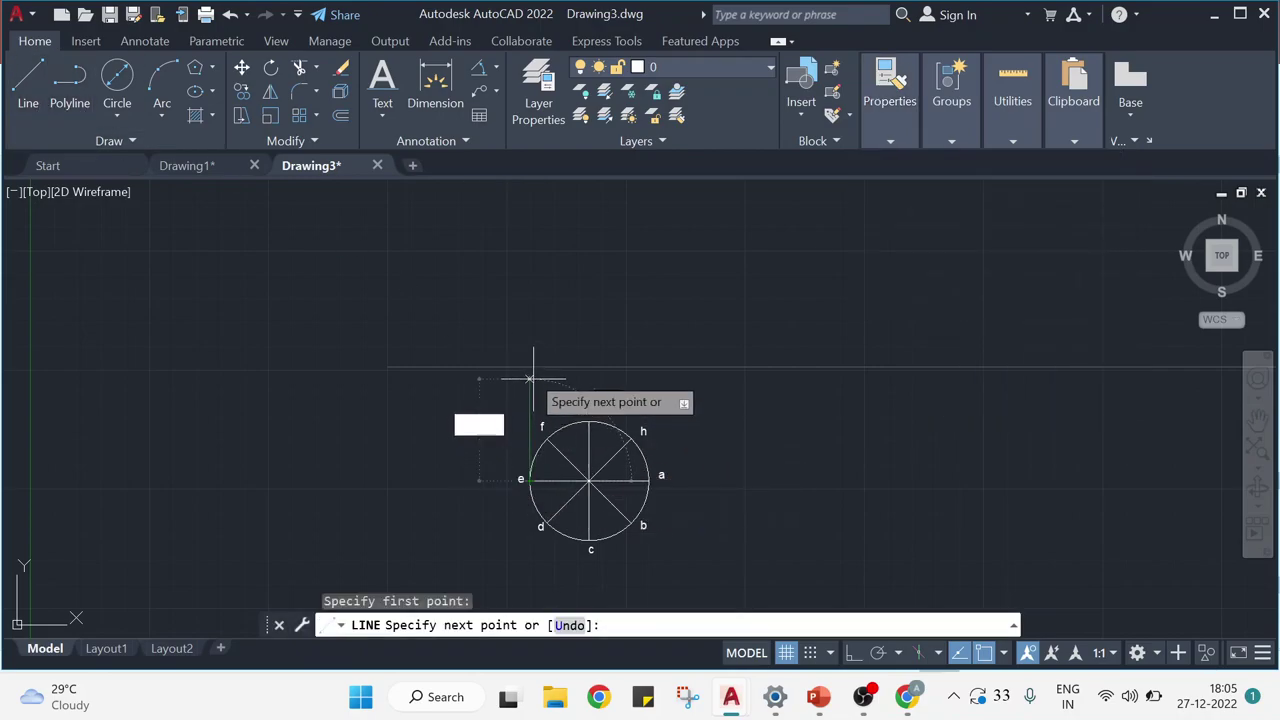
{"action": "left_click", "coordinate": [529, 368]}
{"action": "key", "text": "Escape"}
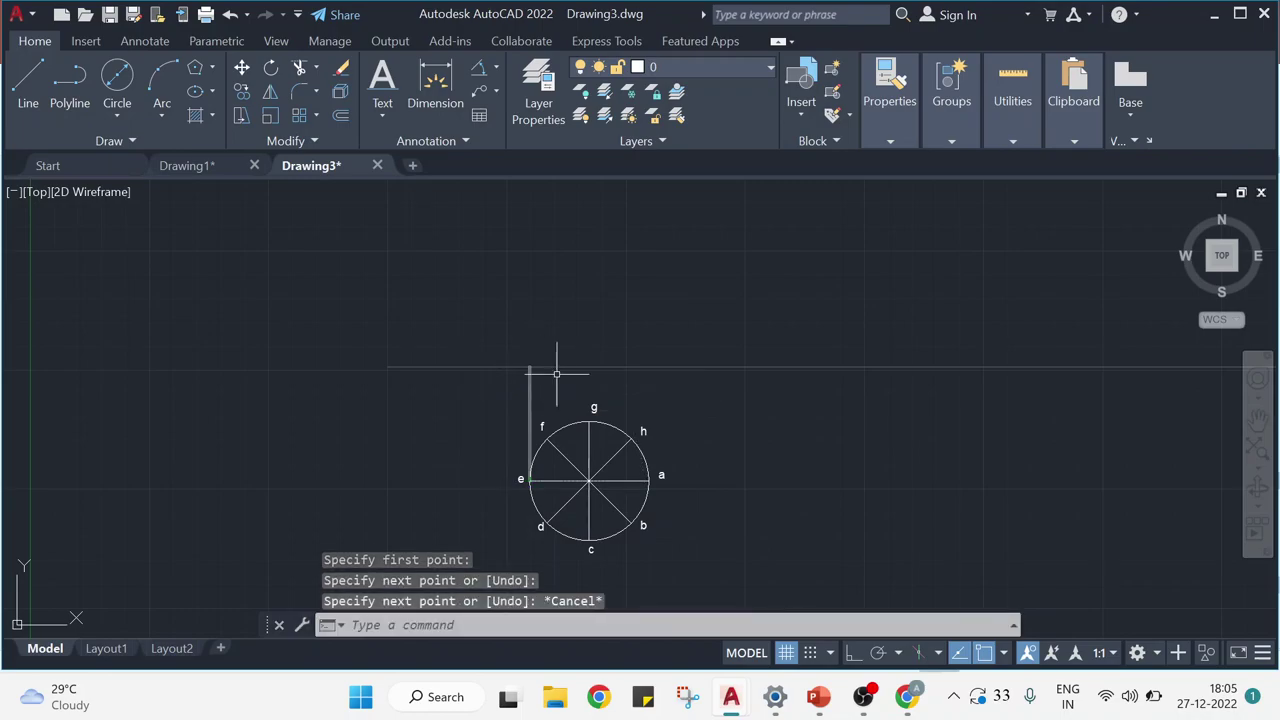
Turn on Ortho mode and draw vertical projectors from points d and g up to the reference line.
{"action": "left_click", "coordinate": [854, 656]}
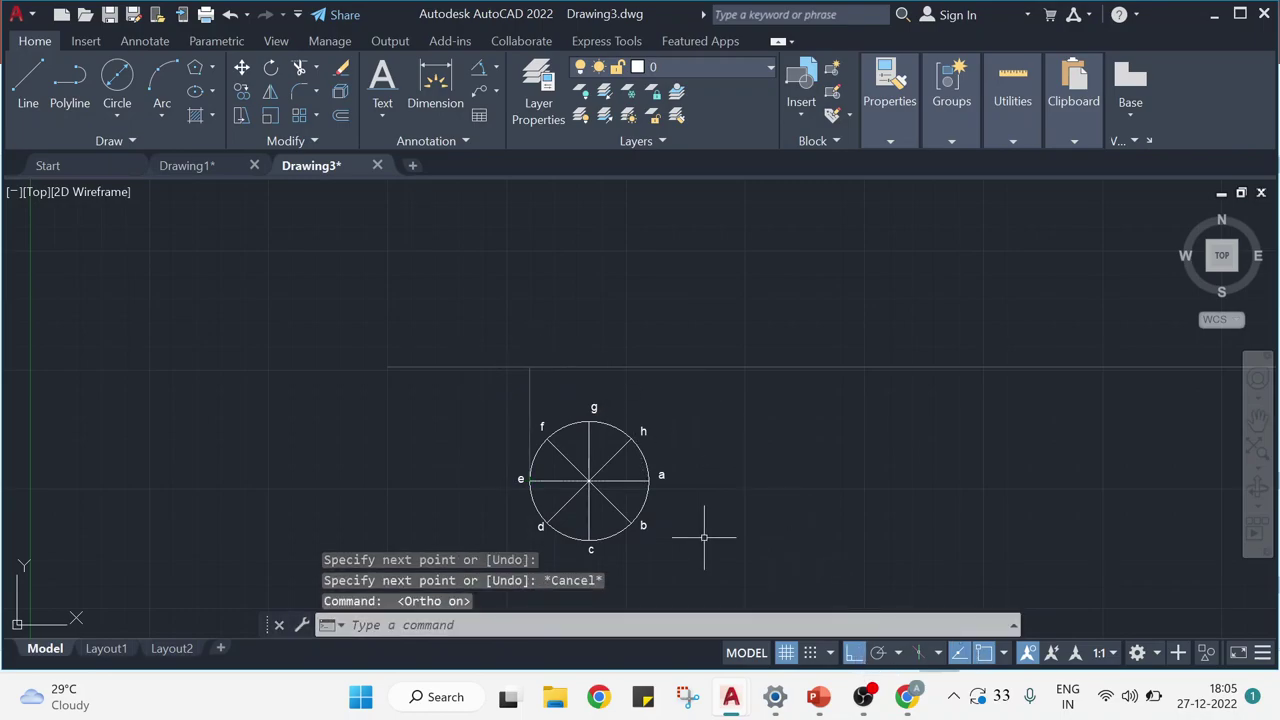
{"action": "key", "text": "Return"}
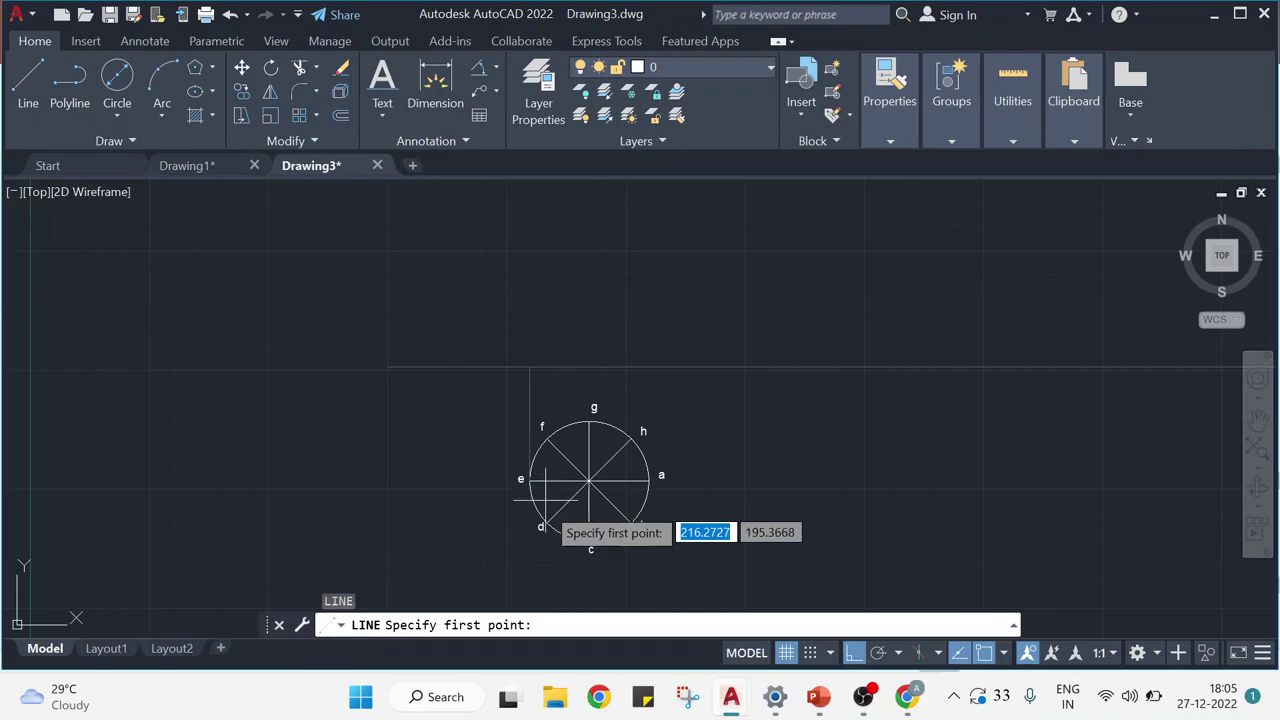
{"action": "left_click", "coordinate": [542, 522]}
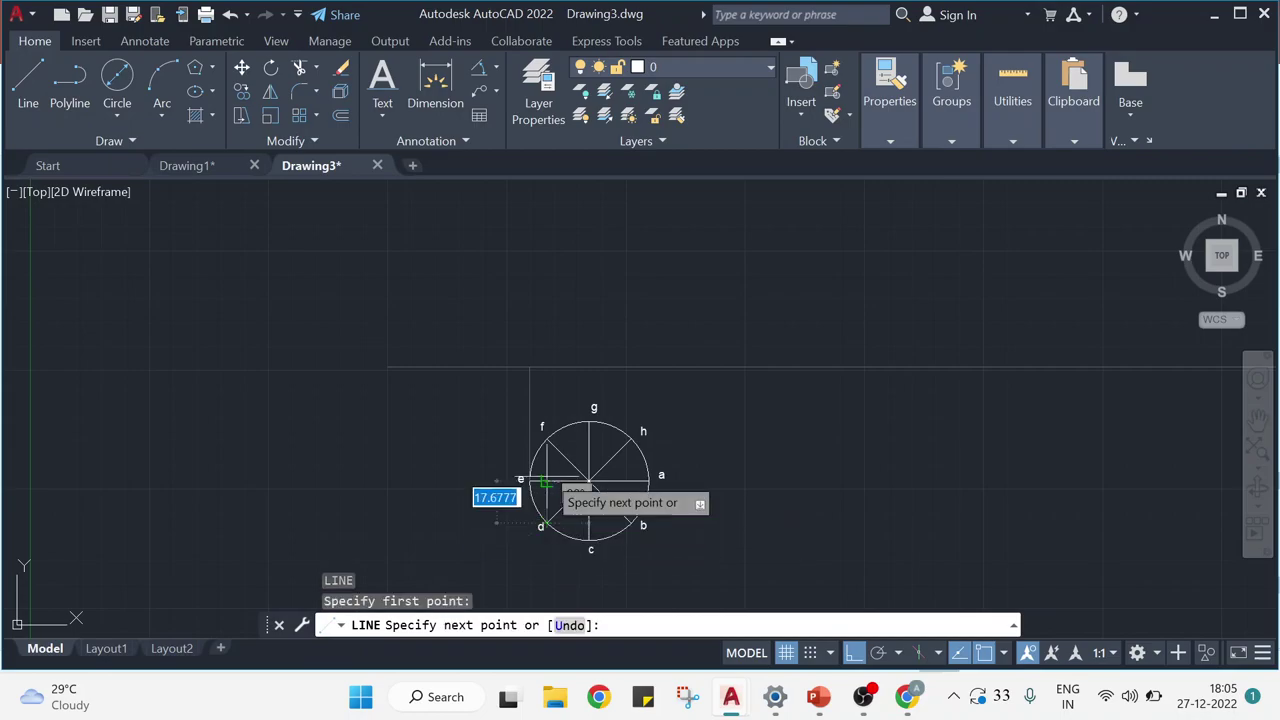
{"action": "left_click", "coordinate": [546, 366]}
{"action": "key", "text": "Return"}
{"action": "key", "text": "Return"}
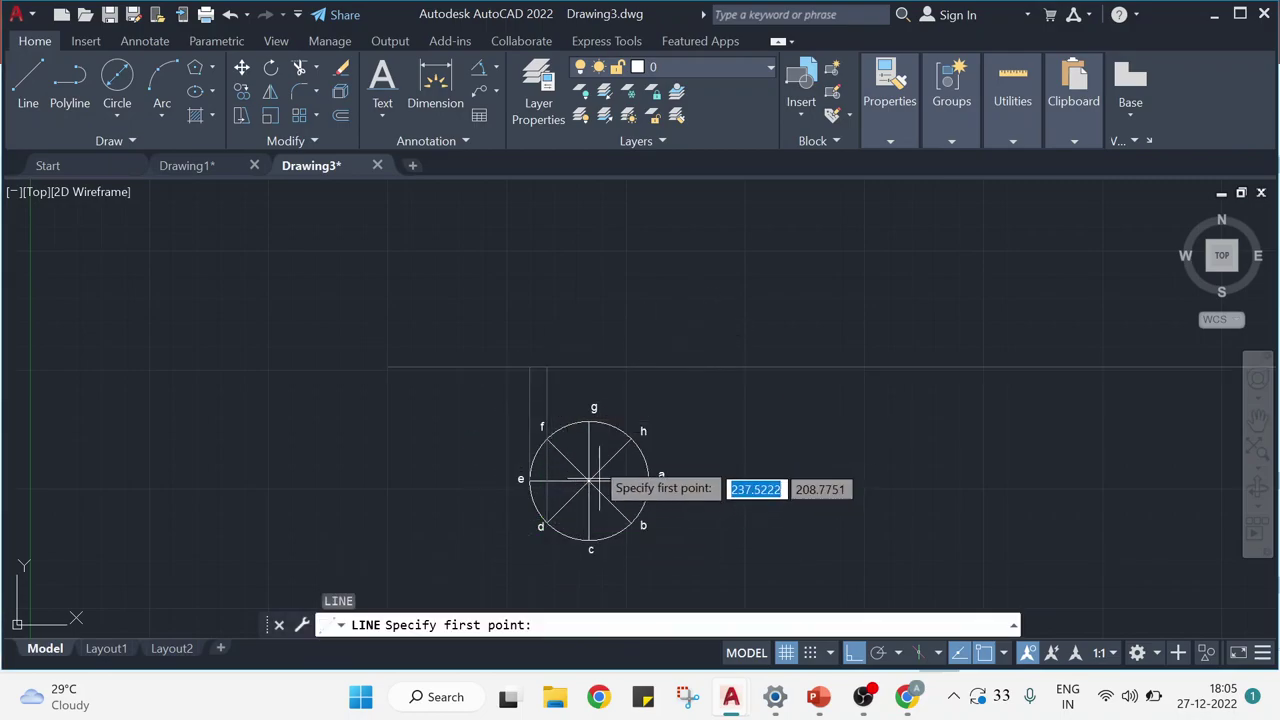
{"action": "left_click", "coordinate": [590, 421]}
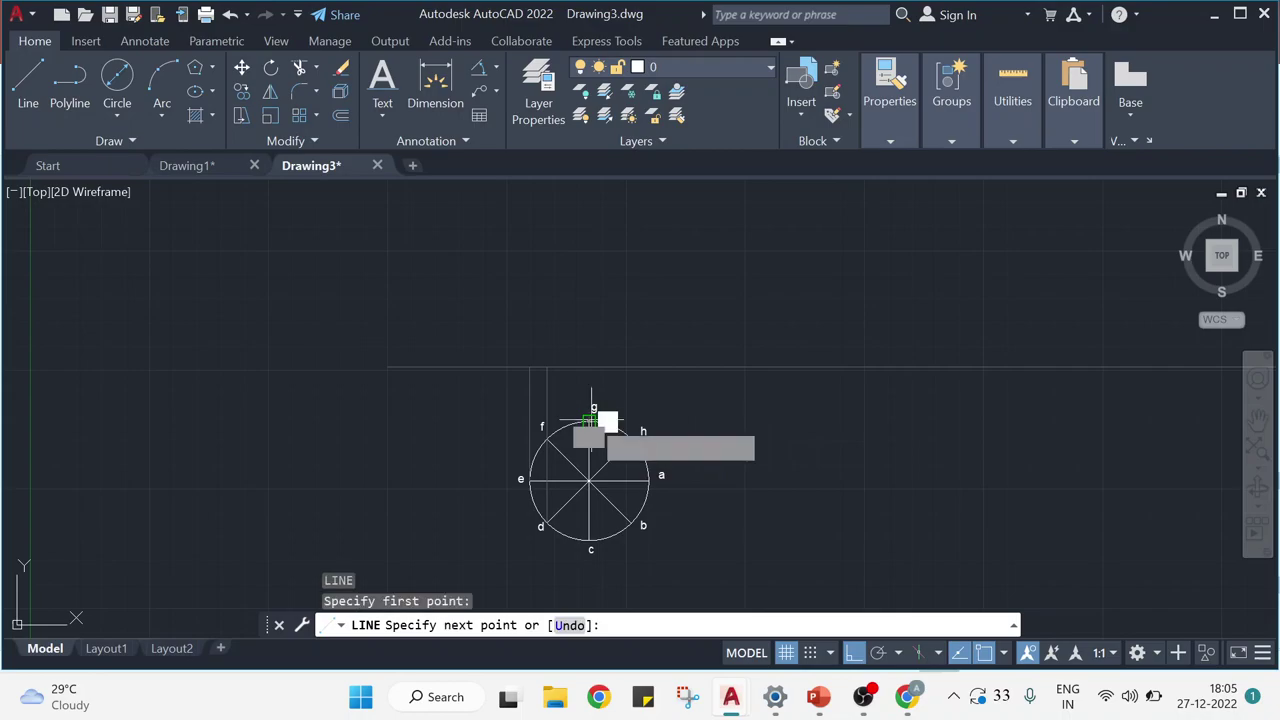
{"action": "left_click", "coordinate": [589, 366]}
{"action": "key", "text": "Return"}
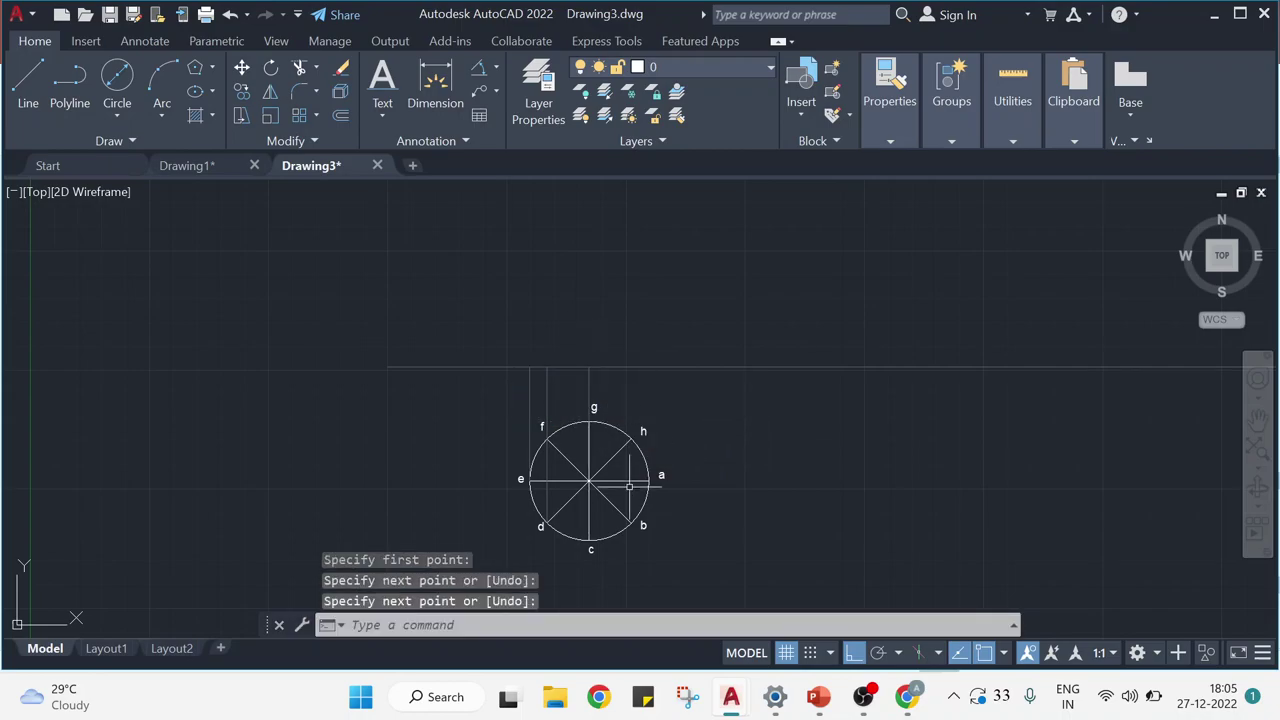
{"action": "key", "text": "Return"}
{"action": "left_click", "coordinate": [631, 523]}
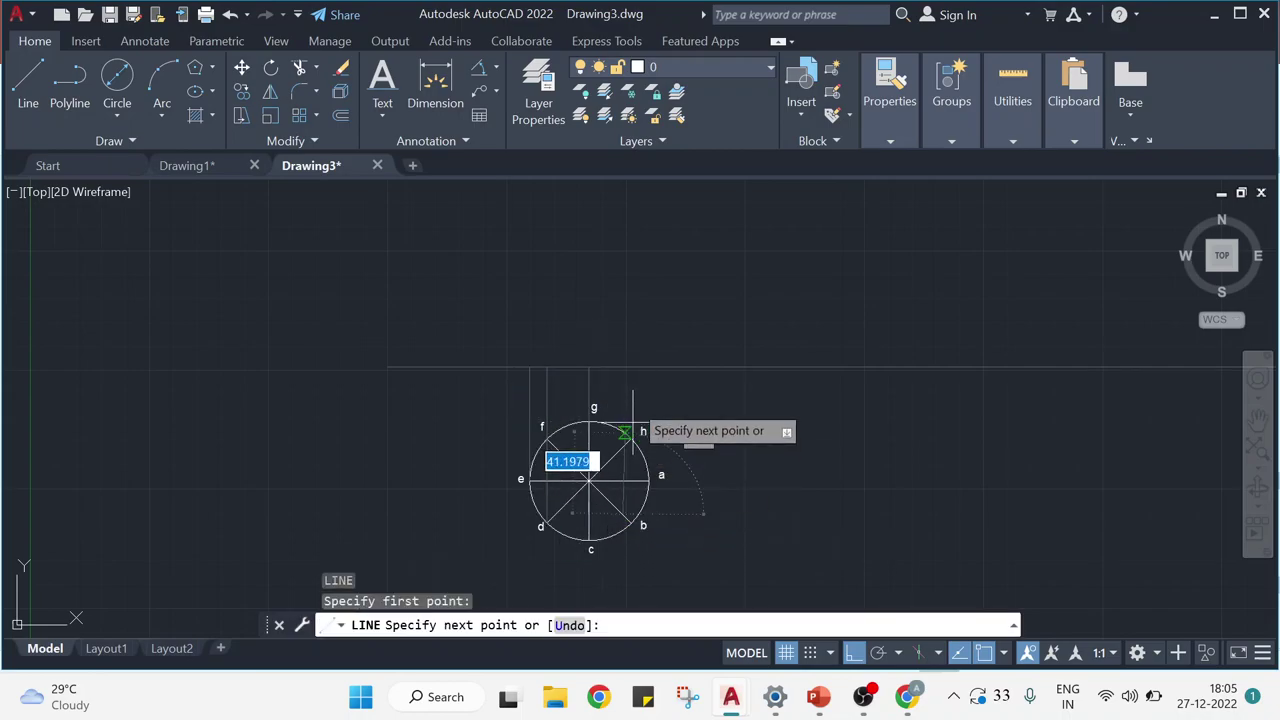
{"action": "key", "text": "Return"}
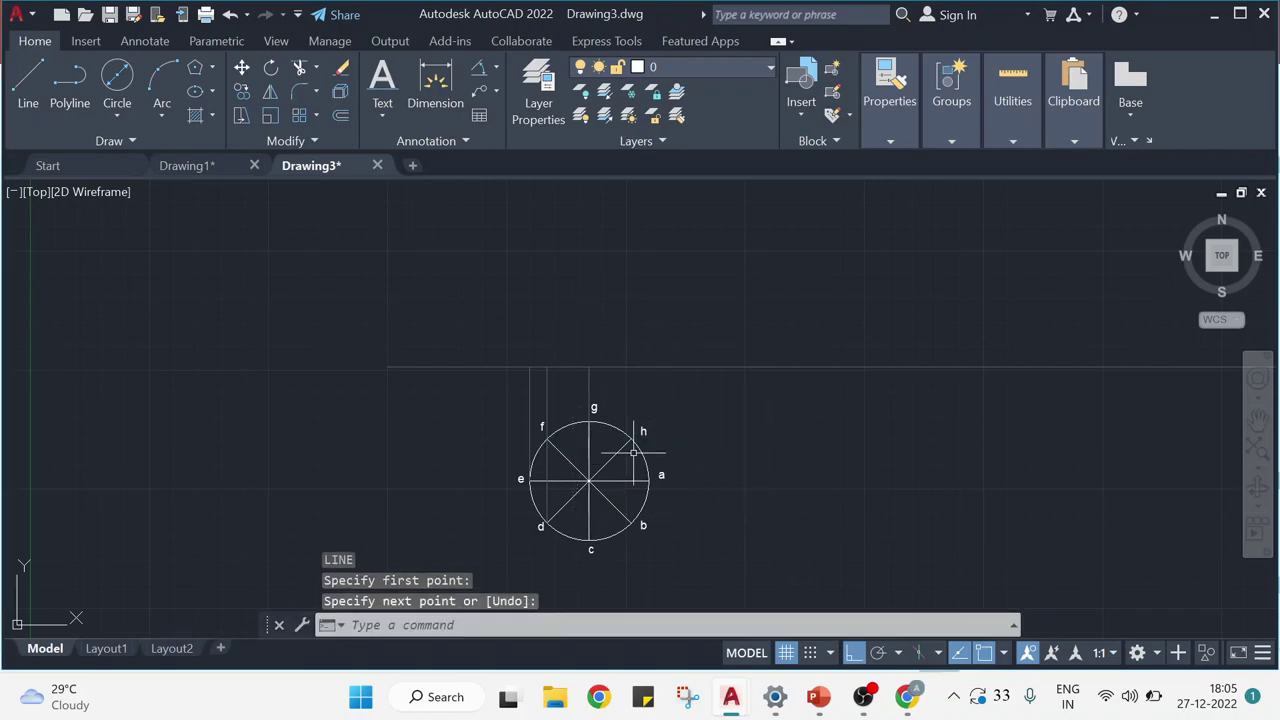
Draw vertical projectors from points b and a on the circle up to the reference line.
{"action": "key", "text": "Return"}
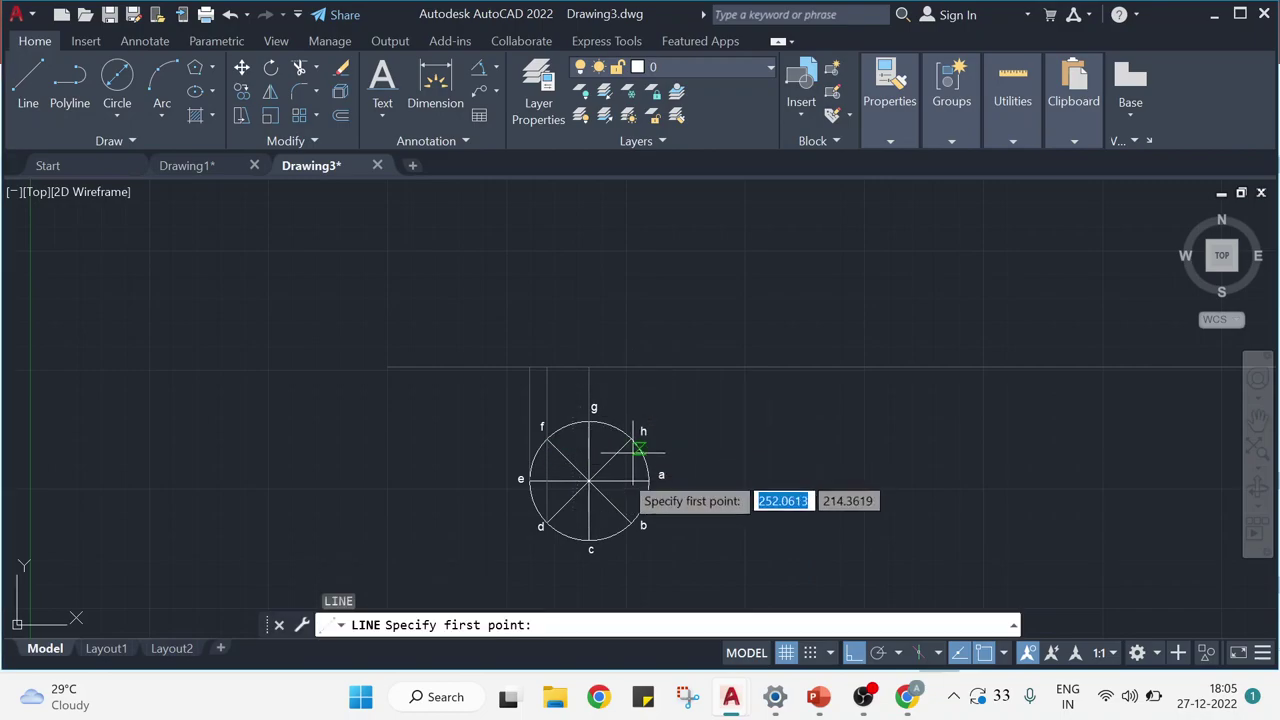
{"action": "left_click", "coordinate": [631, 523]}
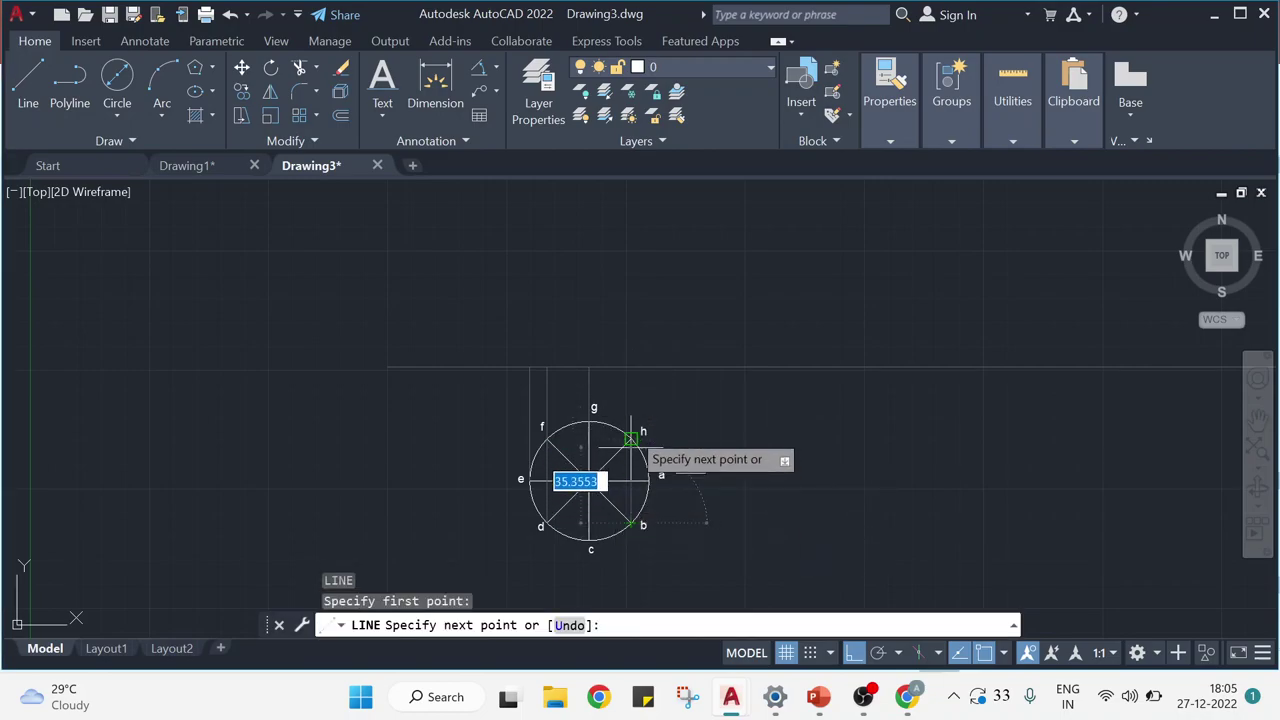
{"action": "left_click", "coordinate": [631, 367]}
{"action": "key", "text": "Return"}
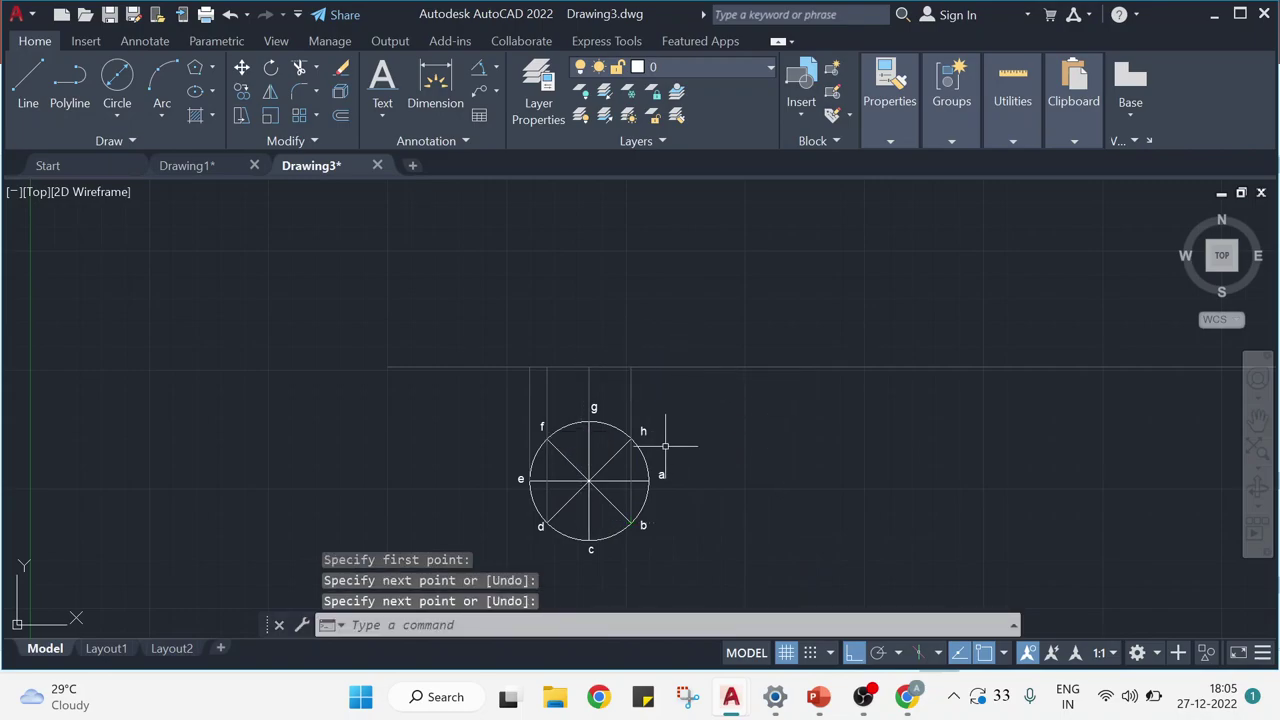
{"action": "key", "text": "Return"}
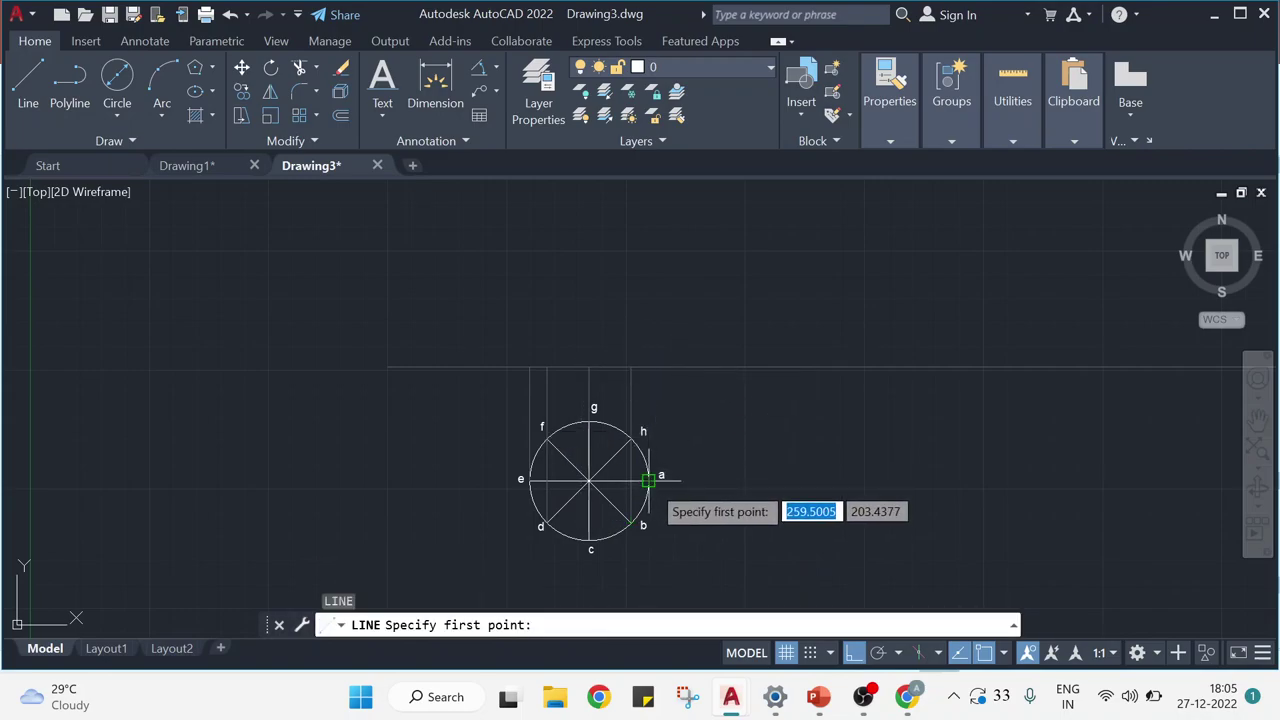
{"action": "left_click", "coordinate": [648, 481]}
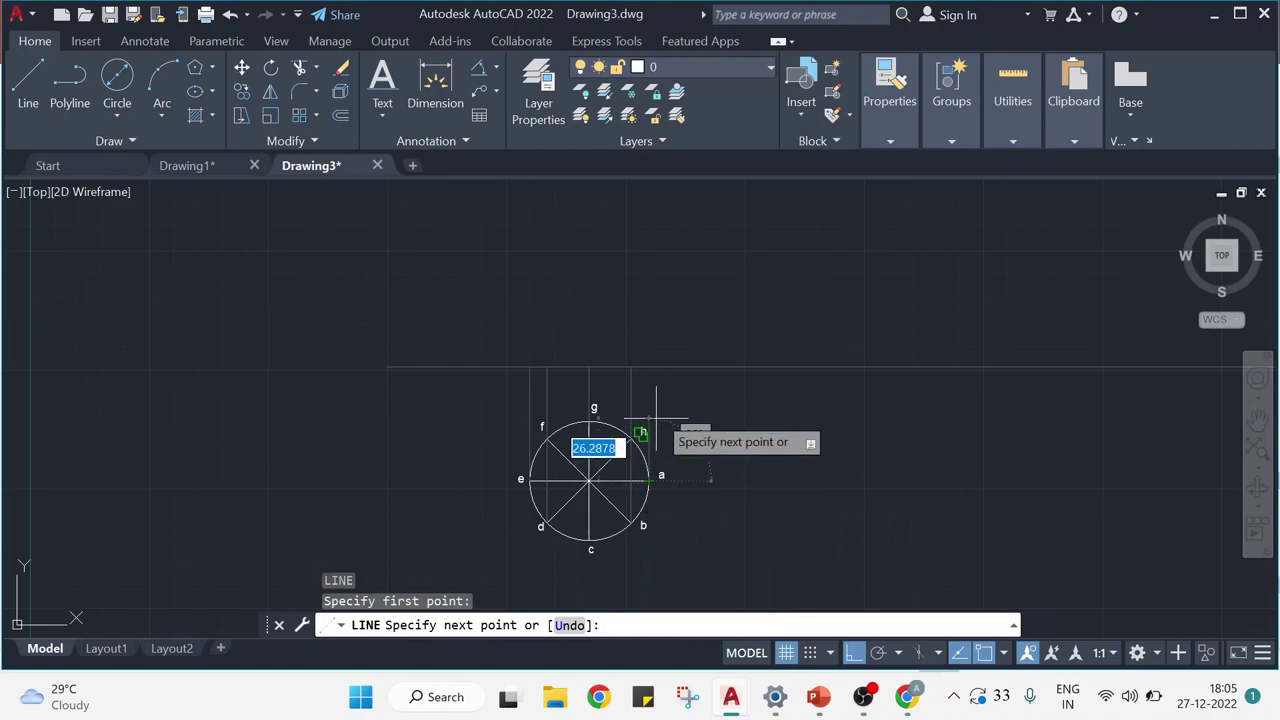
{"action": "left_click", "coordinate": [648, 368]}
{"action": "key", "text": "Return"}
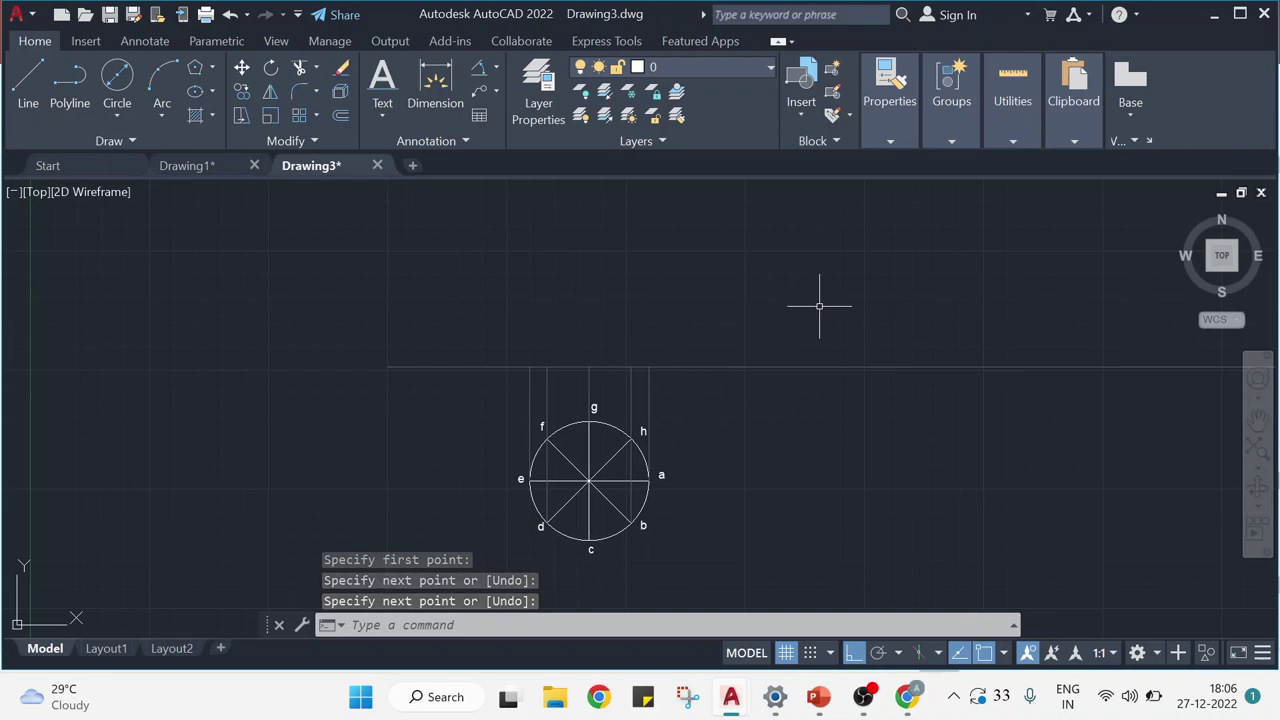
{"action": "scroll", "coordinate": [632, 427], "scroll_direction": "up", "scroll_amount": 2}
{"action": "scroll", "coordinate": [652, 358], "scroll_direction": "up", "scroll_amount": 3}
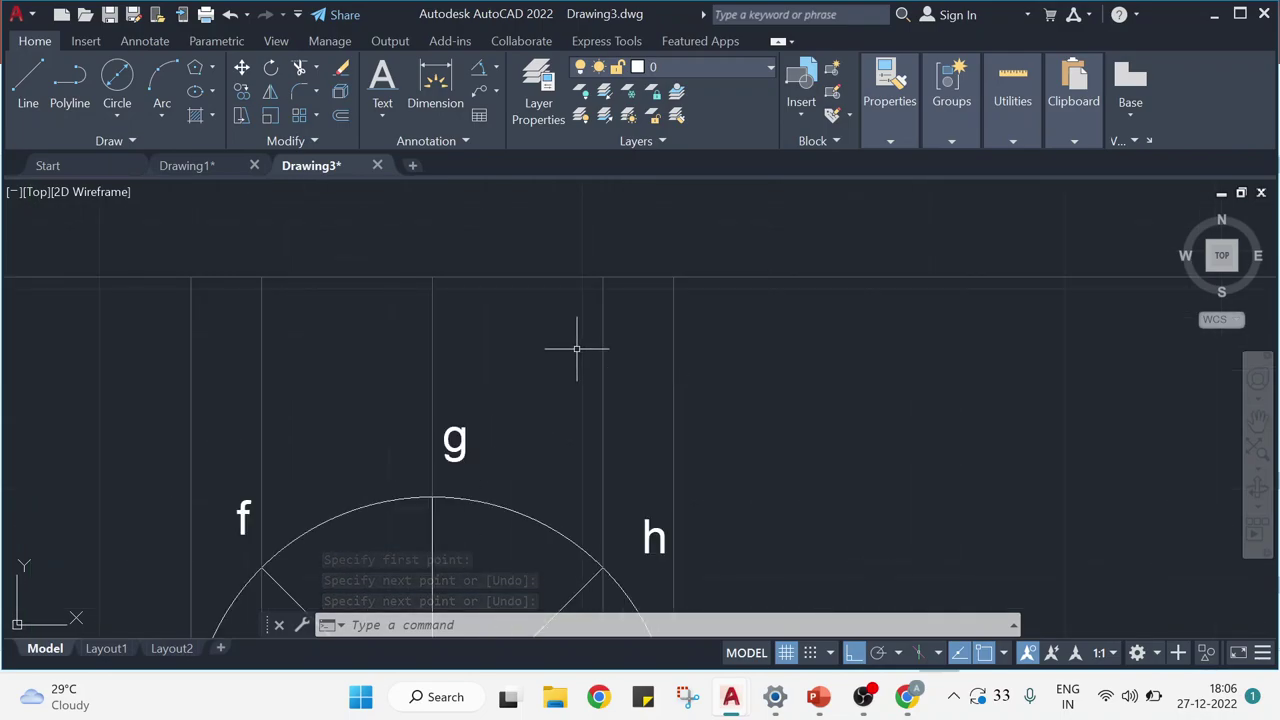
{"action": "scroll", "coordinate": [611, 354], "scroll_direction": "down", "scroll_amount": 3}
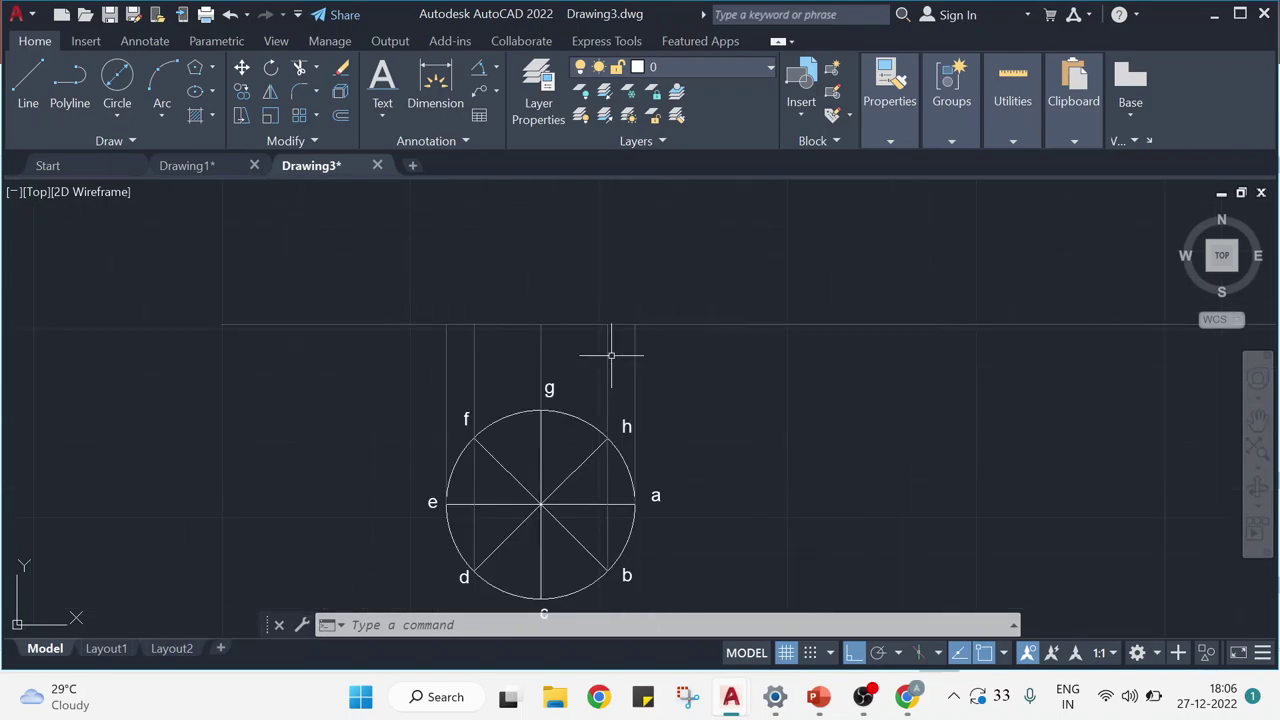
{"action": "scroll", "coordinate": [655, 425], "scroll_direction": "down", "scroll_amount": 2}
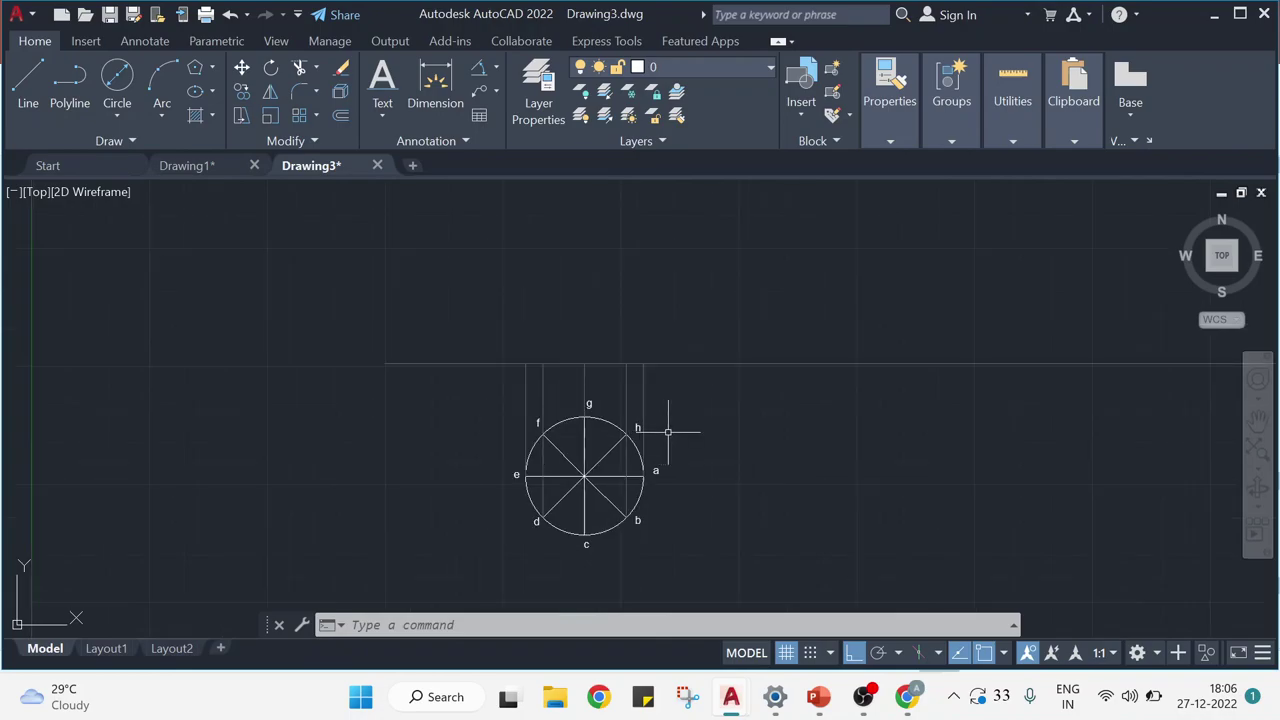
{"action": "left_click", "coordinate": [786, 653]}
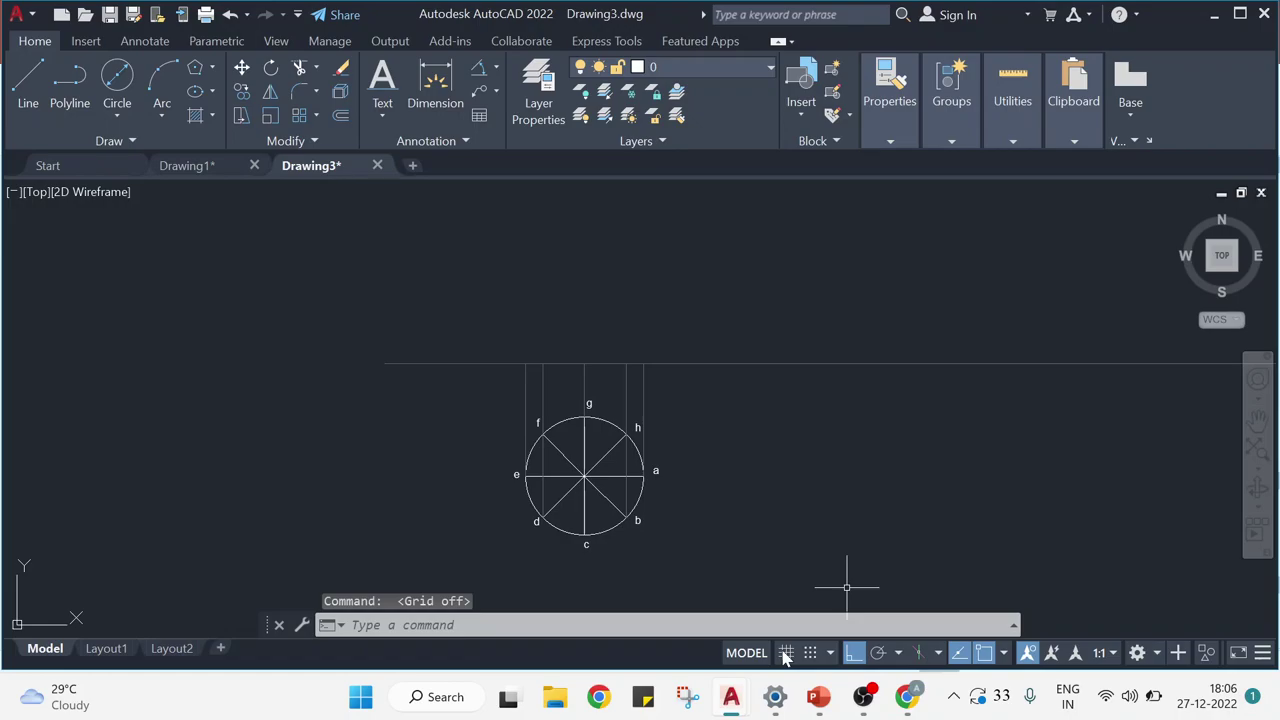
{"action": "left_click", "coordinate": [786, 653]}
{"action": "scroll", "coordinate": [625, 338], "scroll_direction": "up", "scroll_amount": 6}
{"action": "scroll", "coordinate": [594, 500], "scroll_direction": "down", "scroll_amount": 4}
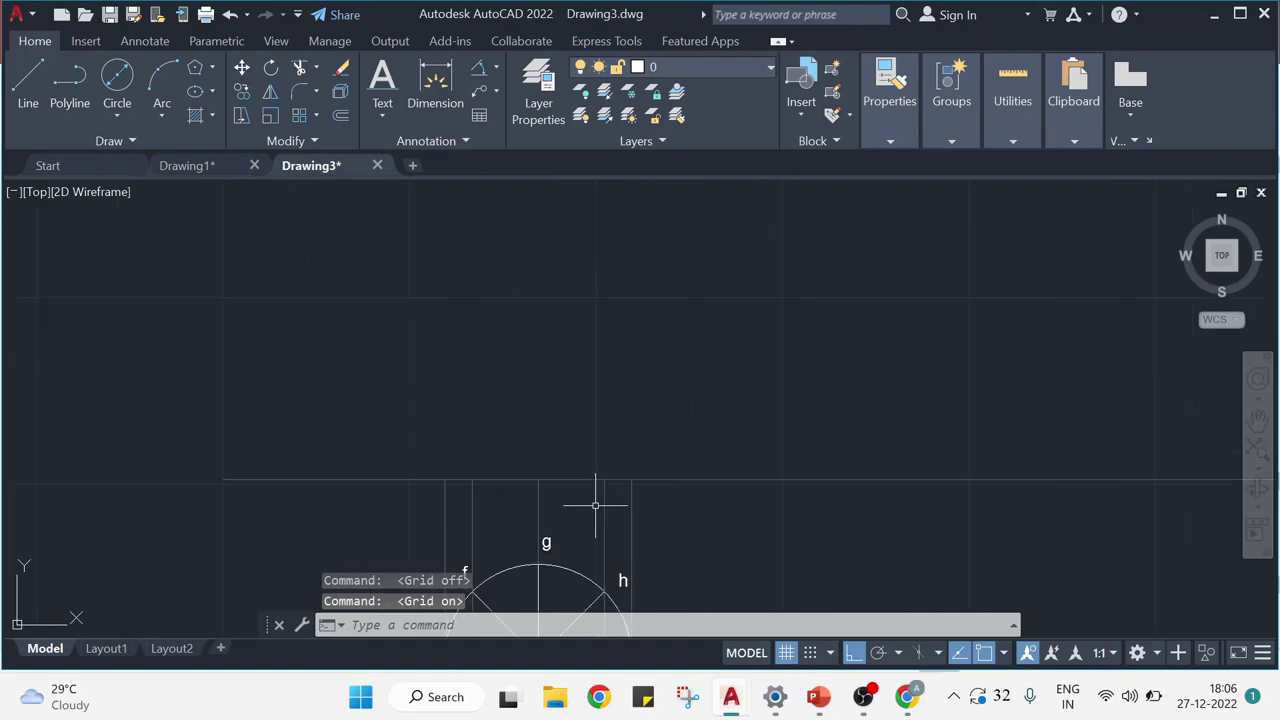
{"action": "mouse_move", "coordinate": [708, 532]}
{"action": "middle_mouse_down"}
{"action": "mouse_move", "coordinate": [617, 378]}
{"action": "mouse_move", "coordinate": [606, 317]}
{"action": "mouse_move", "coordinate": [703, 357]}
{"action": "middle_mouse_up"}
{"action": "scroll", "coordinate": [703, 362], "scroll_direction": "down", "scroll_amount": 2}
{"action": "mouse_move", "coordinate": [905, 700]}
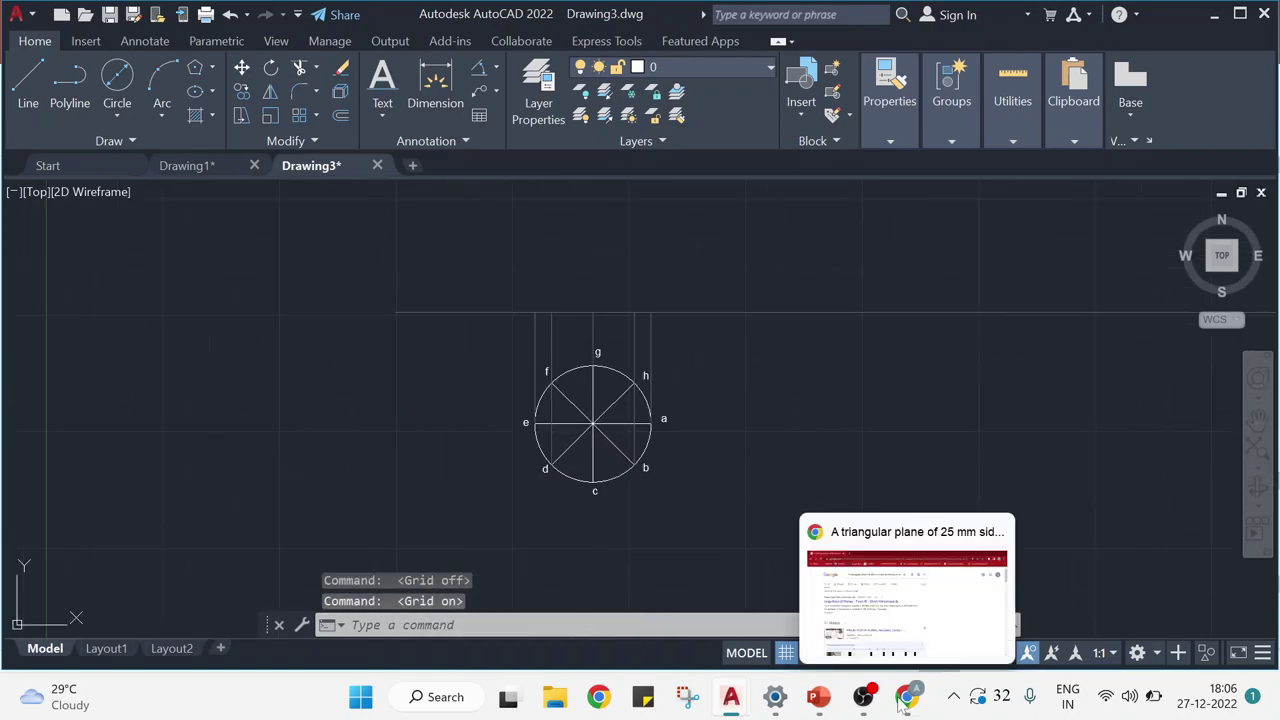
{"action": "left_click", "coordinate": [786, 653]}
{"action": "left_click", "coordinate": [786, 653]}
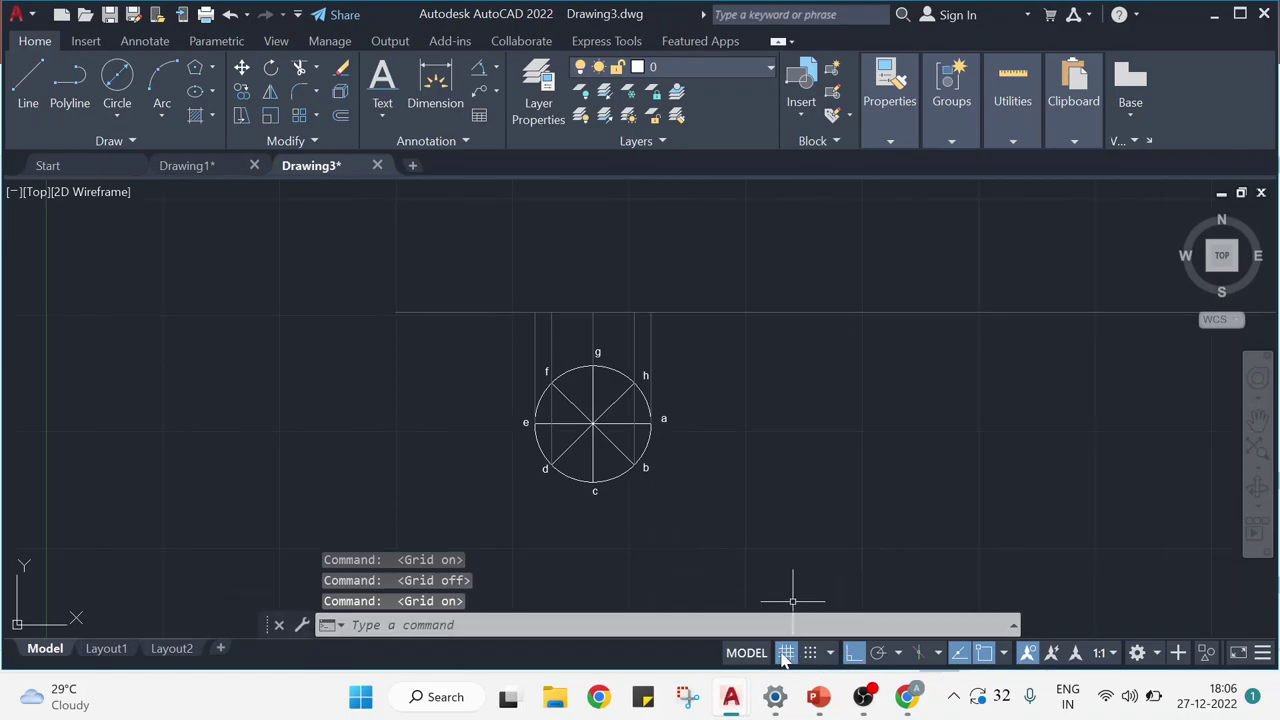
Set the current object colour to ByLayer.
{"action": "mouse_move", "coordinate": [784, 328]}
{"action": "middle_mouse_down"}
{"action": "mouse_move", "coordinate": [694, 423]}
{"action": "mouse_move", "coordinate": [712, 386]}
{"action": "middle_mouse_up"}
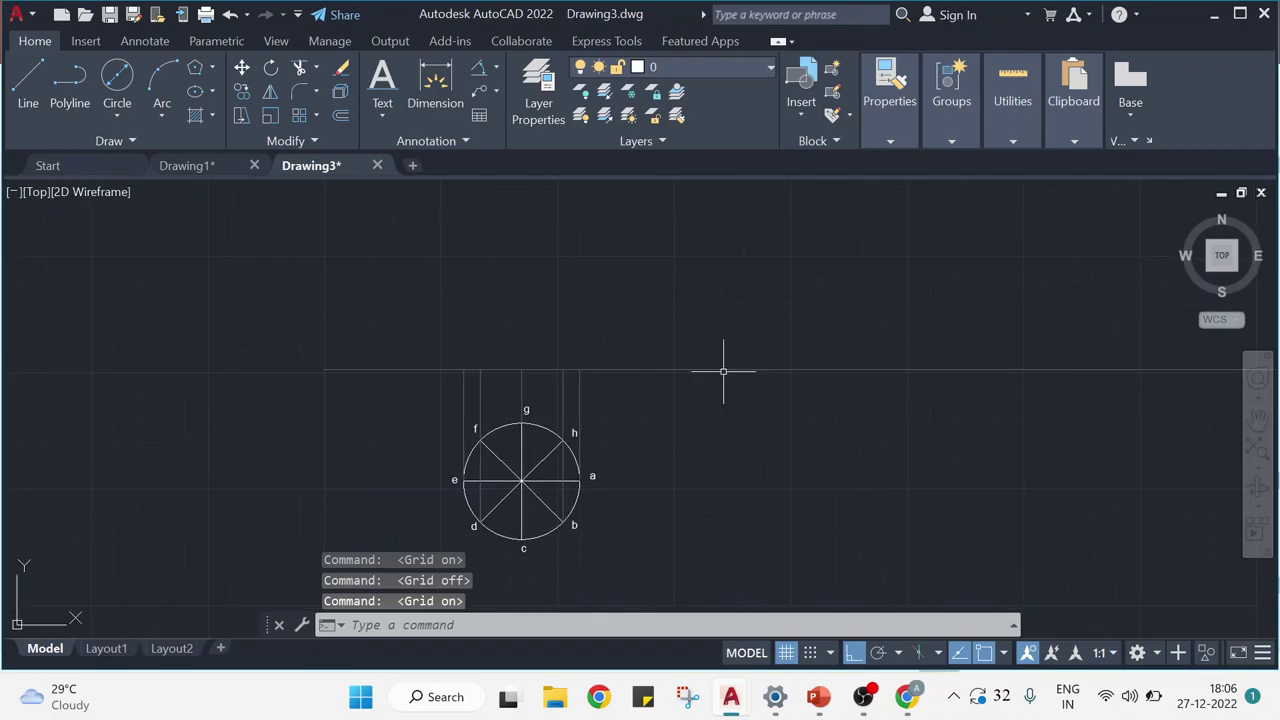
{"action": "left_click", "coordinate": [889, 140]}
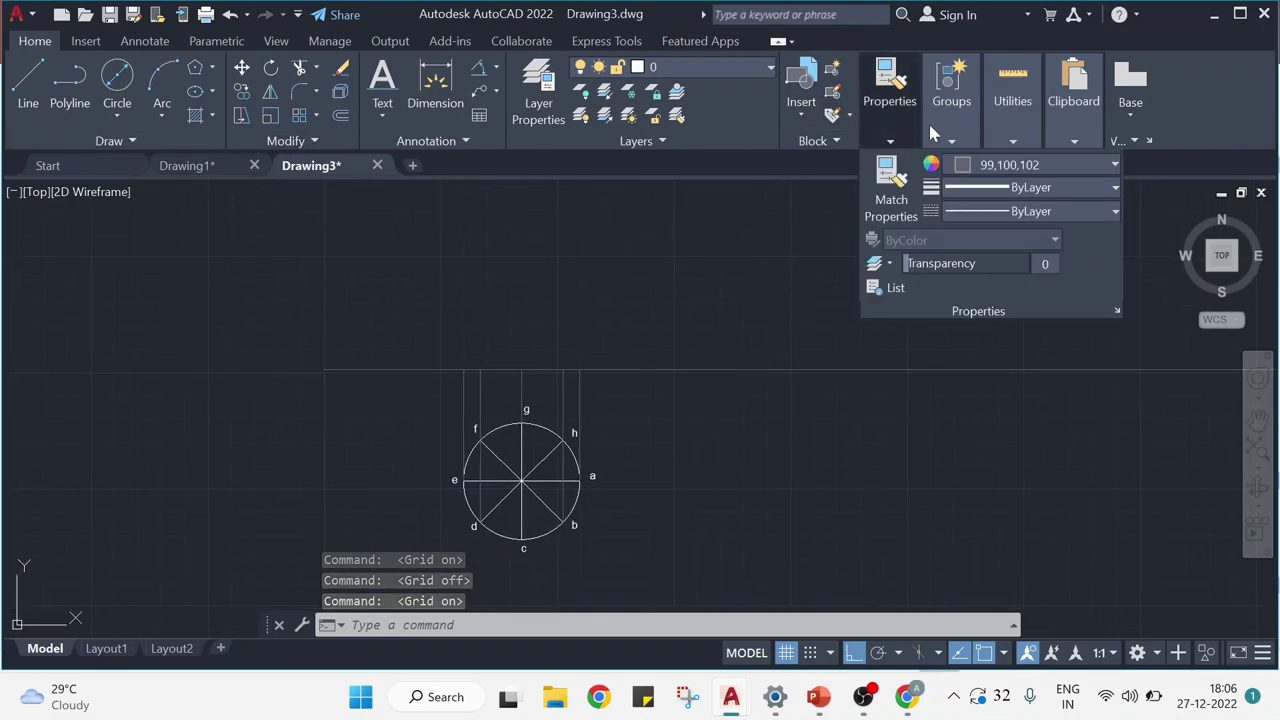
{"action": "left_click", "coordinate": [978, 165]}
{"action": "left_click", "coordinate": [1001, 191]}
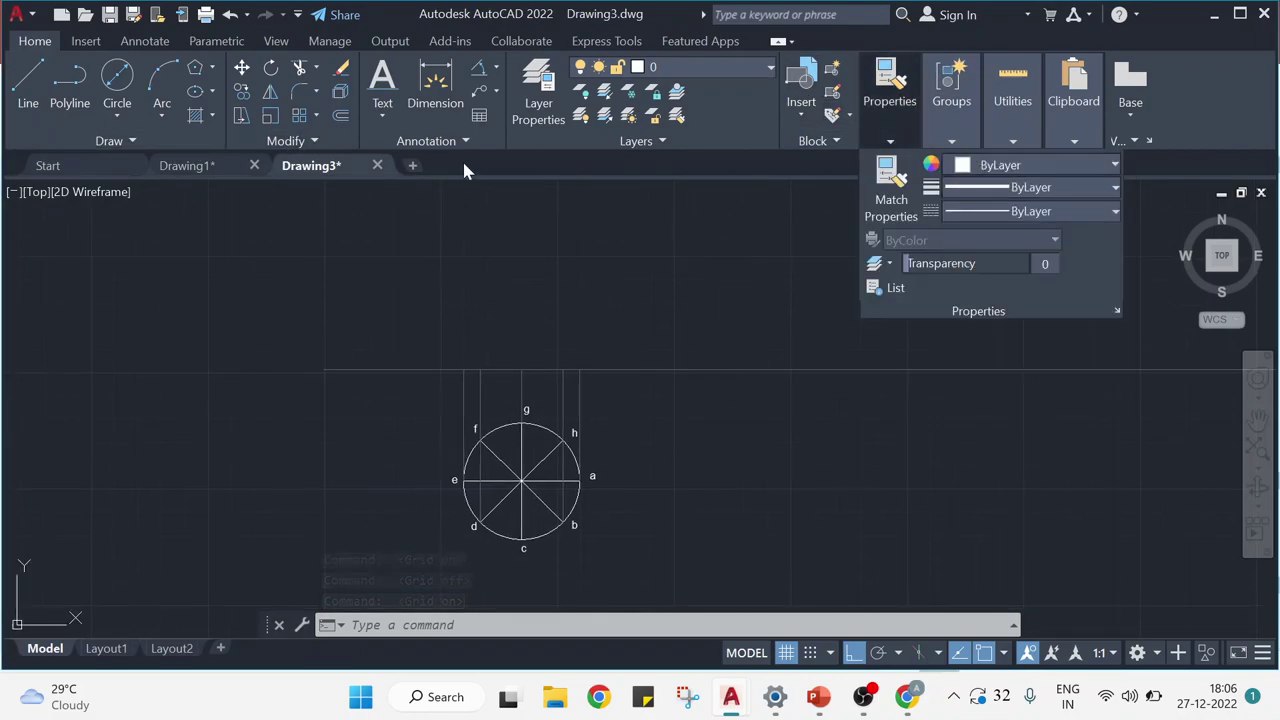
Draw the lamina's edge view as a line along the reference line from point e's projector to point a's projector.
{"action": "left_click", "coordinate": [25, 95]}
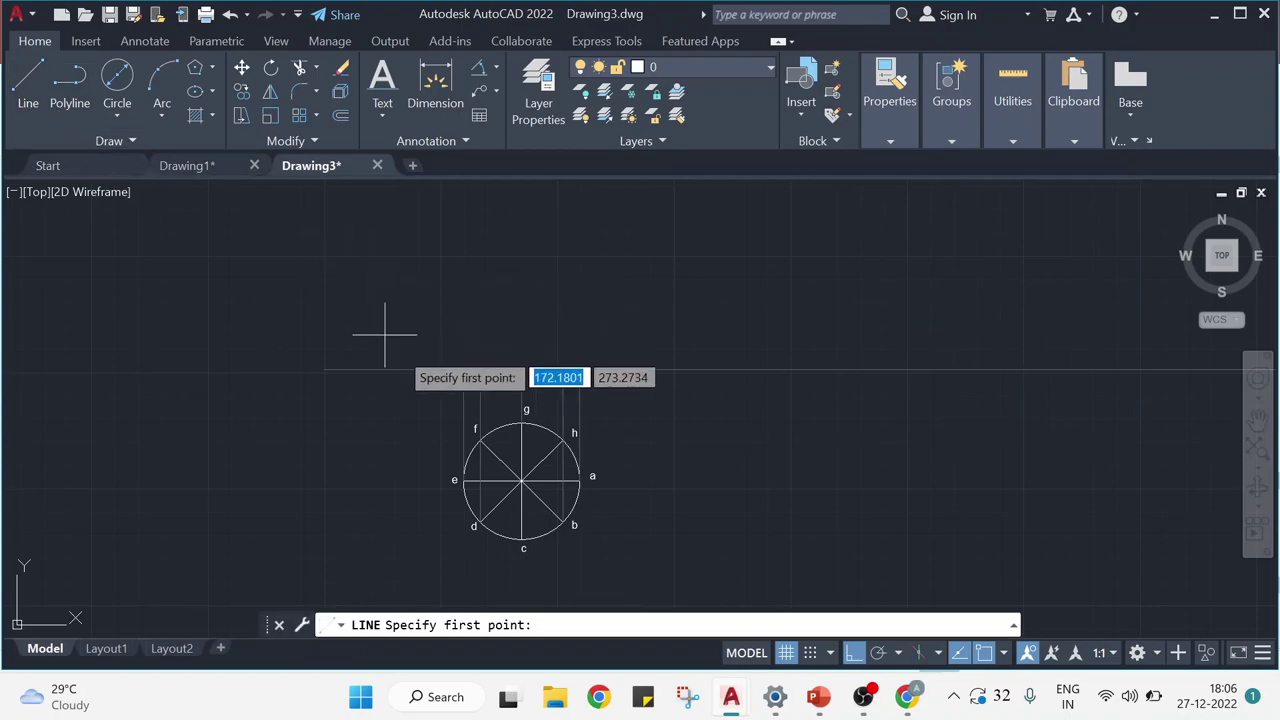
{"action": "left_click", "coordinate": [463, 370]}
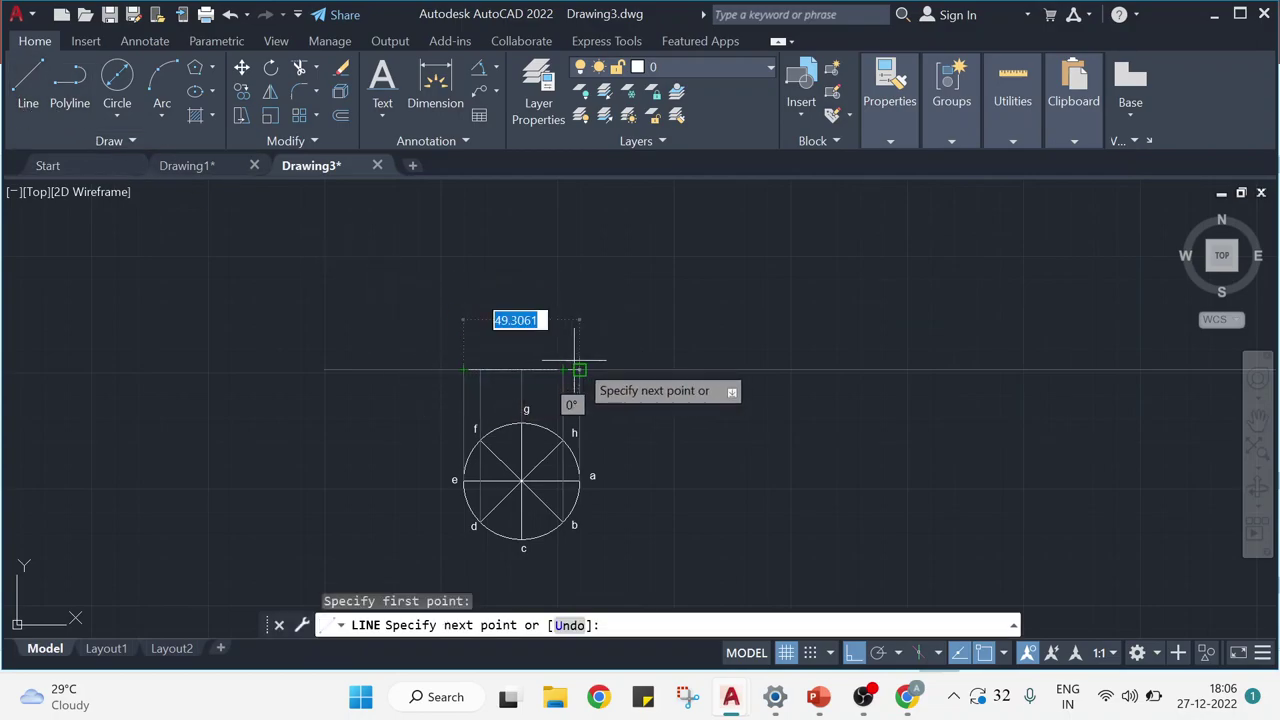
{"action": "key", "text": "Escape"}
{"action": "key", "text": "Escape"}
{"action": "key", "text": "Escape"}
{"action": "key", "text": "Escape"}
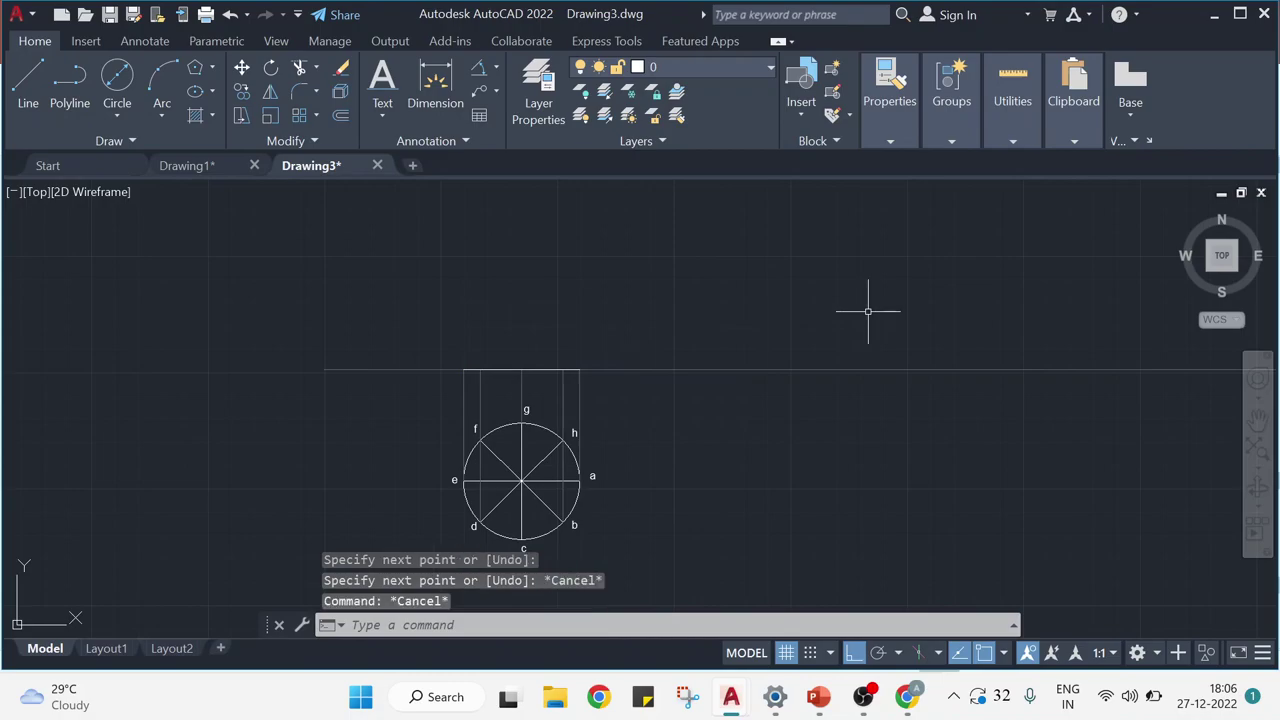
Label the edge view's end a' and the neighbouring point b'(h') with single-line text, 3.5 high at 0° rotation.
{"action": "scroll", "coordinate": [575, 420], "scroll_direction": "up", "scroll_amount": 2}
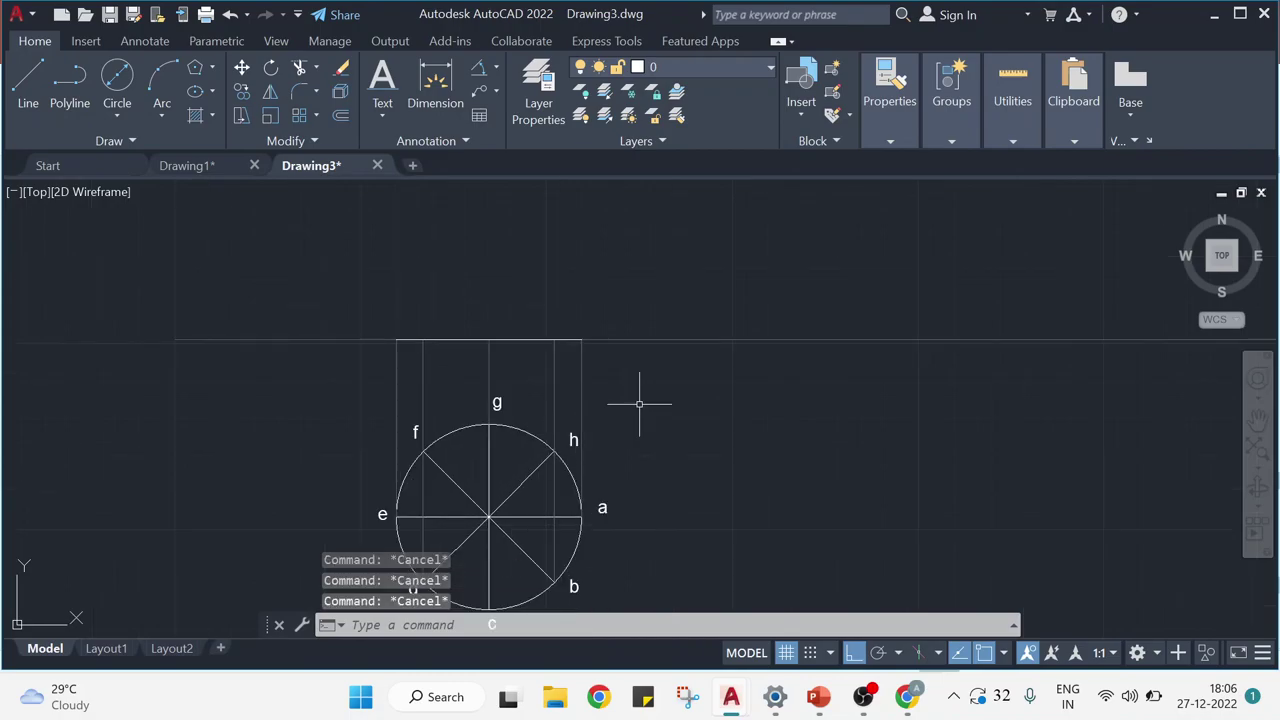
{"action": "left_click", "coordinate": [393, 118]}
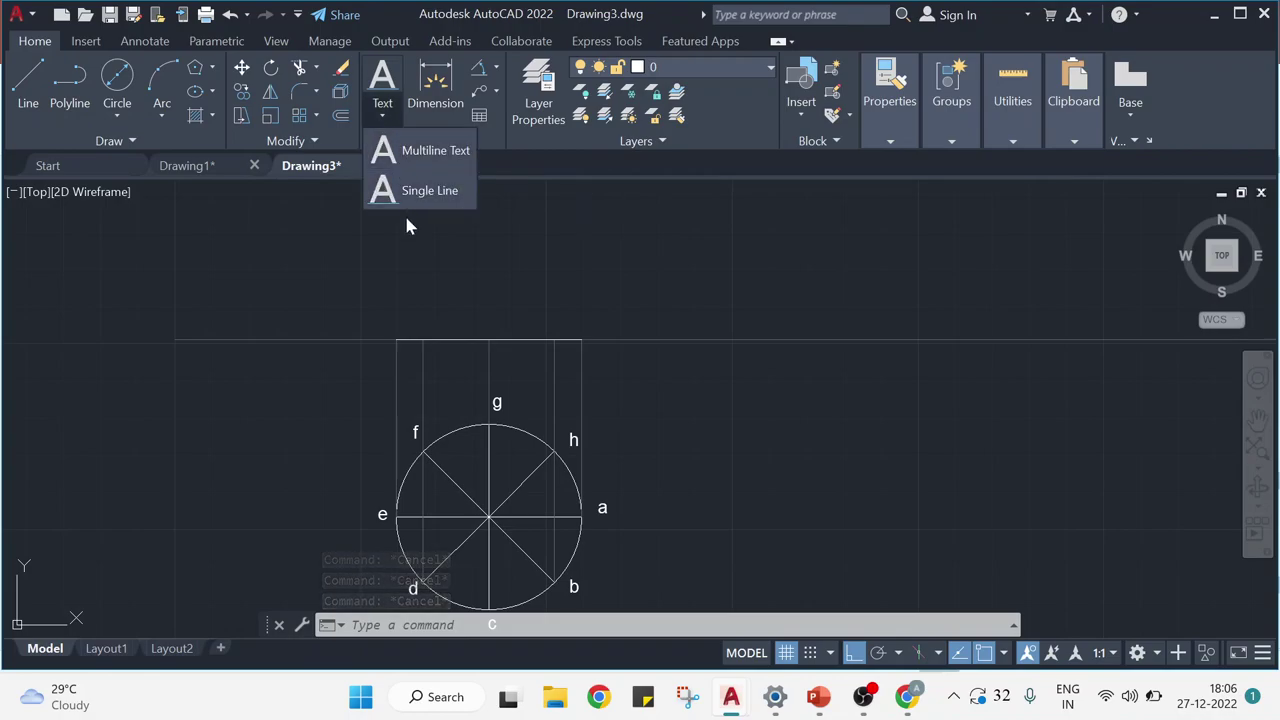
{"action": "left_click", "coordinate": [417, 182]}
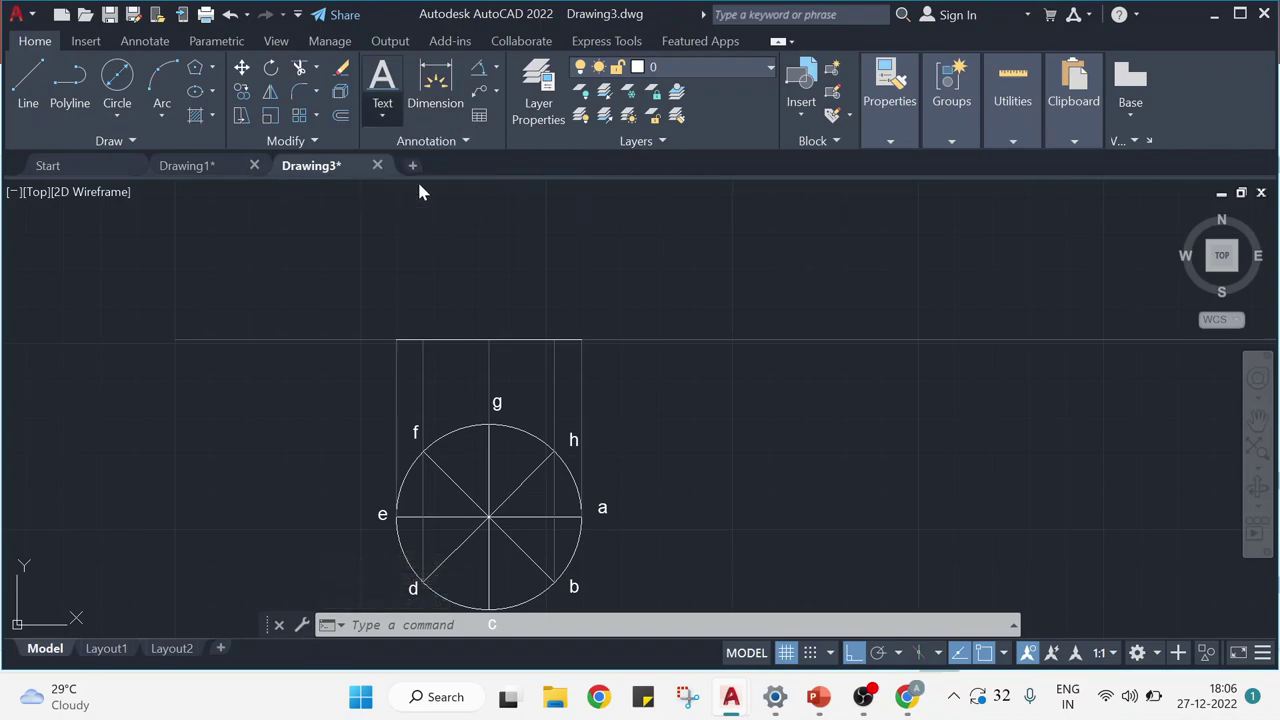
{"action": "left_click", "coordinate": [590, 316]}
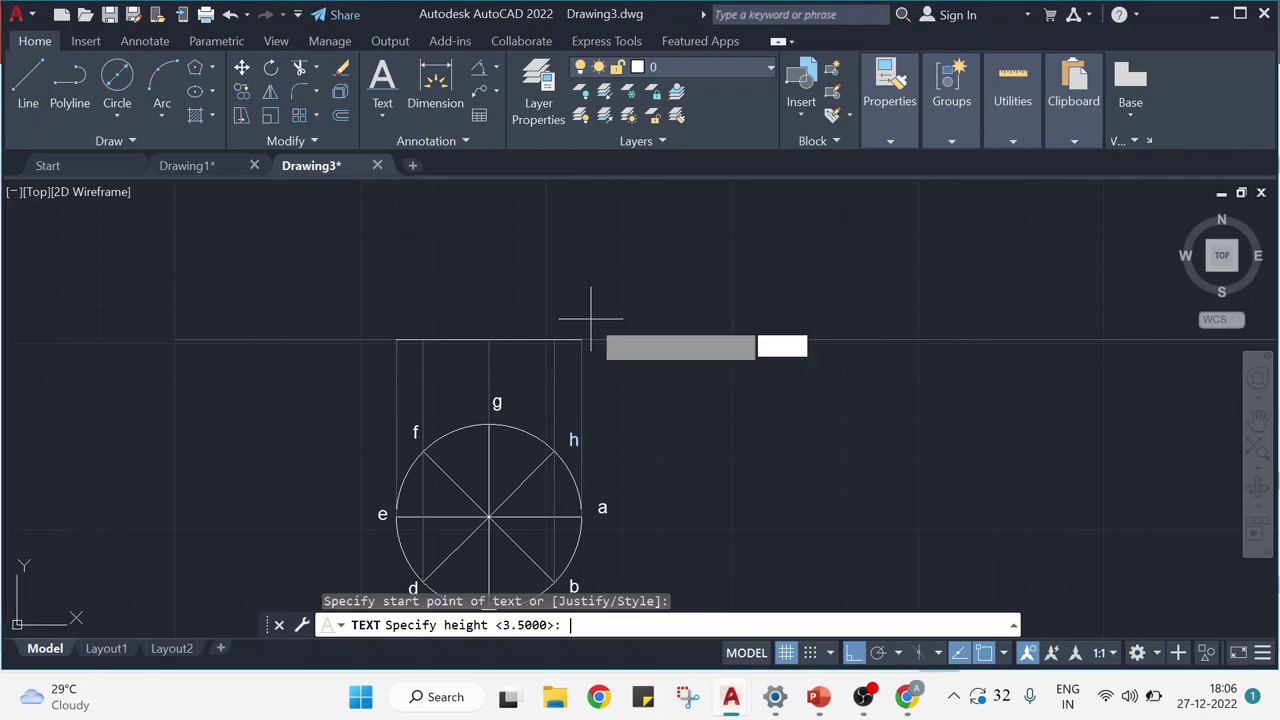
{"action": "key", "text": "Return"}
{"action": "key", "text": "Return"}
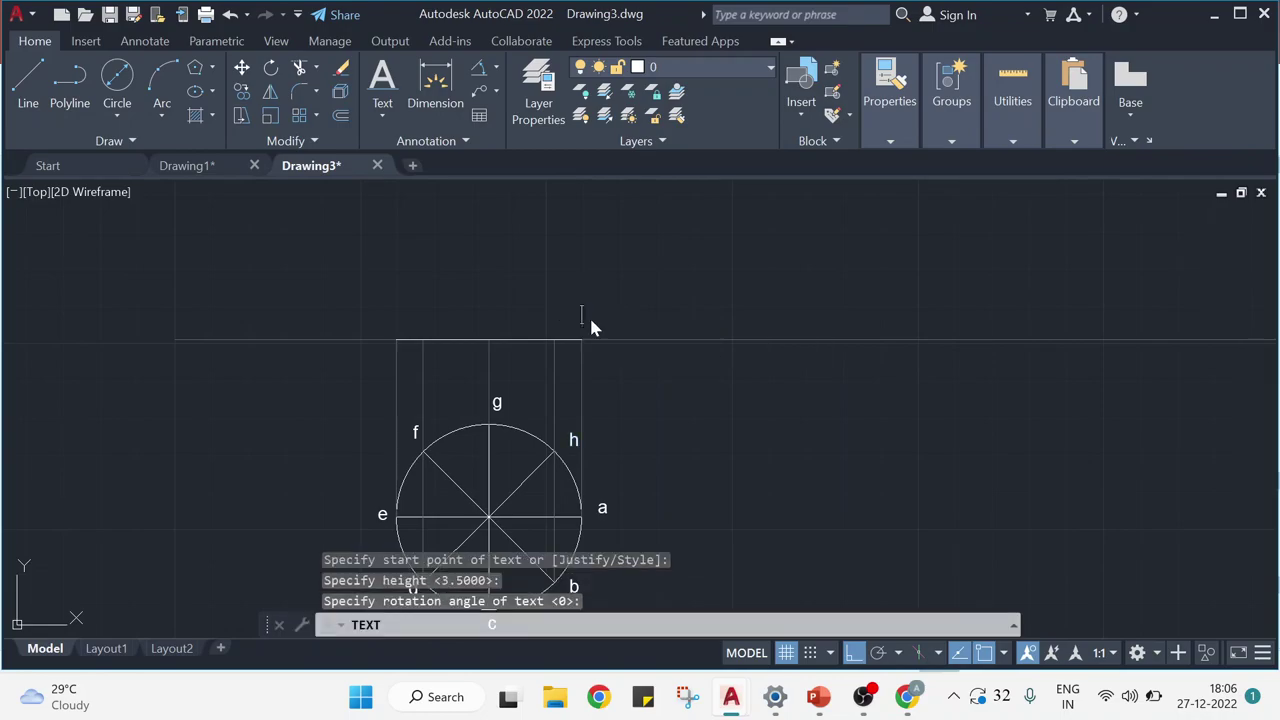
{"action": "type", "text": "a'"}
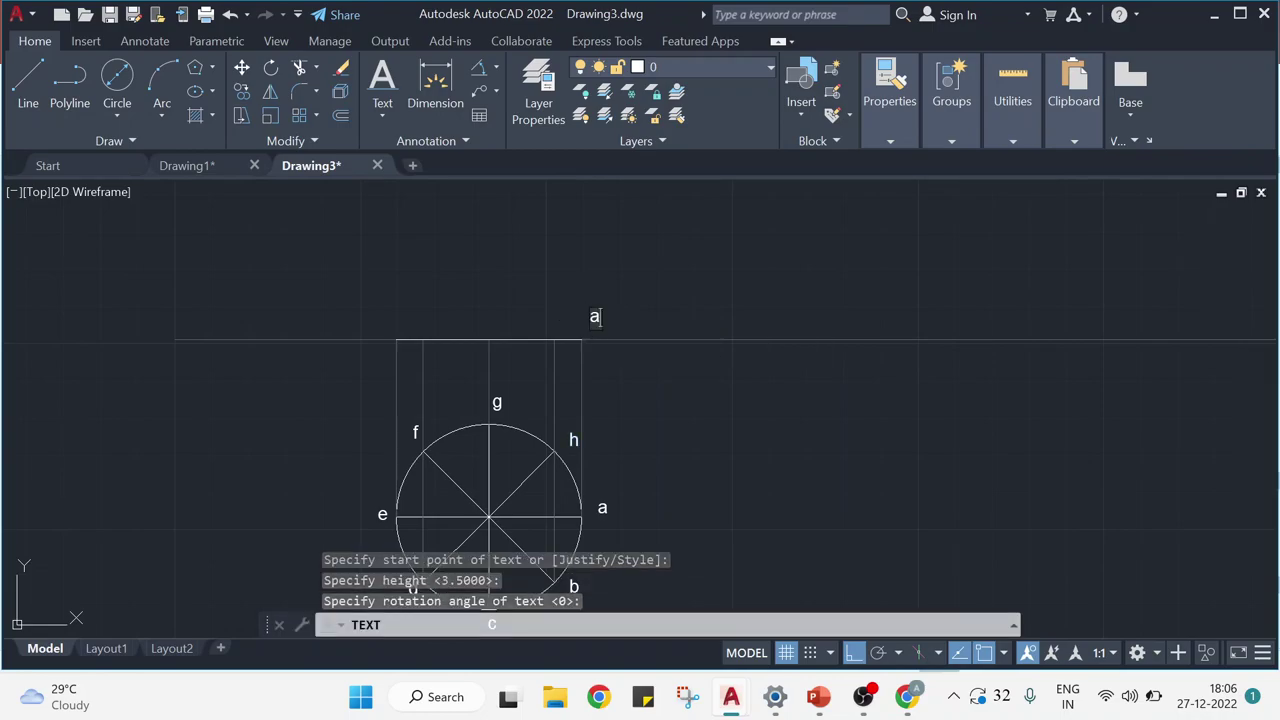
{"action": "left_click", "coordinate": [543, 322]}
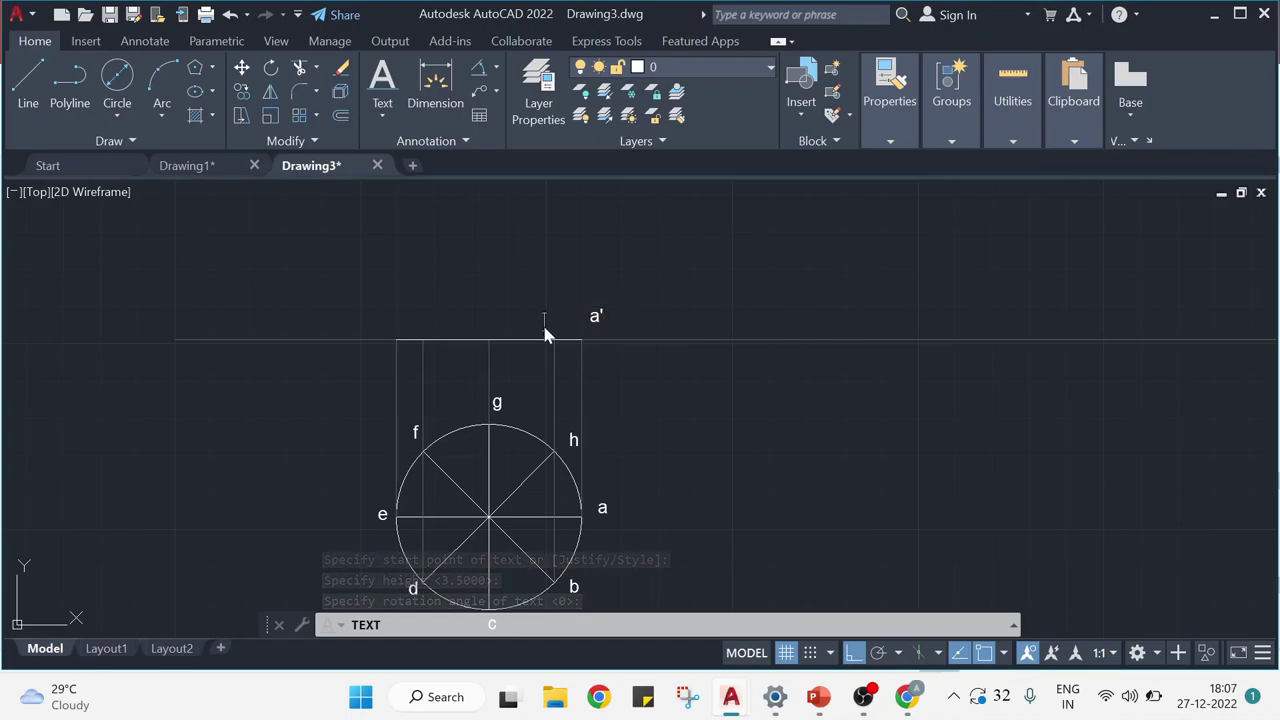
{"action": "type", "text": "b"}
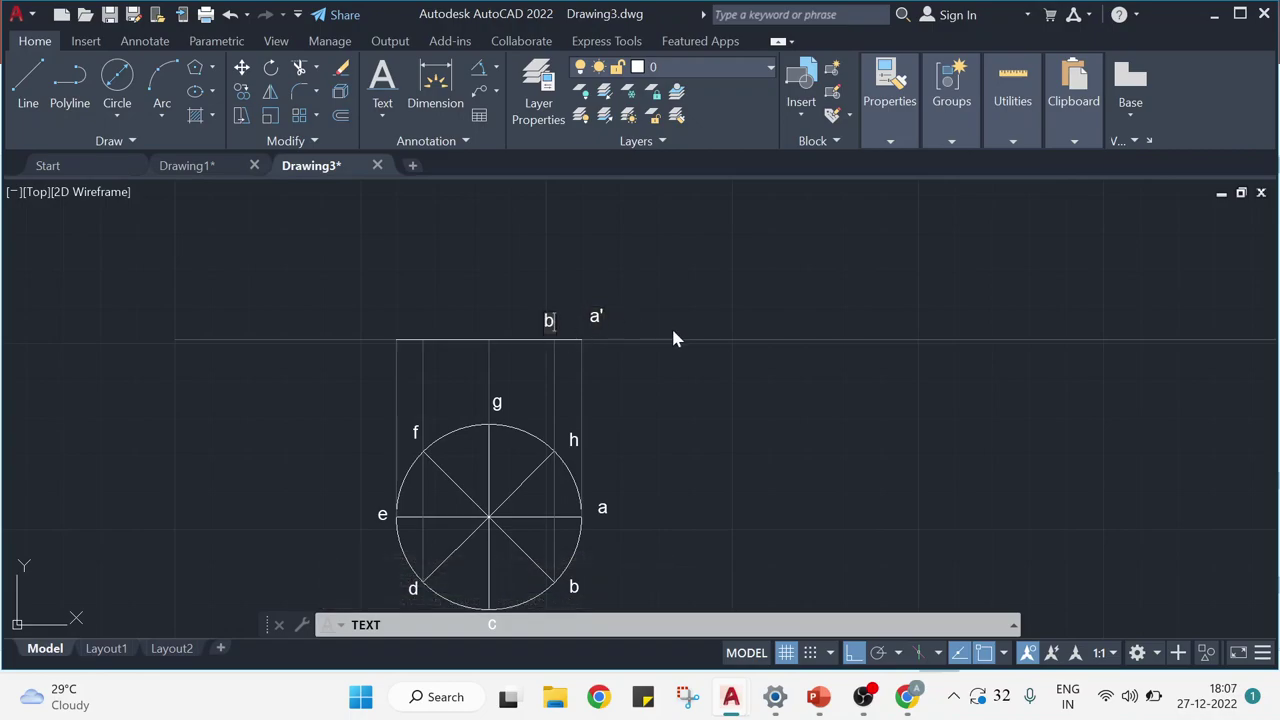
{"action": "type", "text": "'(h')"}
Add the labels c'(g'), d'(f') and e' above the corresponding projectors on the edge view.
{"action": "left_click", "coordinate": [488, 328]}
{"action": "left_click", "coordinate": [486, 331]}
{"action": "left_click", "coordinate": [492, 330]}
{"action": "type", "text": "c'(g"}
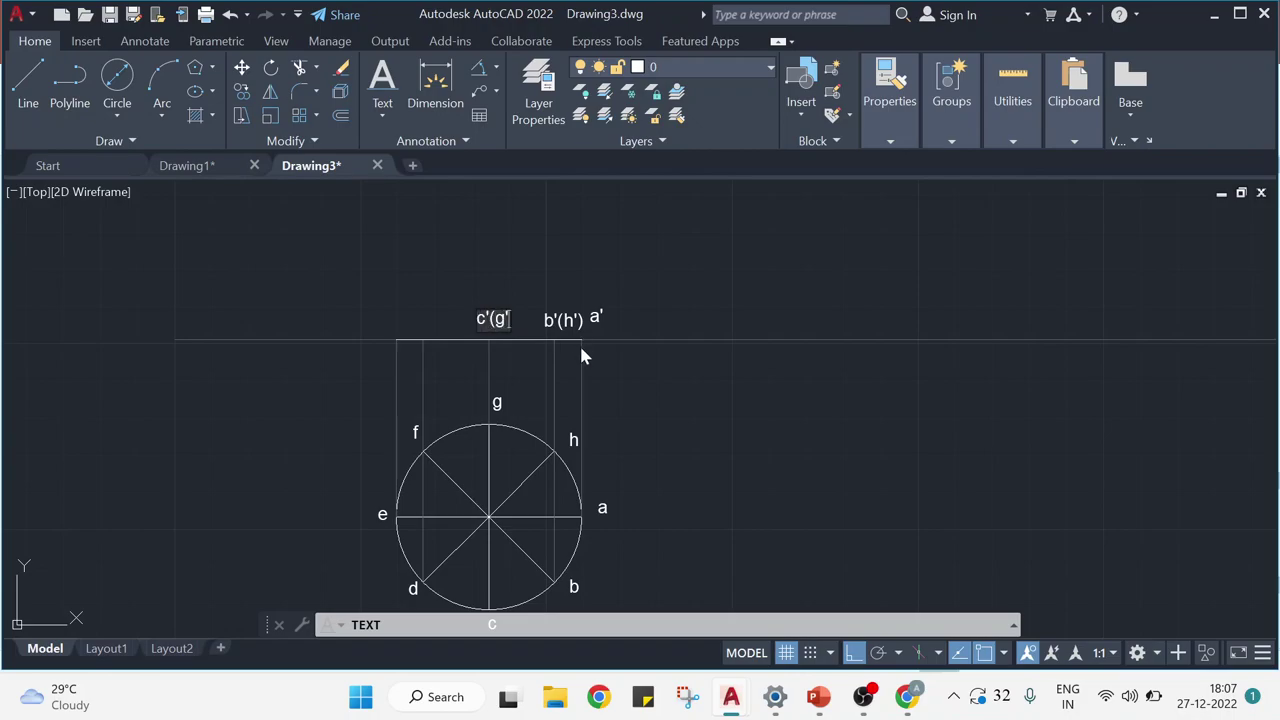
{"action": "type", "text": "')"}
{"action": "left_click", "coordinate": [419, 333]}
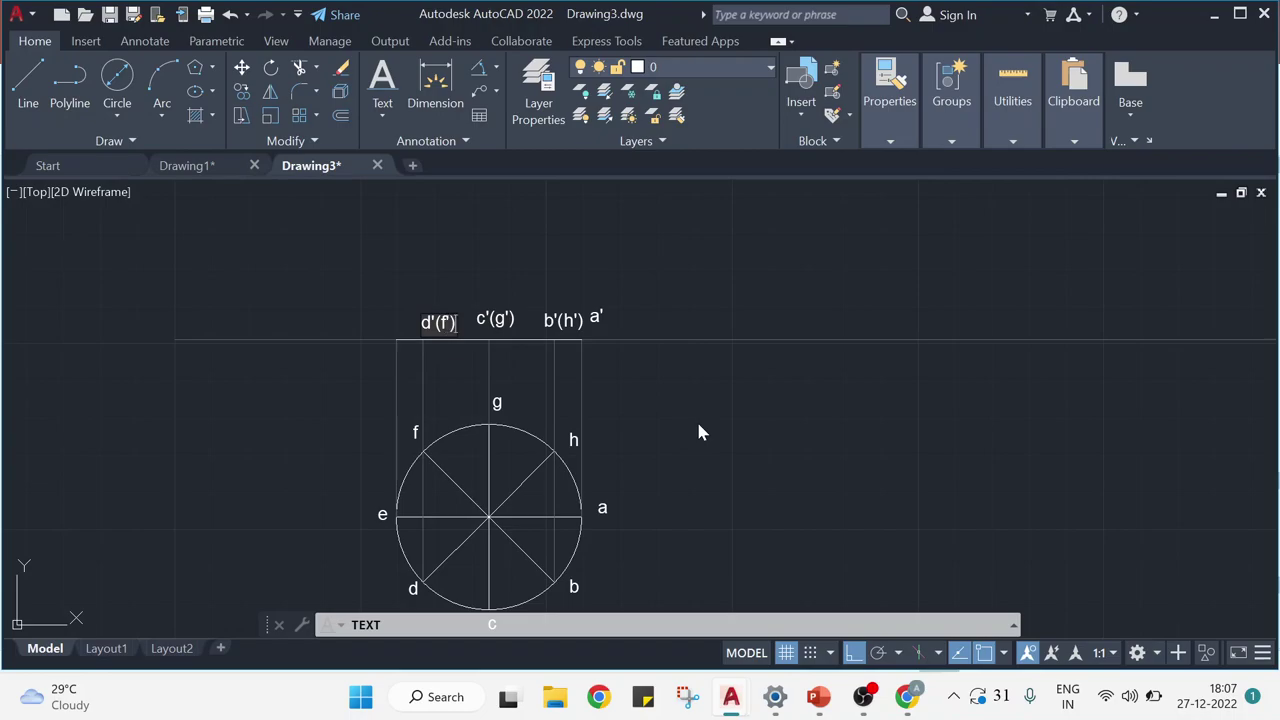
{"action": "left_click", "coordinate": [390, 325]}
{"action": "type", "text": "e'"}
{"action": "key", "text": "Escape"}
{"action": "key", "text": "Escape"}
{"action": "key", "text": "Escape"}
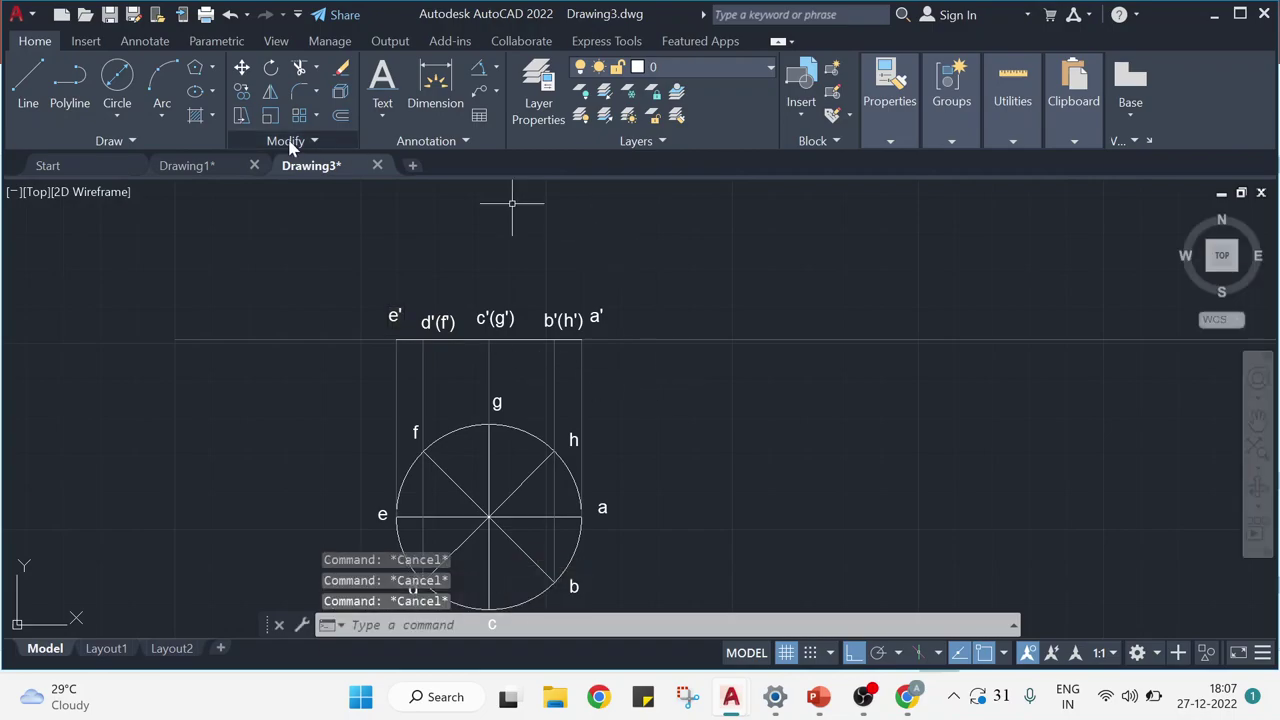
Place point markers where the b'(h'), c'(g') and d'(f') projectors meet the edge view.
{"action": "left_click", "coordinate": [131, 141]}
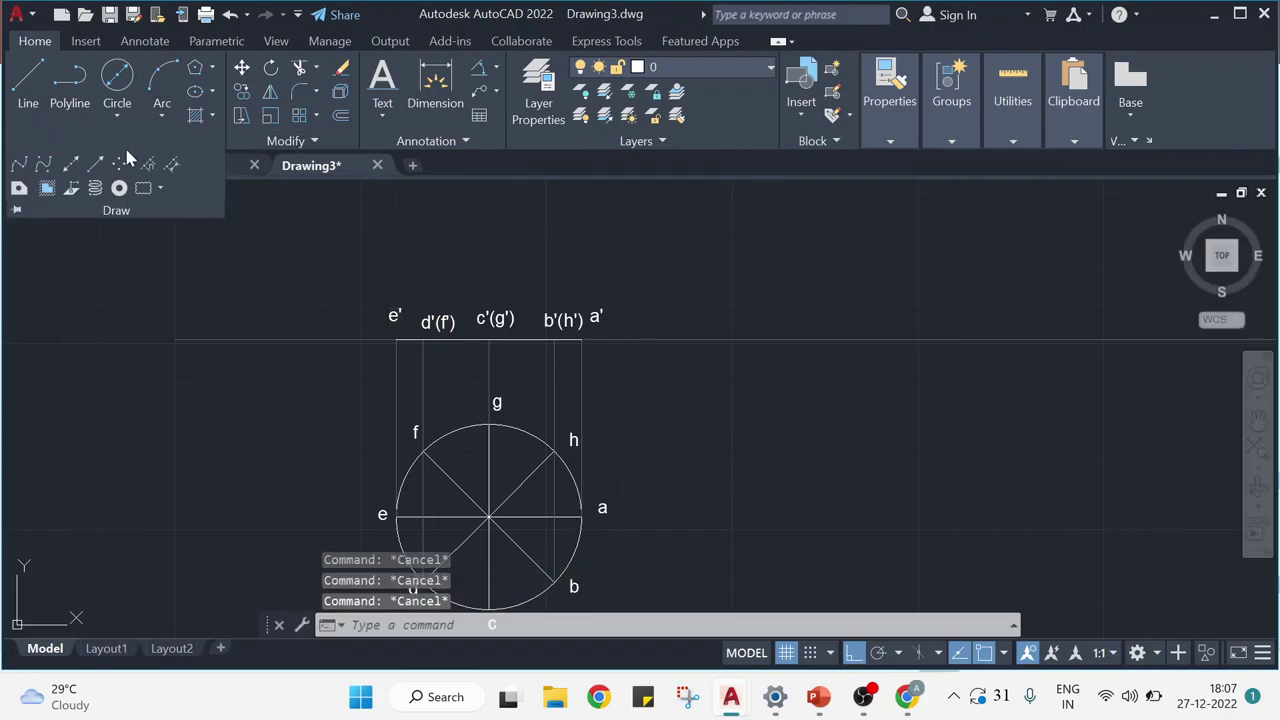
{"action": "left_click", "coordinate": [120, 165]}
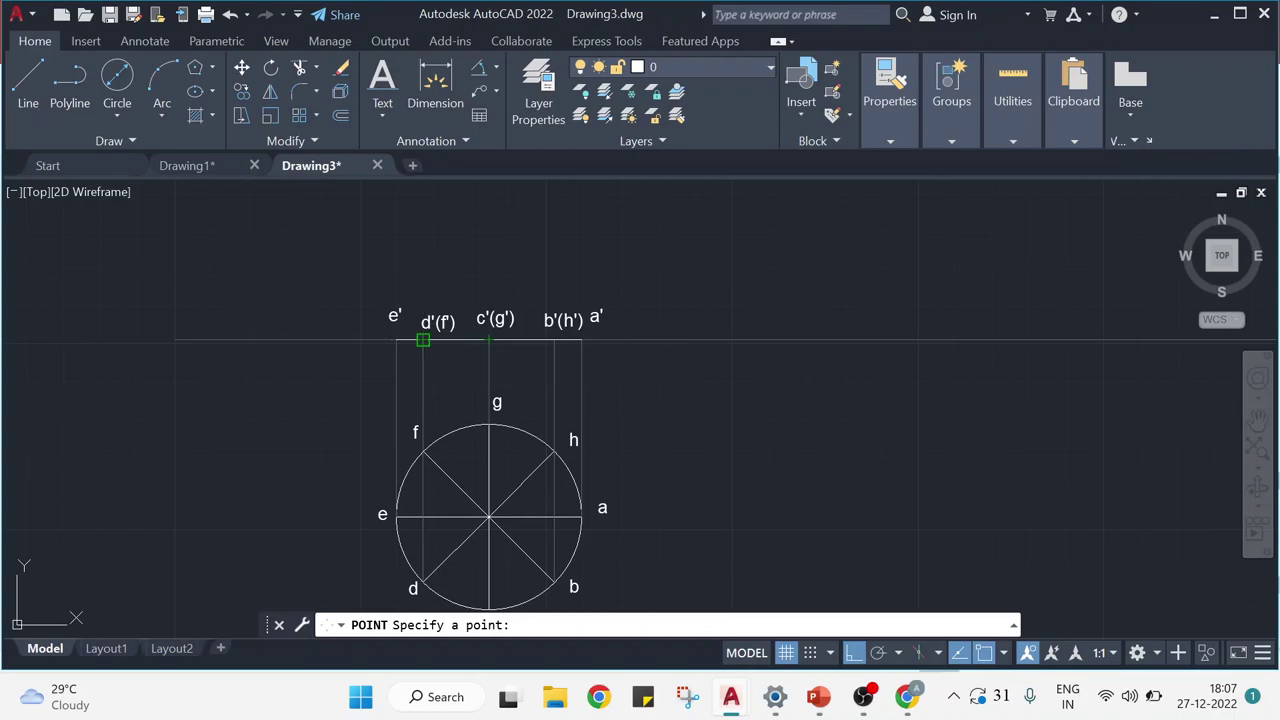
{"action": "key", "text": "Escape"}
{"action": "key", "text": "Escape"}
{"action": "key", "text": "Escape"}
{"action": "key", "text": "Escape"}
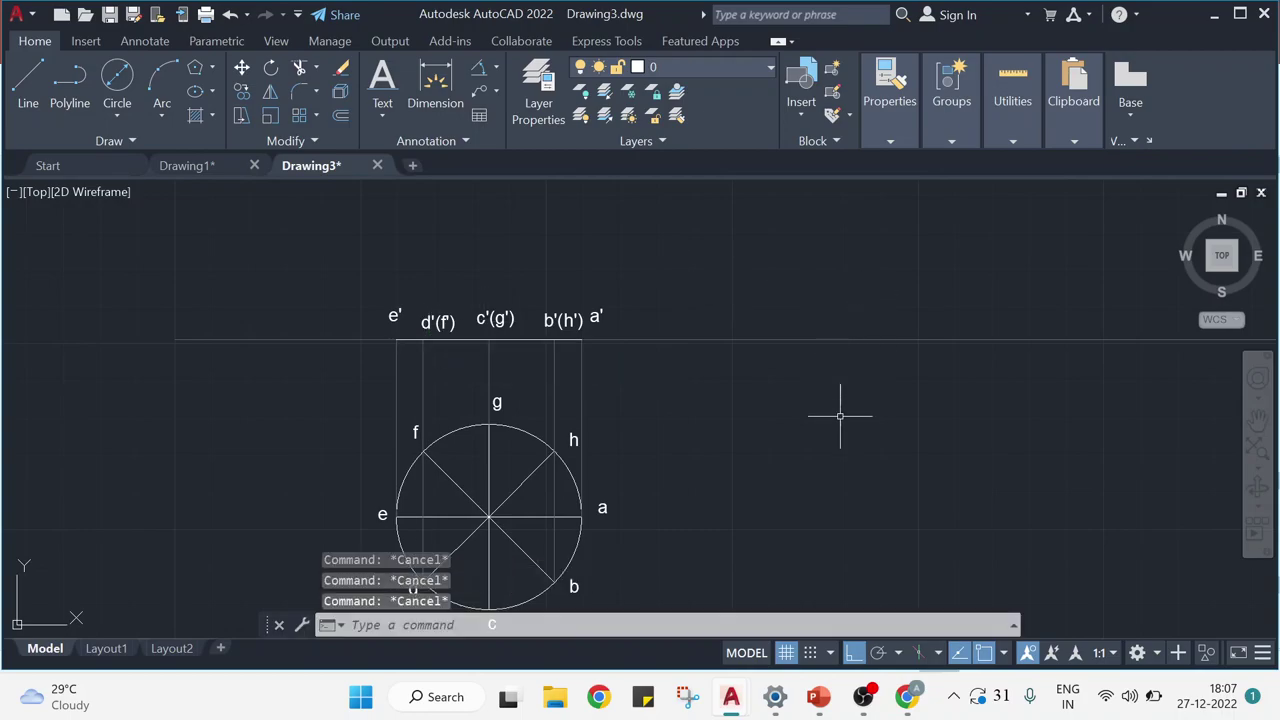
Set the point style to a circle with a cross through it, using the DDPTYPE command.
{"action": "scroll", "coordinate": [840, 416], "scroll_direction": "up", "scroll_amount": 2}
{"action": "scroll", "coordinate": [840, 416], "scroll_direction": "down", "scroll_amount": 4}
{"action": "middle_click_drag", "start_coordinate": [840, 416], "coordinate": [737, 389]}
{"action": "scroll", "coordinate": [737, 389], "scroll_direction": "up", "scroll_amount": 2}
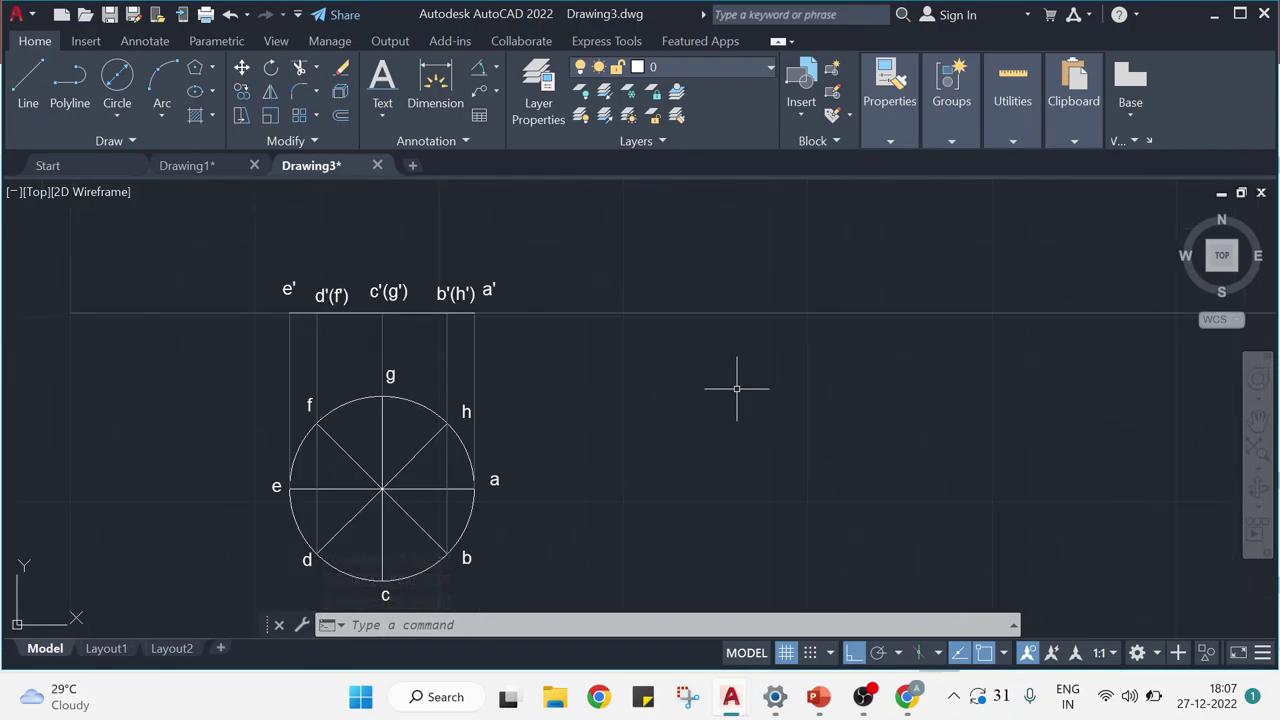
{"action": "type", "text": "ddp"}
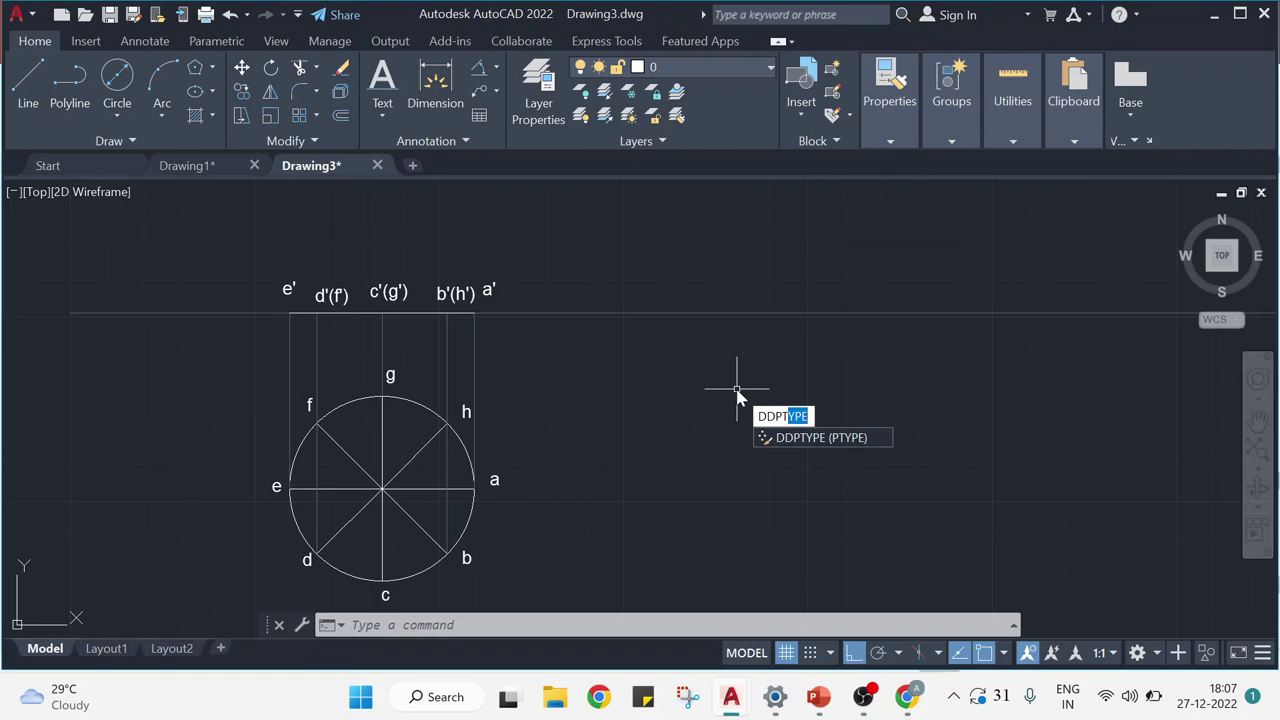
{"action": "key", "text": "Return"}
{"action": "left_click", "coordinate": [640, 250]}
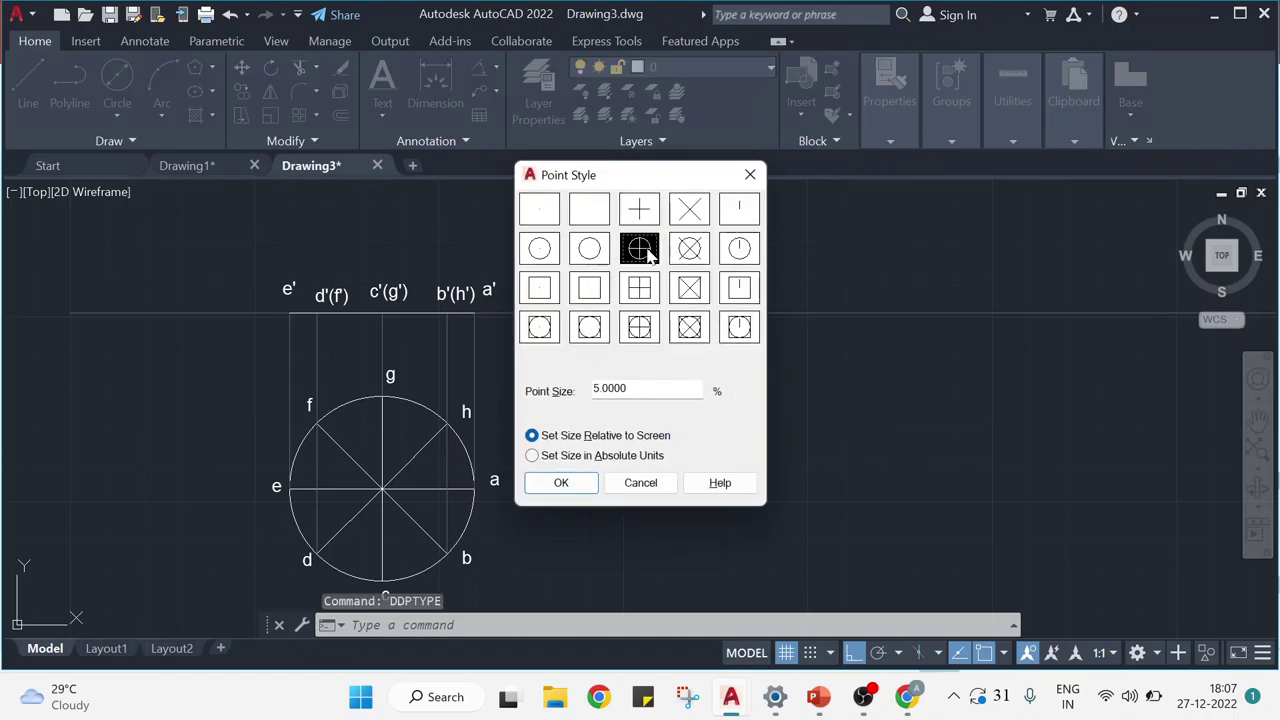
{"action": "left_click", "coordinate": [561, 483]}
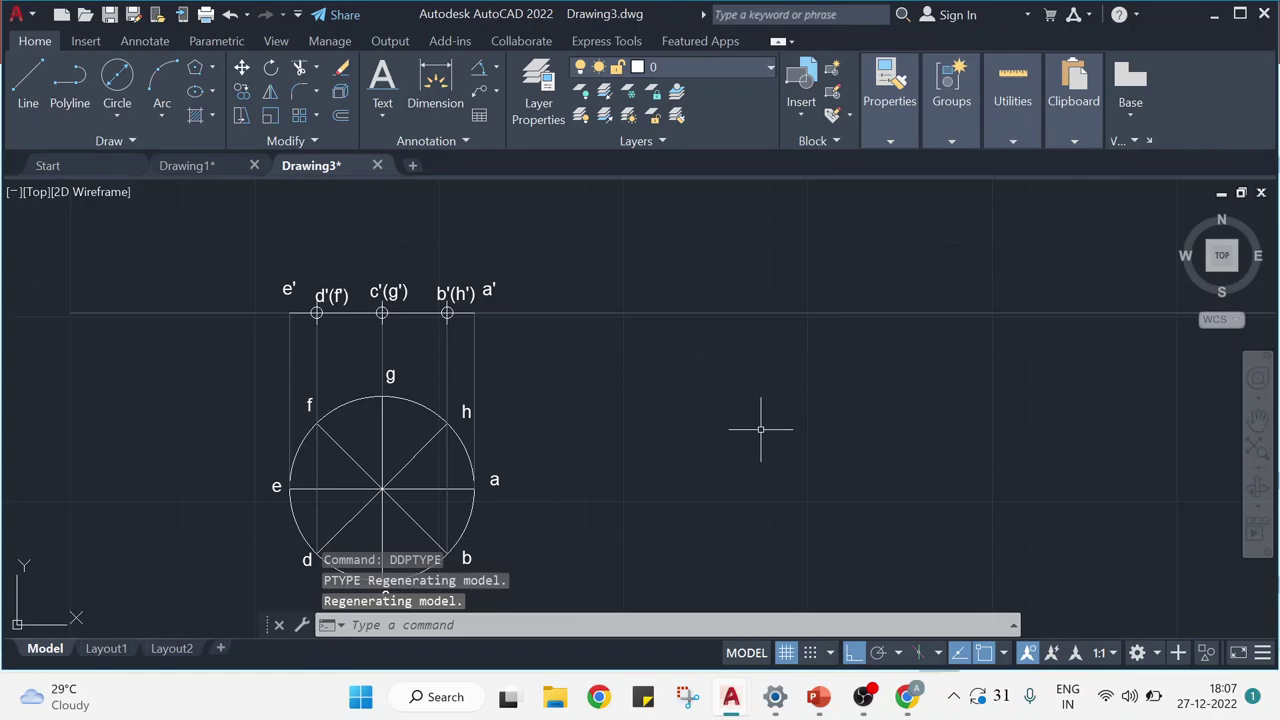
Switch to PowerPoint to read circular-lamina question 4, and return to Drawing3 in AutoCAD.
{"action": "left_click", "coordinate": [818, 697]}
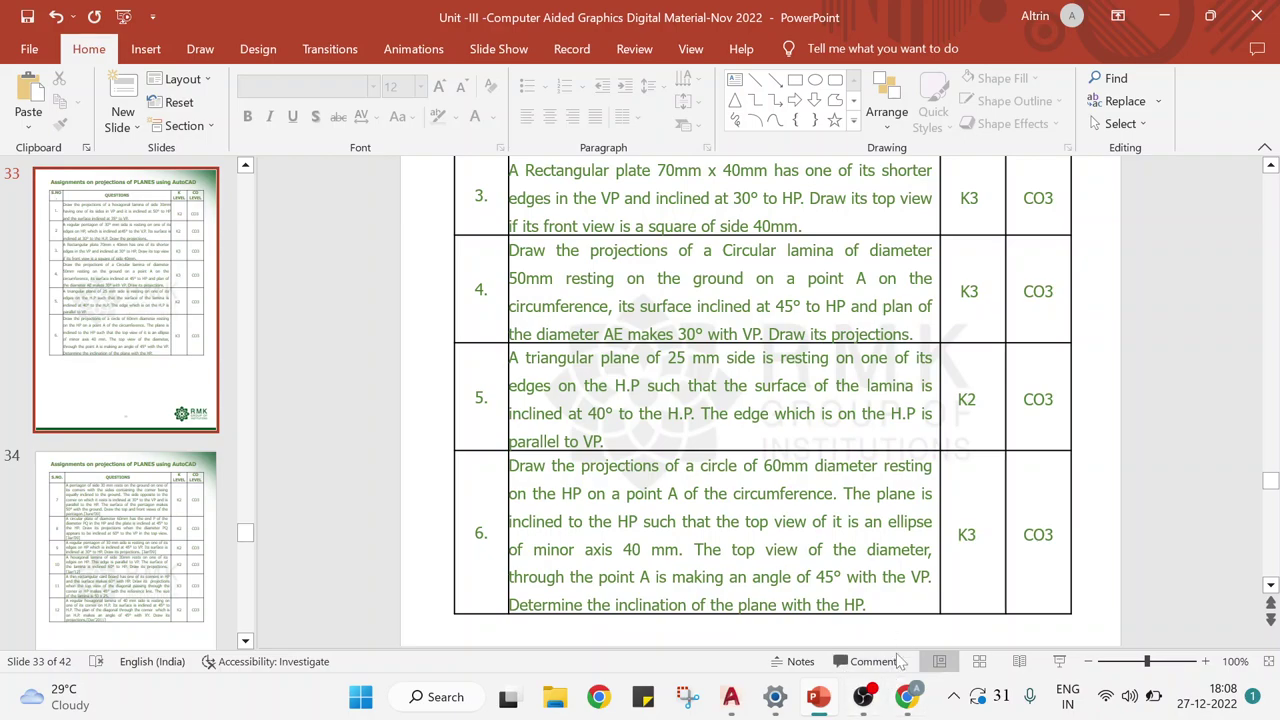
{"action": "mouse_move", "coordinate": [731, 697]}
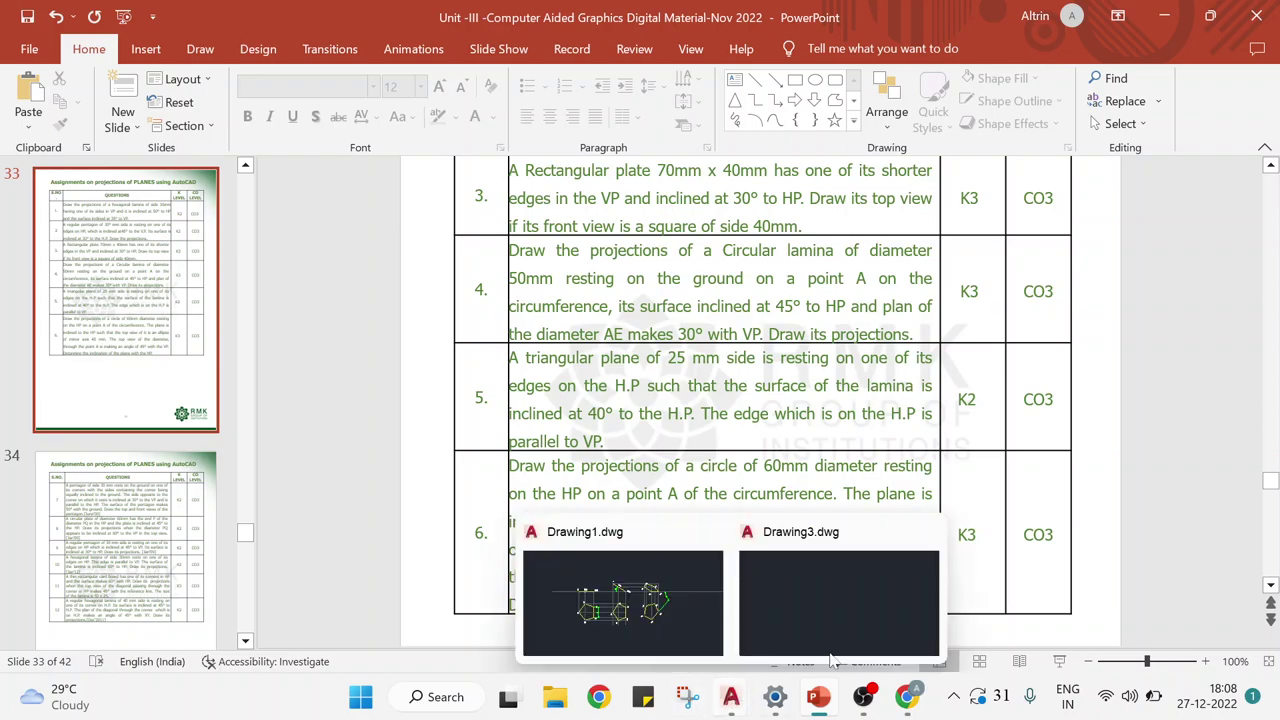
{"action": "left_click", "coordinate": [866, 640]}
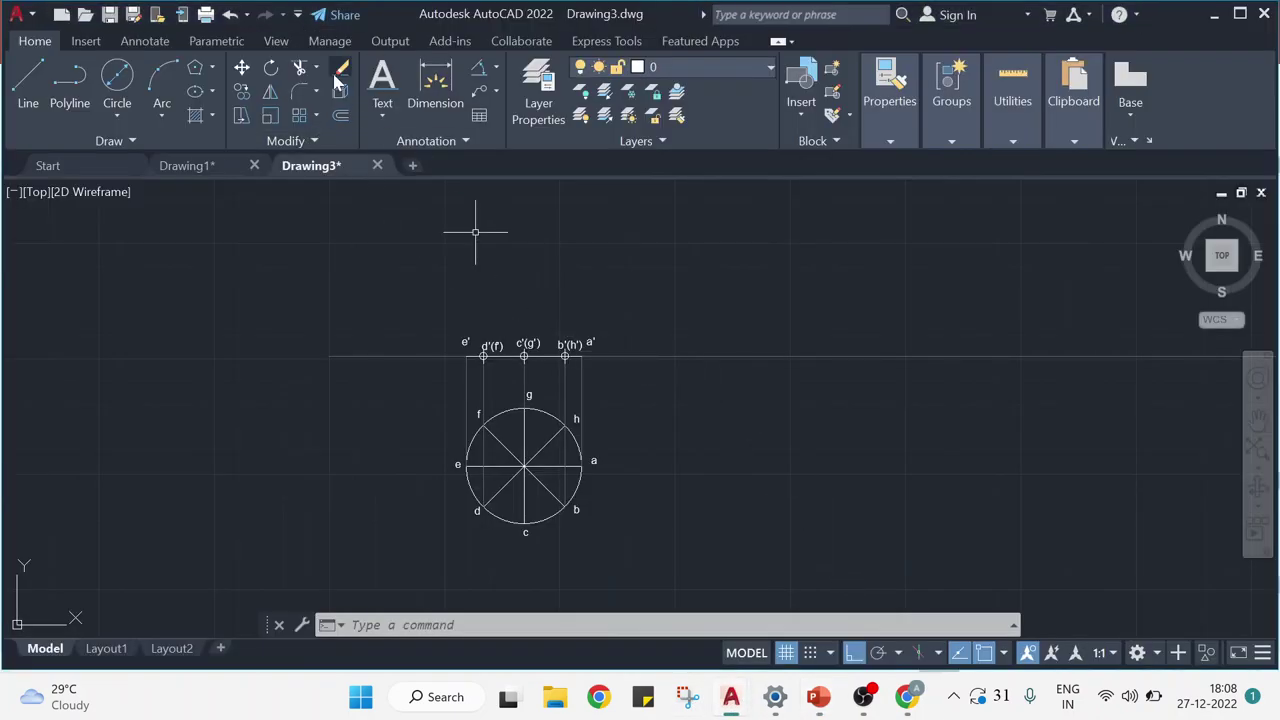
Copy the edge-view line, its three points and the labels e', d'(f'), c'(g') and b'(h') rightwards along the reference line from the a' end.
{"action": "key", "text": "Return"}
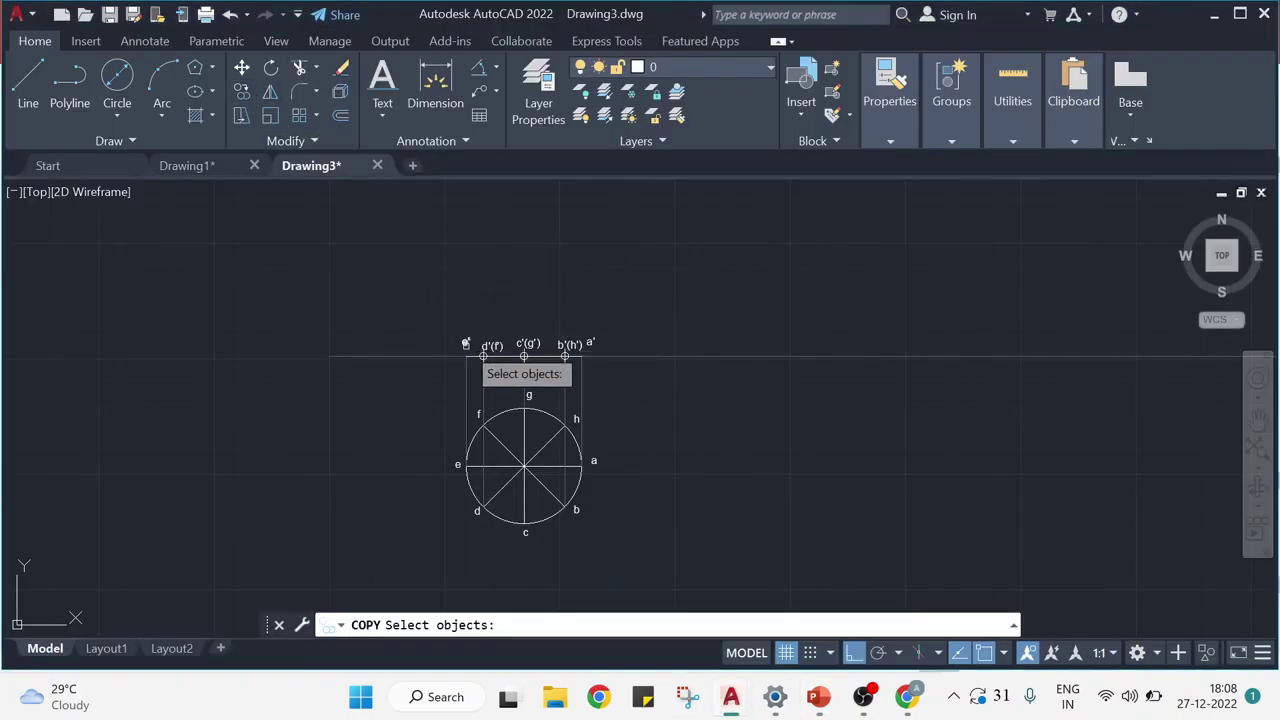
{"action": "left_click", "coordinate": [467, 345]}
{"action": "left_click", "coordinate": [500, 346]}
{"action": "left_click", "coordinate": [528, 344]}
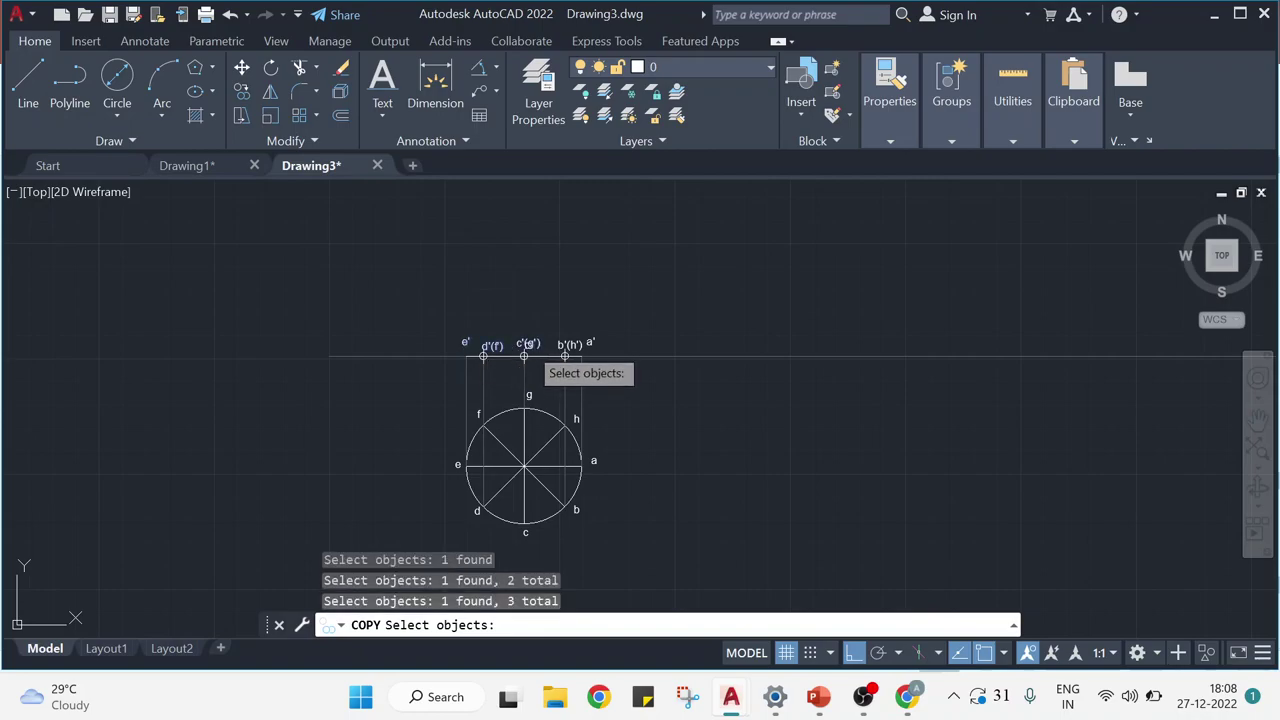
{"action": "left_click", "coordinate": [561, 345]}
{"action": "left_click", "coordinate": [559, 357]}
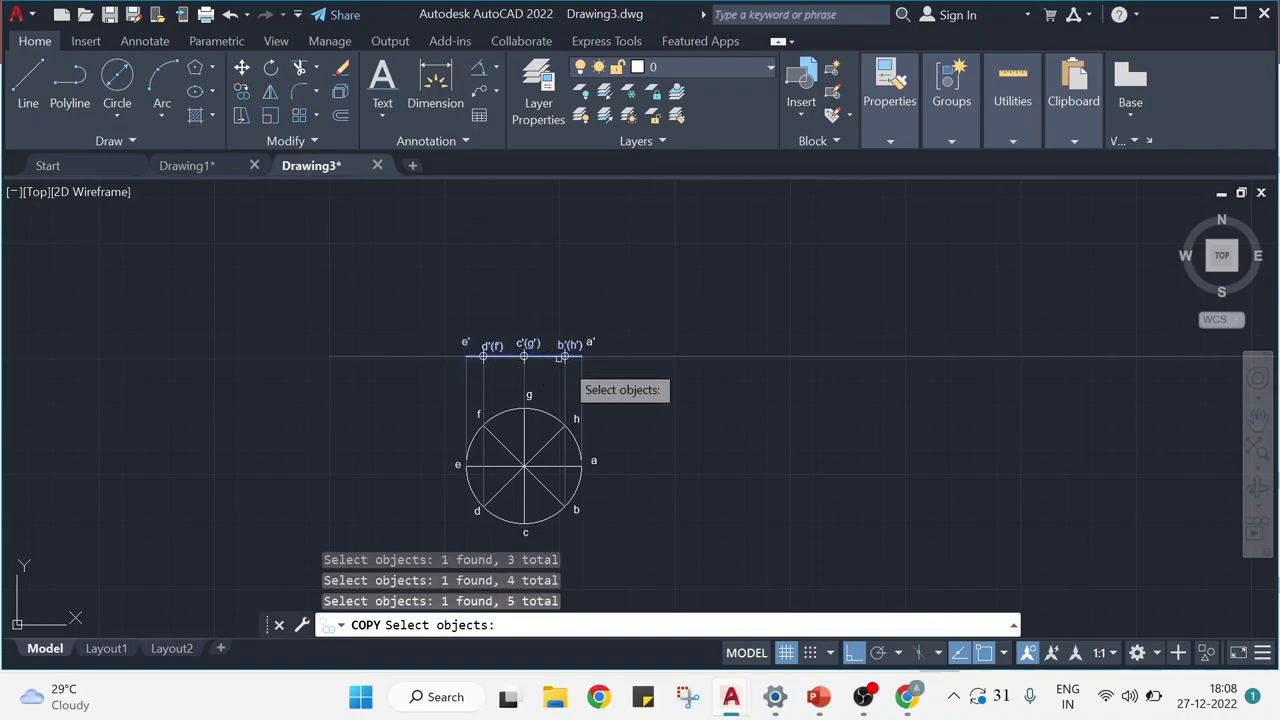
{"action": "left_click", "coordinate": [564, 357]}
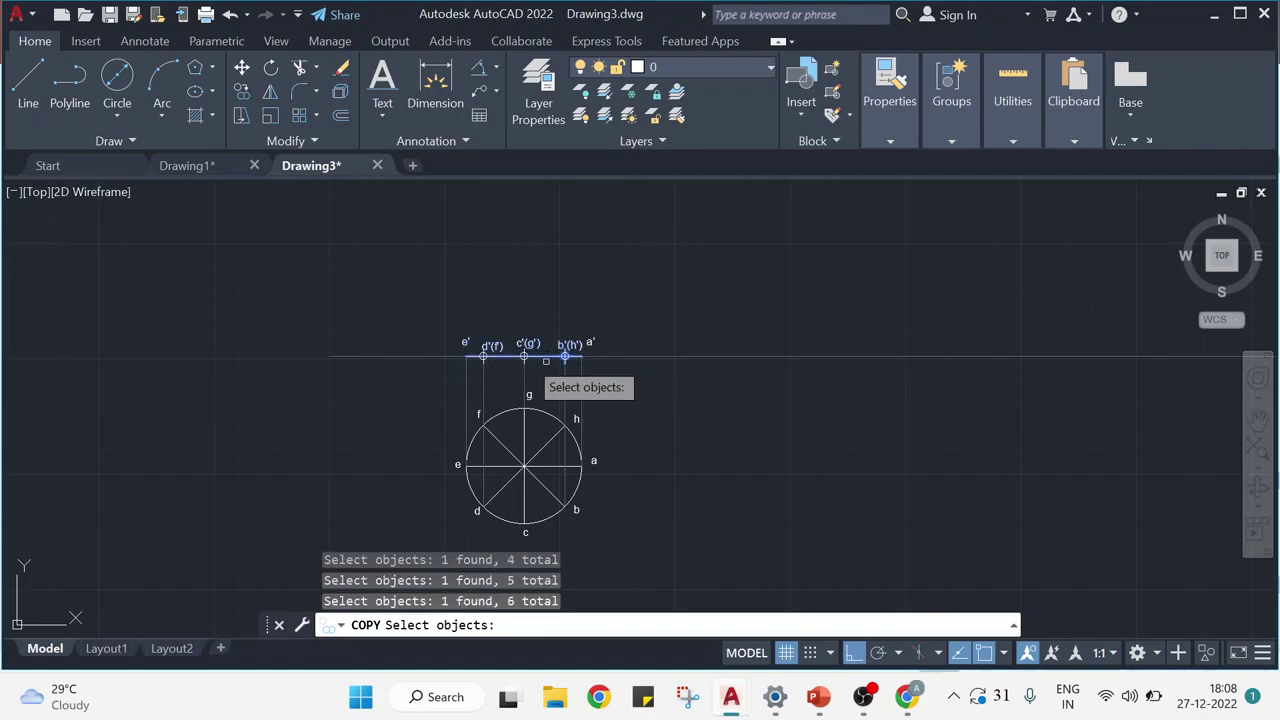
{"action": "left_click", "coordinate": [484, 357]}
{"action": "key", "text": "Return"}
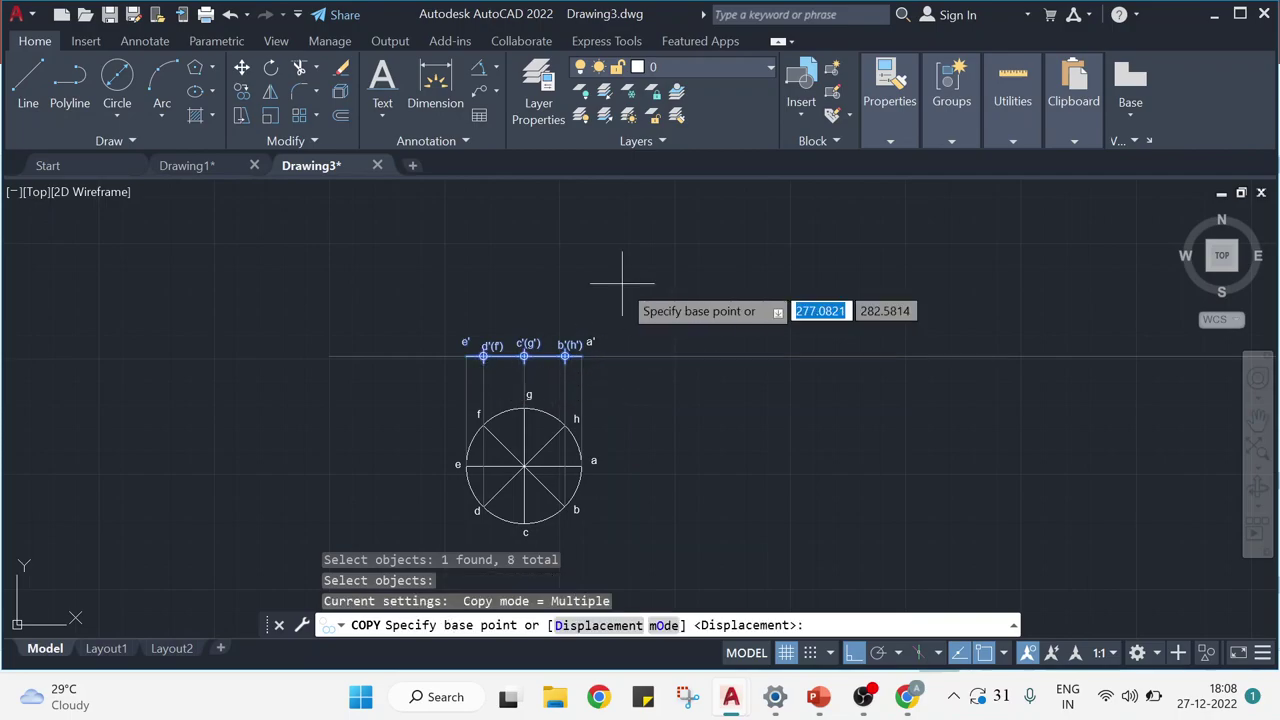
{"action": "left_click", "coordinate": [581, 357]}
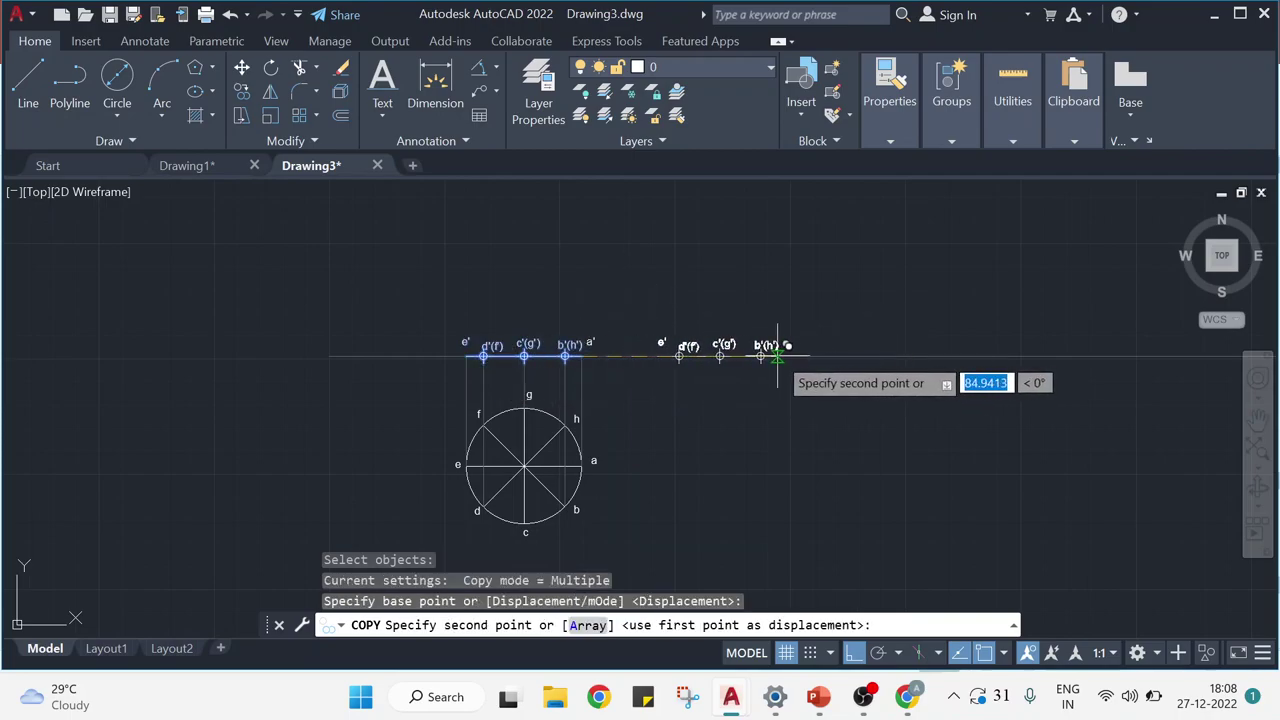
{"action": "left_click", "coordinate": [794, 356]}
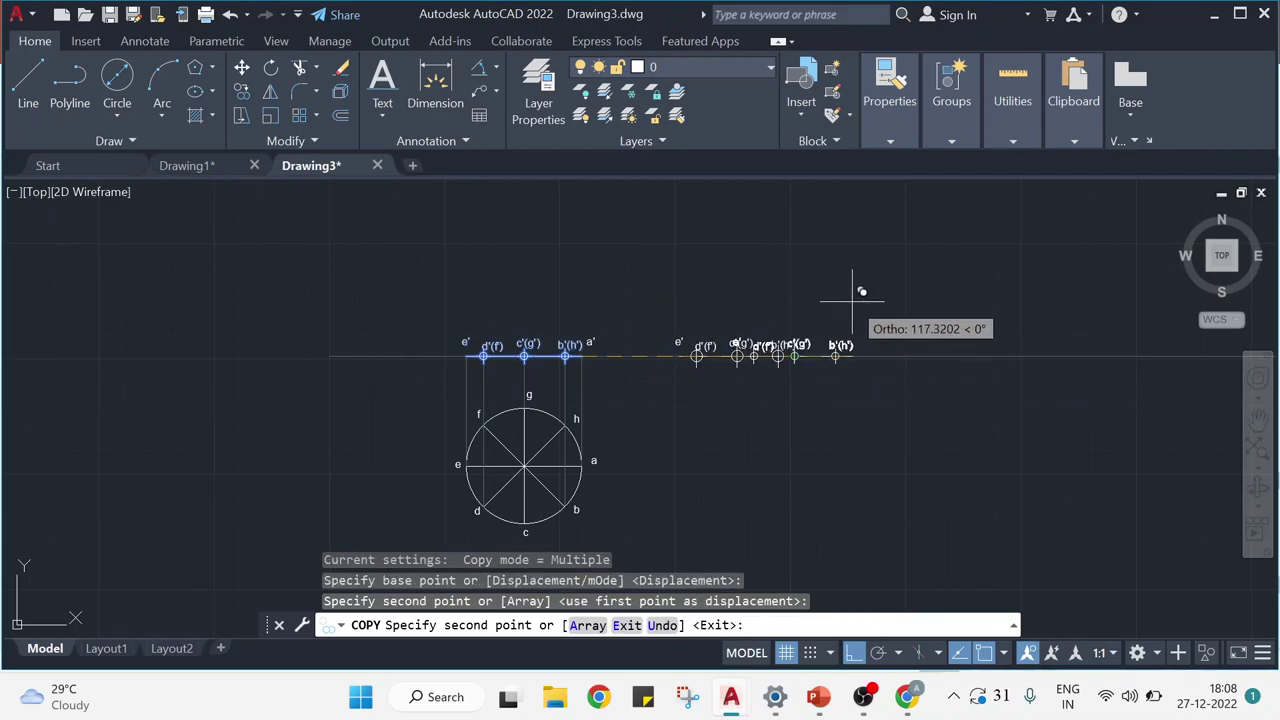
{"action": "key", "text": "Escape"}
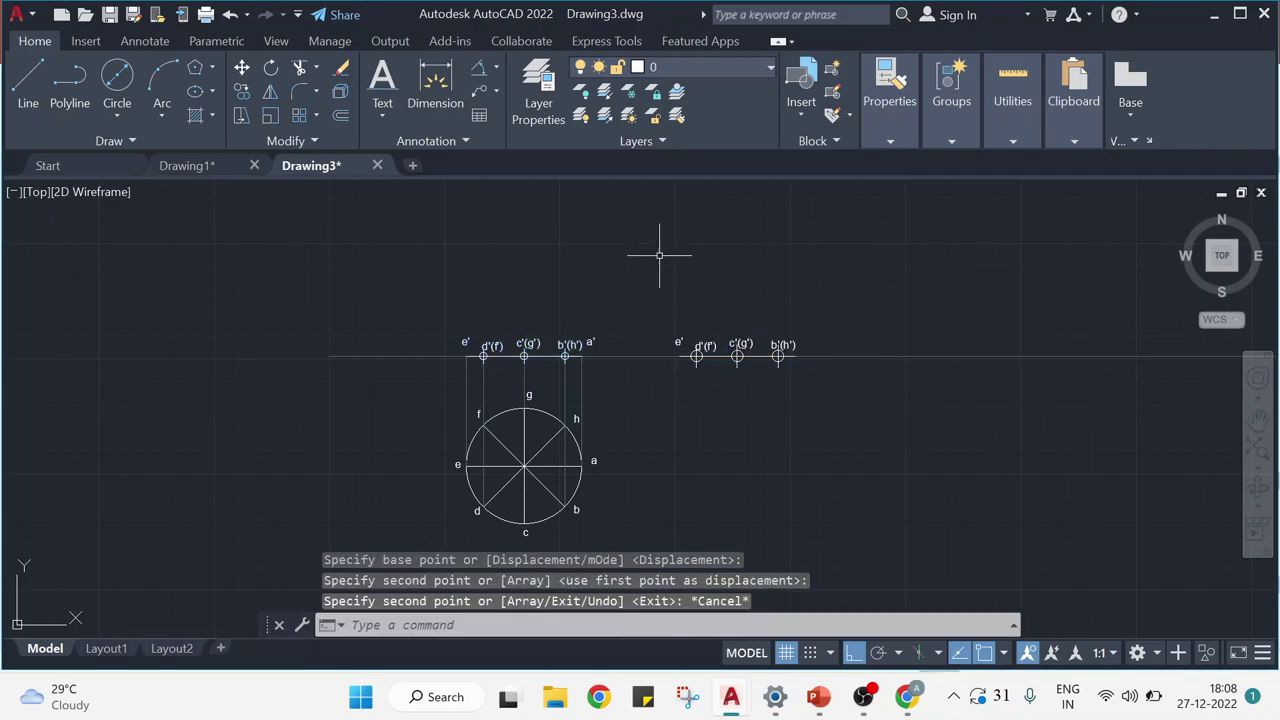
Recheck the lamina's inclination to HP in question 4 in PowerPoint, and return to Drawing3 in AutoCAD.
{"action": "left_click", "coordinate": [818, 672]}
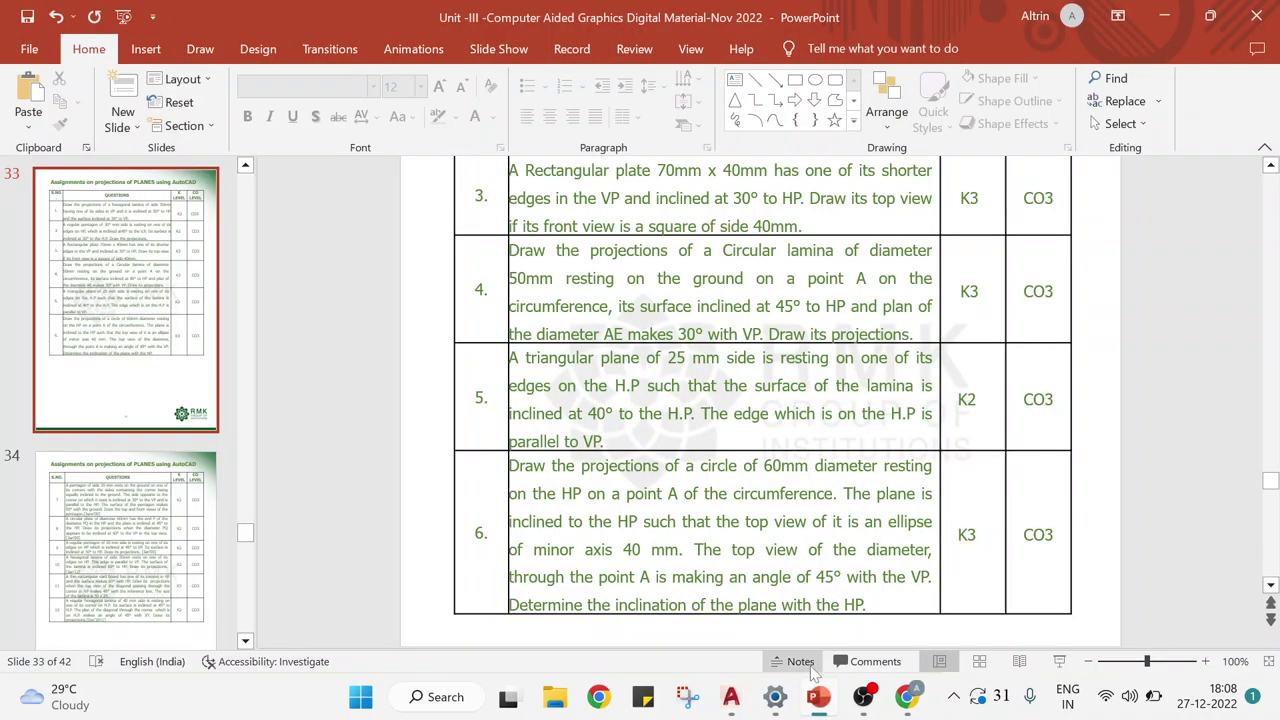
{"action": "left_click", "coordinate": [820, 706]}
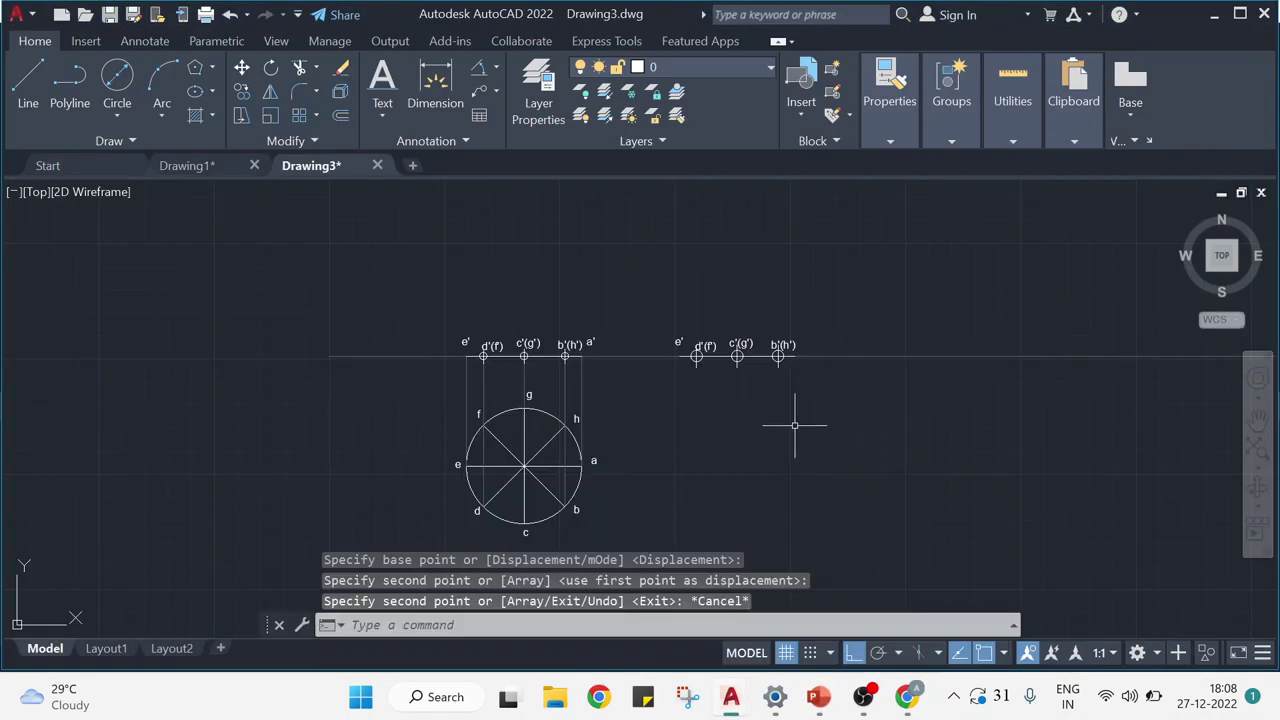
{"action": "scroll", "coordinate": [857, 434], "scroll_direction": "up", "scroll_amount": 2}
{"action": "scroll", "coordinate": [857, 434], "scroll_direction": "down", "scroll_amount": 2}
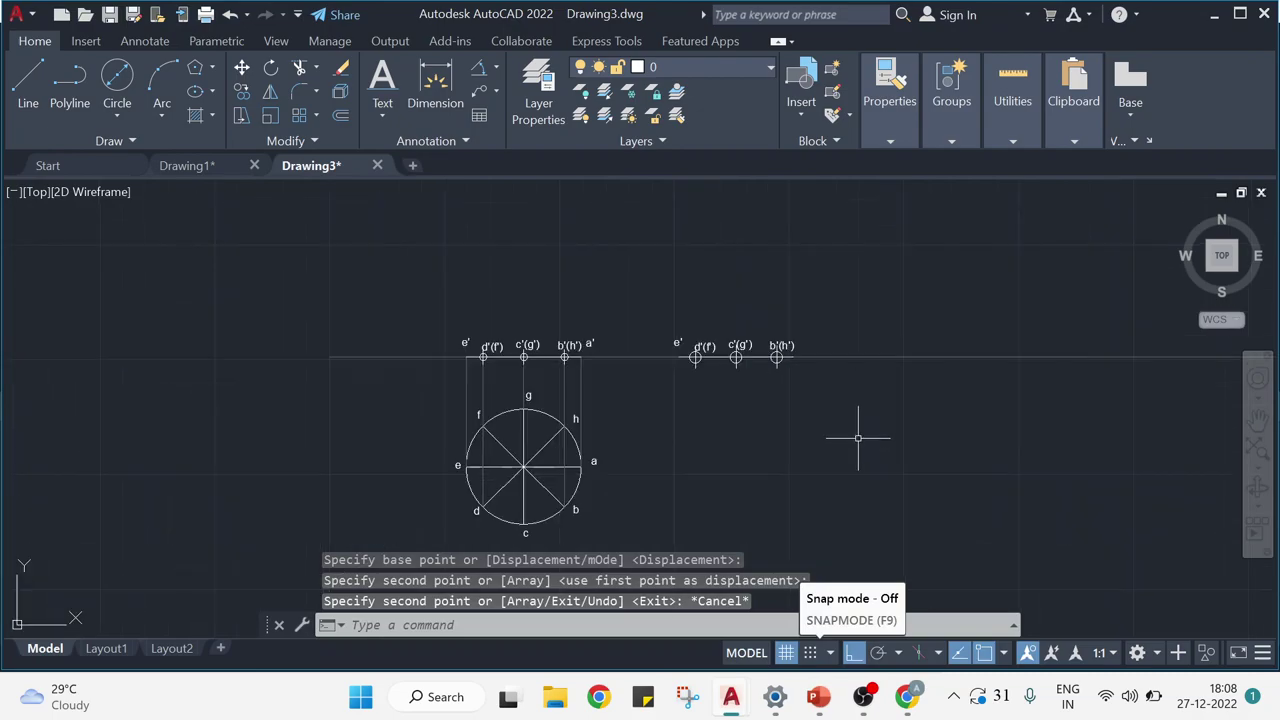
Rotate the copied edge view with its points and labels by -45° about its a' end, rechecking the inclination in question 4 in PowerPoint.
{"action": "left_click", "coordinate": [272, 68]}
{"action": "mouse_move", "coordinate": [646, 318]}
{"action": "left_mouse_down"}
{"action": "mouse_move", "coordinate": [720, 385]}
{"action": "mouse_move", "coordinate": [781, 348]}
{"action": "mouse_move", "coordinate": [811, 306]}
{"action": "mouse_move", "coordinate": [815, 330]}
{"action": "left_mouse_up"}
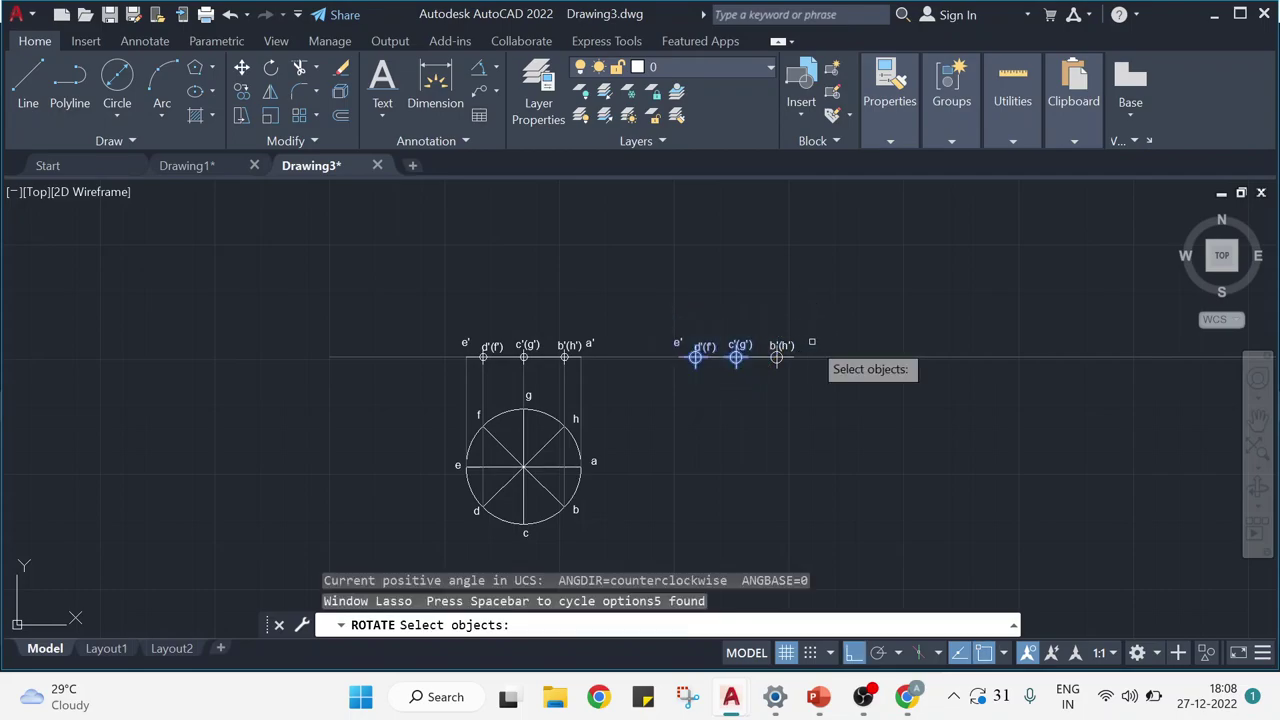
{"action": "mouse_move", "coordinate": [667, 312]}
{"action": "left_mouse_down"}
{"action": "mouse_move", "coordinate": [711, 414]}
{"action": "mouse_move", "coordinate": [798, 379]}
{"action": "mouse_move", "coordinate": [826, 302]}
{"action": "left_mouse_up"}
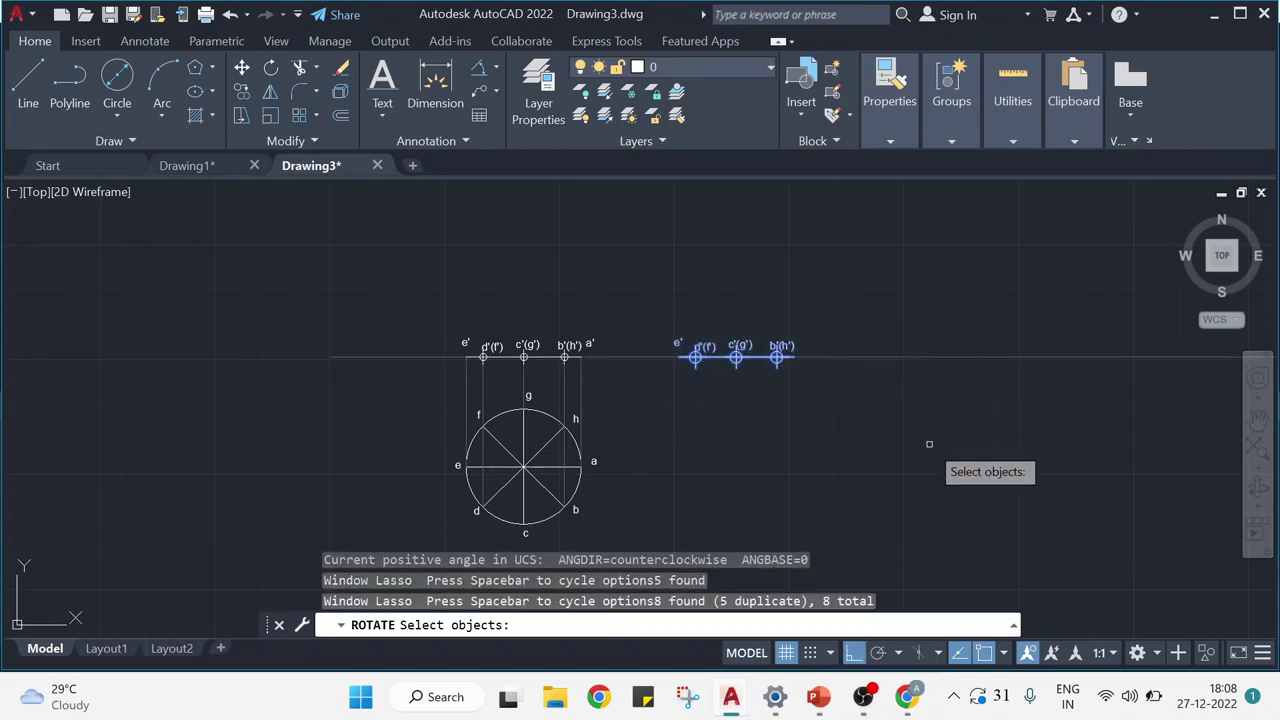
{"action": "key", "text": "Return"}
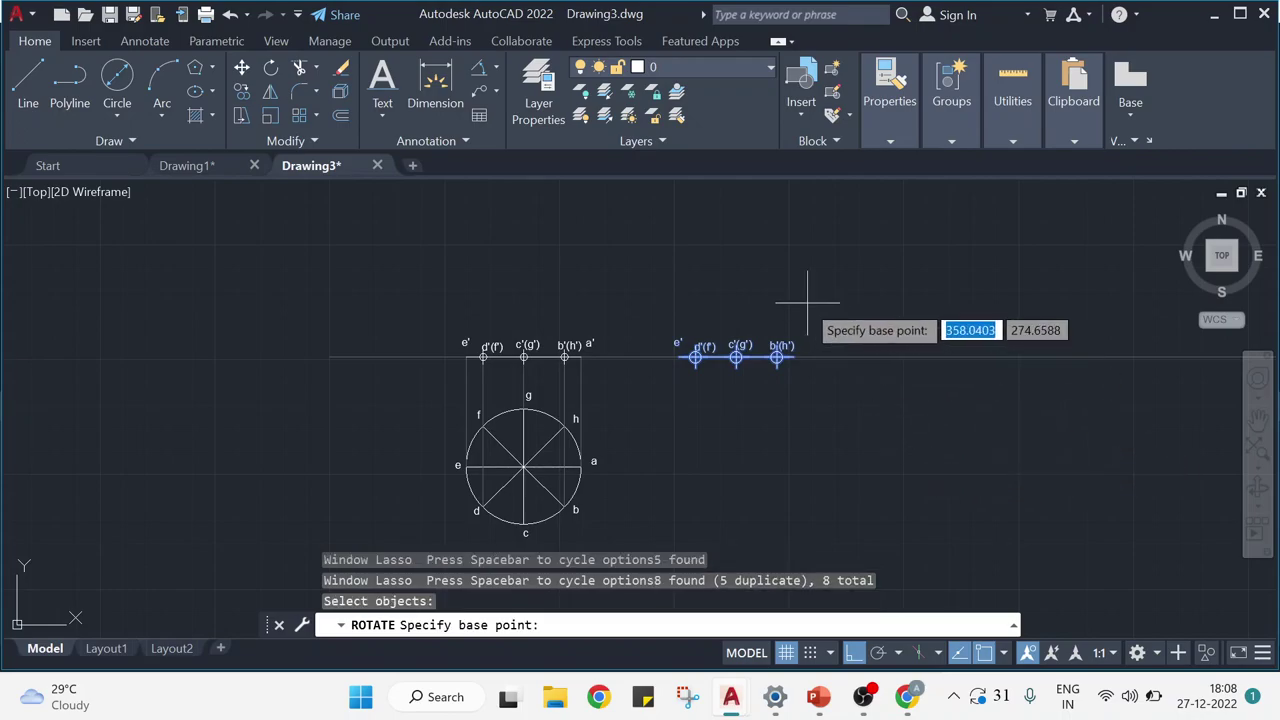
{"action": "left_click", "coordinate": [793, 357]}
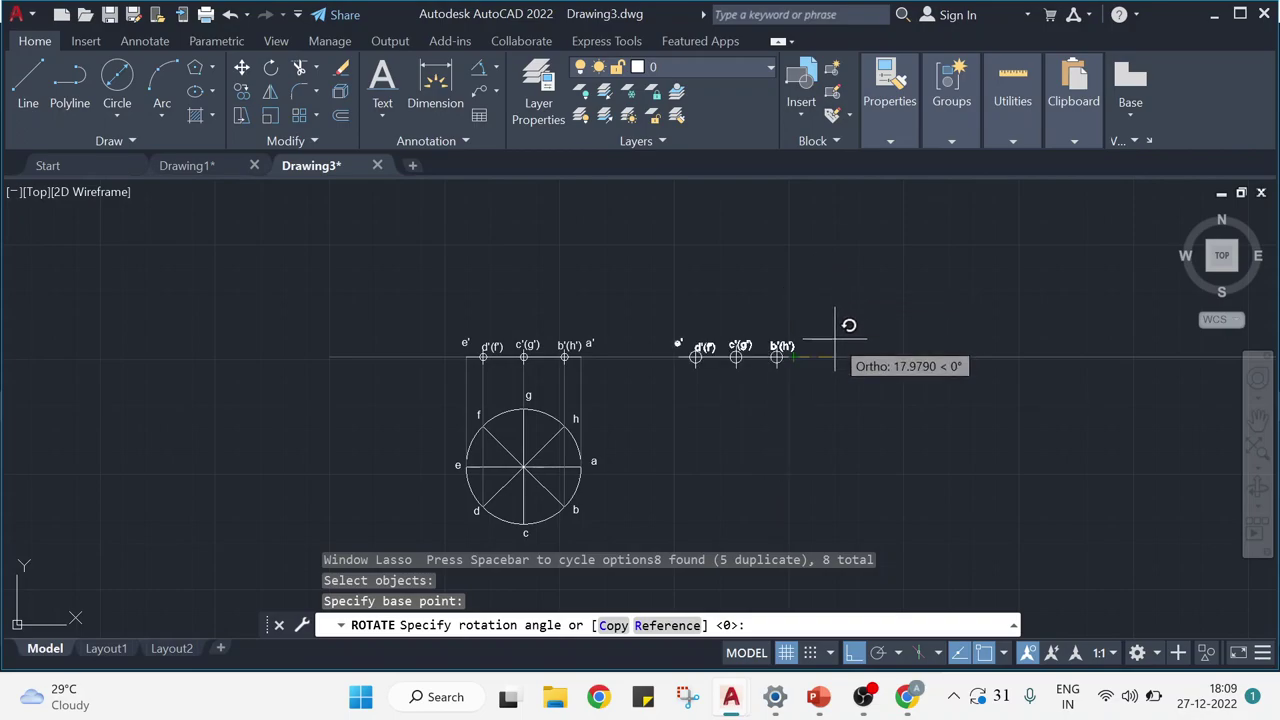
{"action": "key", "text": "alt+Tab"}
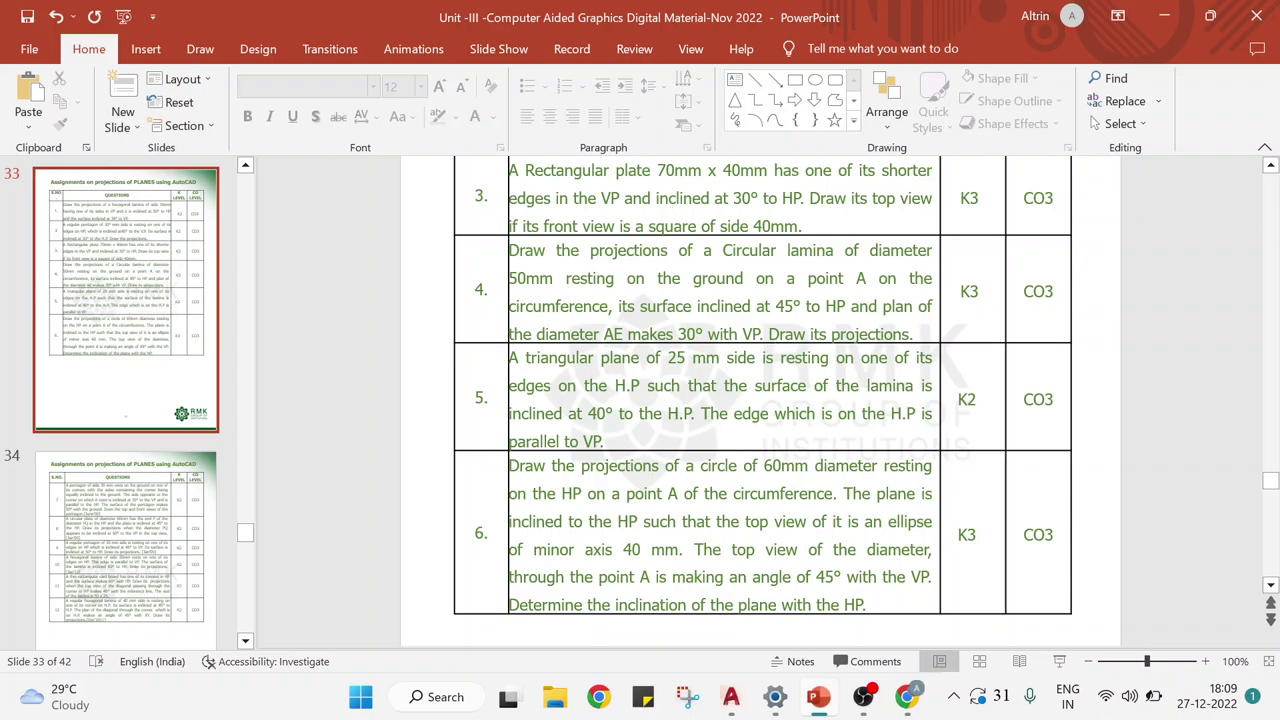
{"action": "mouse_move", "coordinate": [821, 700]}
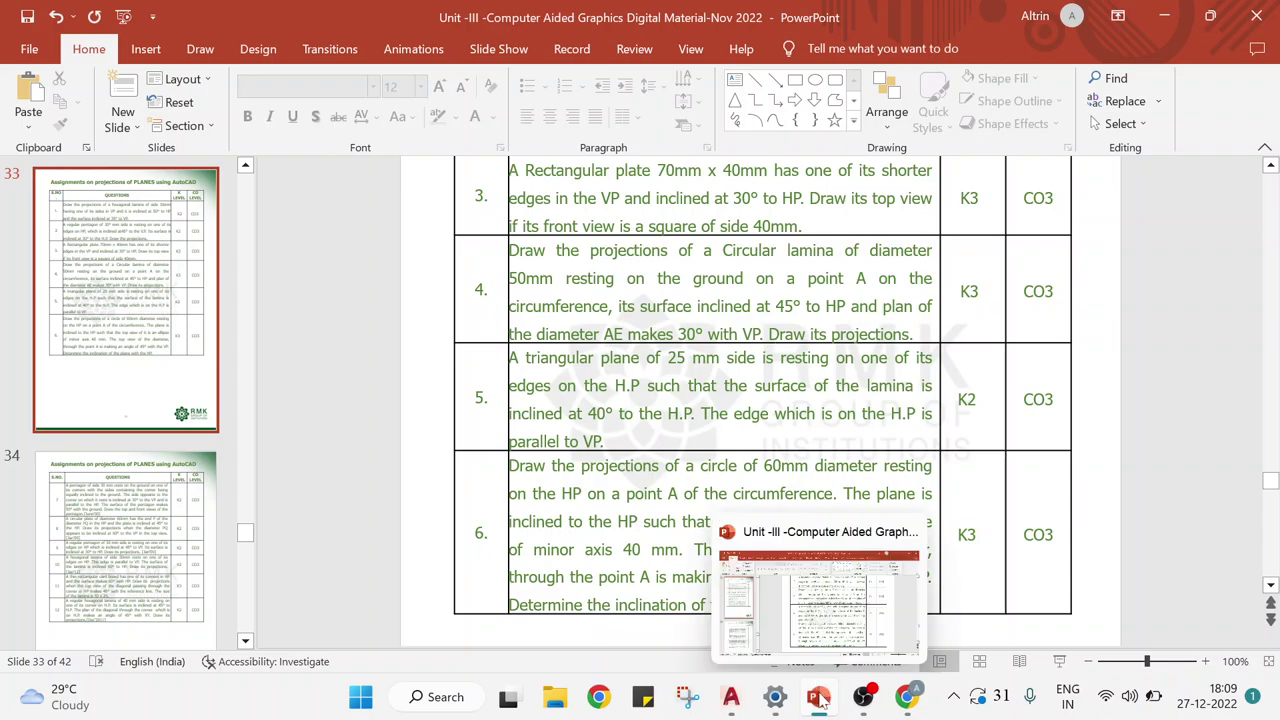
{"action": "mouse_move", "coordinate": [735, 705]}
{"action": "left_click", "coordinate": [832, 583]}
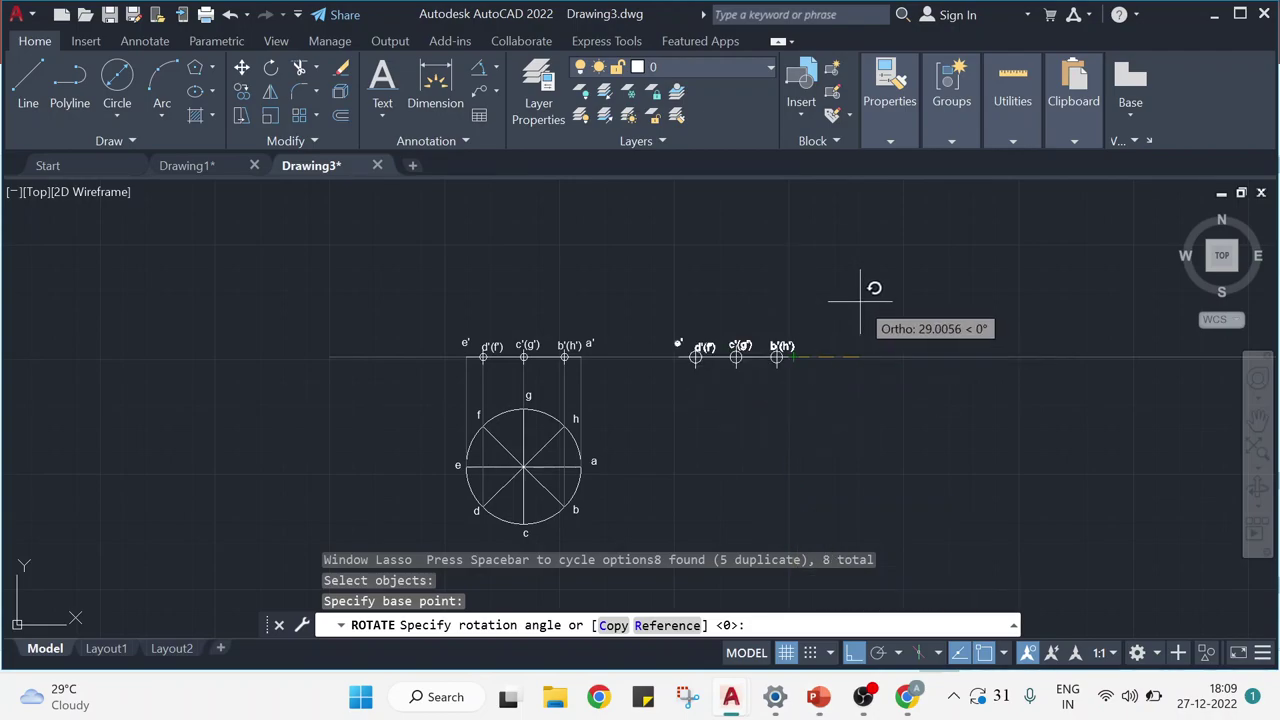
{"action": "type", "text": "-45"}
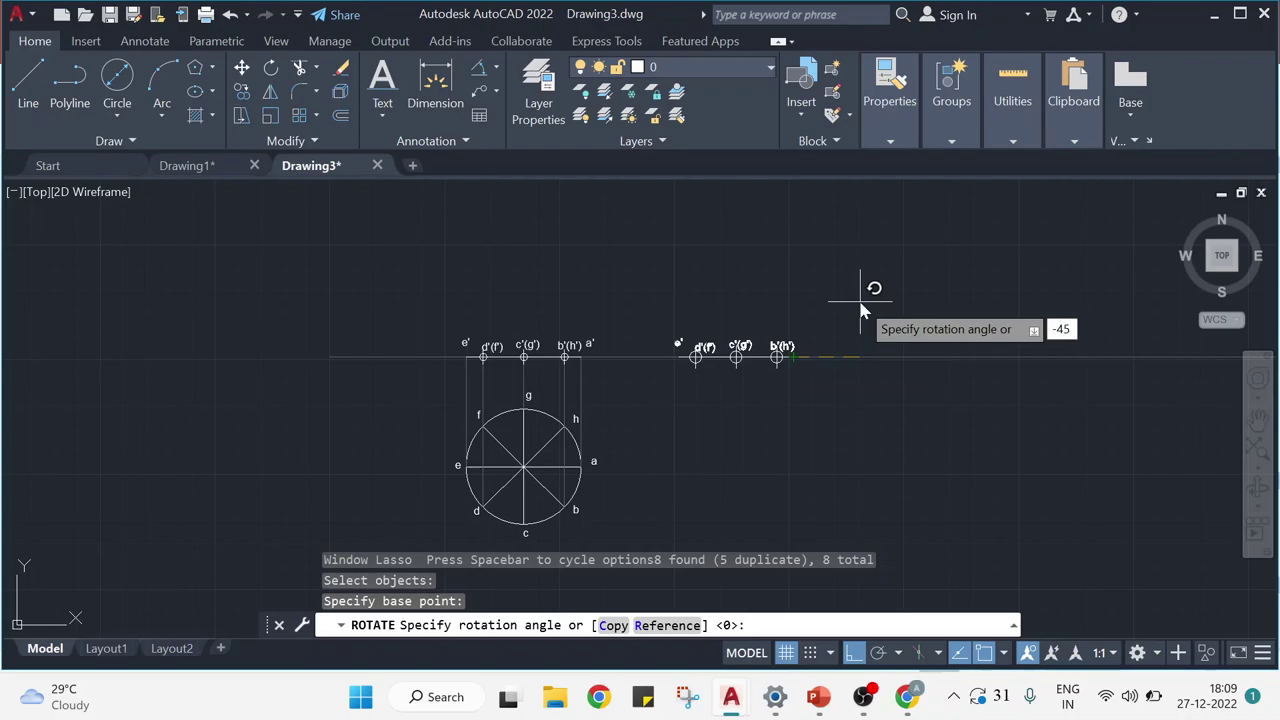
{"action": "key", "text": "Return"}
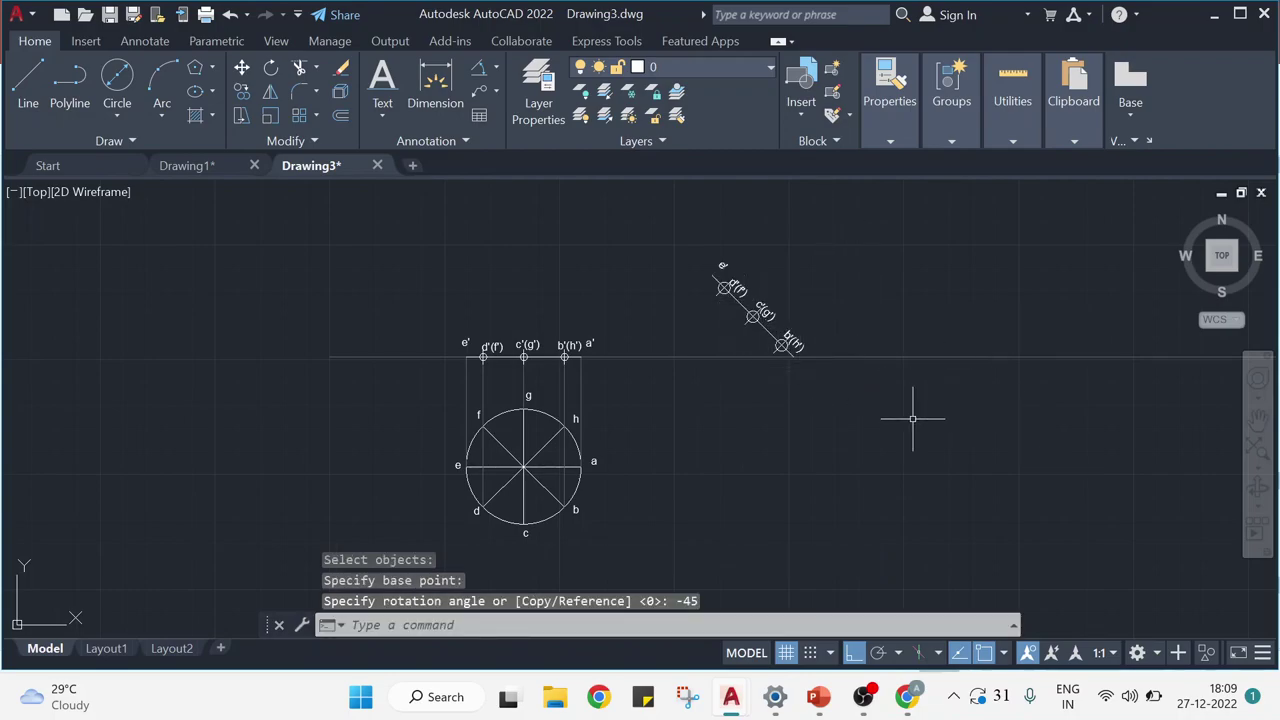
Copy the a' label from the first front view to the lower end of the inclined edge view.
{"action": "scroll", "coordinate": [860, 388], "scroll_direction": "up", "scroll_amount": 4}
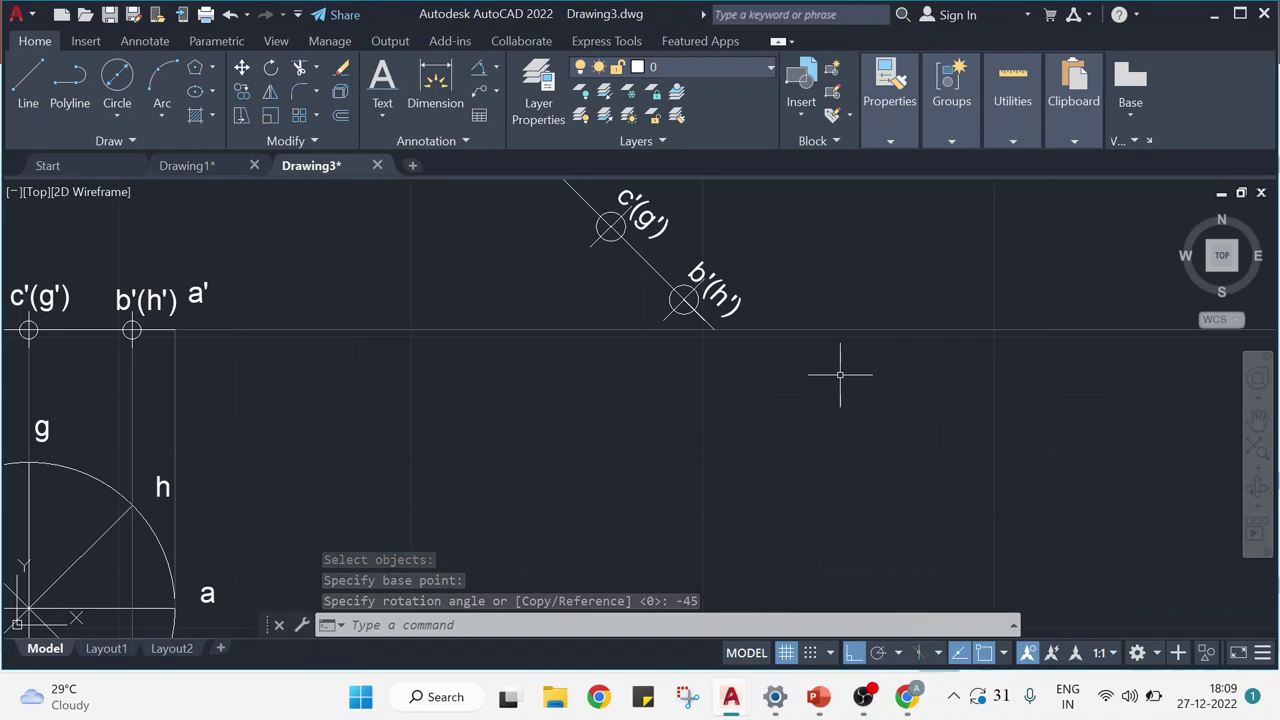
{"action": "scroll", "coordinate": [843, 371], "scroll_direction": "down", "scroll_amount": 2}
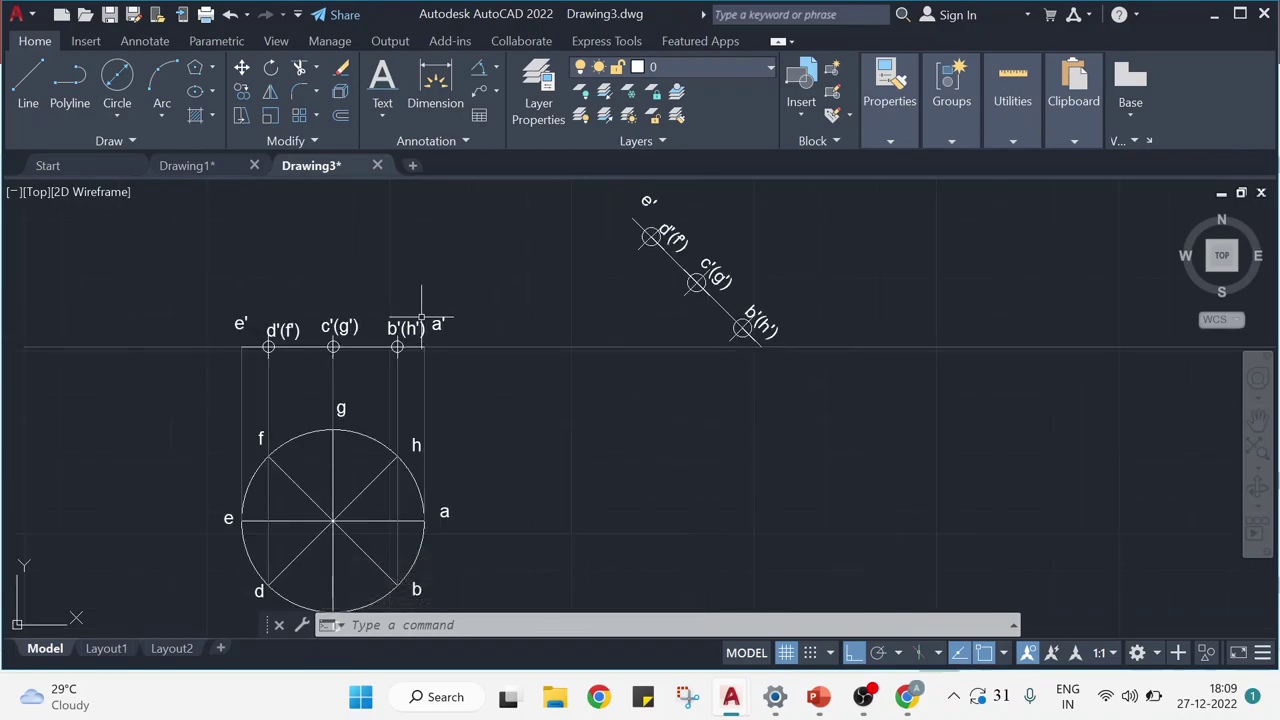
{"action": "key", "text": "ctrl+c"}
{"action": "key", "text": "ctrl+v"}
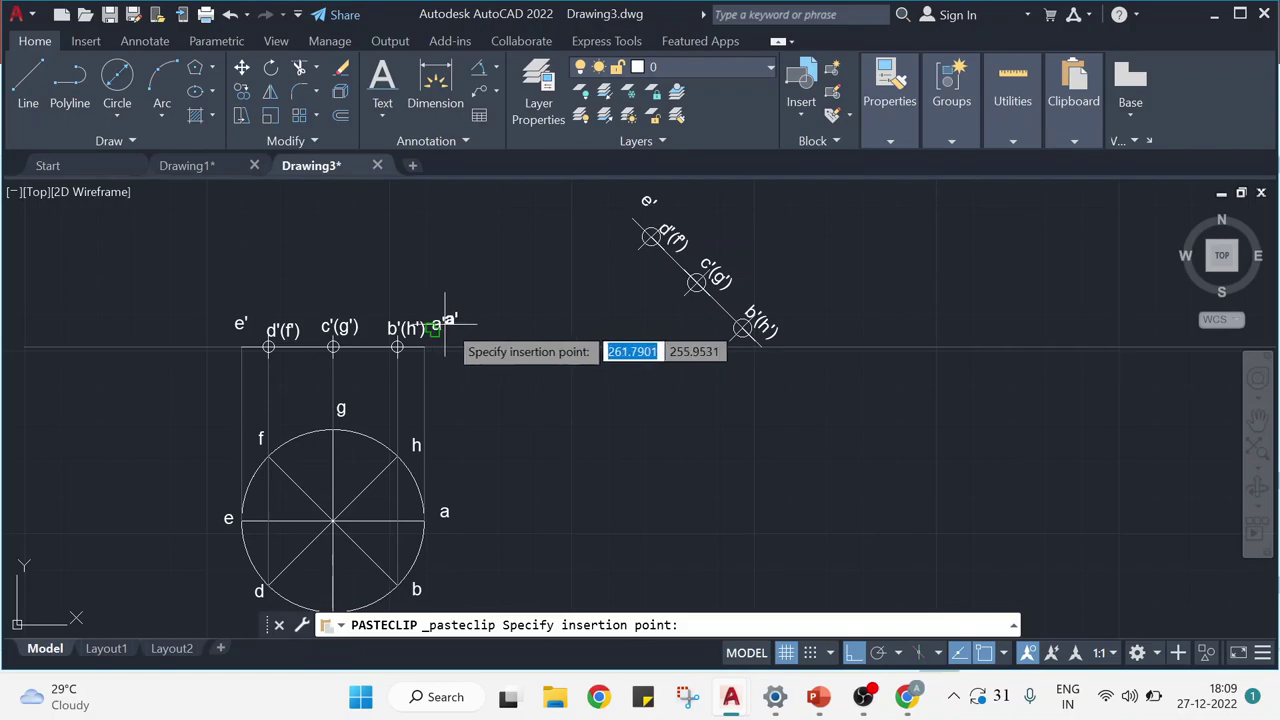
{"action": "left_click", "coordinate": [775, 353]}
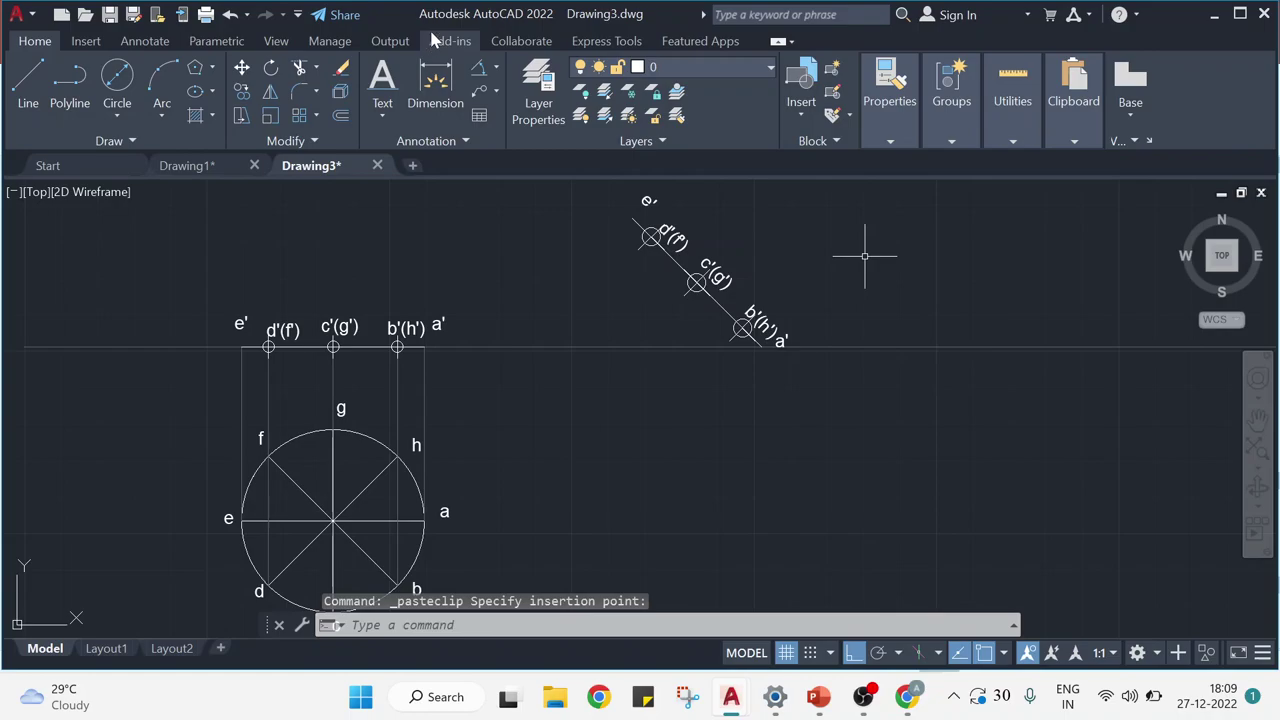
Set the object colour to 99,100,102 and draw a vertical projector from the inclined view's e' end down below the reference line.
{"action": "scroll", "coordinate": [792, 304], "scroll_direction": "down", "scroll_amount": 1}
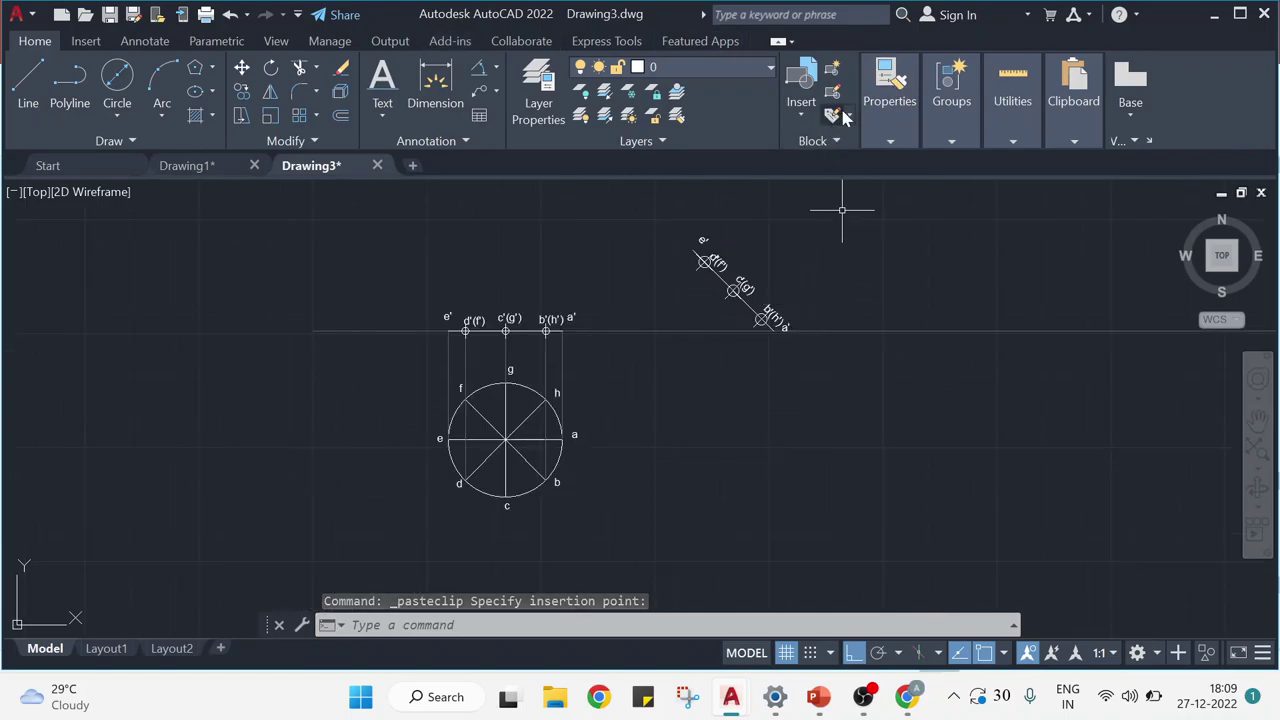
{"action": "left_click", "coordinate": [888, 123]}
{"action": "left_click", "coordinate": [990, 166]}
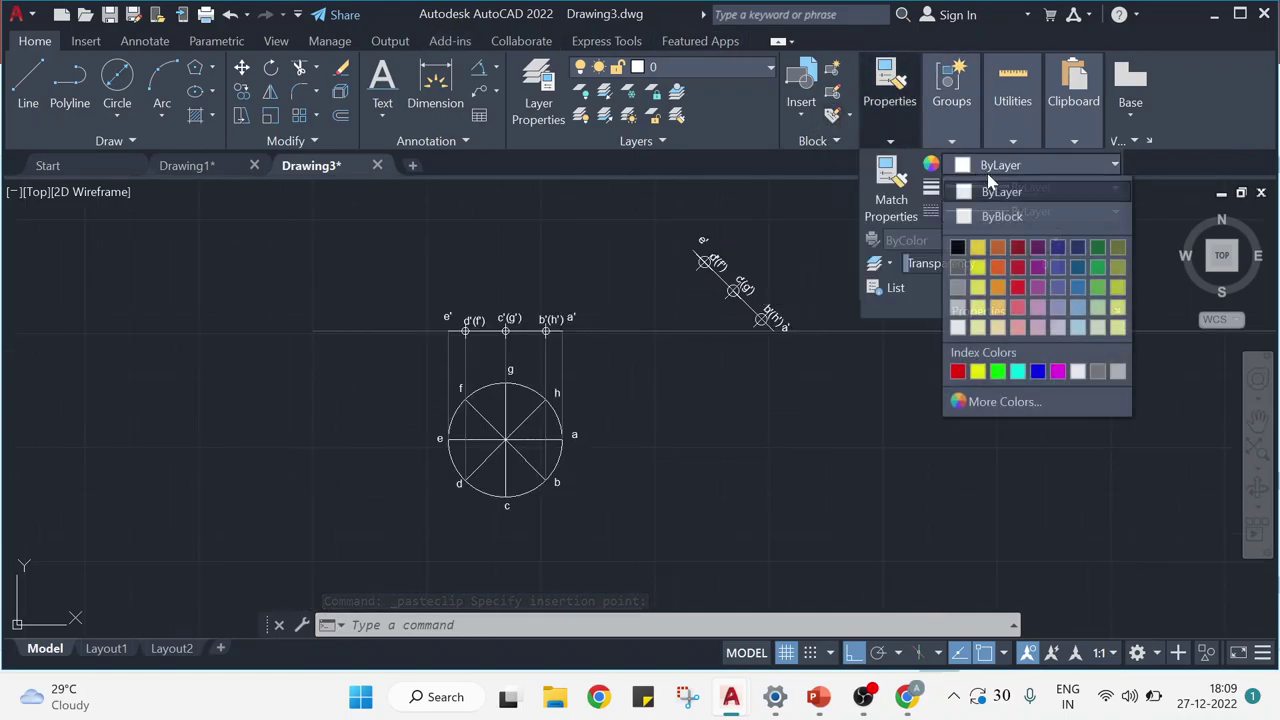
{"action": "left_click", "coordinate": [961, 270]}
{"action": "left_click", "coordinate": [38, 95]}
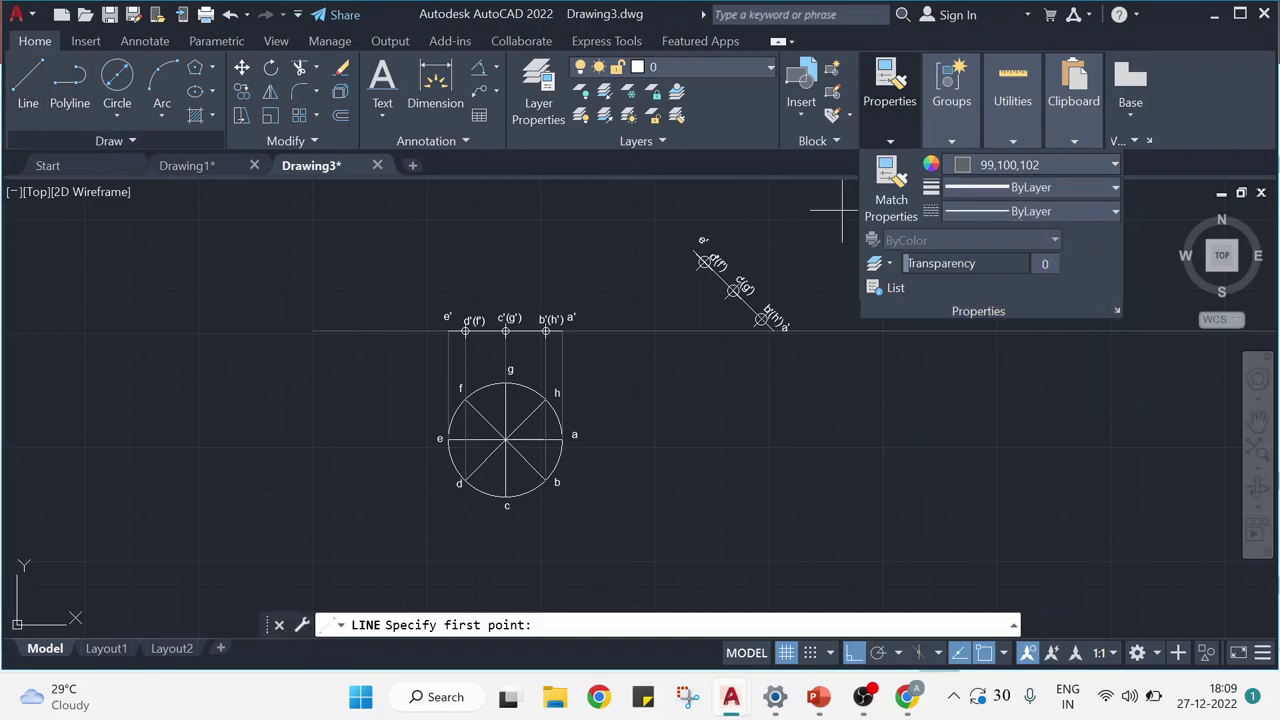
{"action": "left_click", "coordinate": [697, 251]}
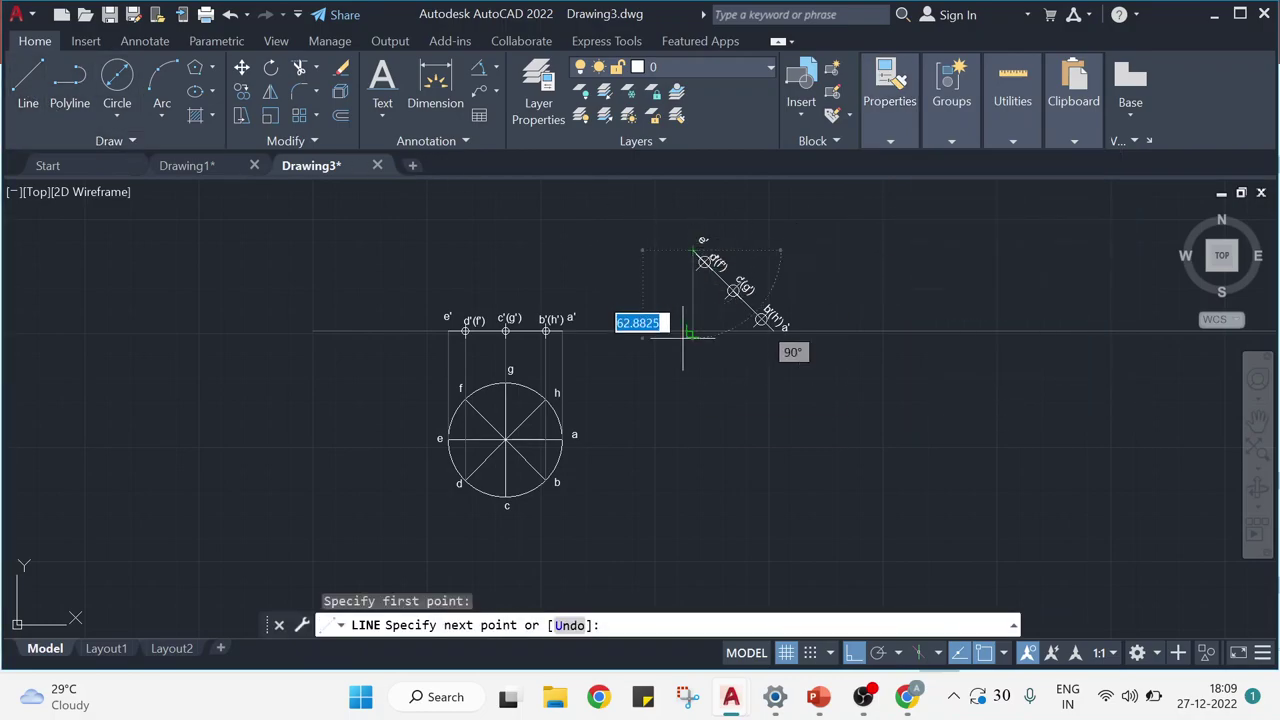
{"action": "left_click", "coordinate": [692, 504]}
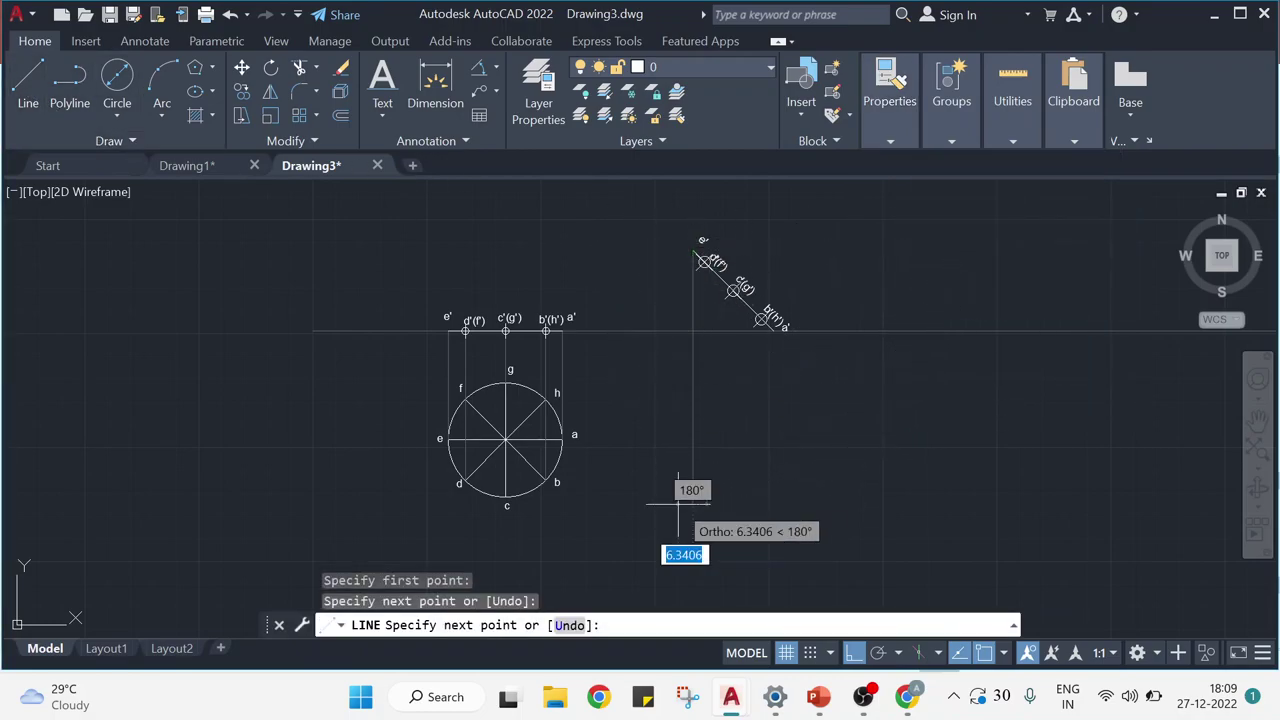
{"action": "key", "text": "Return"}
Draw vertical projectors downwards from points d'(f'), c'(g') and b'(h') of the inclined edge view.
{"action": "key", "text": "Return"}
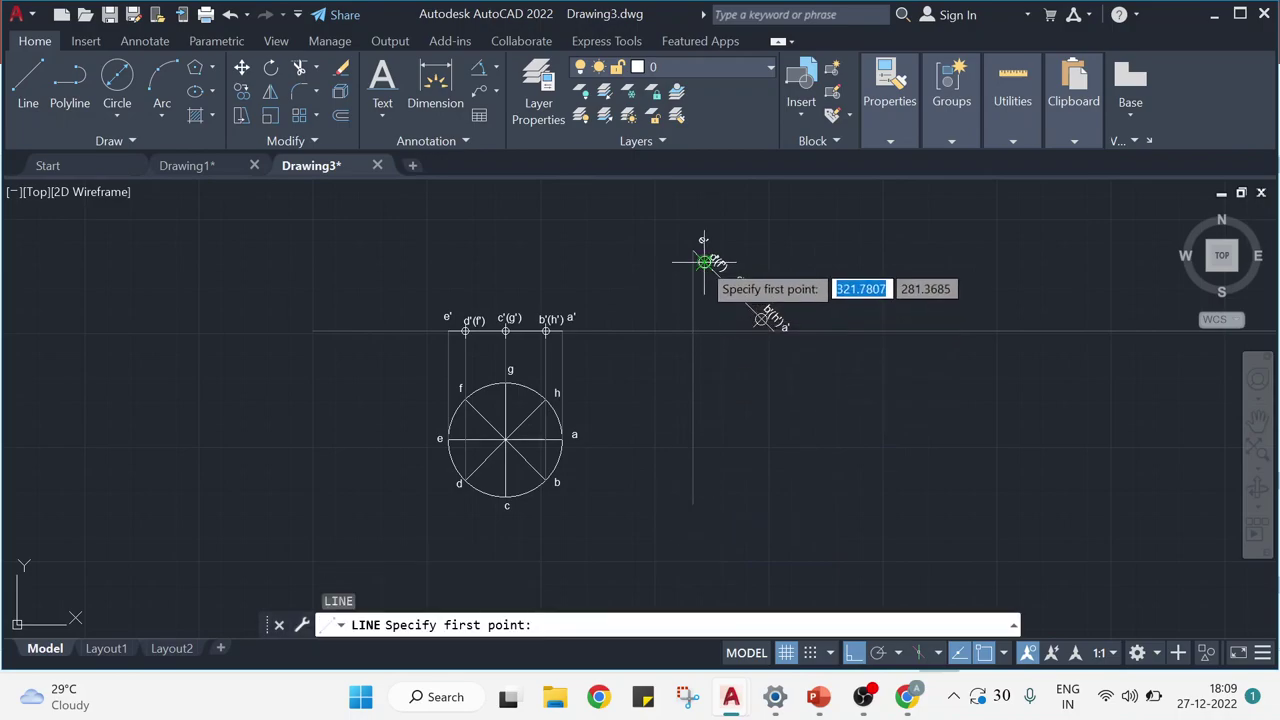
{"action": "left_click", "coordinate": [705, 262]}
{"action": "left_click", "coordinate": [705, 504]}
{"action": "key", "text": "Return"}
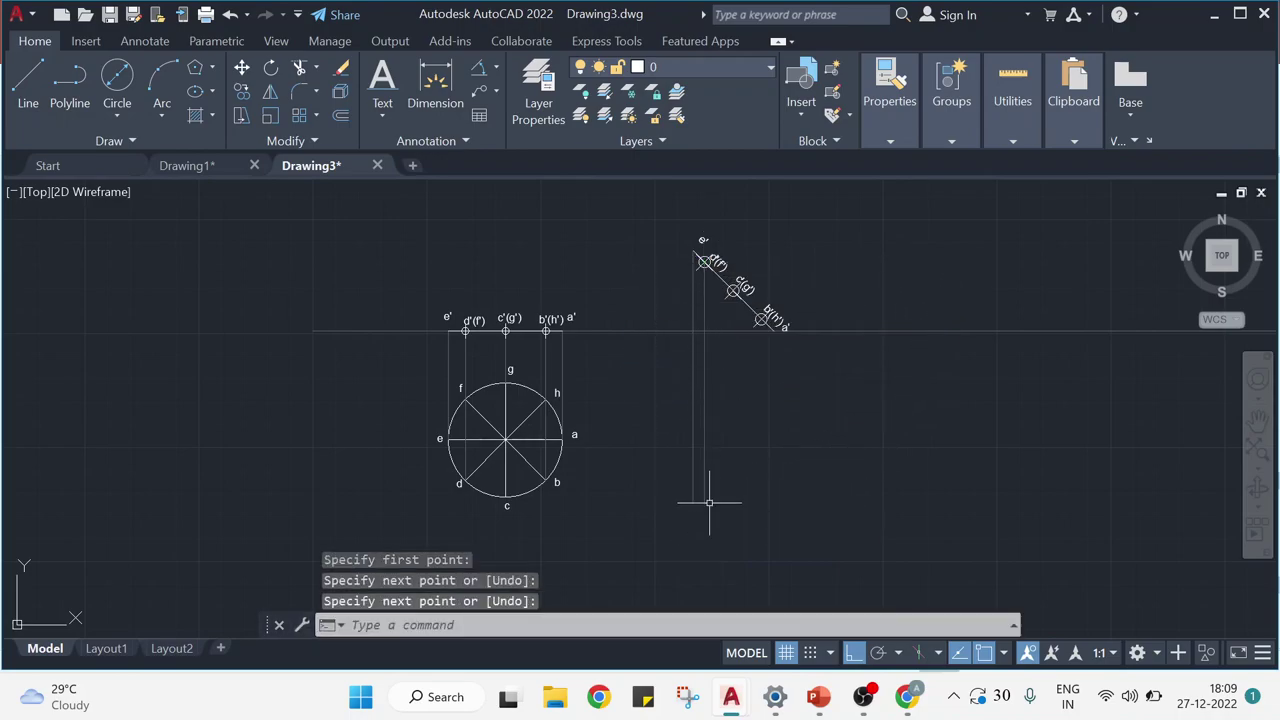
{"action": "key", "text": "Return"}
{"action": "left_click", "coordinate": [735, 290]}
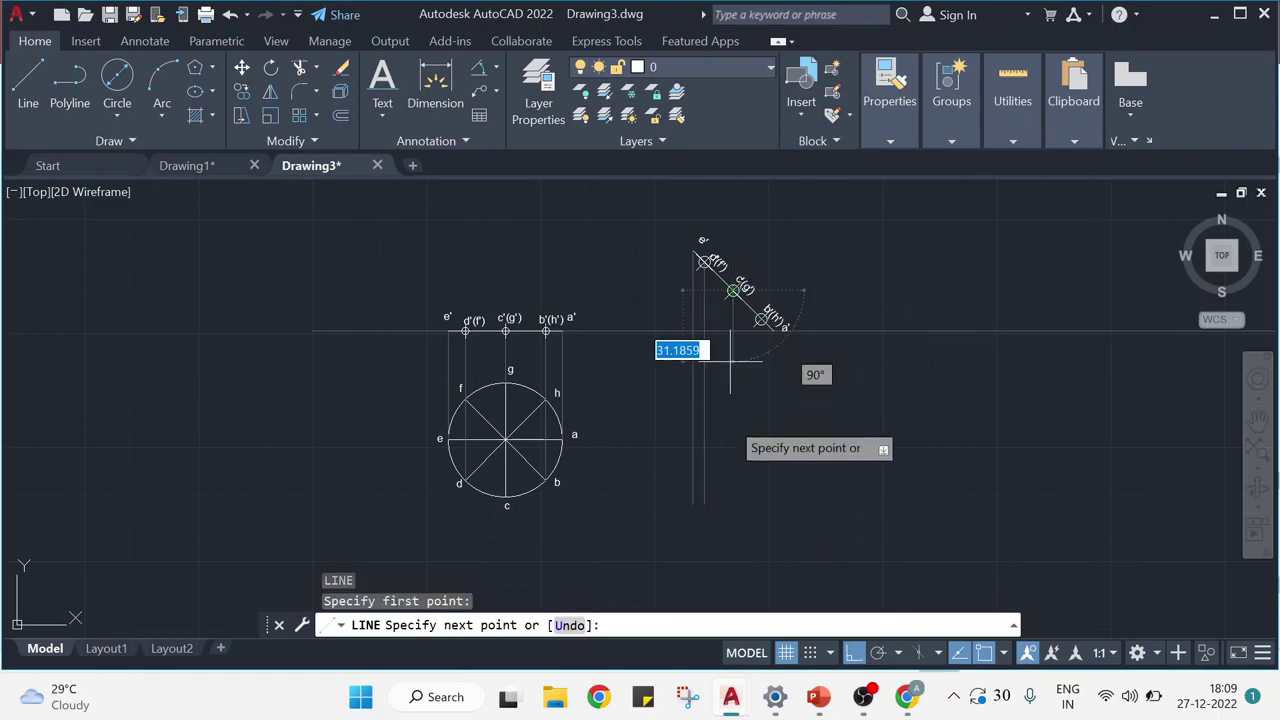
{"action": "left_click", "coordinate": [730, 516]}
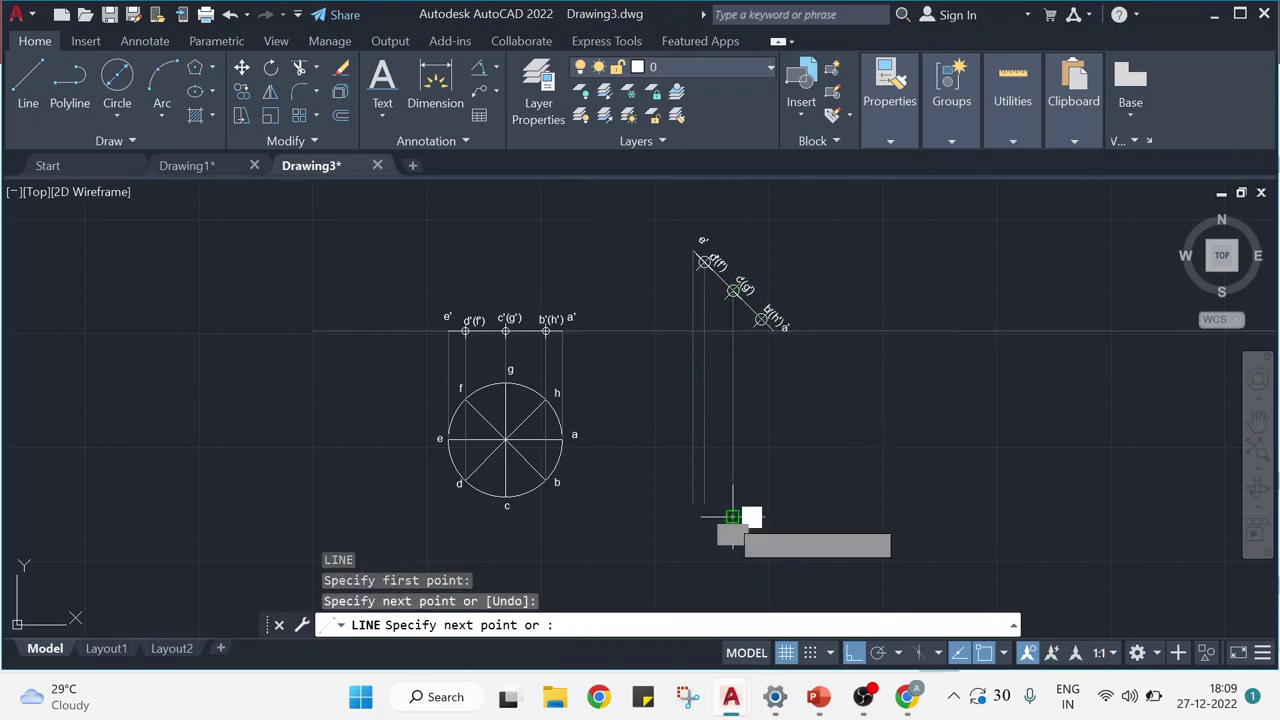
{"action": "key", "text": "Return"}
{"action": "key", "text": "Return"}
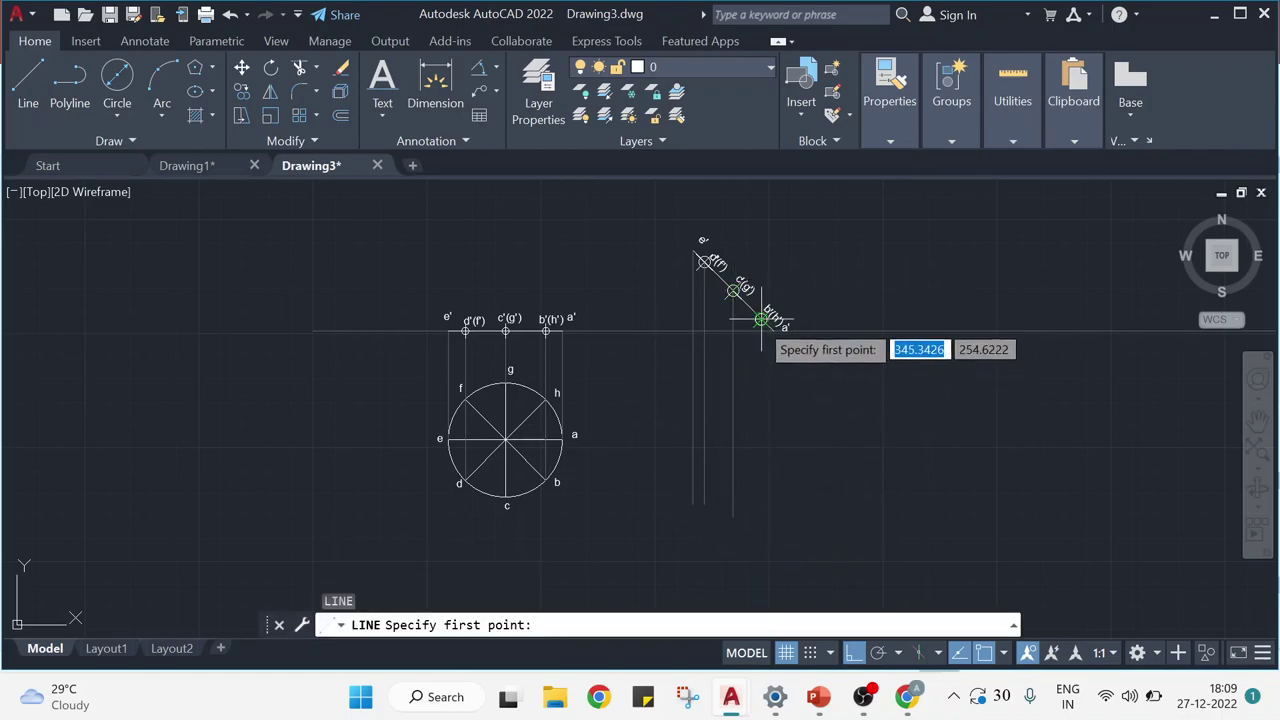
{"action": "left_click", "coordinate": [761, 319]}
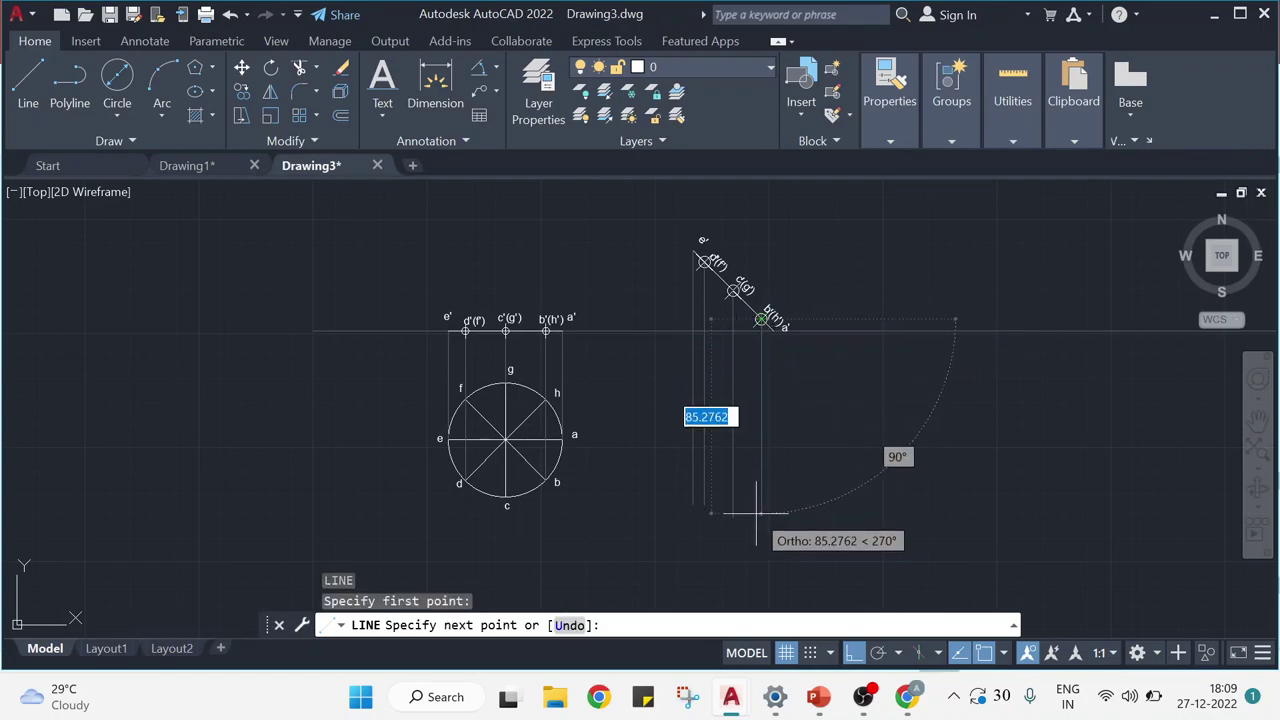
{"action": "left_click", "coordinate": [761, 517]}
{"action": "key", "text": "Return"}
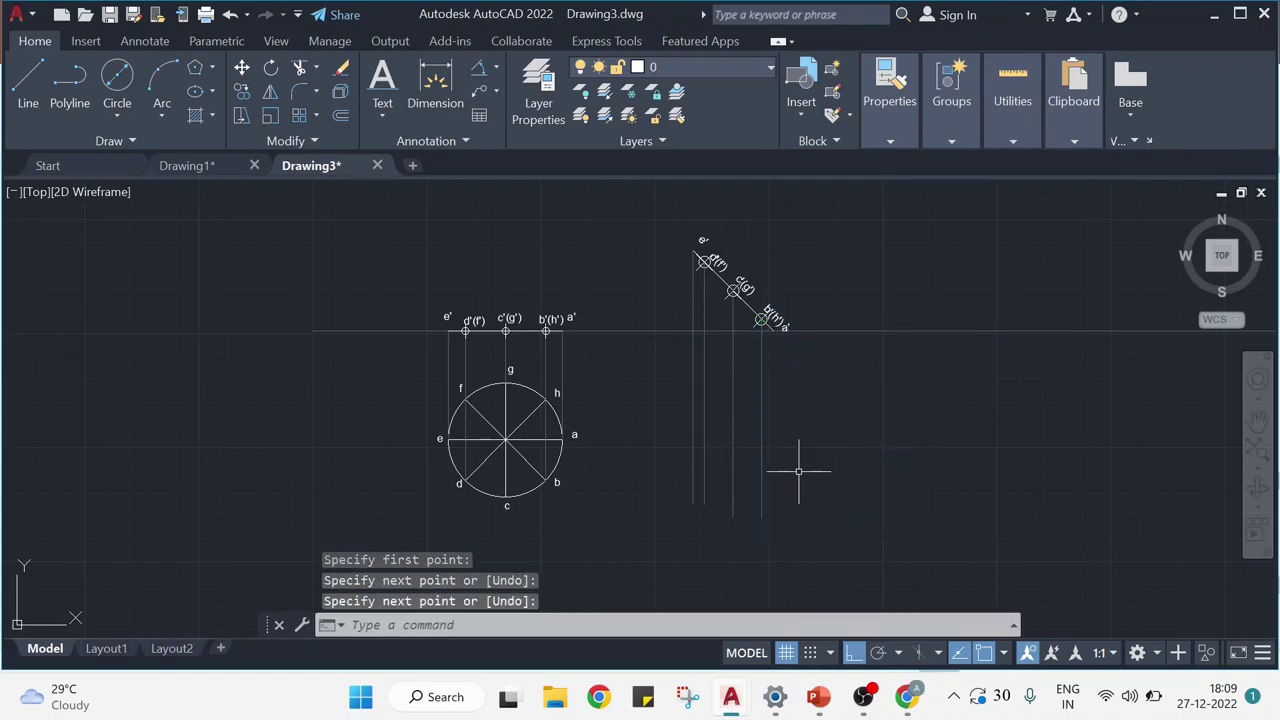
{"action": "key", "text": "Return"}
{"action": "left_click", "coordinate": [733, 331]}
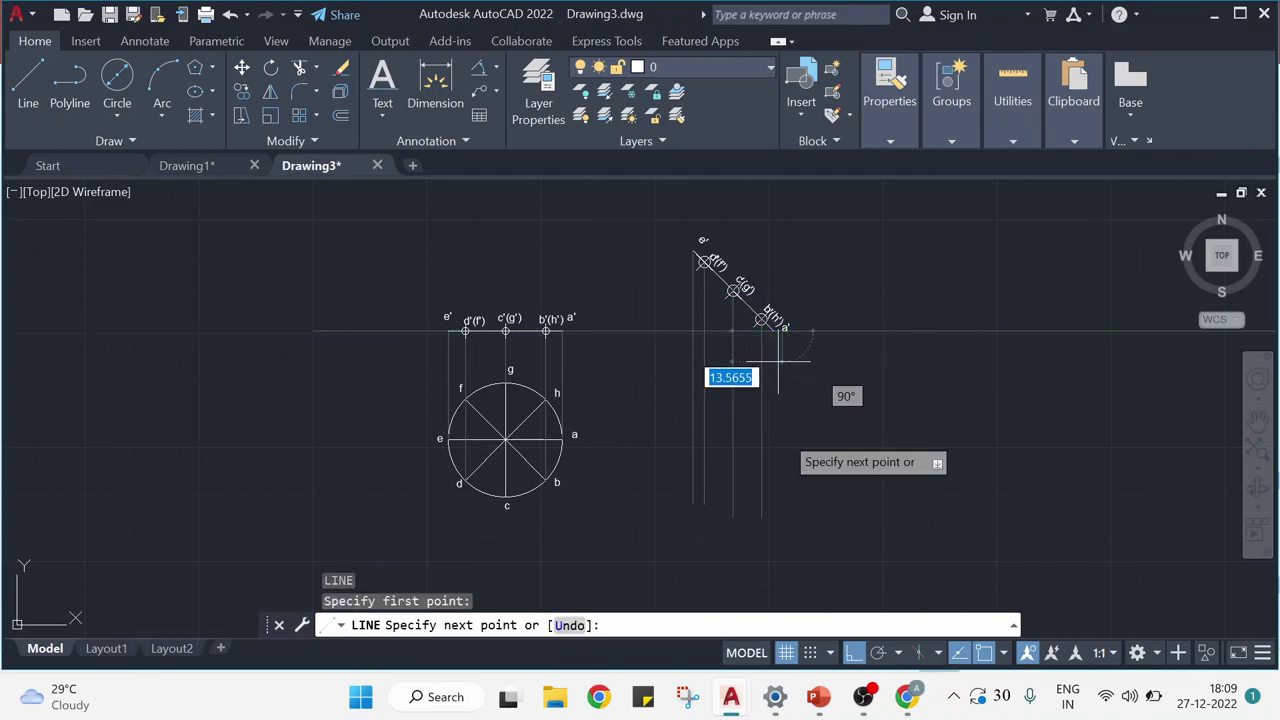
{"action": "key", "text": "Escape"}
Draw a vertical projector downwards from the a' end of the inclined edge view, on the reference line.
{"action": "scroll", "coordinate": [777, 334], "scroll_direction": "up", "scroll_amount": 3}
{"action": "key", "text": "Return"}
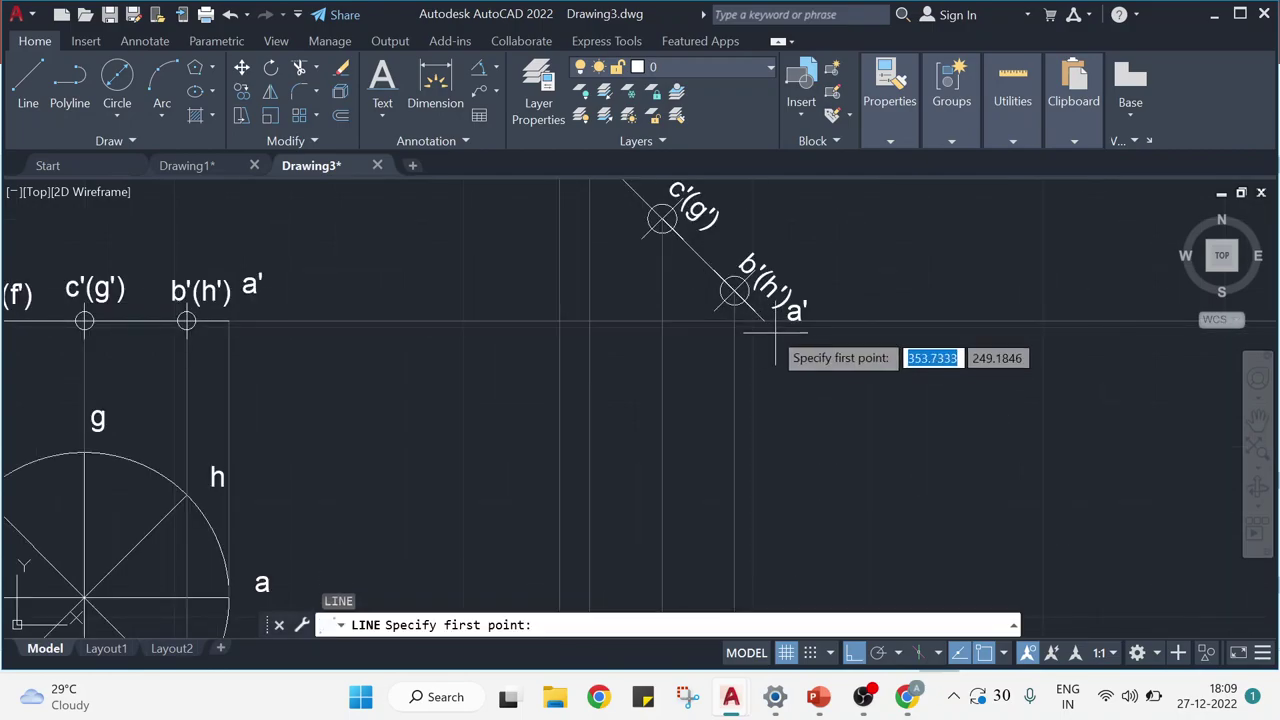
{"action": "left_click", "coordinate": [775, 331]}
{"action": "scroll", "coordinate": [771, 429], "scroll_direction": "down", "scroll_amount": 4}
{"action": "scroll", "coordinate": [760, 430], "scroll_direction": "up", "scroll_amount": 2}
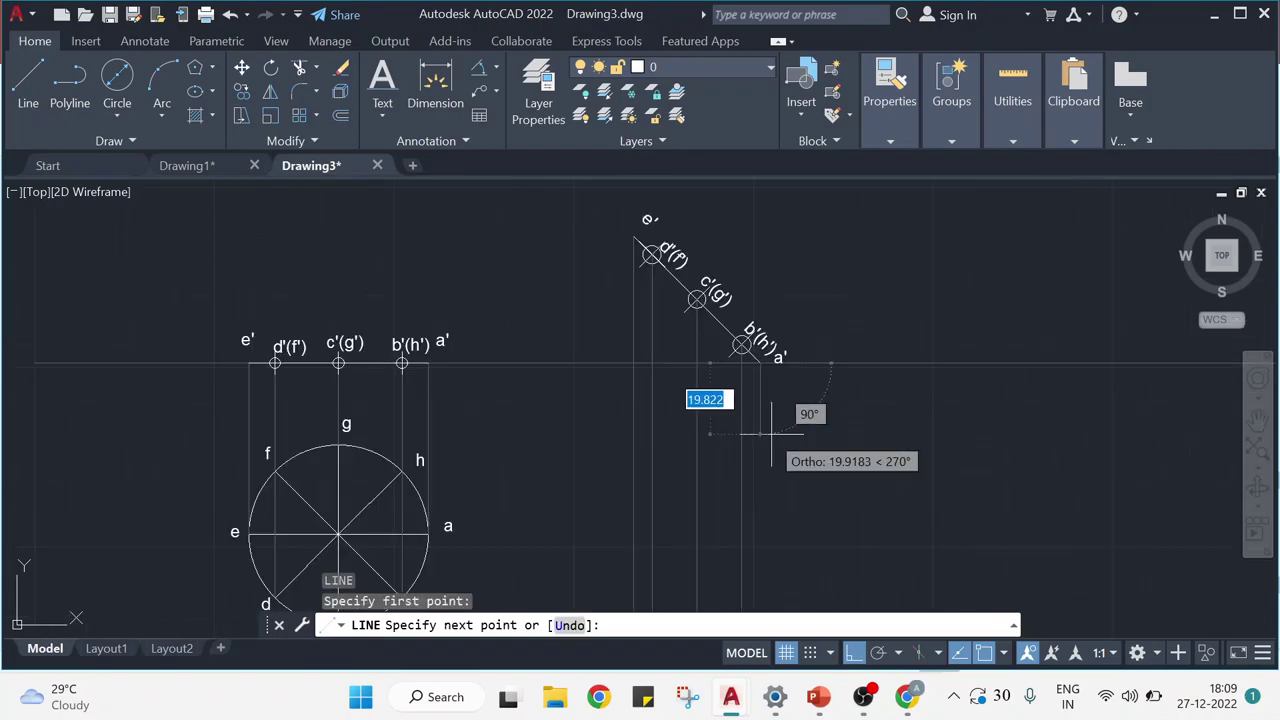
{"action": "scroll", "coordinate": [760, 433], "scroll_direction": "down", "scroll_amount": 3}
{"action": "scroll", "coordinate": [762, 575], "scroll_direction": "up", "scroll_amount": 2}
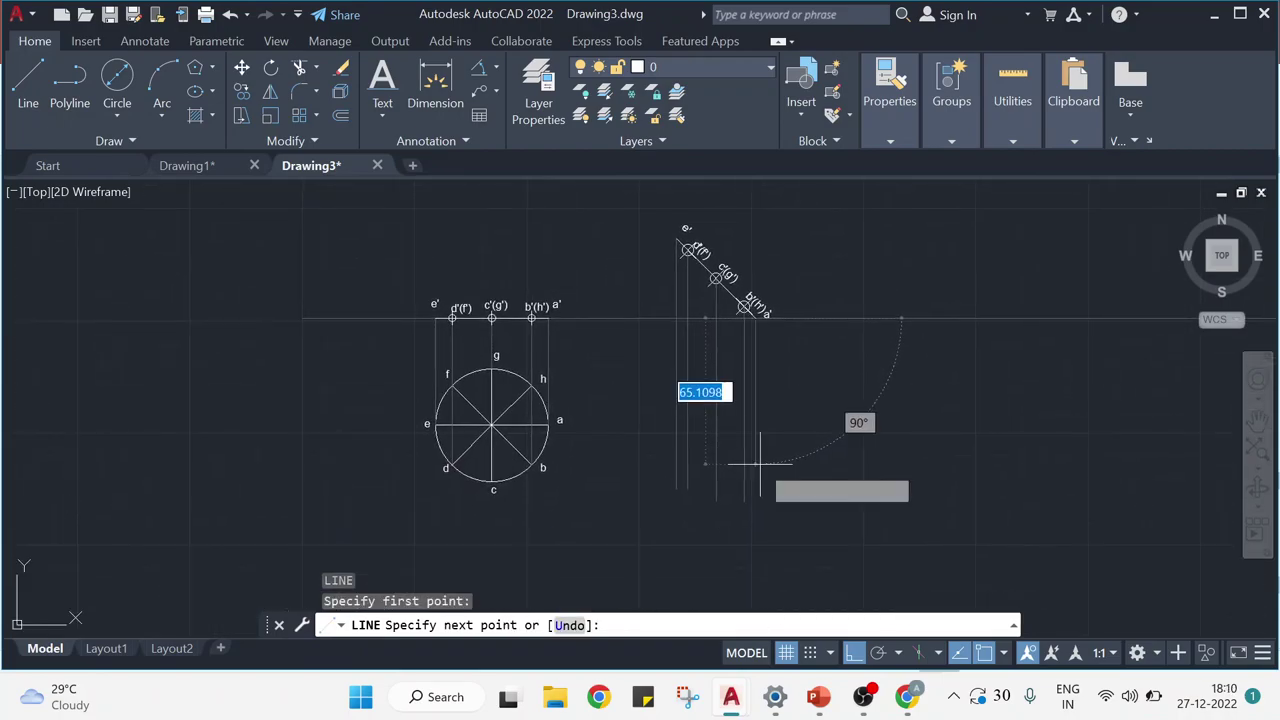
{"action": "left_click", "coordinate": [757, 515]}
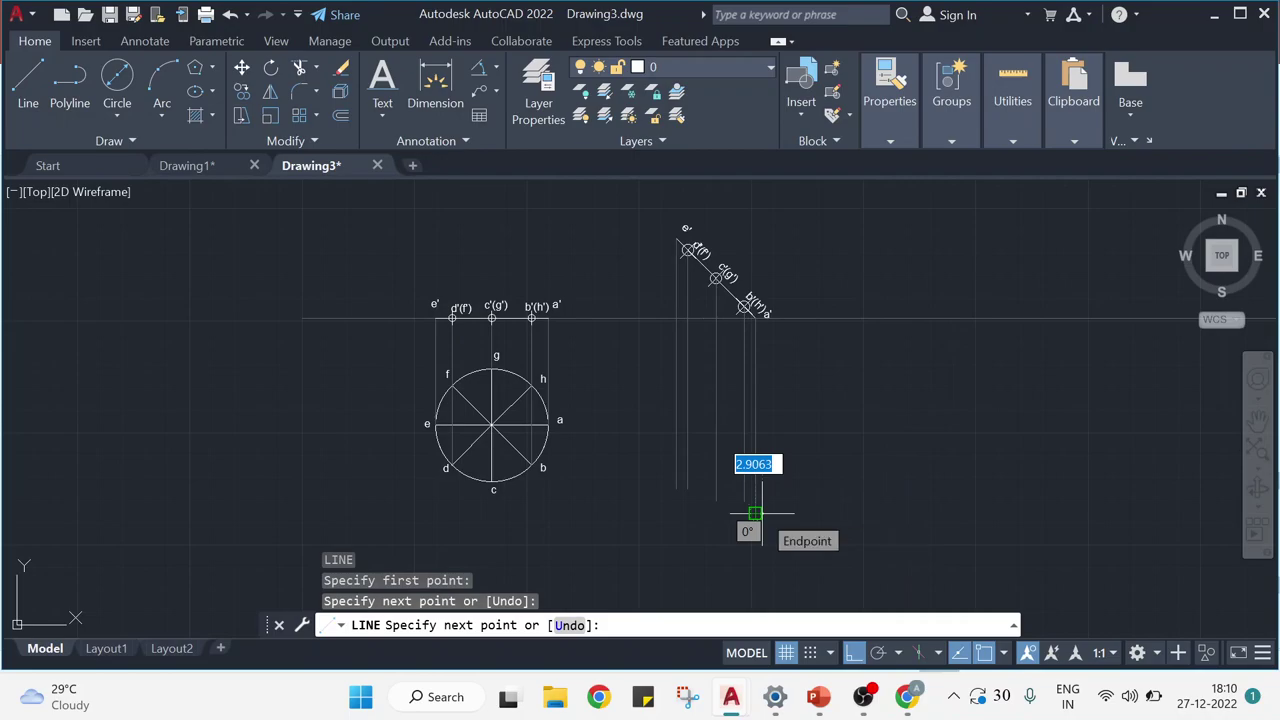
{"action": "key", "text": "Return"}
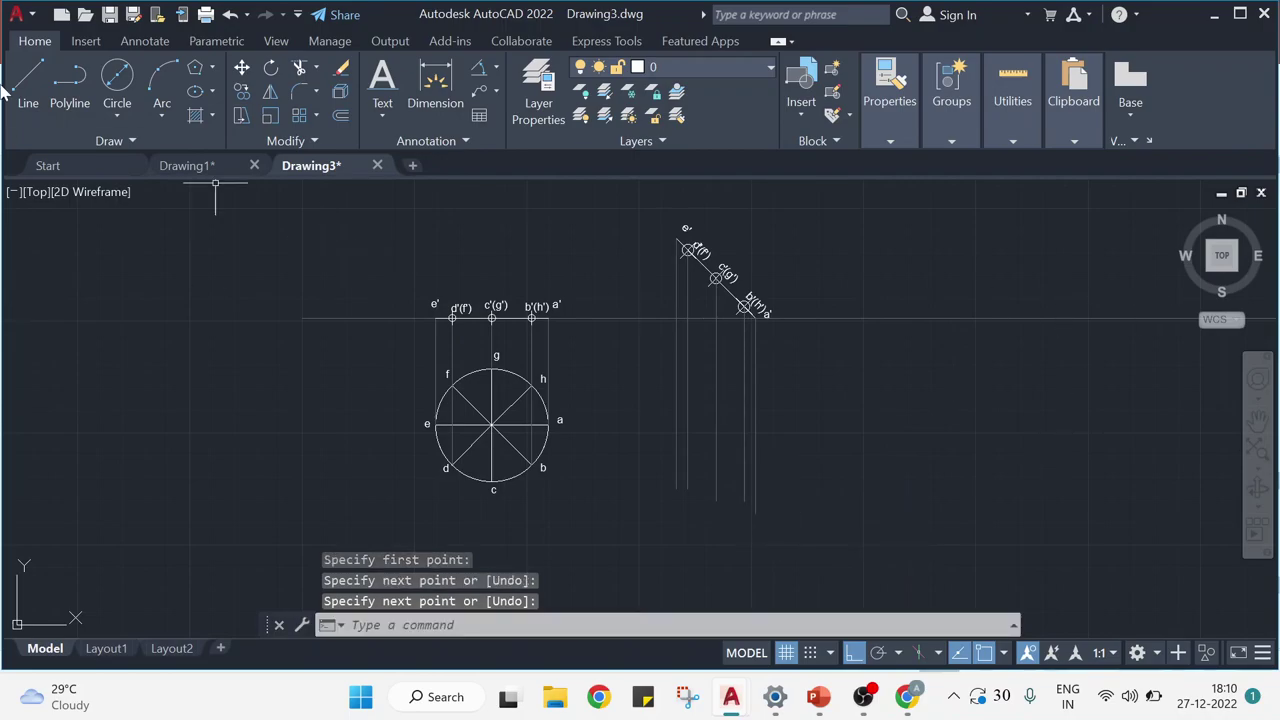
Draw horizontal projectors from the circle's g and f points across the vertical projectors of the inclined view.
{"action": "left_click", "coordinate": [28, 80]}
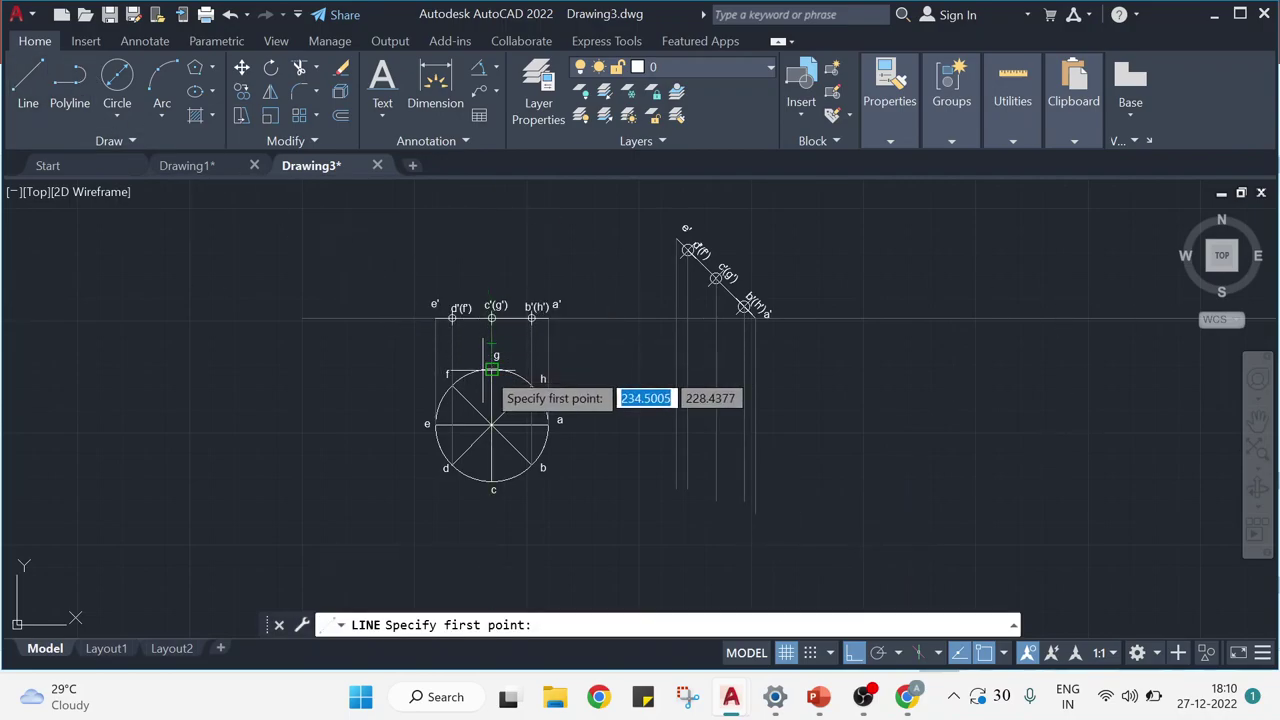
{"action": "left_click", "coordinate": [491, 370]}
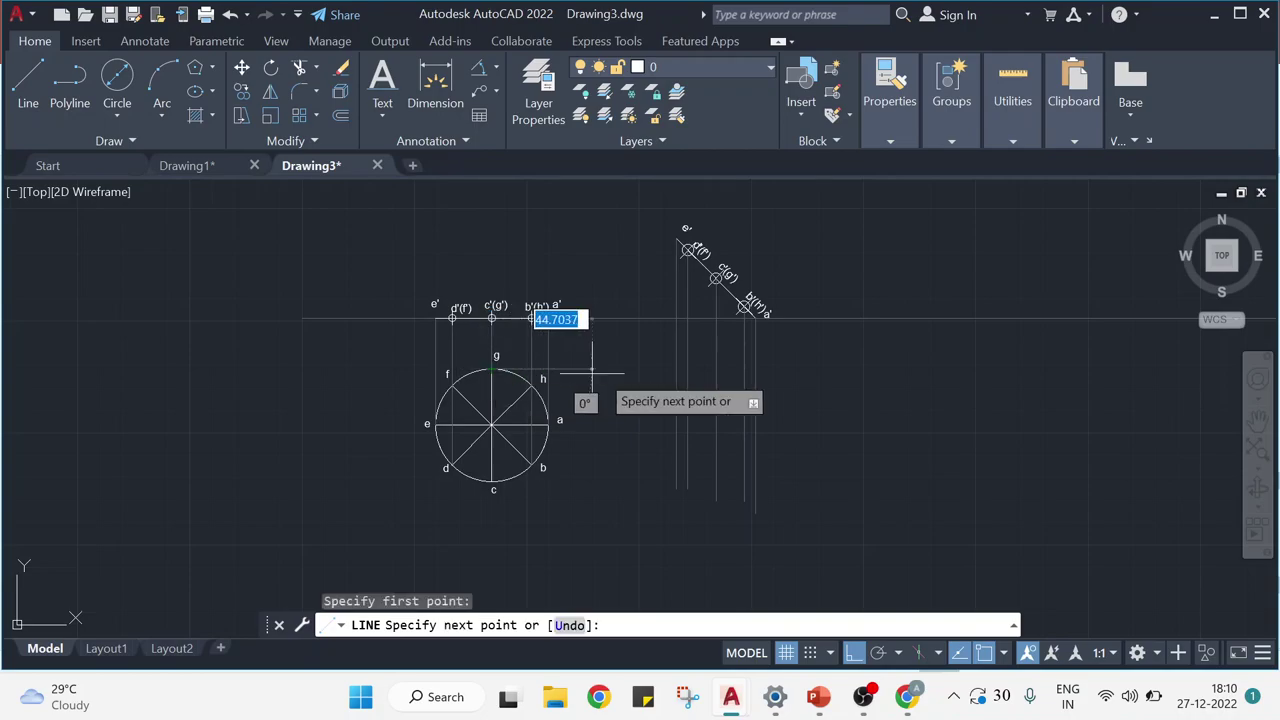
{"action": "left_click", "coordinate": [797, 372]}
{"action": "key", "text": "Return"}
{"action": "key", "text": "Return"}
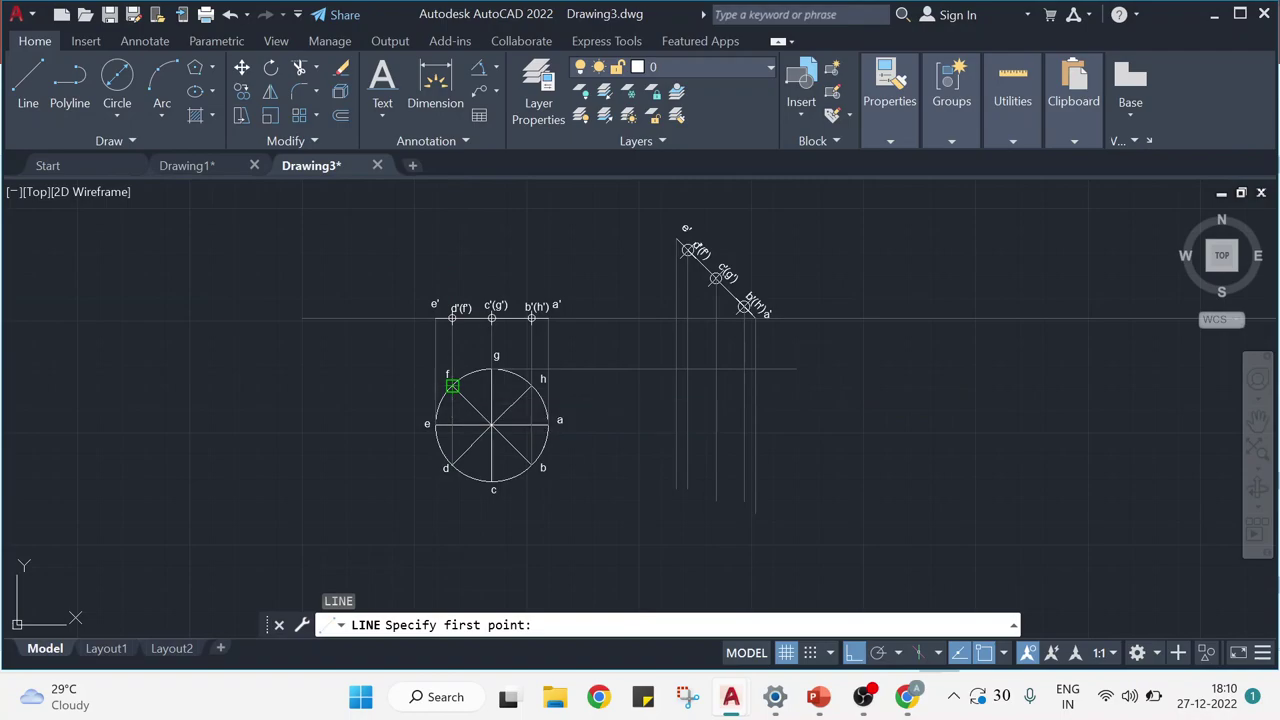
{"action": "left_click", "coordinate": [451, 387]}
{"action": "left_click", "coordinate": [807, 385]}
{"action": "key", "text": "Return"}
{"action": "key", "text": "Return"}
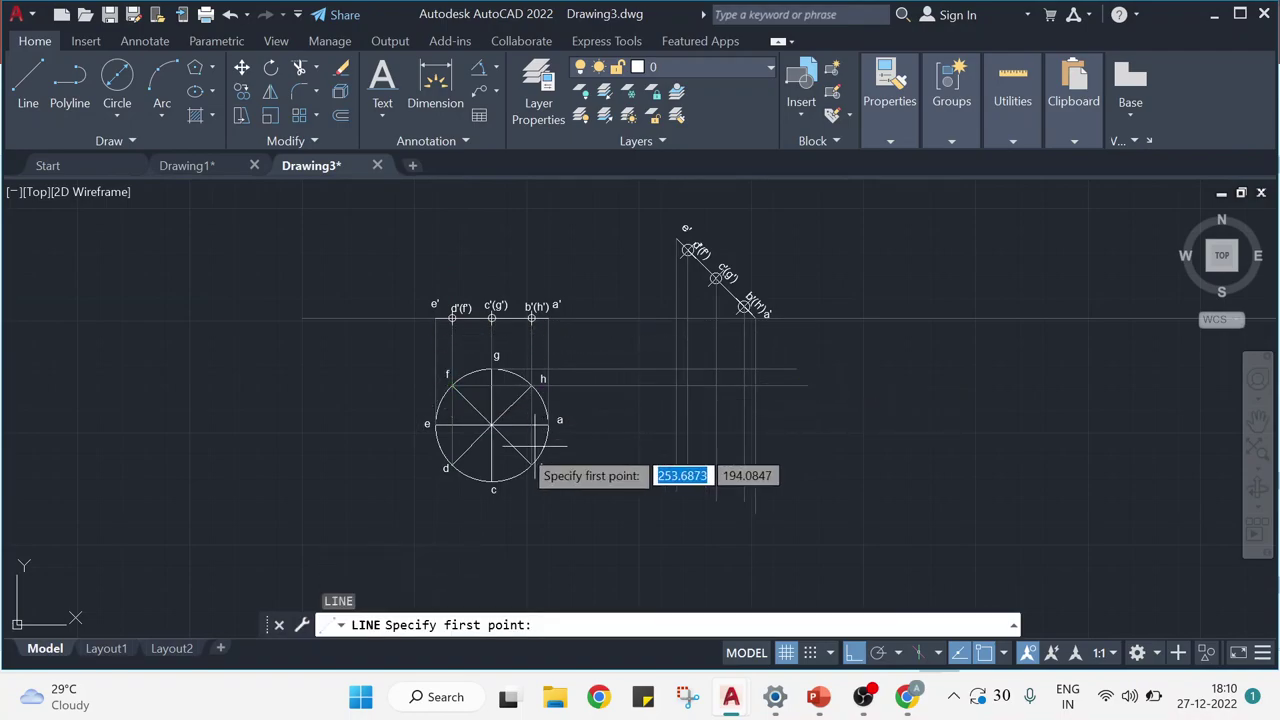
{"action": "left_click", "coordinate": [558, 423]}
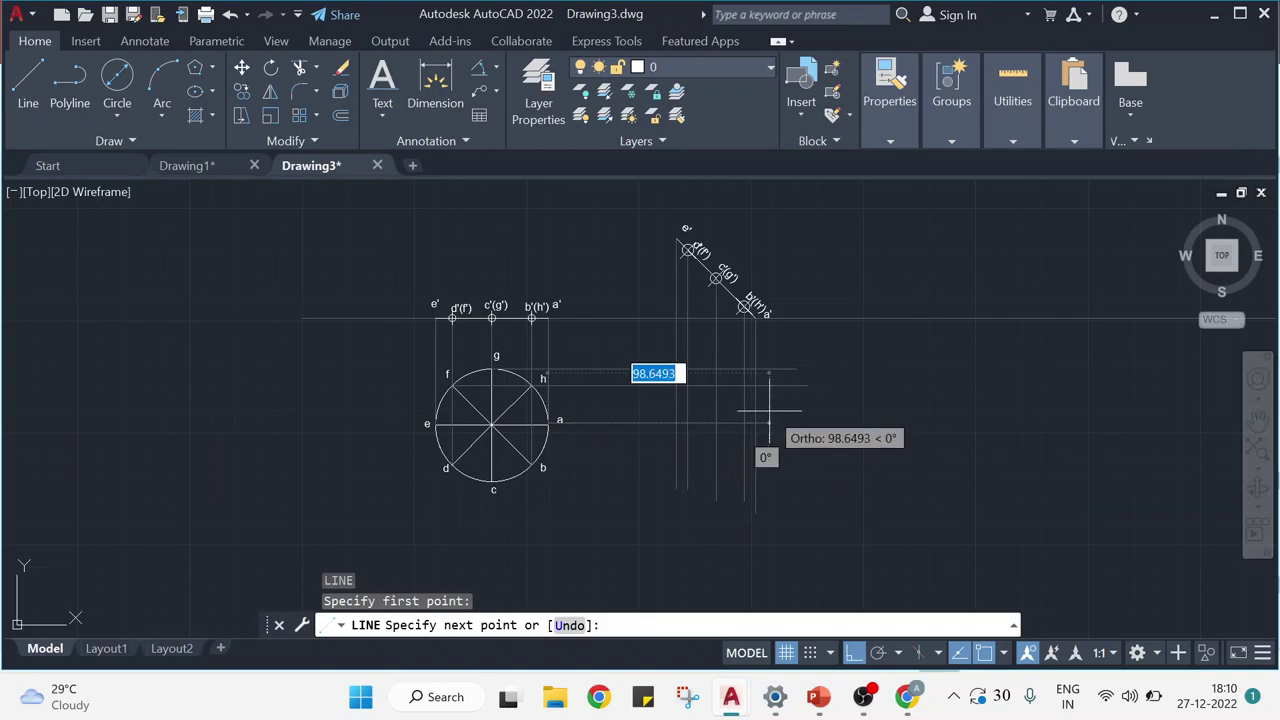
{"action": "key", "text": "Escape"}
Draw a horizontal projector from the circle's a point across the vertical projectors of the inclined view.
{"action": "scroll", "coordinate": [546, 444], "scroll_direction": "up", "scroll_amount": 2}
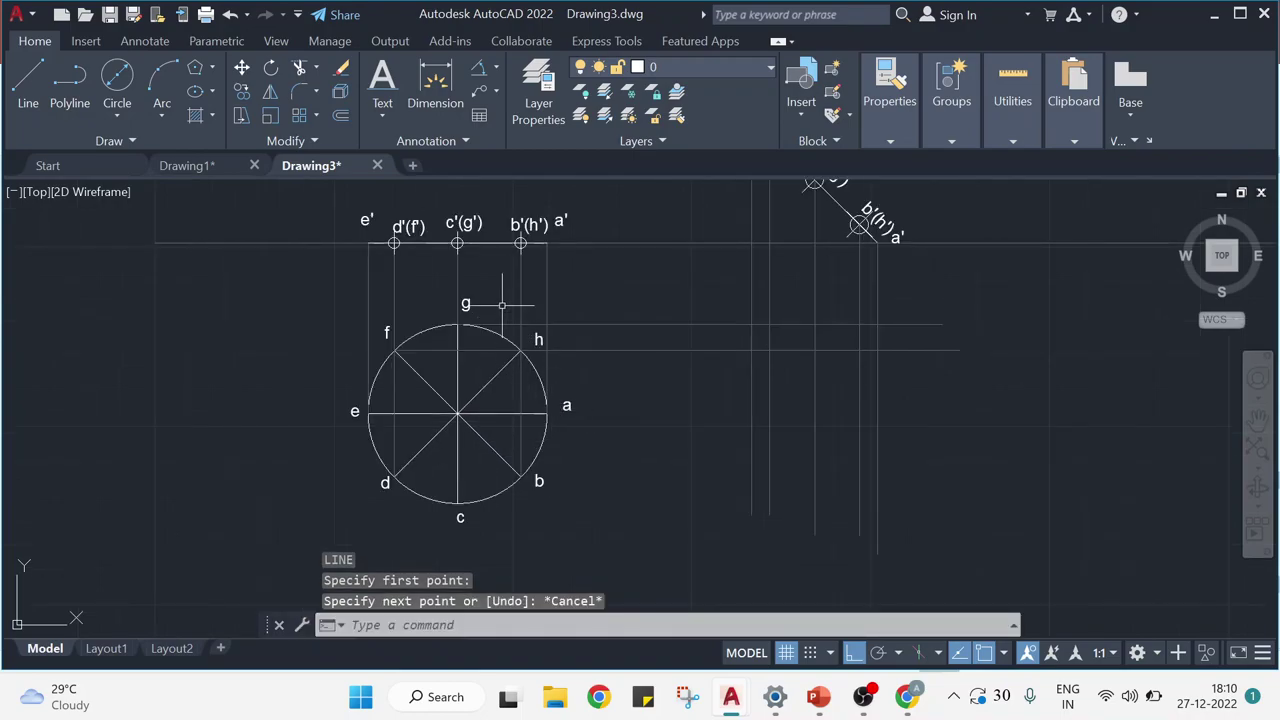
{"action": "left_click", "coordinate": [28, 82]}
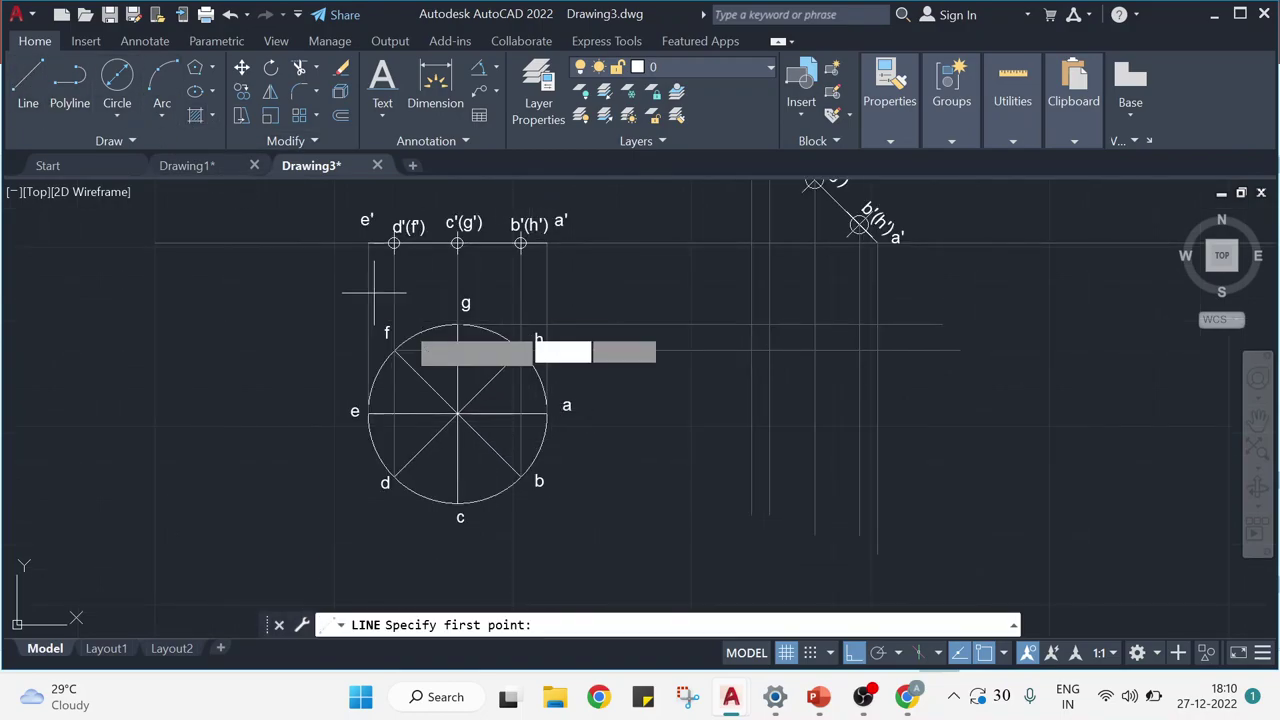
{"action": "left_click", "coordinate": [545, 413]}
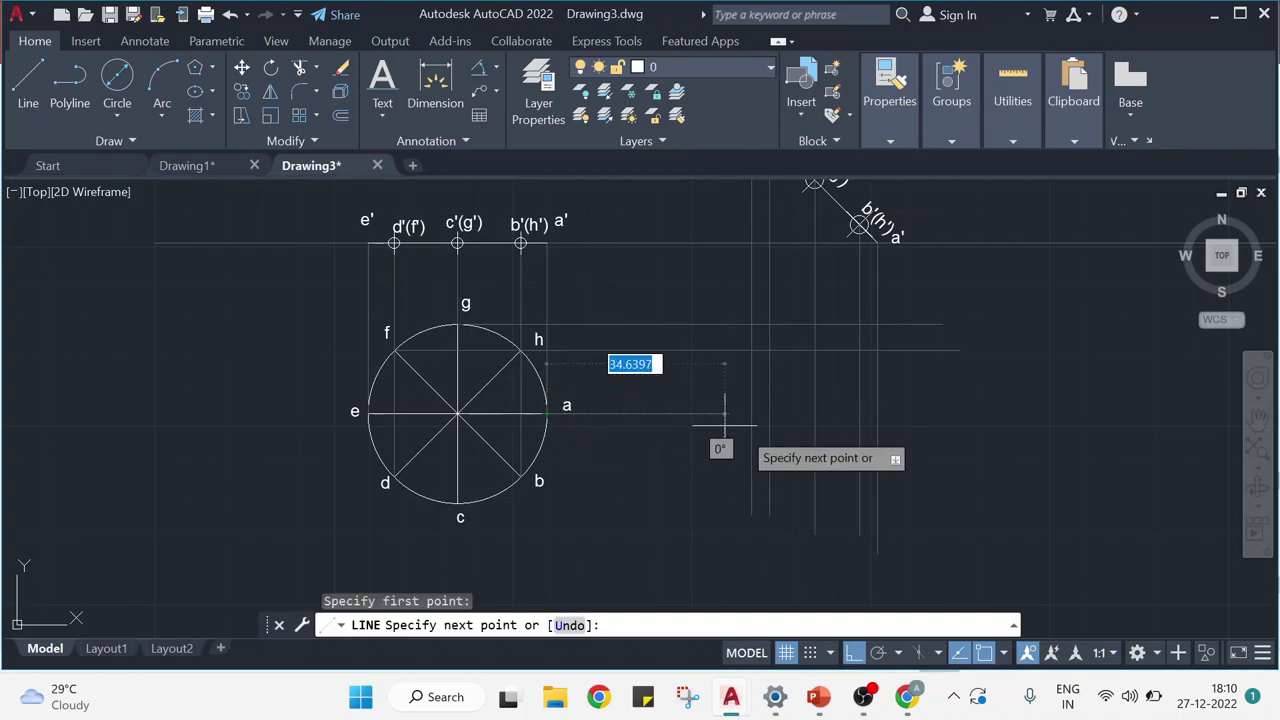
{"action": "left_click", "coordinate": [957, 434]}
{"action": "key", "text": "Return"}
Draw horizontal projectors from the circle's d and c points across the vertical projectors of the inclined view.
{"action": "key", "text": "Return"}
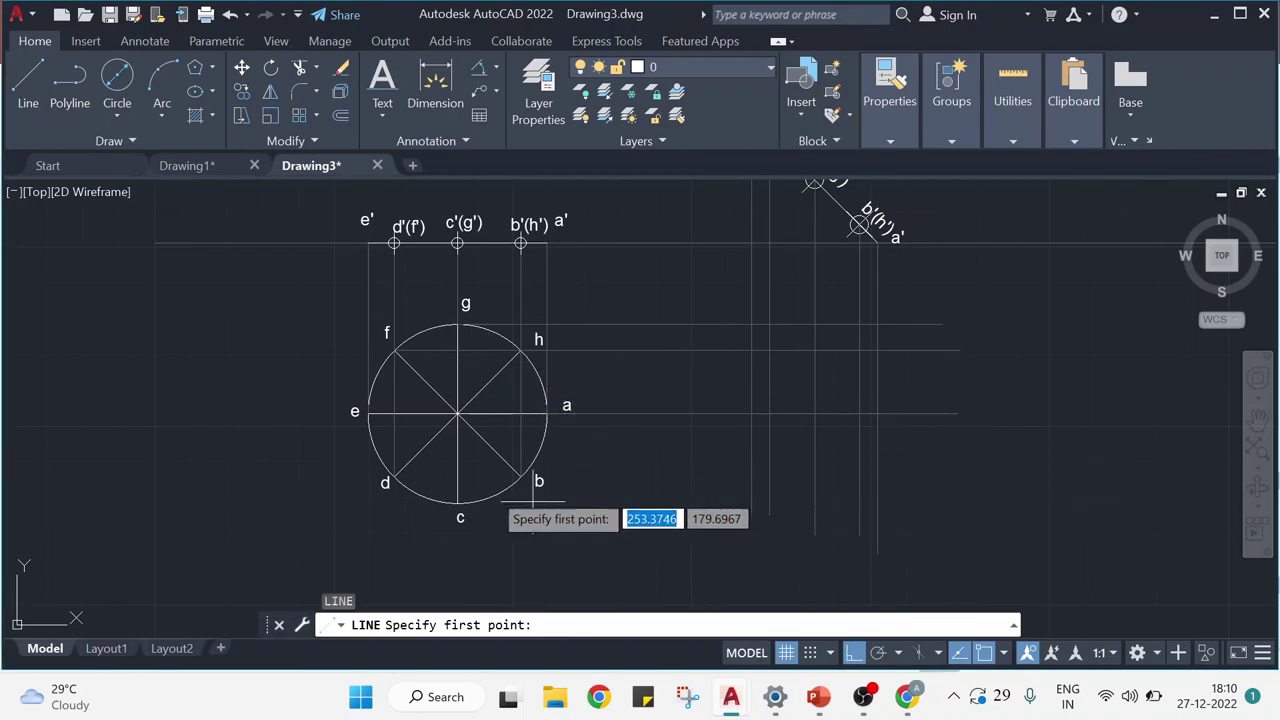
{"action": "left_click", "coordinate": [394, 478]}
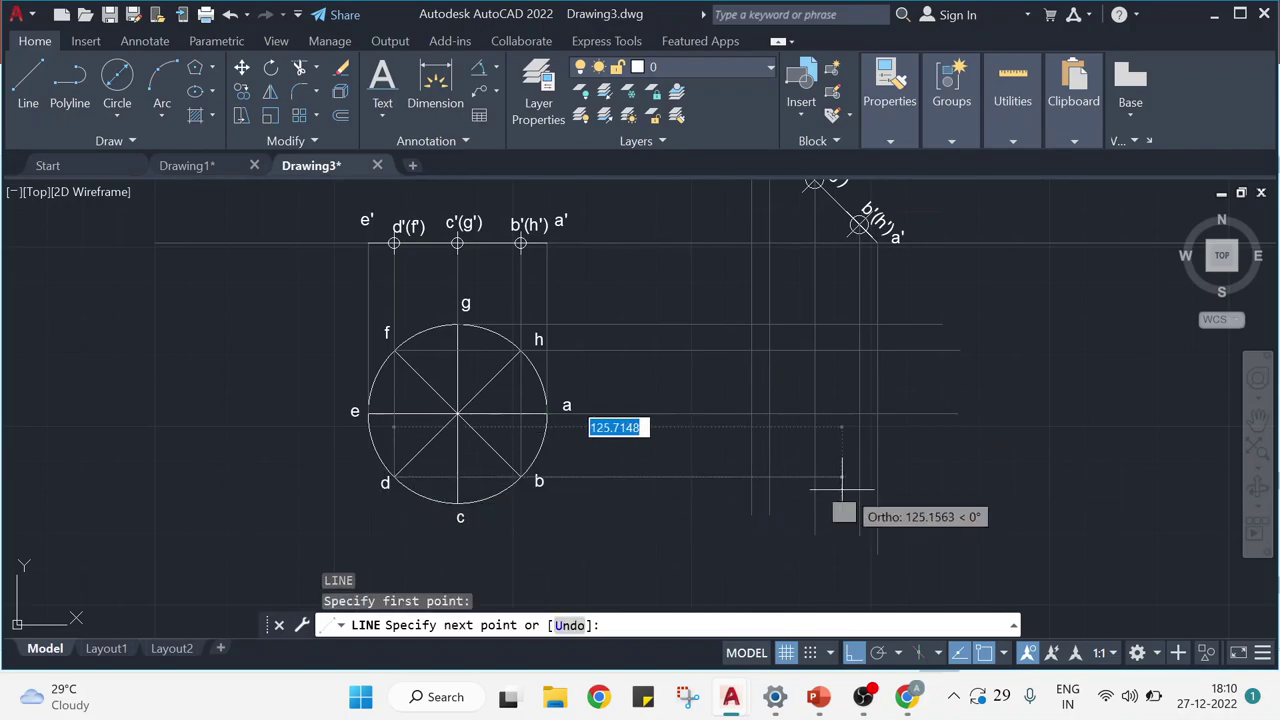
{"action": "left_click", "coordinate": [935, 477]}
{"action": "key", "text": "Return"}
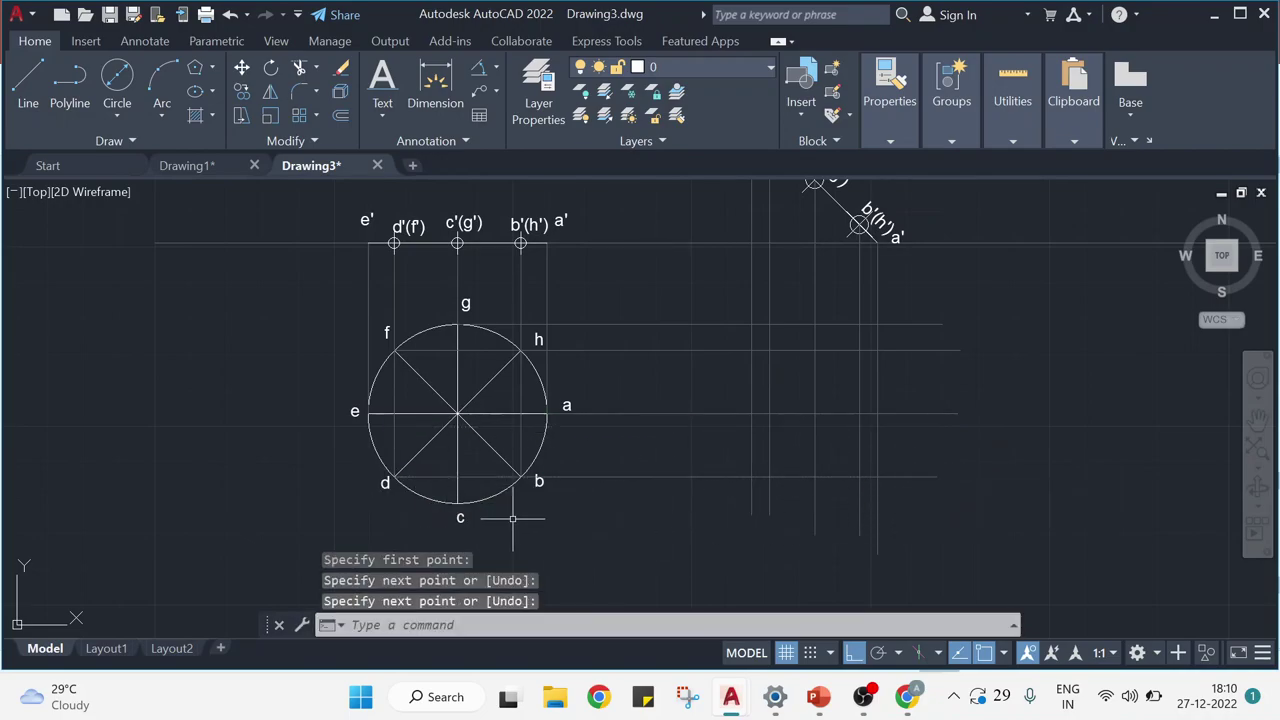
{"action": "key", "text": "Return"}
{"action": "left_click", "coordinate": [458, 504]}
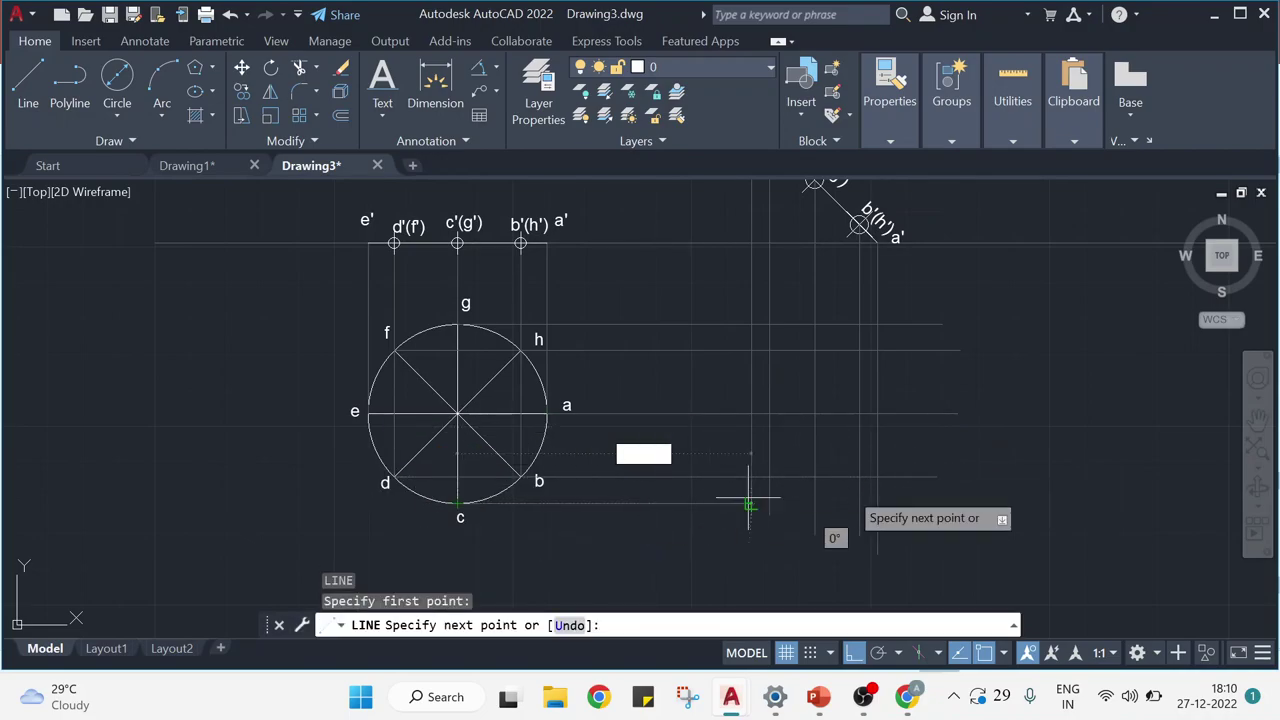
{"action": "left_click", "coordinate": [942, 496]}
{"action": "key", "text": "Return"}
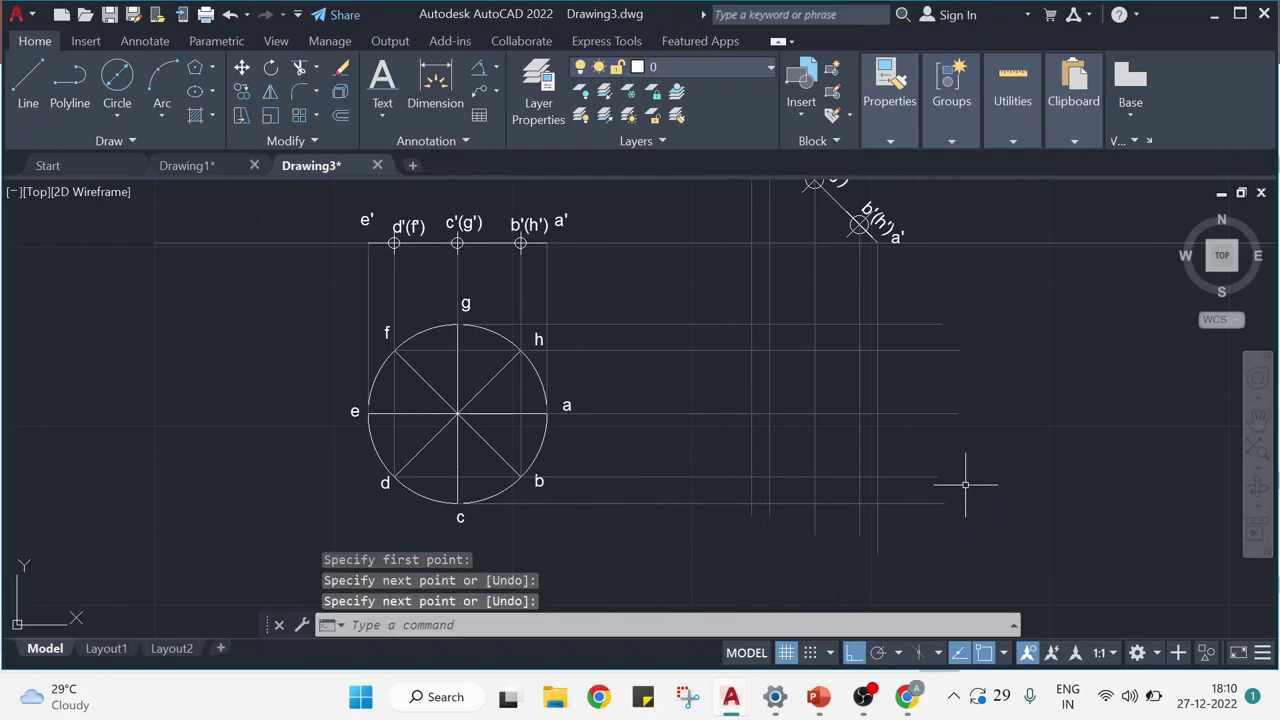
{"action": "key", "text": "Escape"}
{"action": "key", "text": "Escape"}
{"action": "key", "text": "Escape"}
Place point markers where the horizontal and vertical projectors of a, b, c and d intersect.
{"action": "scroll", "coordinate": [977, 457], "scroll_direction": "up", "scroll_amount": 2}
{"action": "middle_click_drag", "start_coordinate": [977, 457], "coordinate": [981, 488]}
{"action": "scroll", "coordinate": [990, 477], "scroll_direction": "down", "scroll_amount": 3}
{"action": "scroll", "coordinate": [920, 470], "scroll_direction": "up", "scroll_amount": 4}
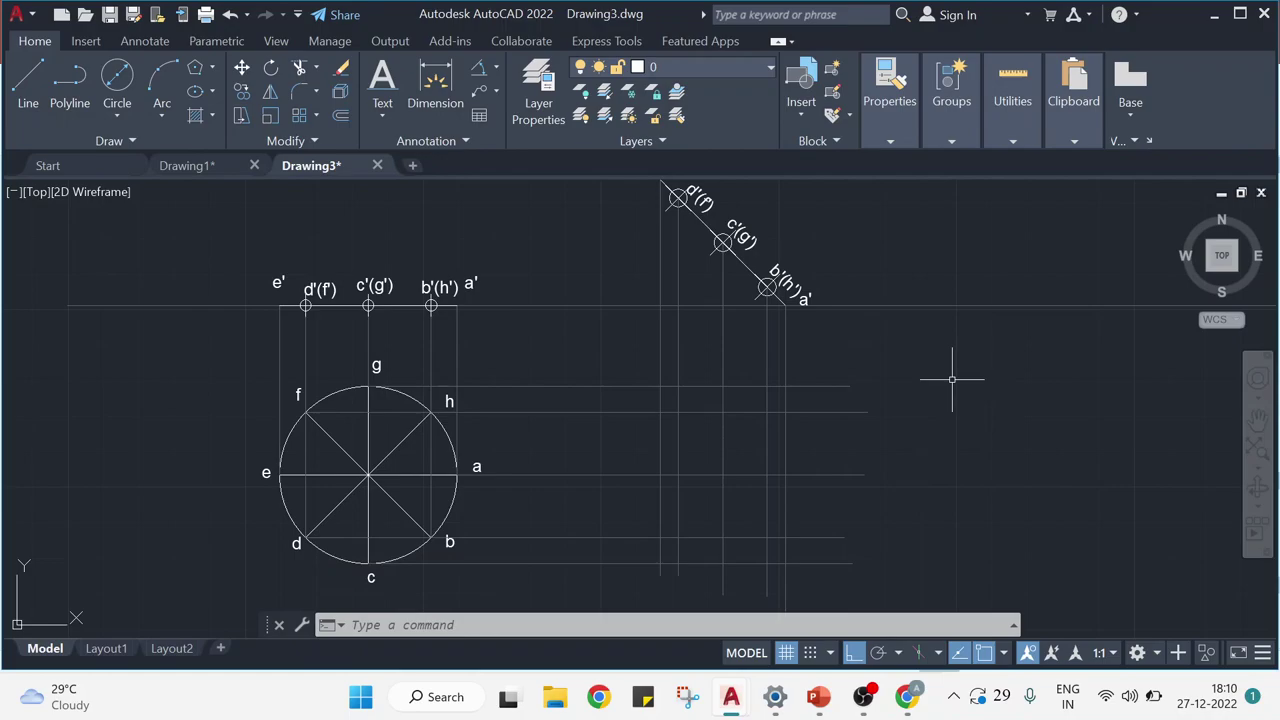
{"action": "left_click", "coordinate": [120, 143]}
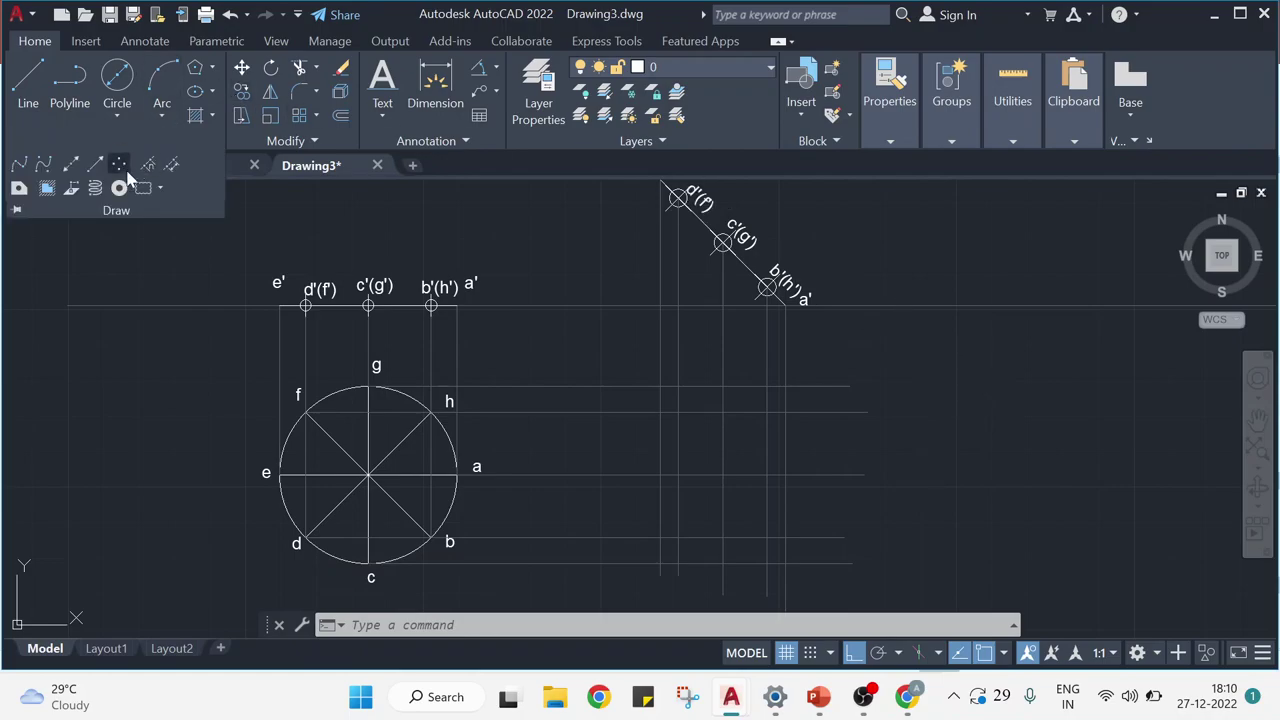
{"action": "left_click", "coordinate": [119, 166]}
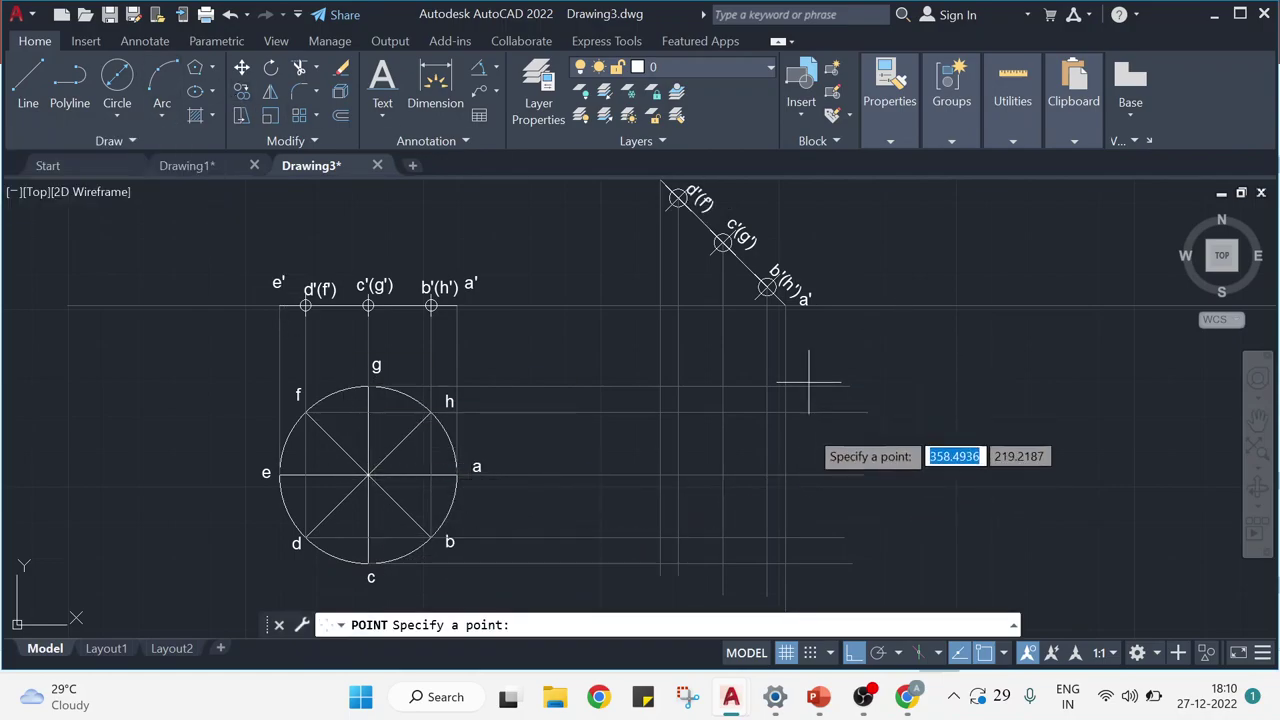
{"action": "left_click", "coordinate": [785, 475]}
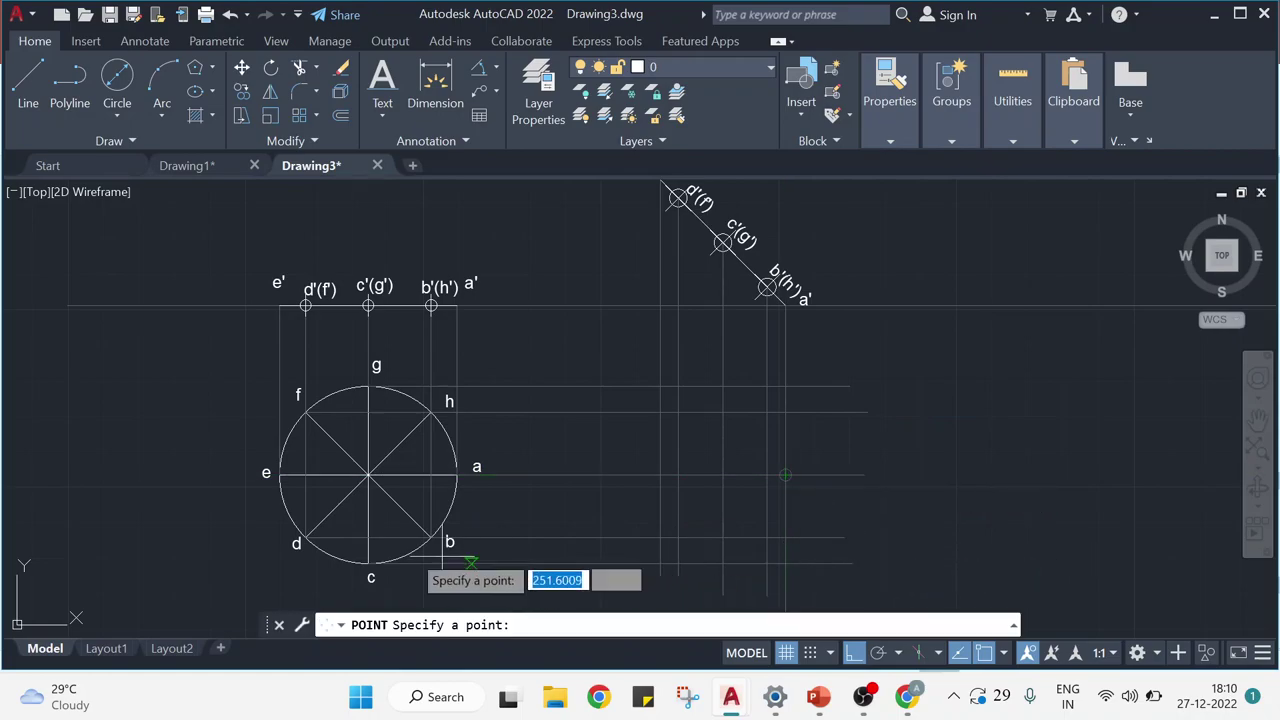
{"action": "left_click", "coordinate": [767, 538]}
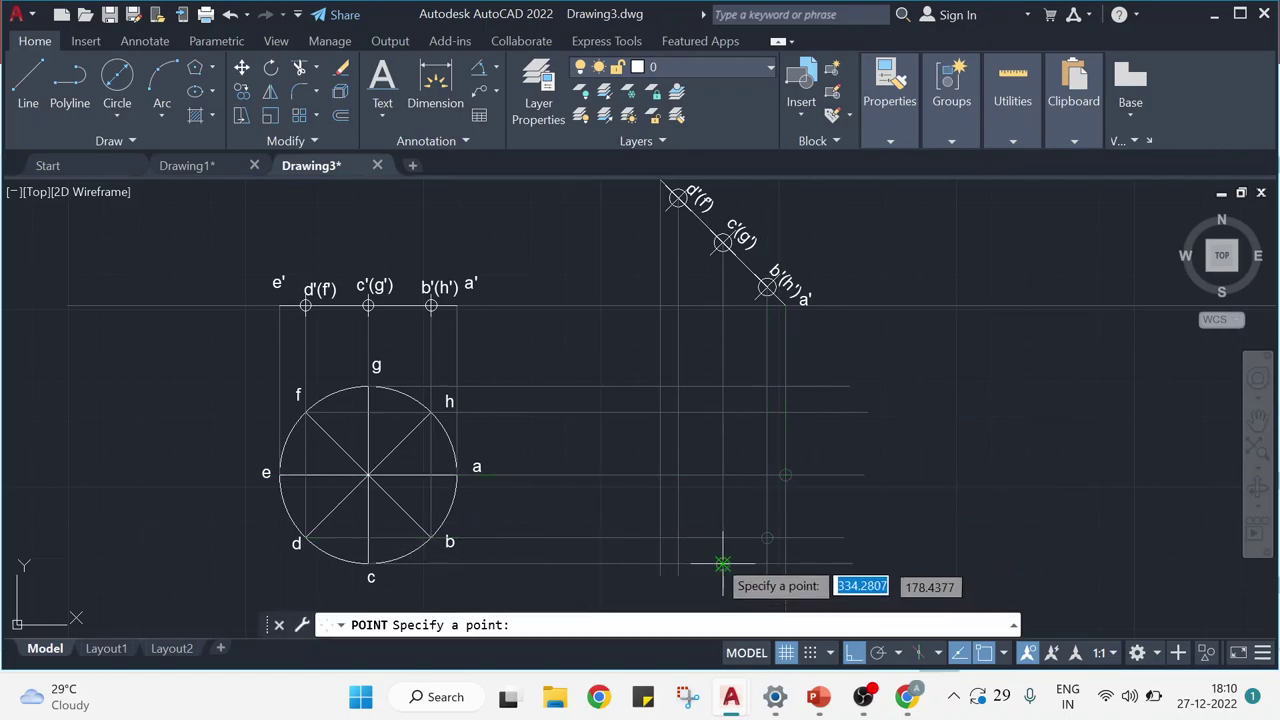
{"action": "left_click", "coordinate": [678, 538]}
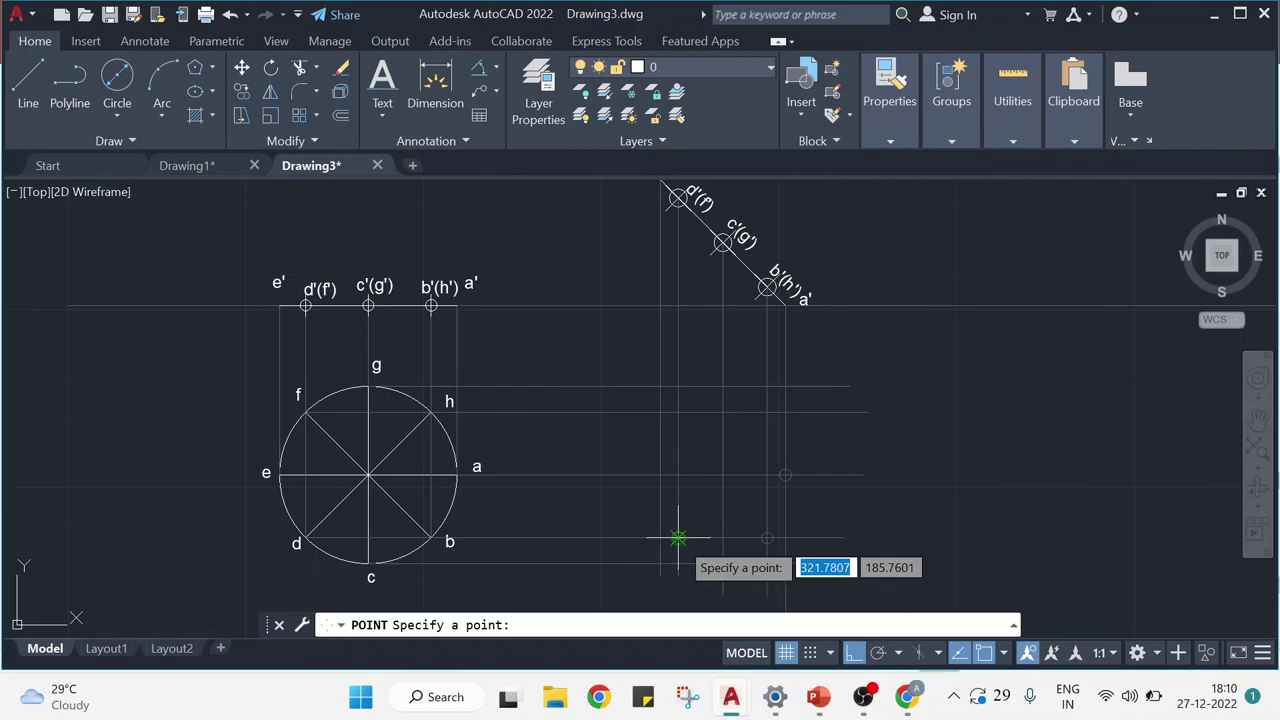
Place point markers where the horizontal and vertical projectors of e, f, g and h intersect.
{"action": "left_click", "coordinate": [660, 475]}
{"action": "left_click", "coordinate": [678, 411]}
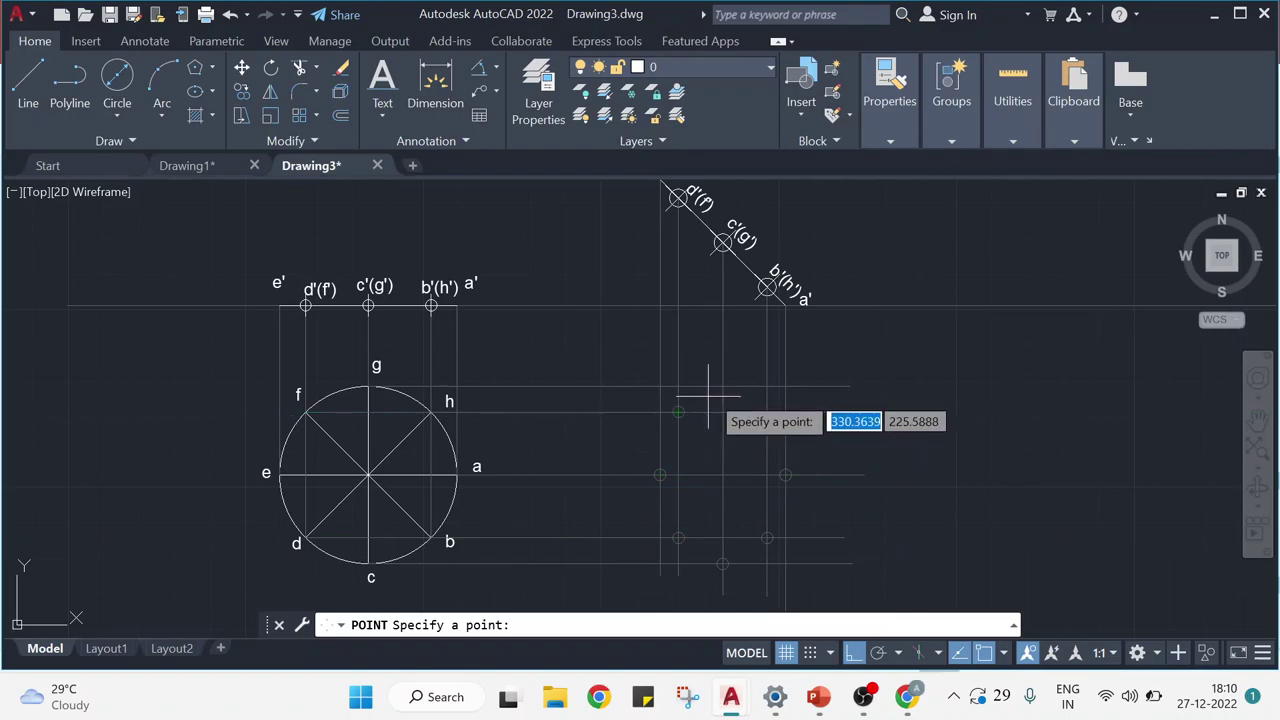
{"action": "left_click", "coordinate": [767, 411]}
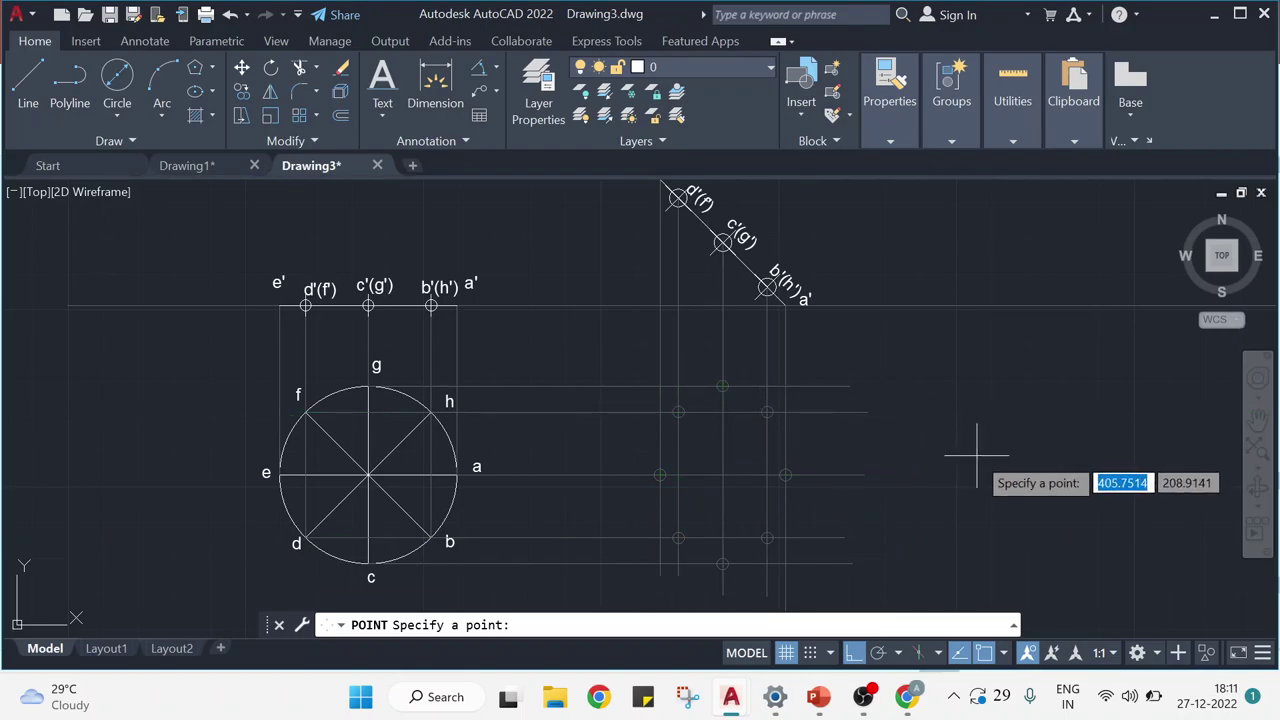
{"action": "key", "text": "Escape"}
{"action": "key", "text": "Escape"}
{"action": "key", "text": "Escape"}
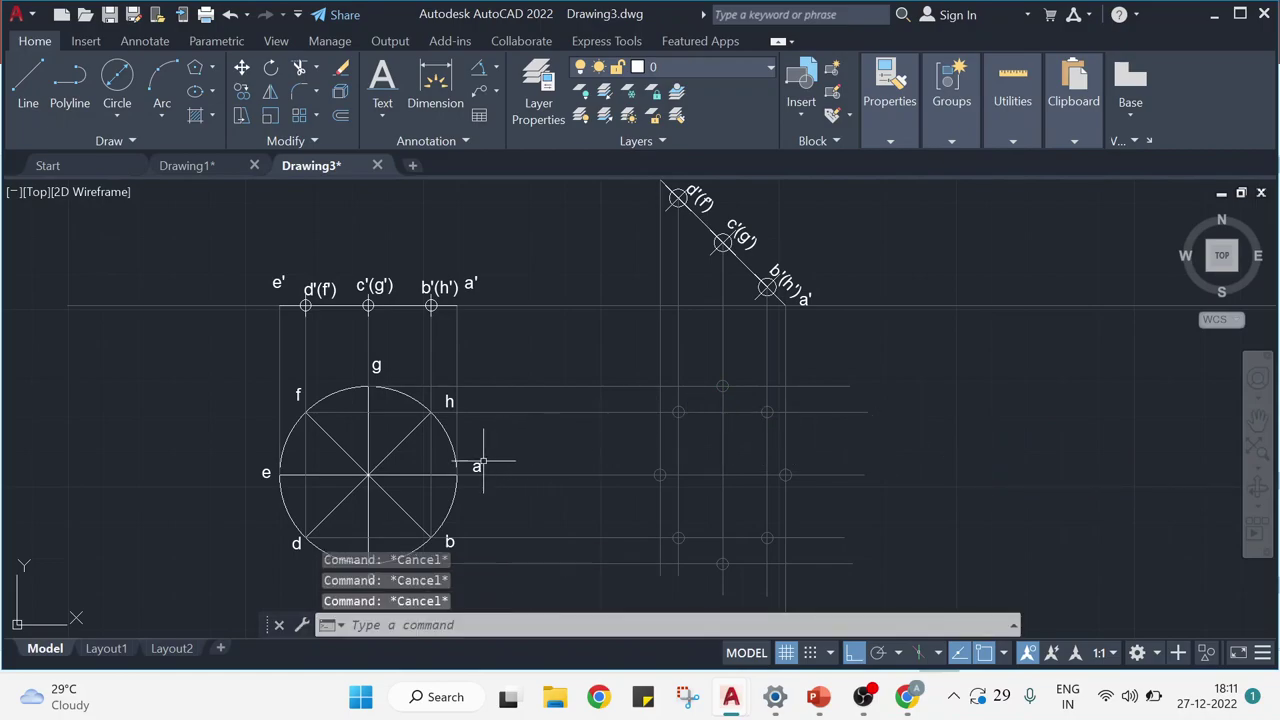
Copy the circle's a and b labels beside the corresponding point markers of the second top view.
{"action": "key", "text": "ctrl+c"}
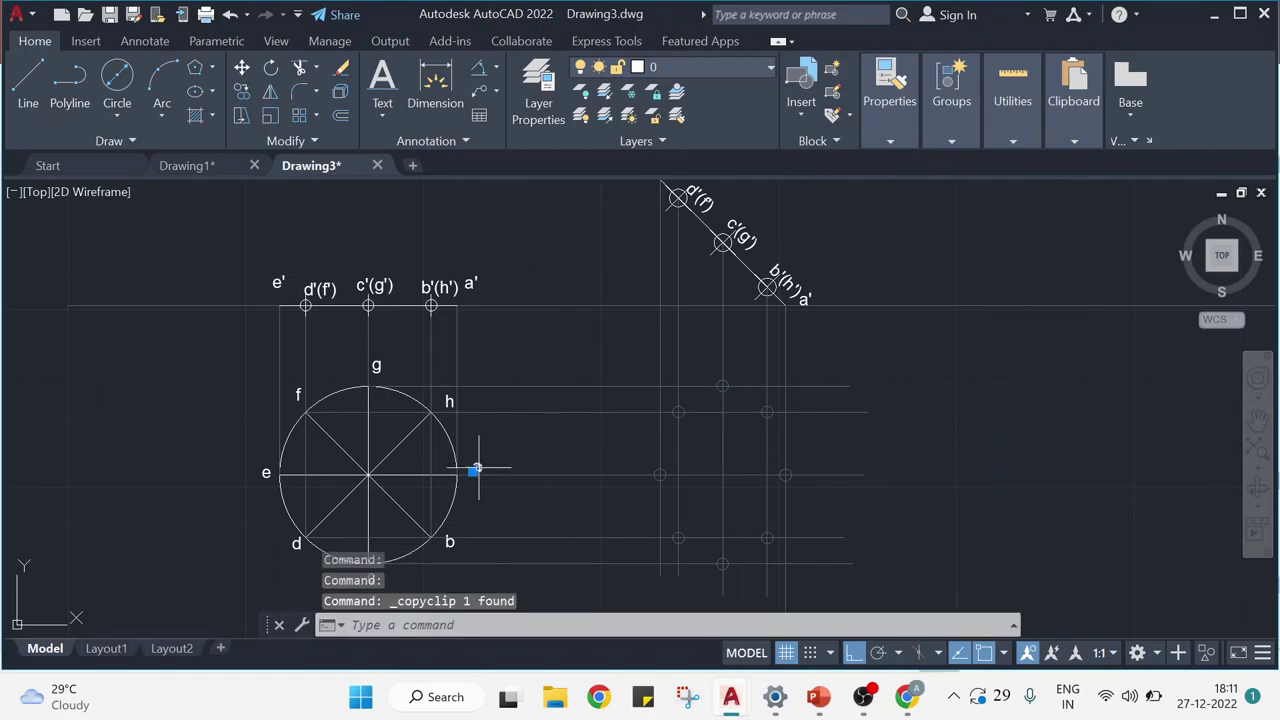
{"action": "key", "text": "ctrl+v"}
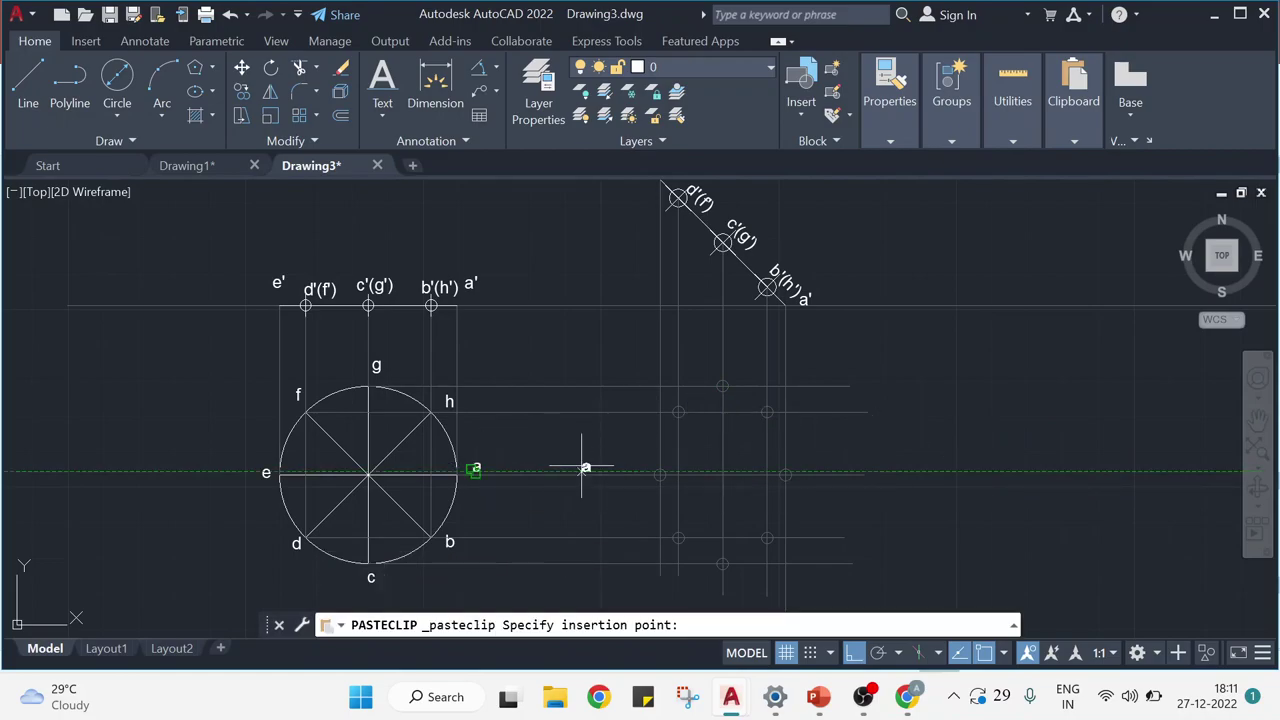
{"action": "left_click", "coordinate": [804, 470]}
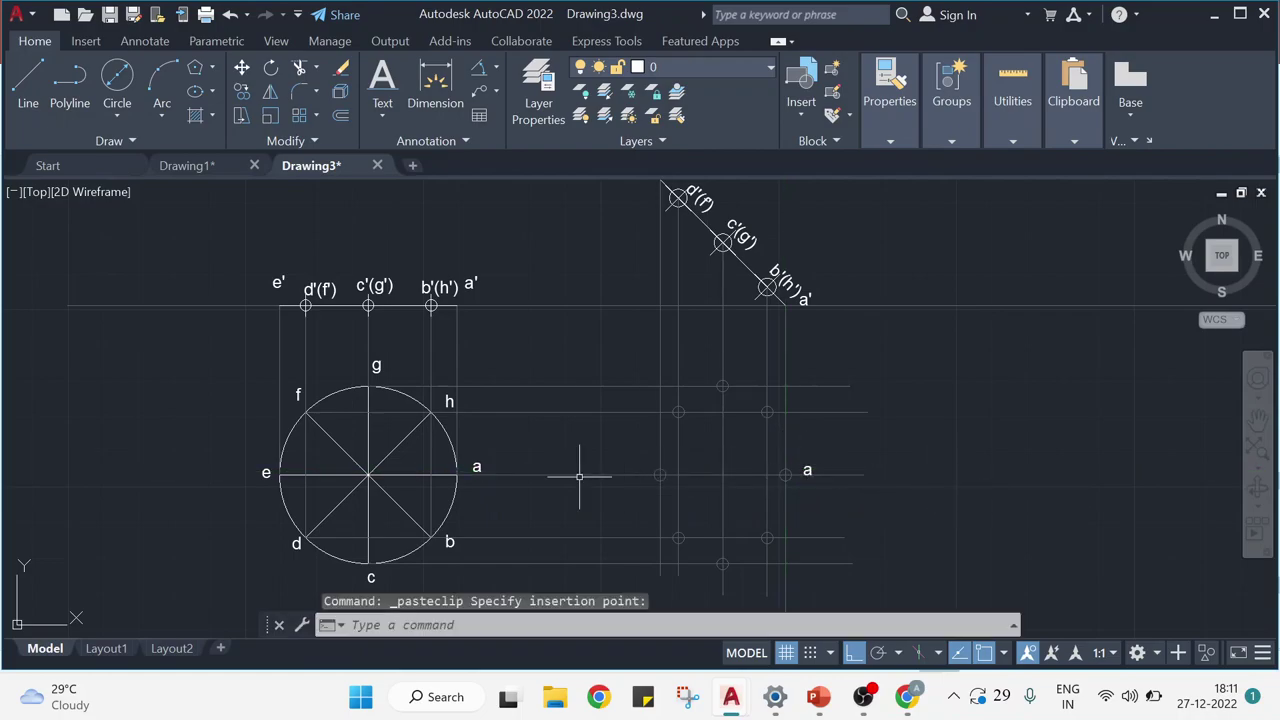
{"action": "left_click", "coordinate": [452, 542]}
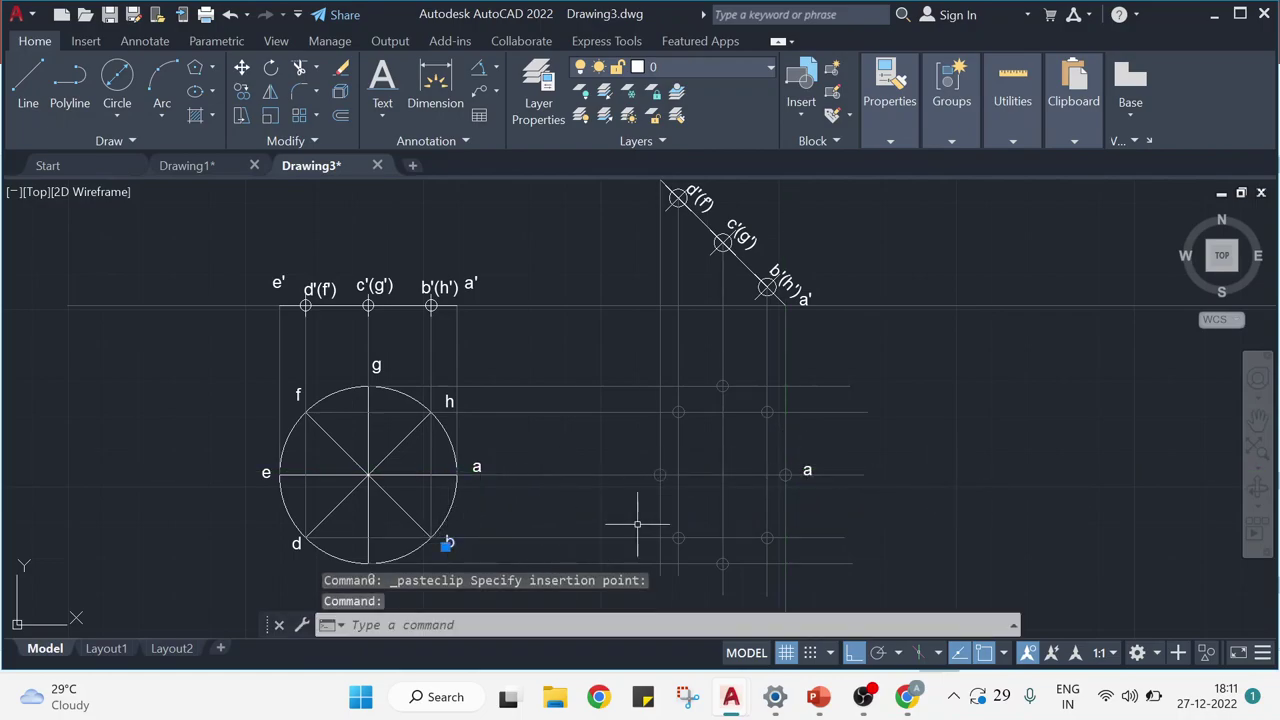
{"action": "key", "text": "ctrl+c"}
{"action": "key", "text": "ctrl+v"}
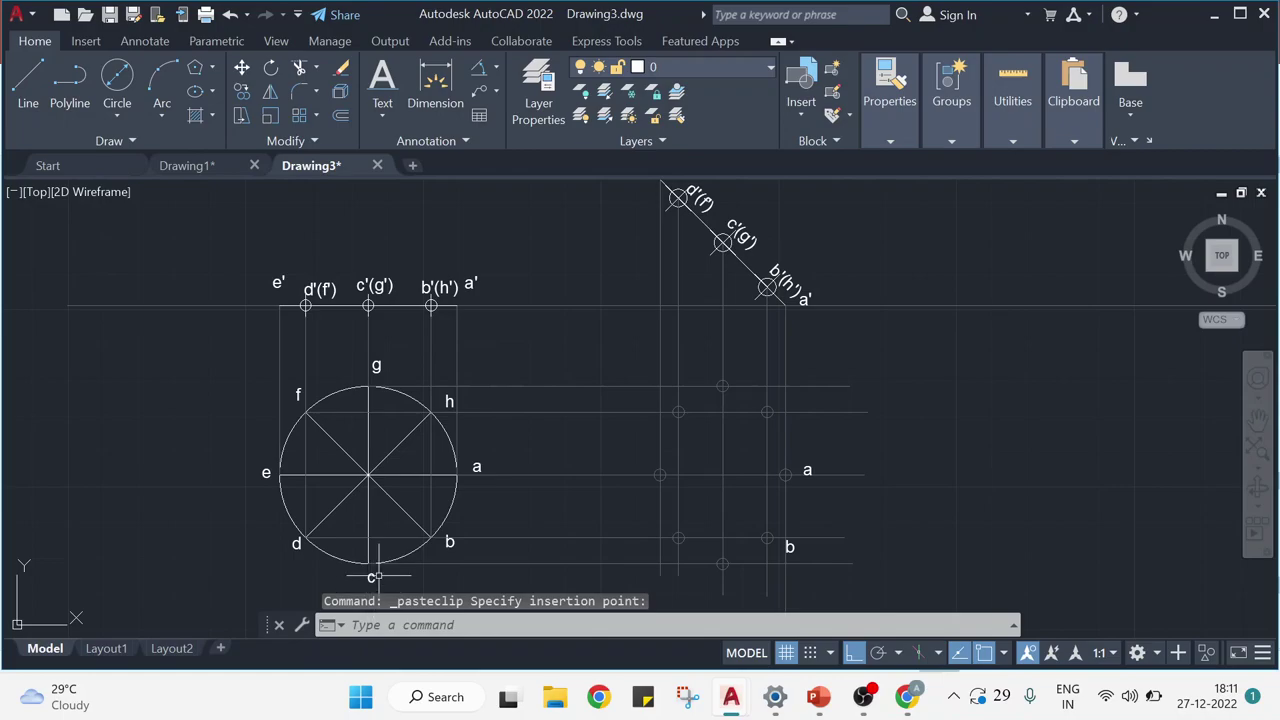
Copy the circle's c and d labels beside the corresponding point markers of the second top view.
{"action": "key", "text": "ctrl+v"}
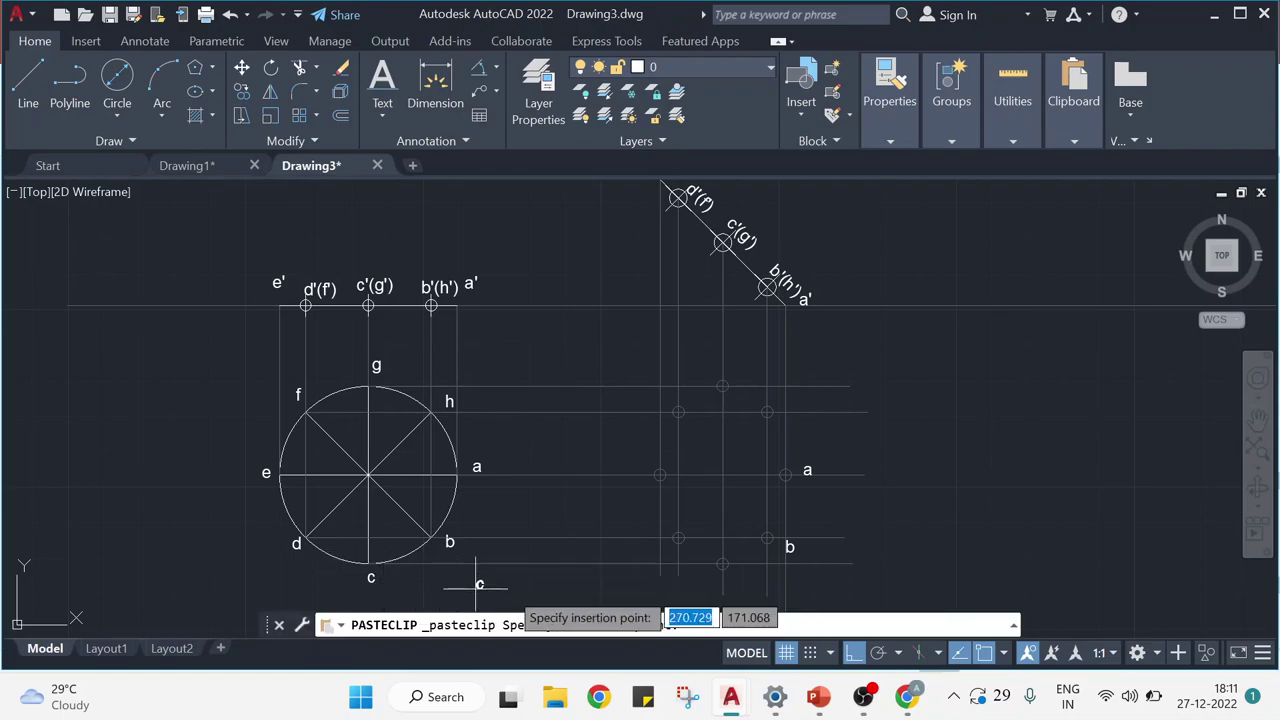
{"action": "left_click", "coordinate": [708, 583]}
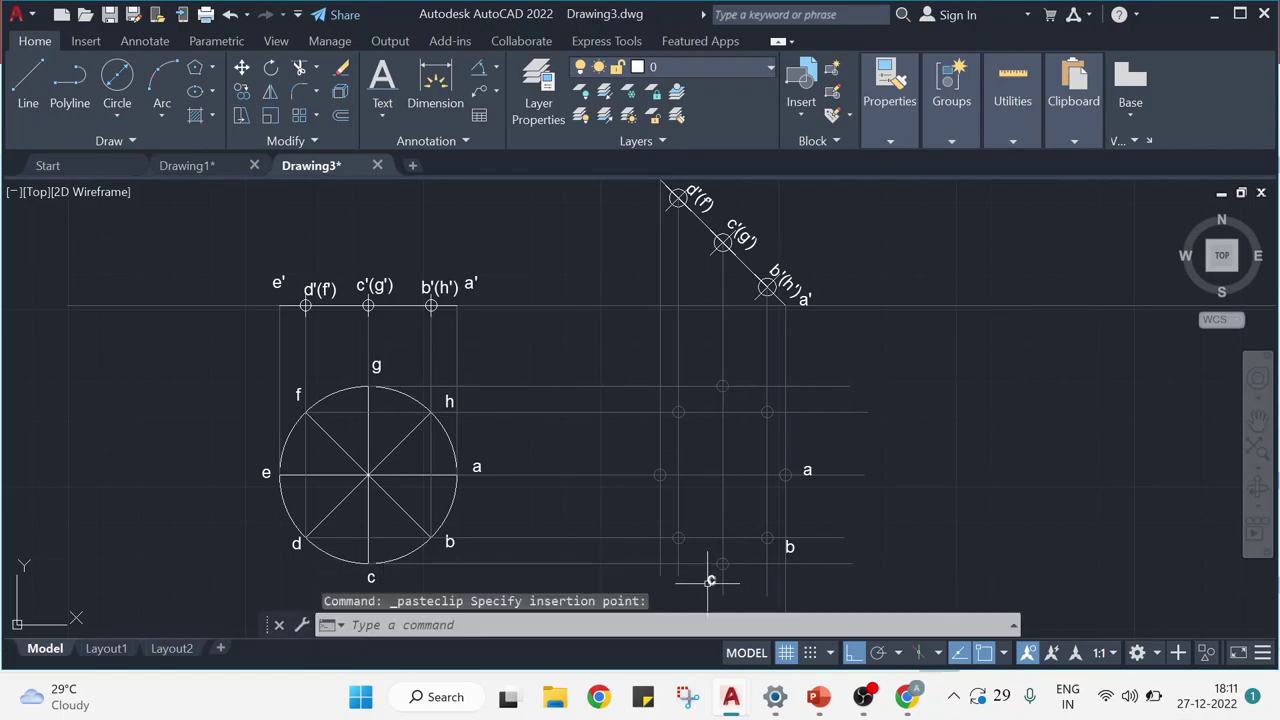
{"action": "left_click", "coordinate": [295, 545]}
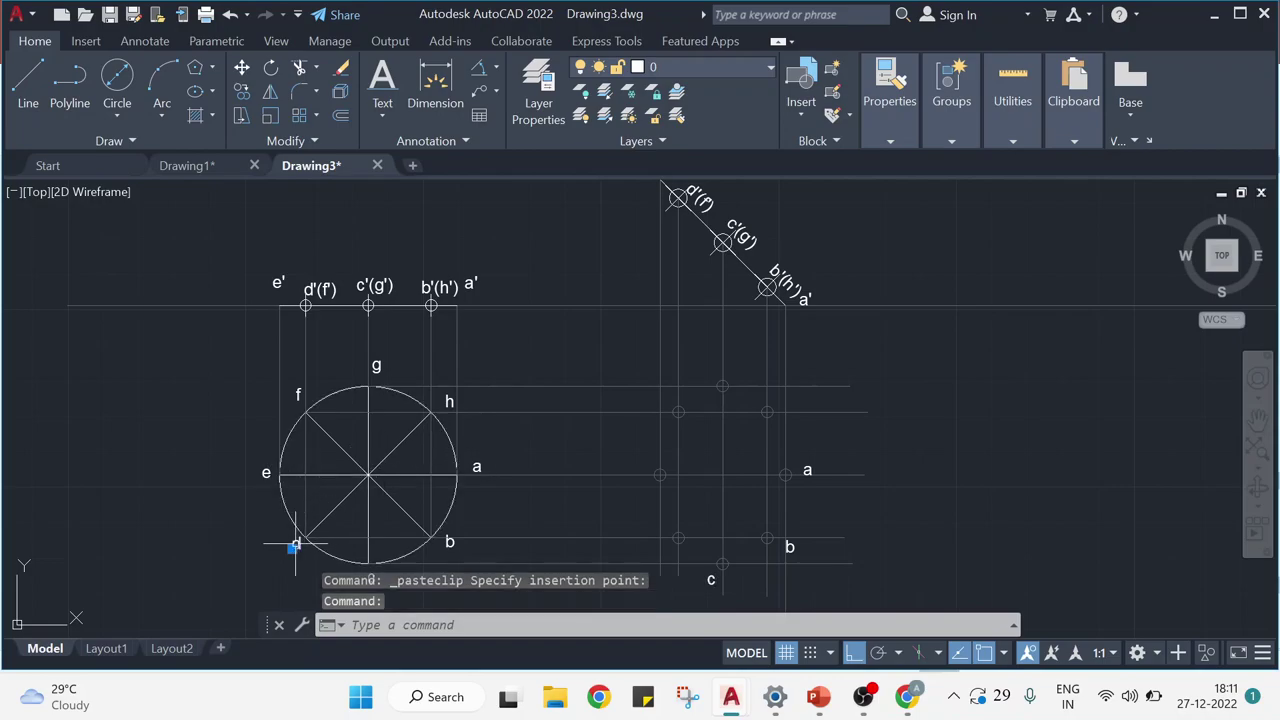
{"action": "key", "text": "ctrl+c"}
{"action": "key", "text": "ctrl+v"}
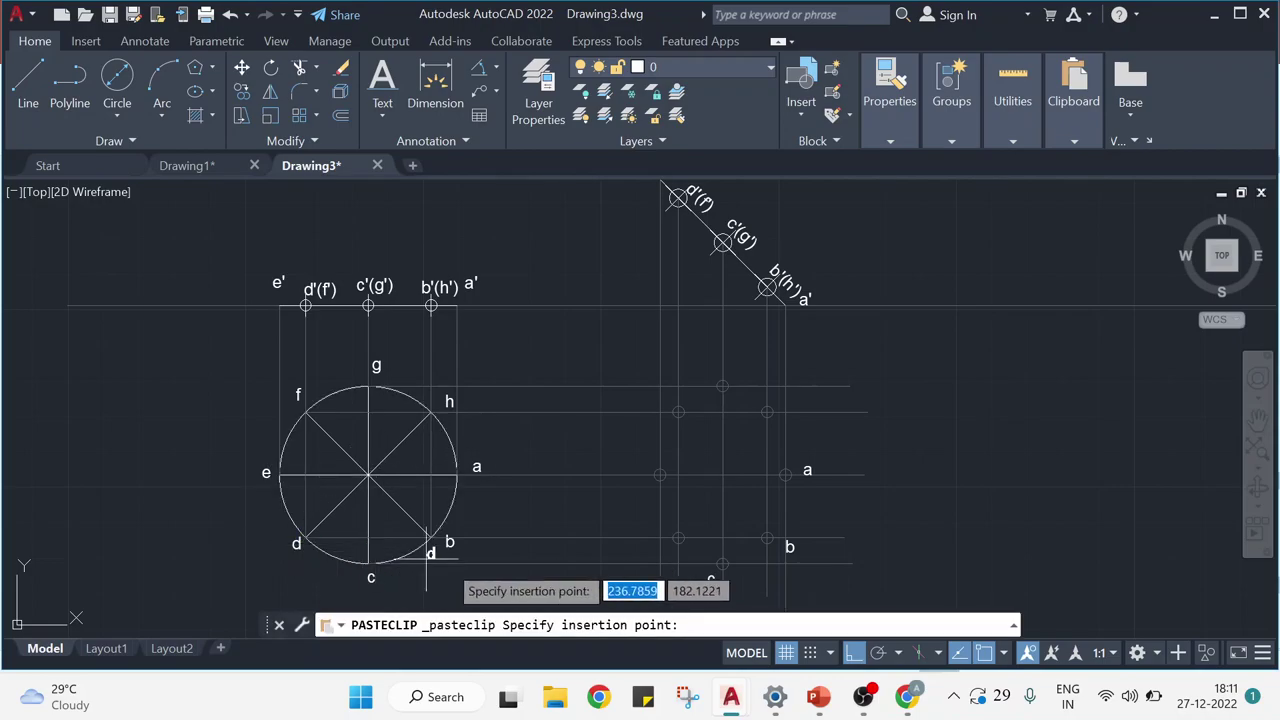
{"action": "left_click", "coordinate": [661, 559]}
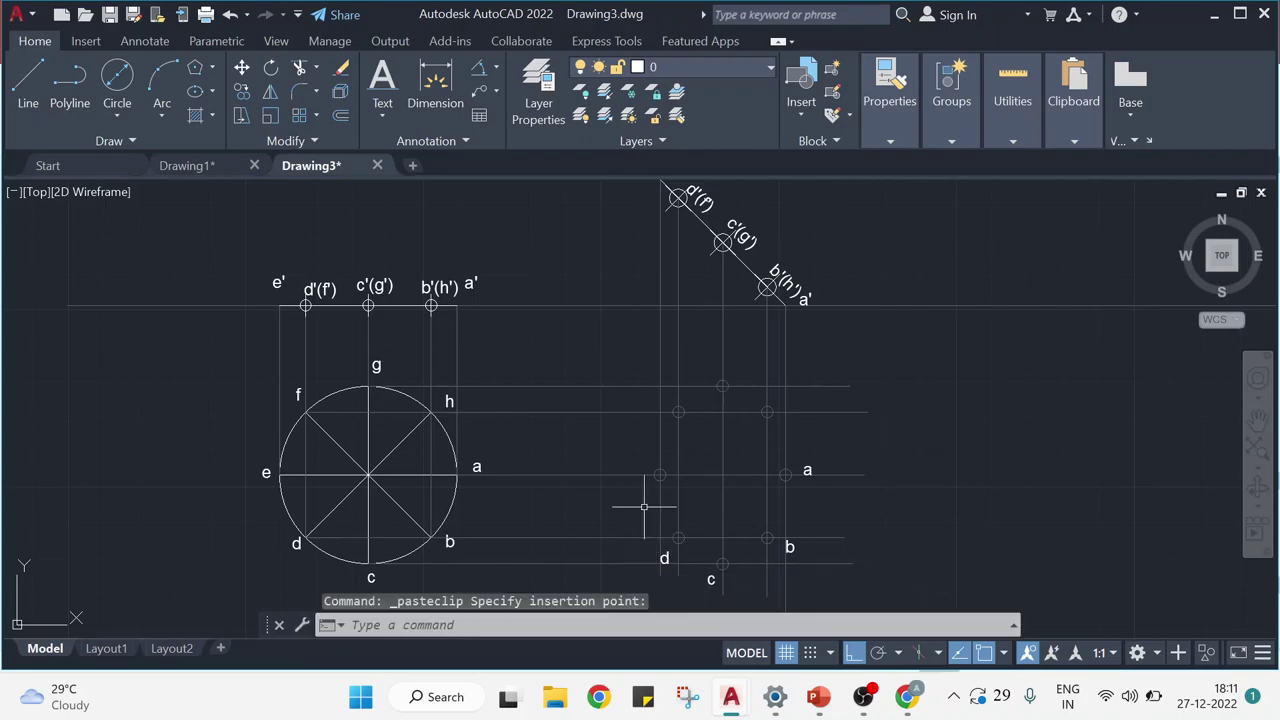
Copy the circle's e label beside the e point marker of the second top view.
{"action": "left_click", "coordinate": [267, 473]}
{"action": "key", "text": "ctrl+c"}
{"action": "key", "text": "ctrl+v"}
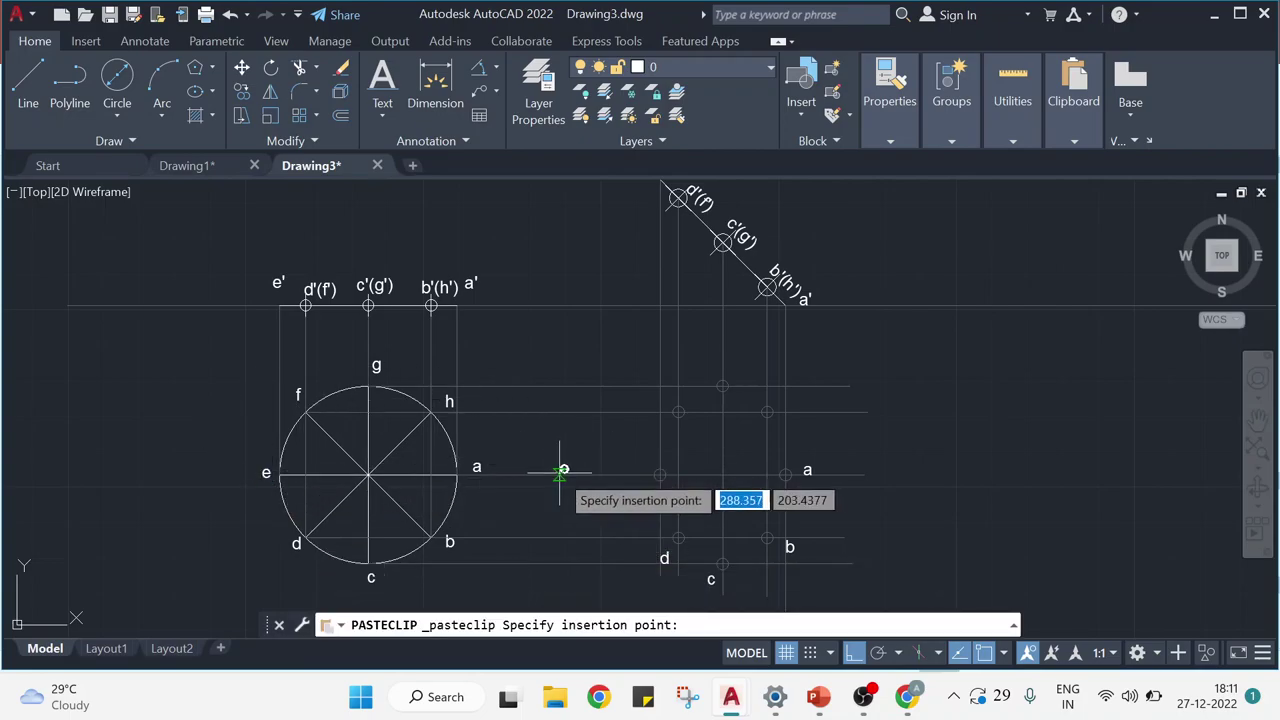
{"action": "left_click", "coordinate": [637, 490]}
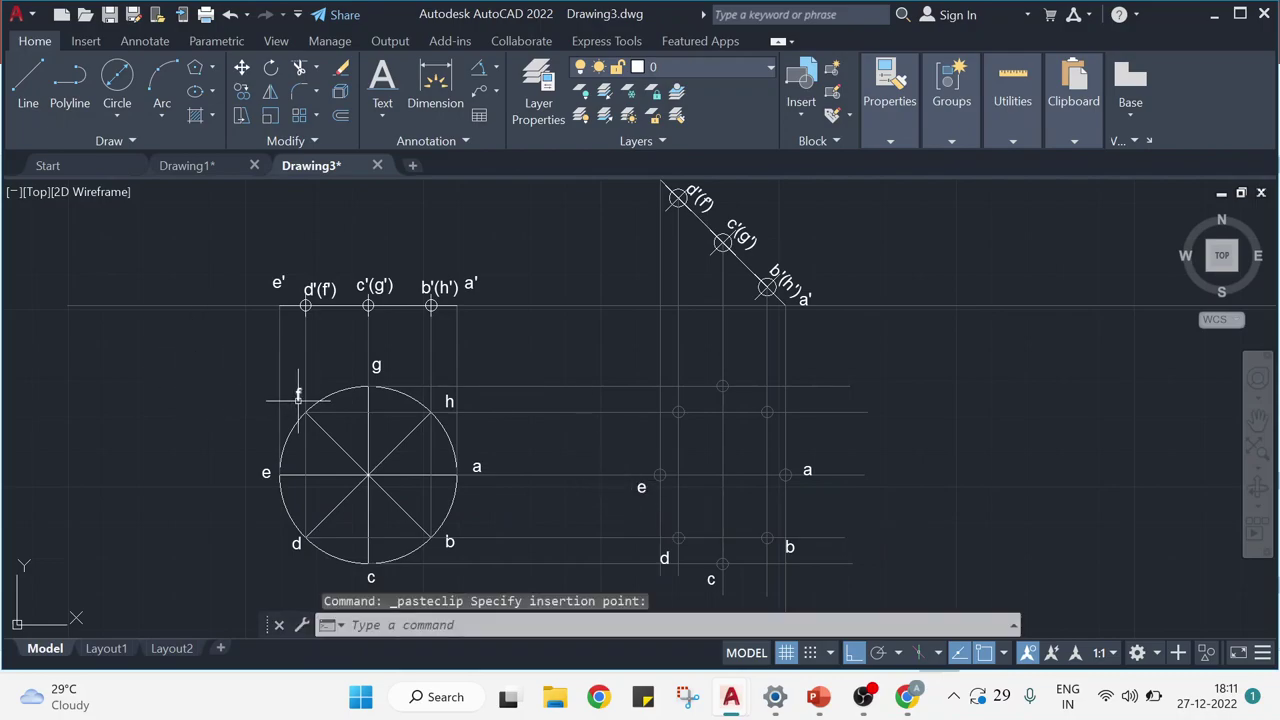
Copy the circle's f and g labels beside the corresponding point markers of the second top view.
{"action": "left_click", "coordinate": [297, 400]}
{"action": "key", "text": "ctrl+c"}
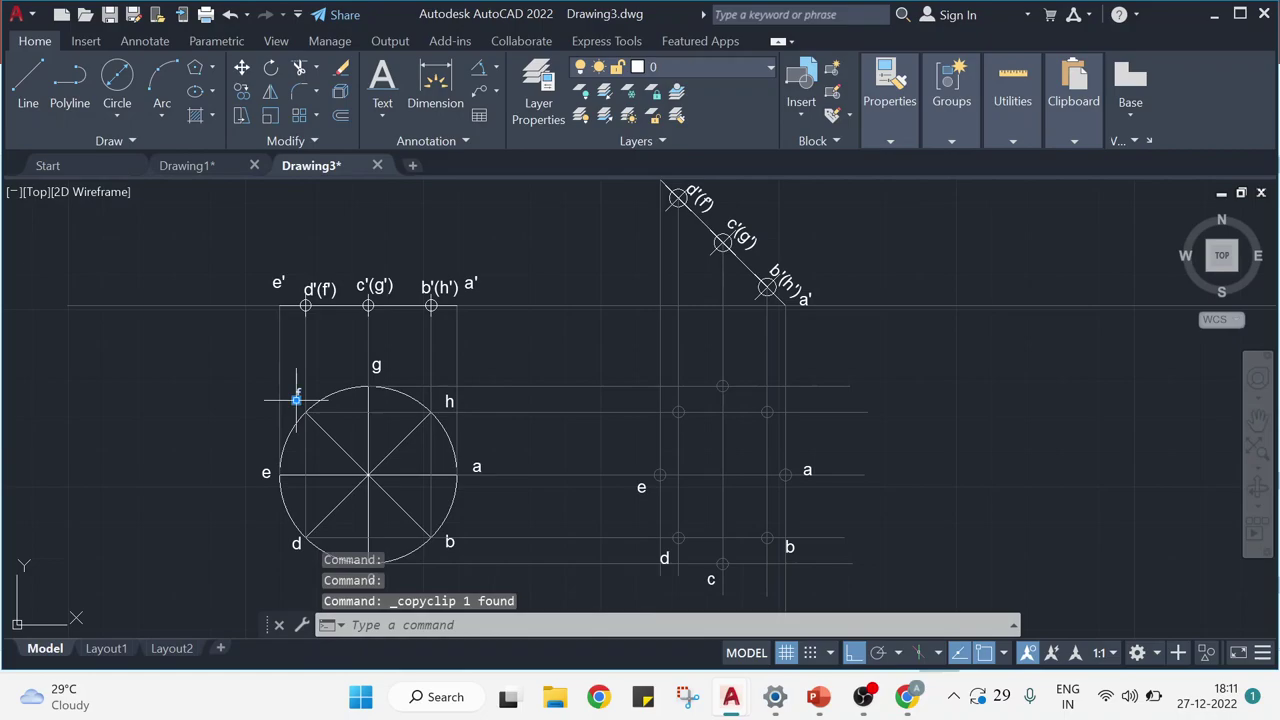
{"action": "key", "text": "ctrl+v"}
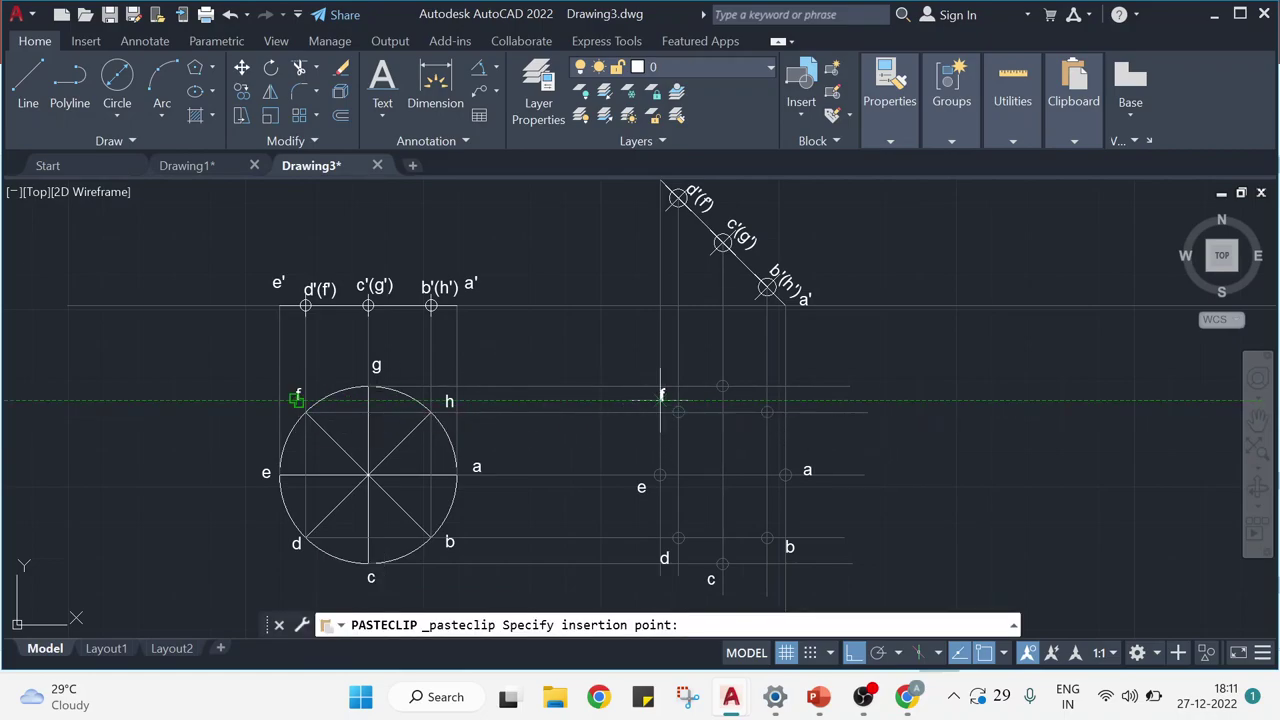
{"action": "left_click", "coordinate": [663, 398]}
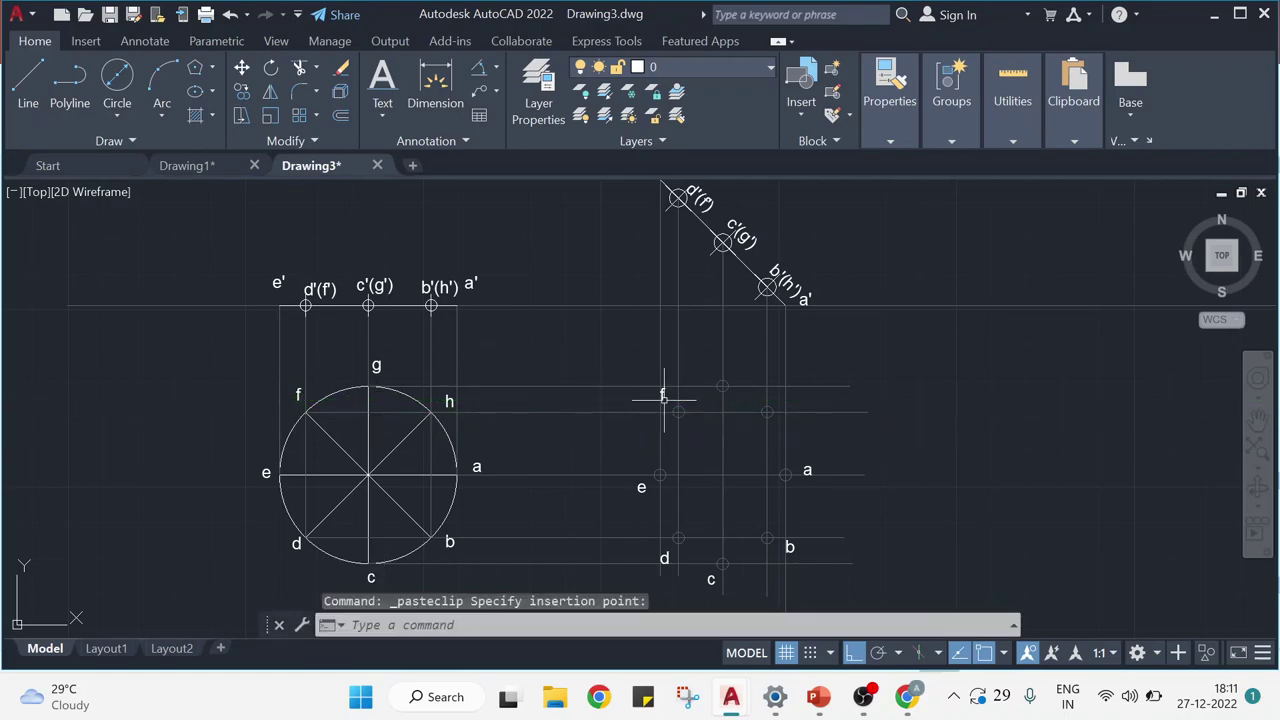
{"action": "left_click", "coordinate": [373, 368]}
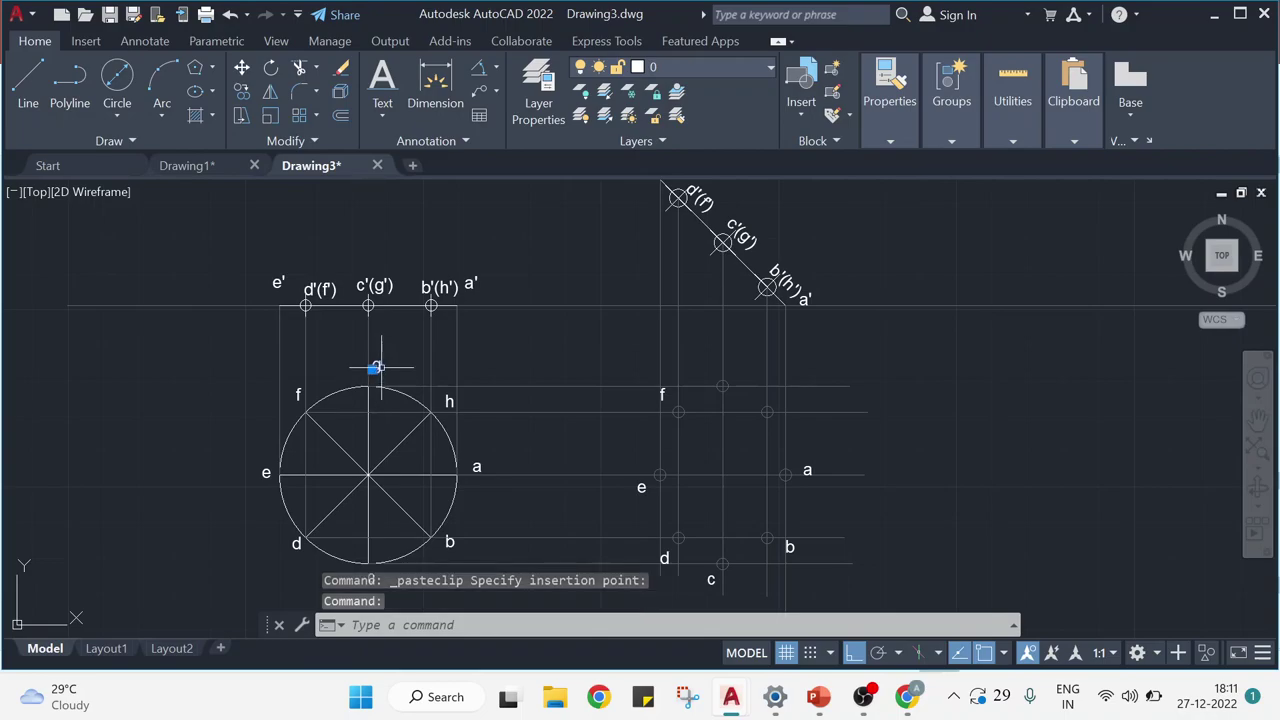
{"action": "key", "text": "ctrl+c"}
{"action": "key", "text": "ctrl+v"}
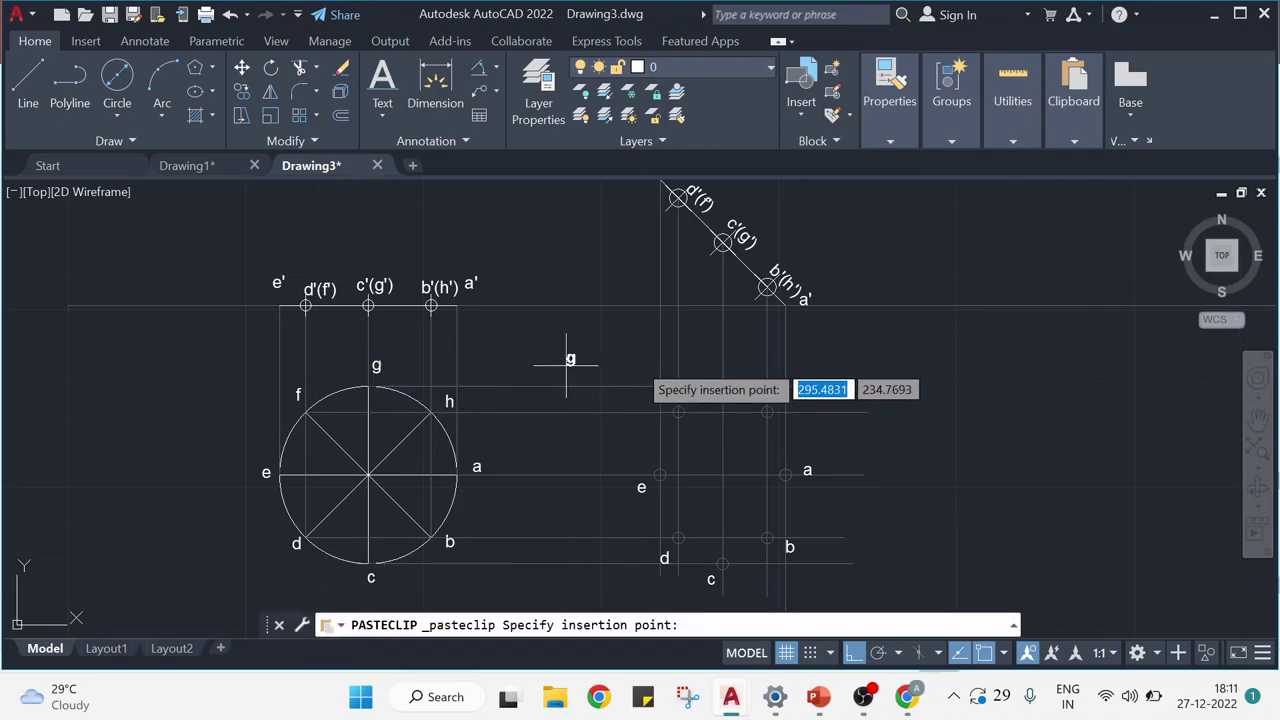
{"action": "left_click", "coordinate": [708, 368]}
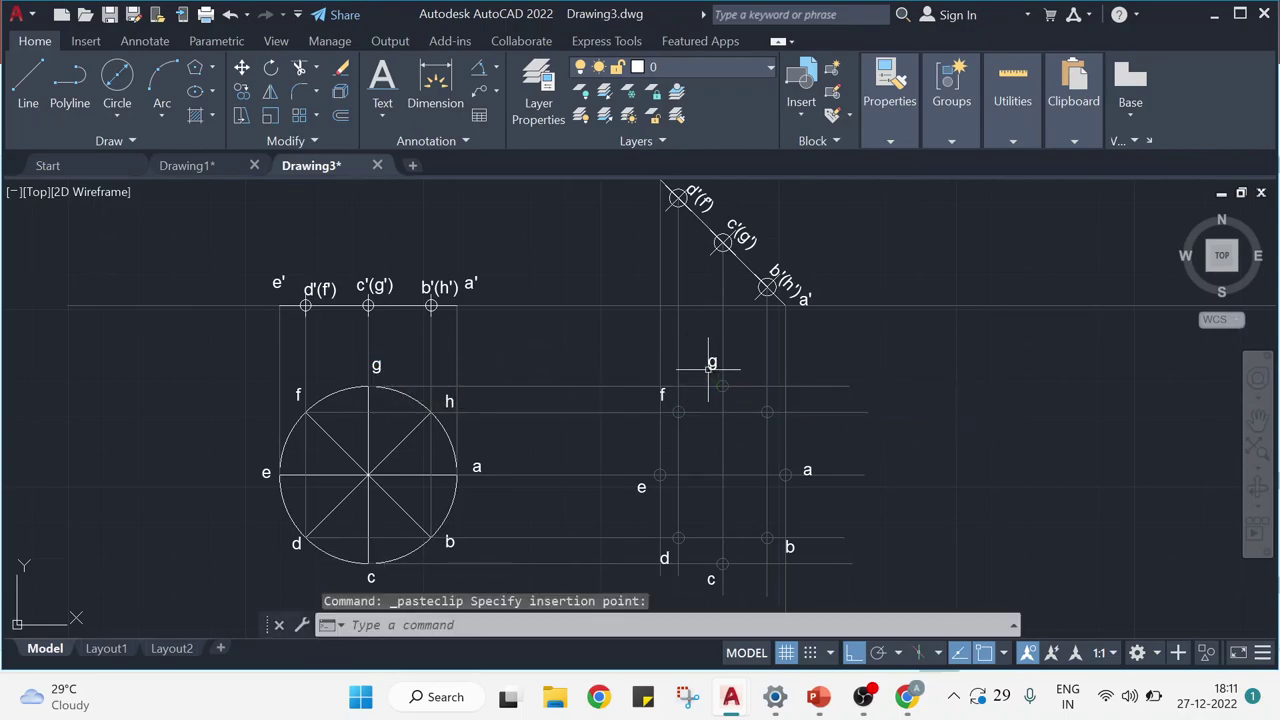
Copy the circle's h label beside the h point marker of the second top view.
{"action": "left_click", "coordinate": [446, 404]}
{"action": "key", "text": "ctrl+c"}
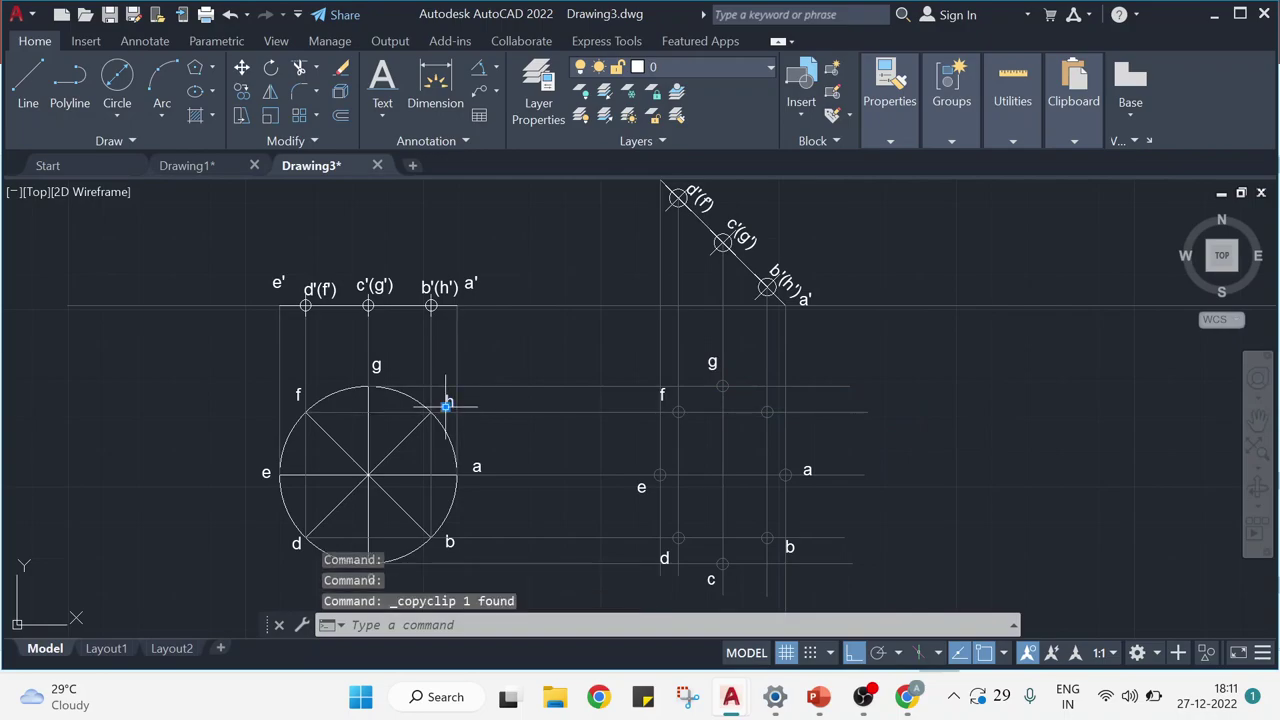
{"action": "key", "text": "ctrl+v"}
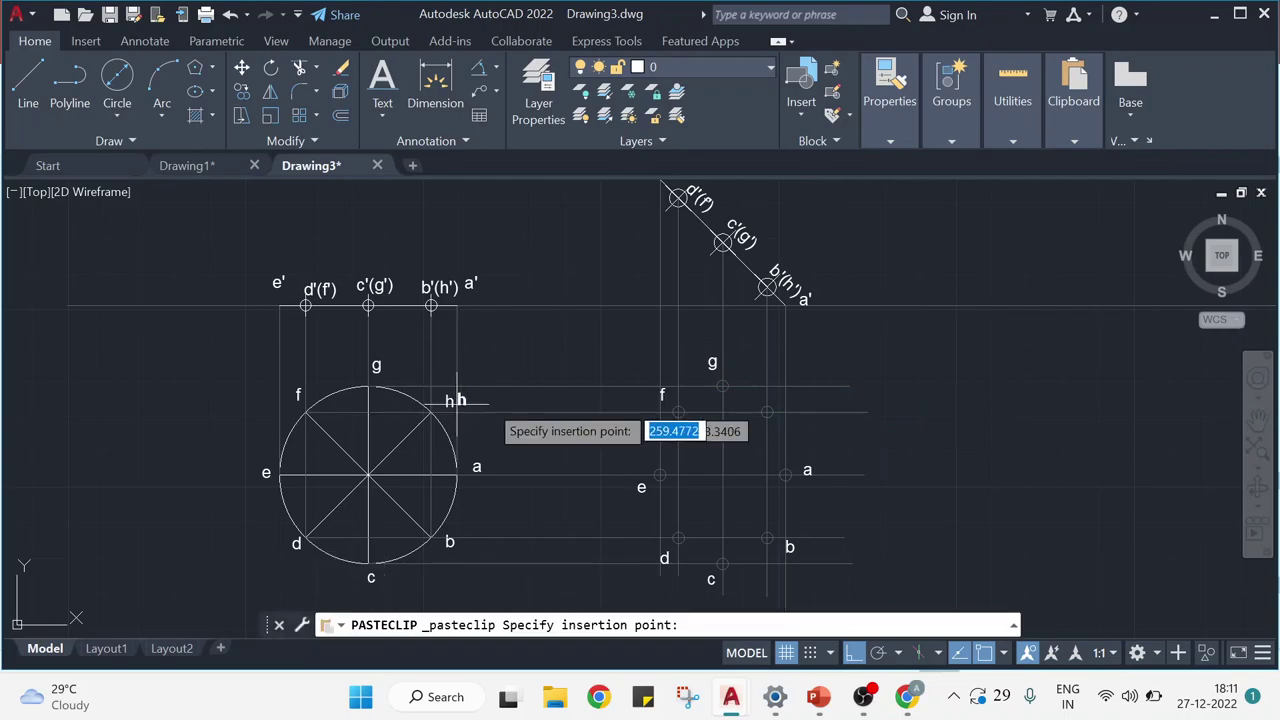
{"action": "left_click", "coordinate": [770, 395]}
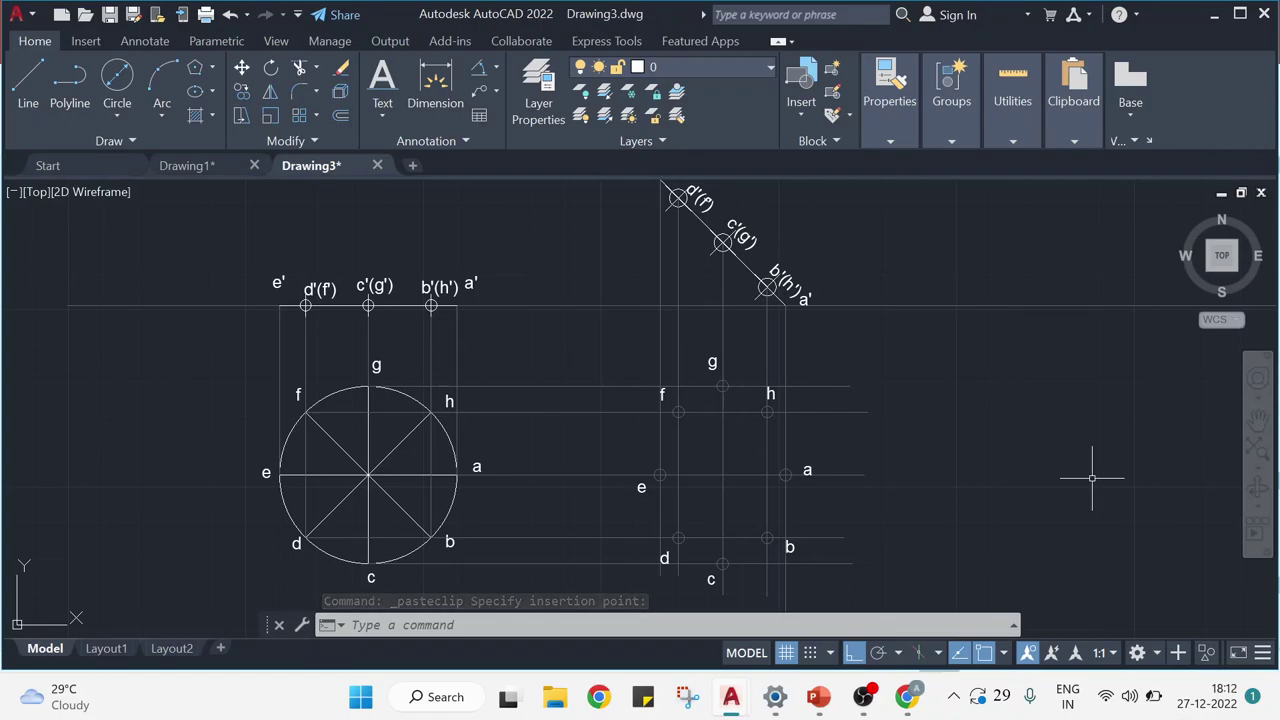
{"action": "type", "text": "spline"}
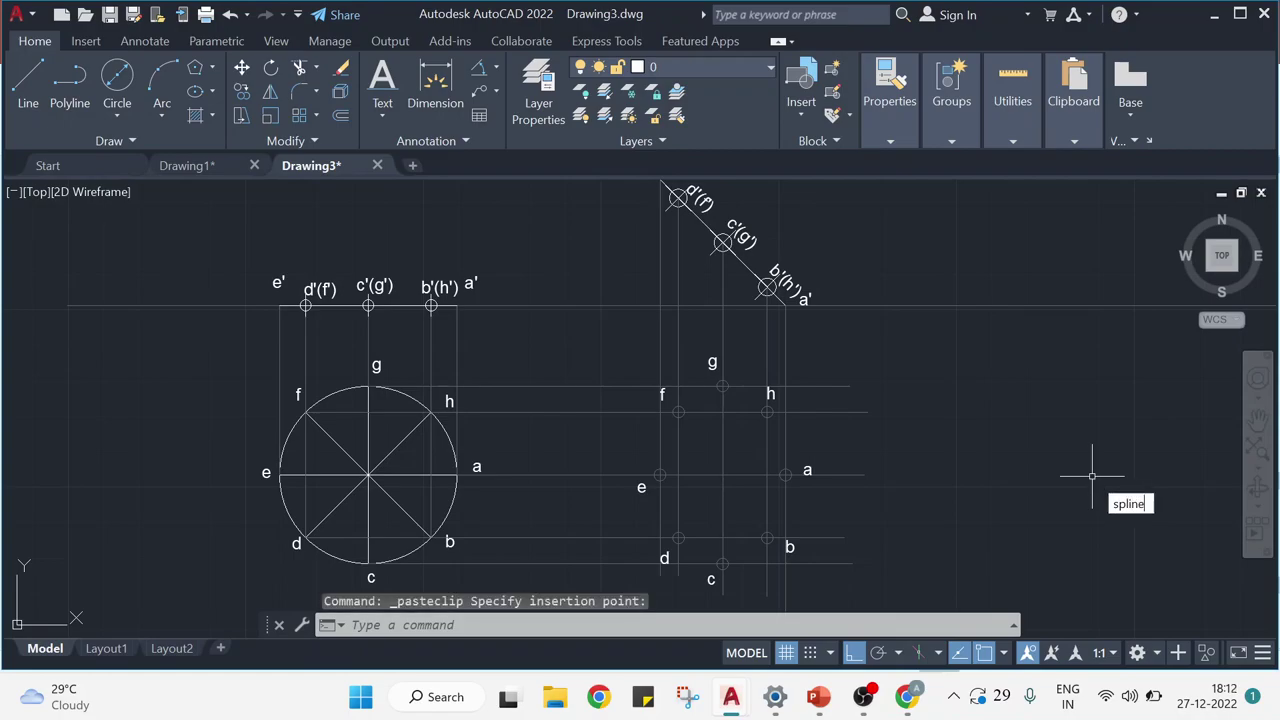
{"action": "key", "text": "Return"}
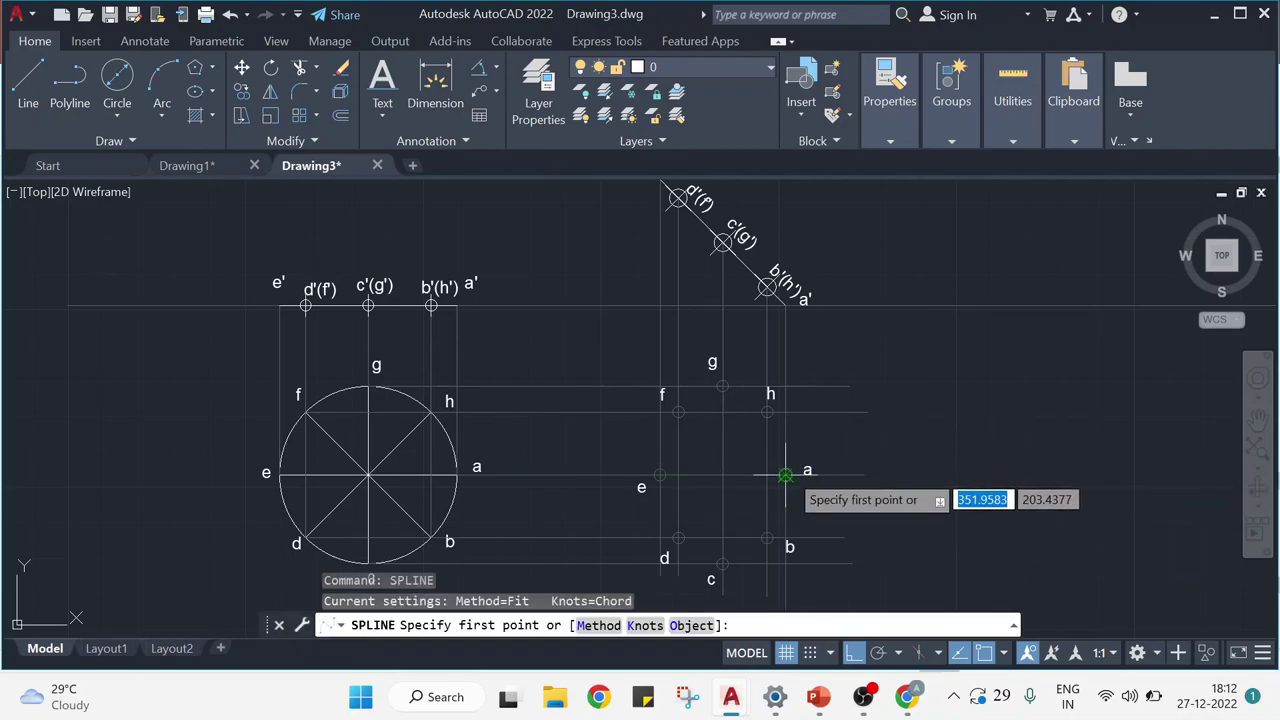
{"action": "key", "text": "Escape"}
{"action": "key", "text": "Escape"}
{"action": "key", "text": "Escape"}
{"action": "key", "text": "Escape"}
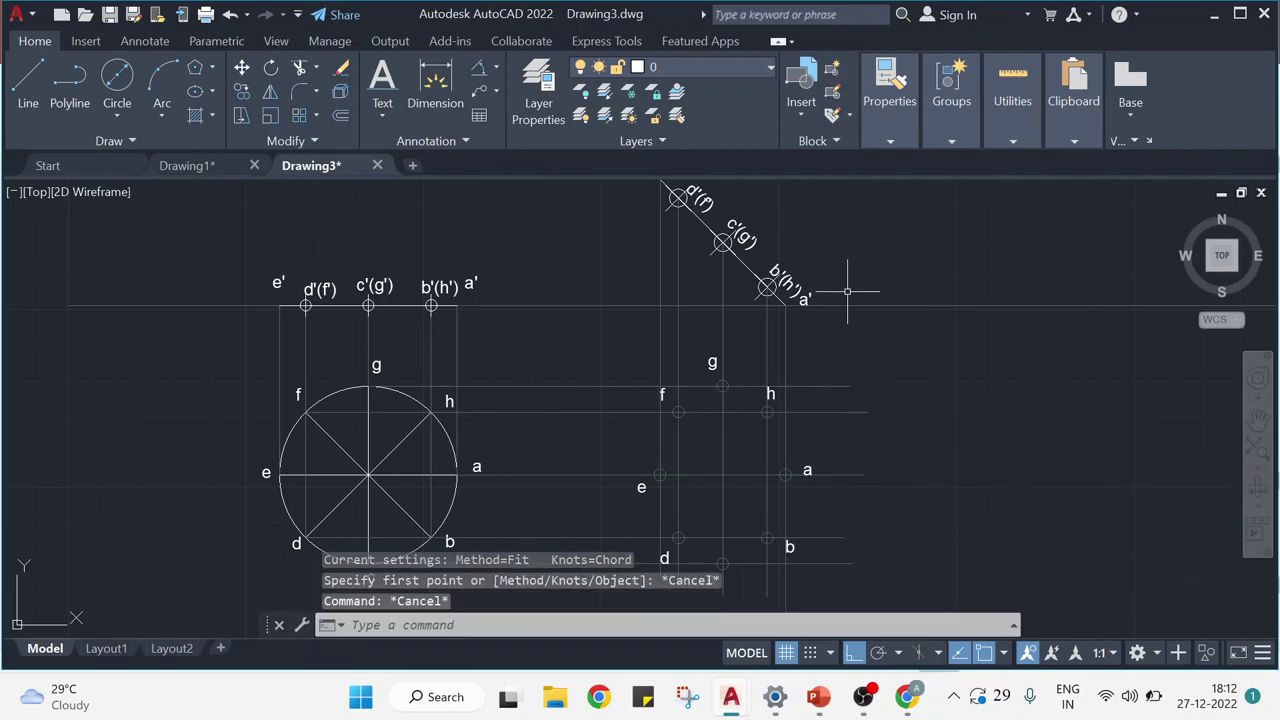
{"action": "left_click", "coordinate": [888, 143]}
{"action": "left_click", "coordinate": [1035, 165]}
{"action": "left_click", "coordinate": [990, 188]}
Draw a spline through point markers a, b, c, d, e, f, g and h of the second top view, ending back at a.
{"action": "type", "text": "spl"}
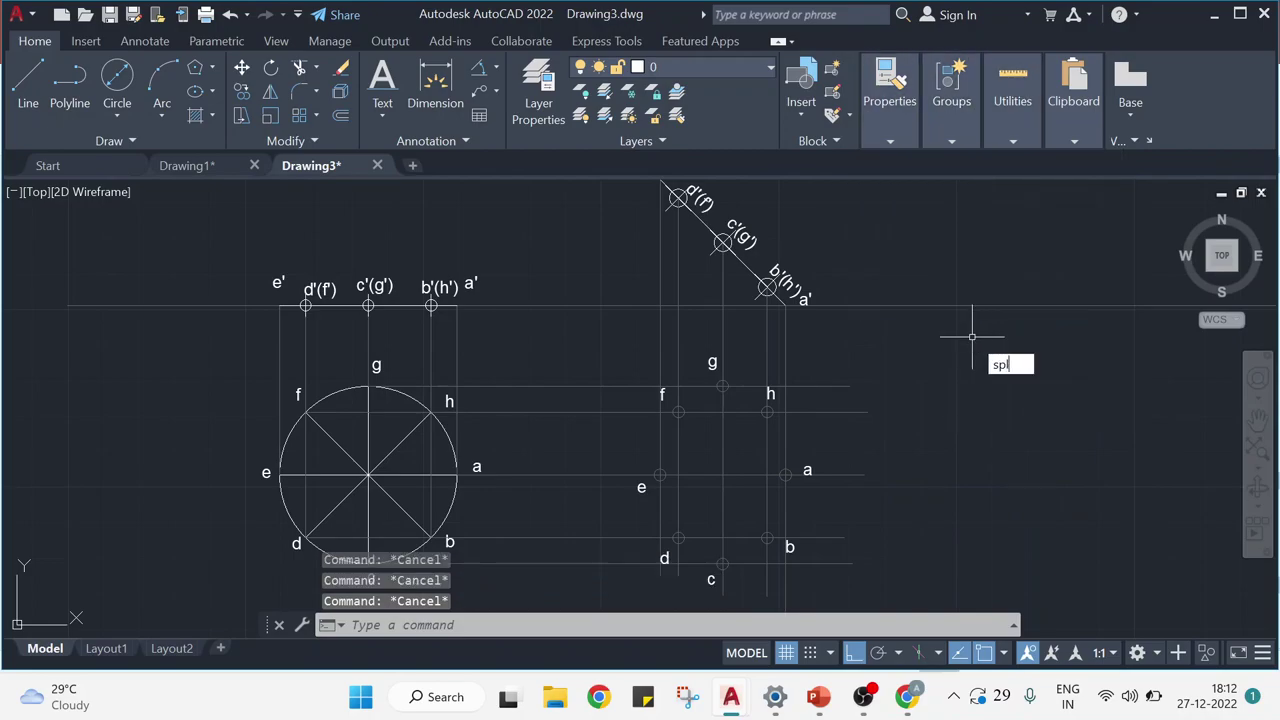
{"action": "key", "text": "Return"}
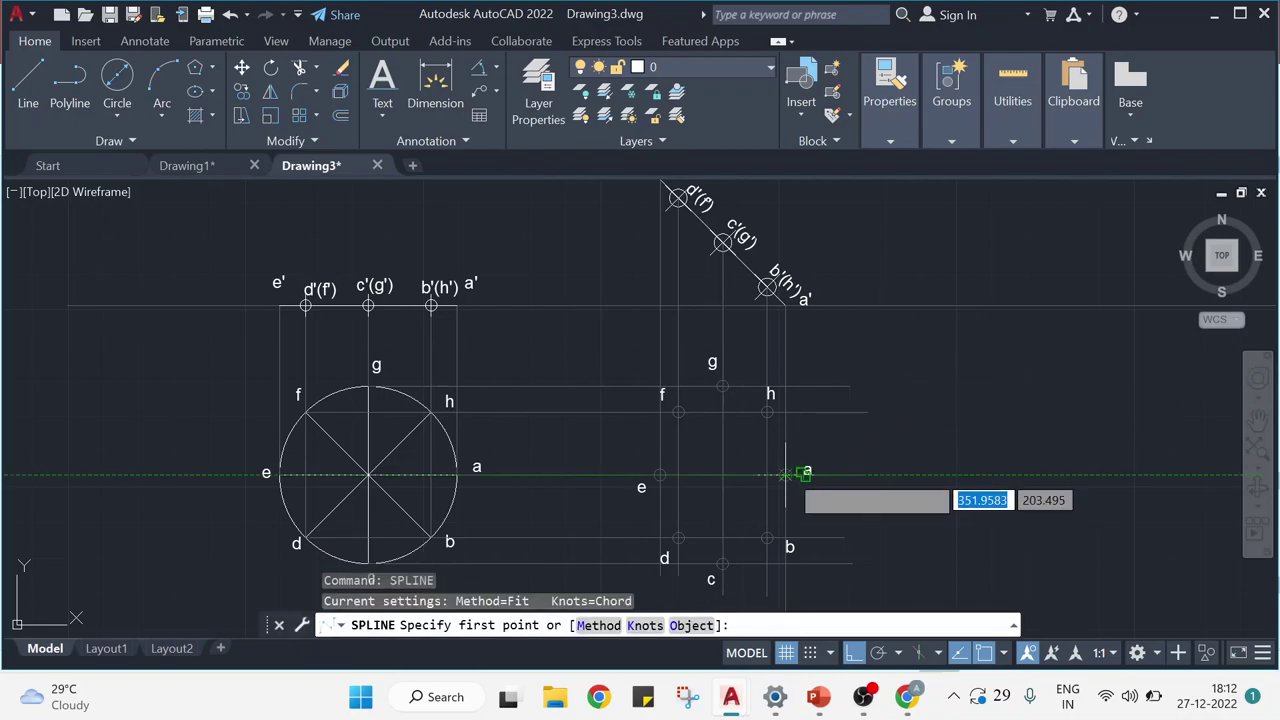
{"action": "left_click", "coordinate": [785, 474]}
{"action": "left_click", "coordinate": [767, 538]}
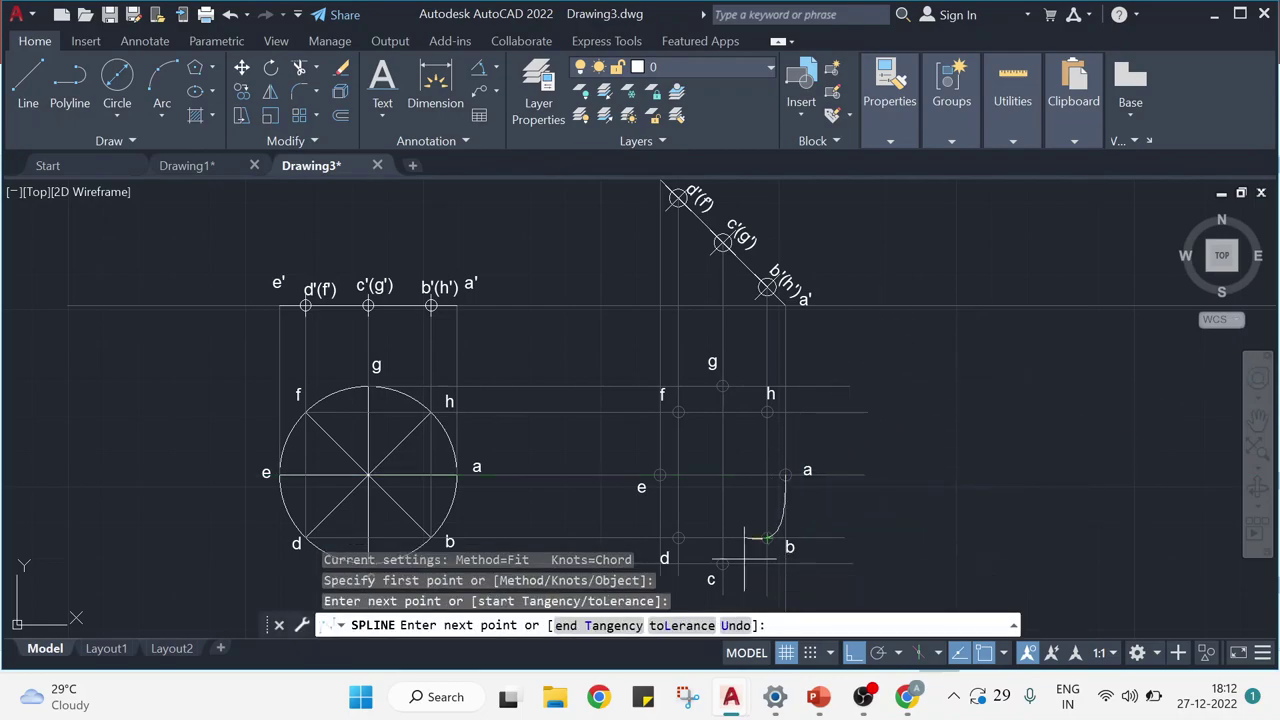
{"action": "left_click", "coordinate": [722, 563]}
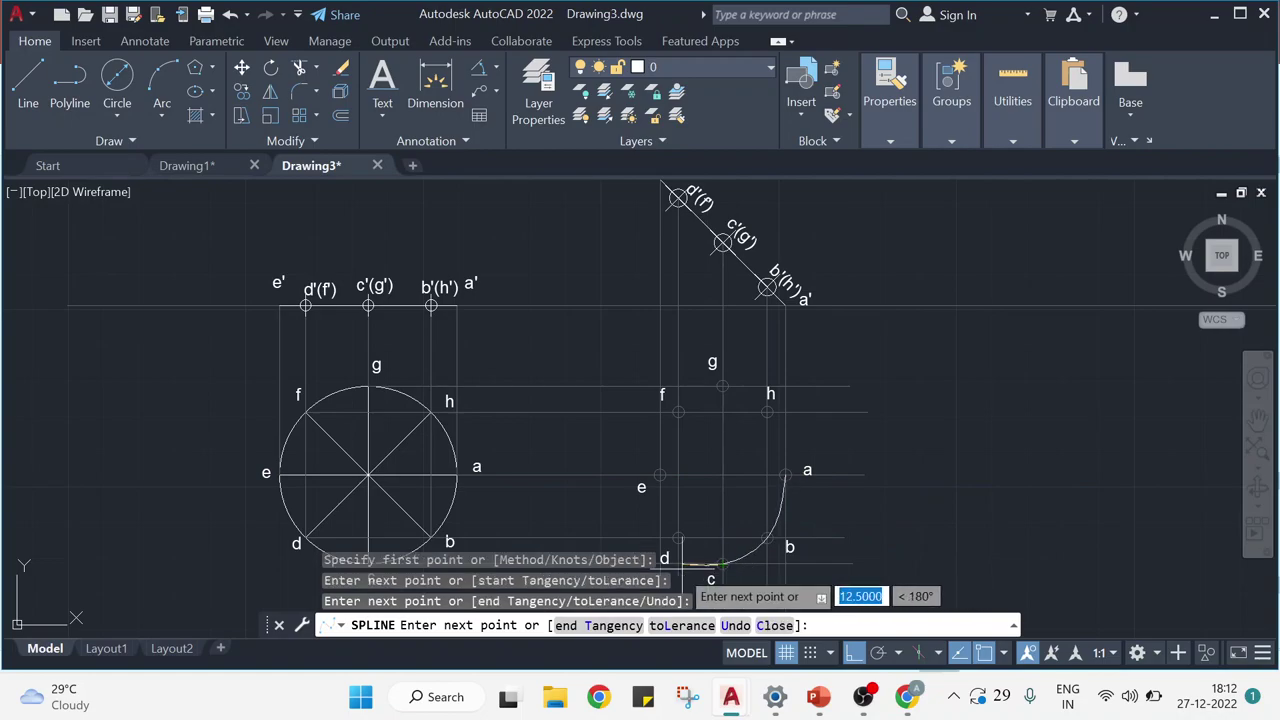
{"action": "left_click", "coordinate": [678, 538]}
{"action": "left_click", "coordinate": [660, 476]}
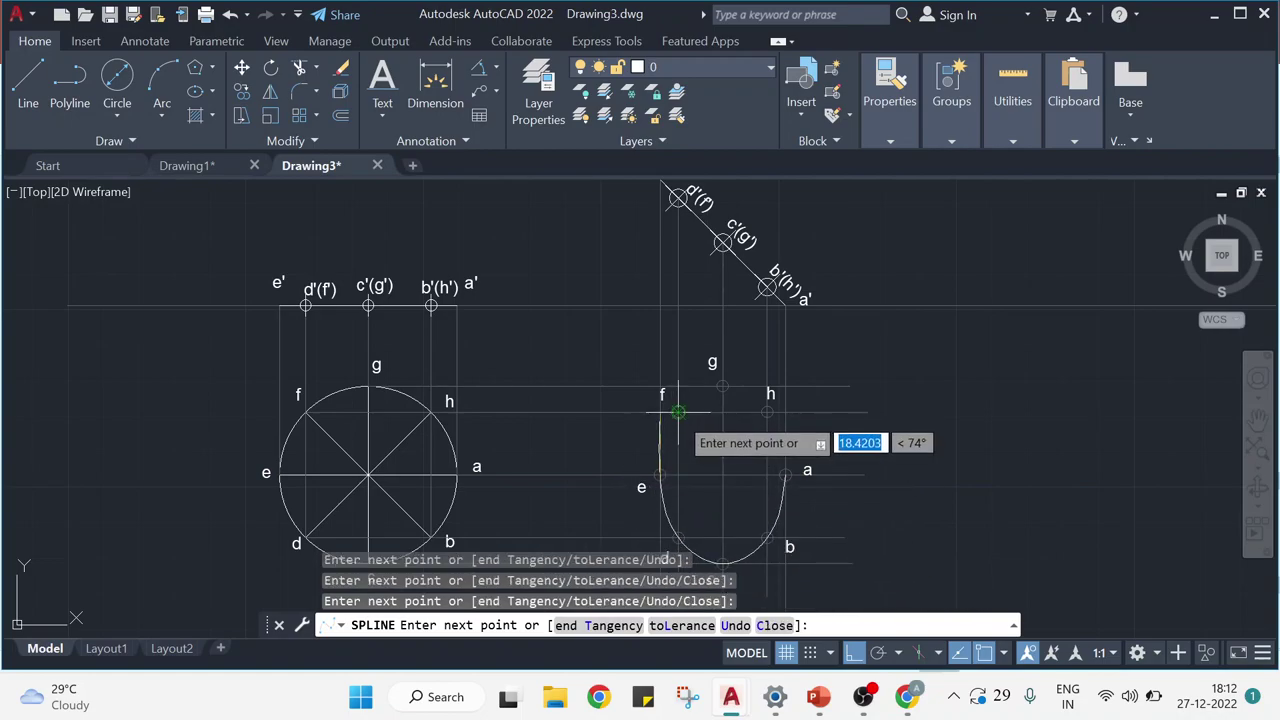
{"action": "left_click", "coordinate": [678, 411]}
{"action": "left_click", "coordinate": [722, 386]}
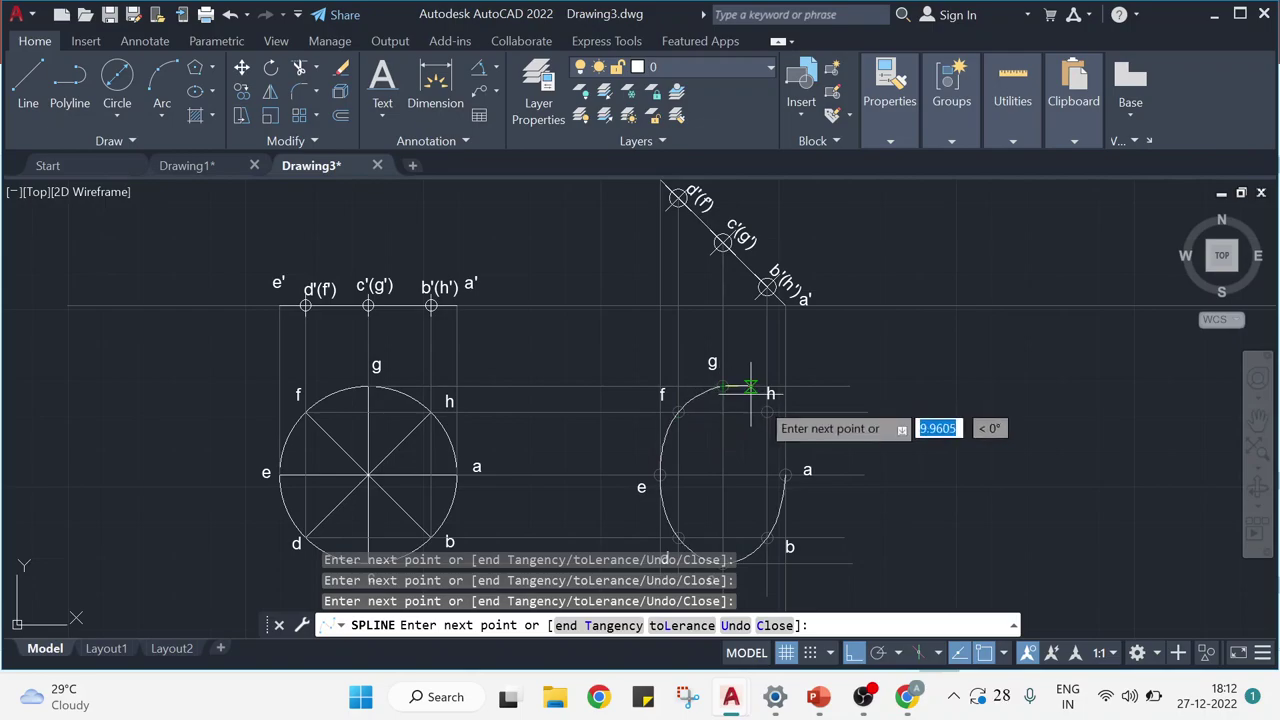
{"action": "left_click", "coordinate": [767, 411]}
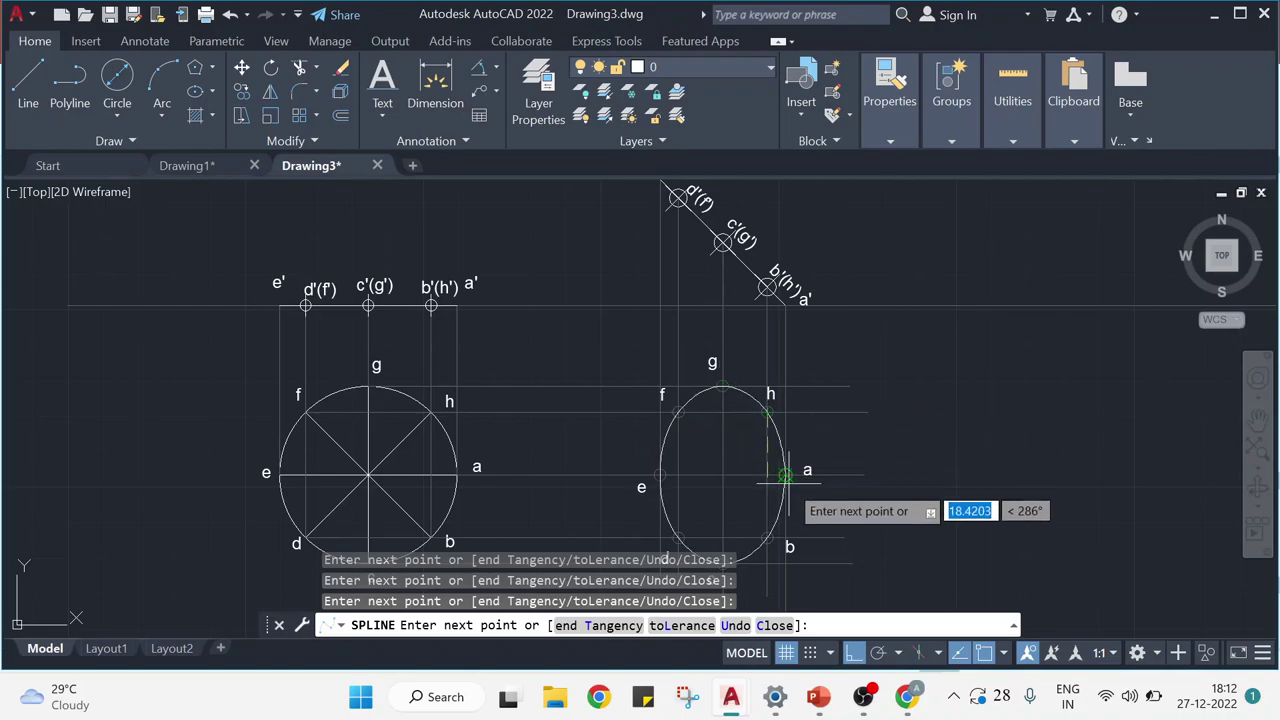
{"action": "left_click", "coordinate": [786, 476]}
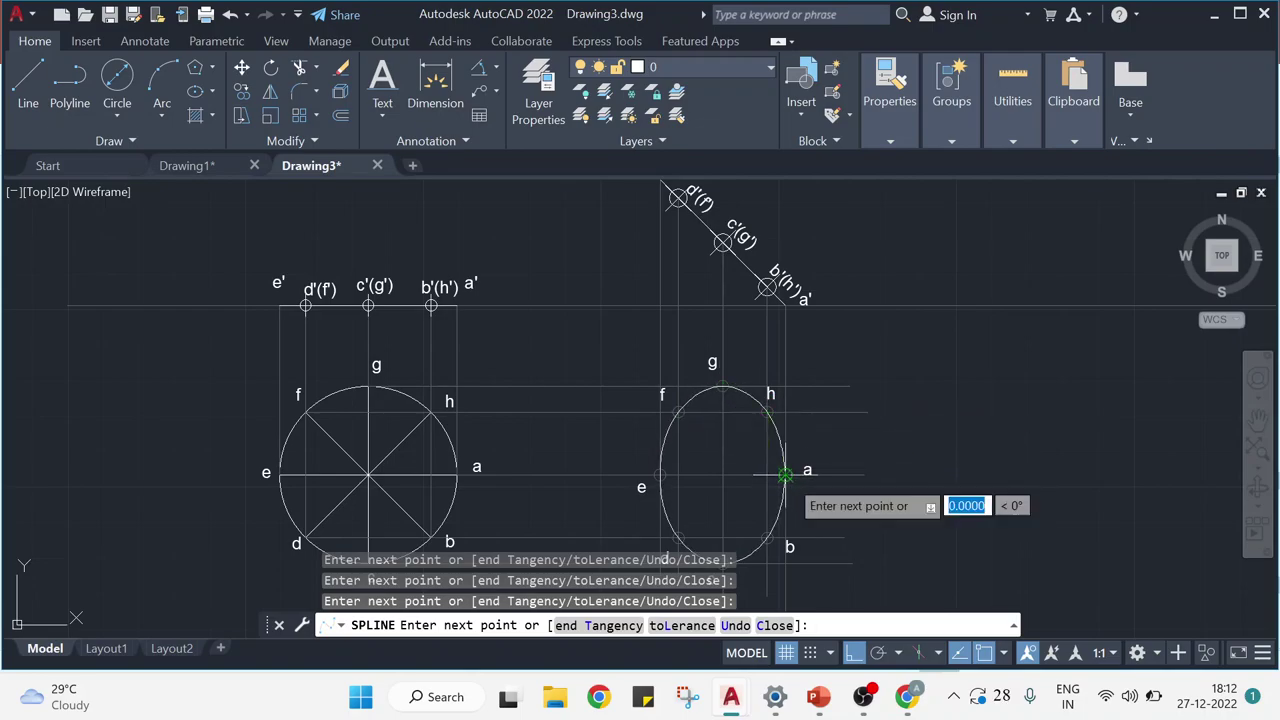
{"action": "key", "text": "Return"}
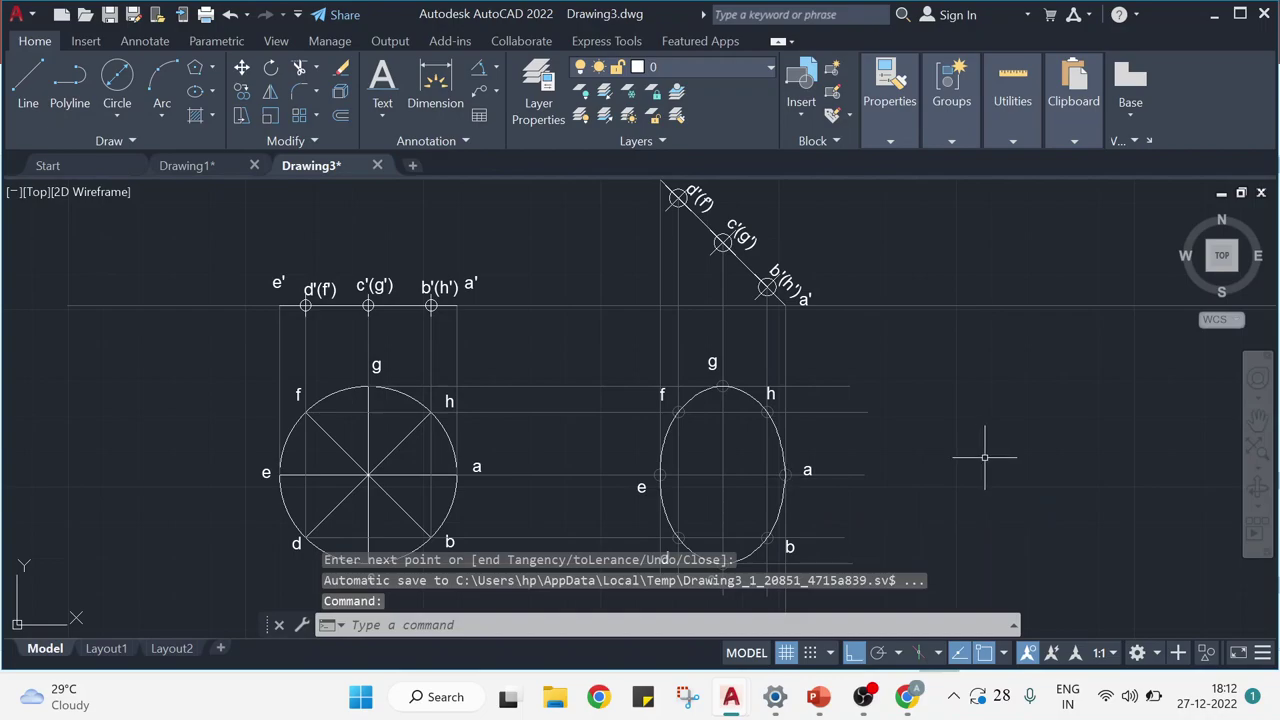
Switch to PowerPoint to read question 4 on the circular lamina, and return to the AutoCAD drawing.
{"action": "scroll", "coordinate": [984, 457], "scroll_direction": "down", "scroll_amount": 2}
{"action": "middle_click_drag", "start_coordinate": [994, 451], "coordinate": [675, 405]}
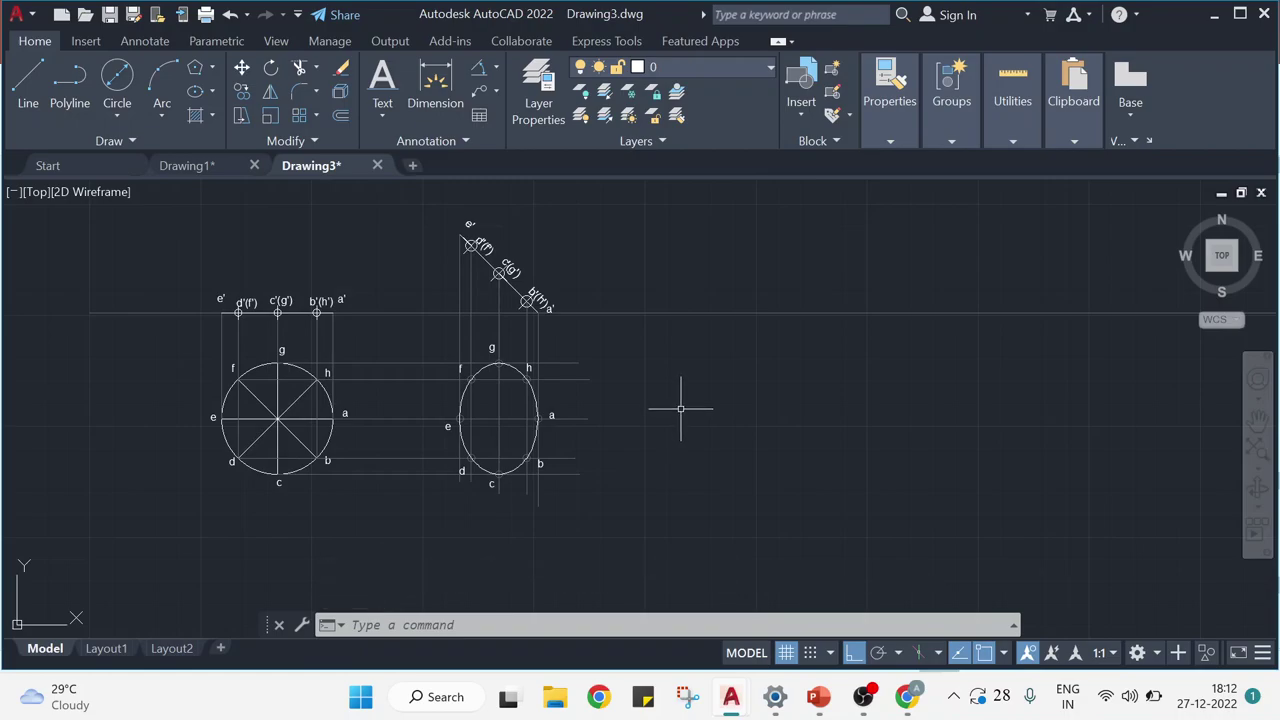
{"action": "left_click", "coordinate": [834, 703]}
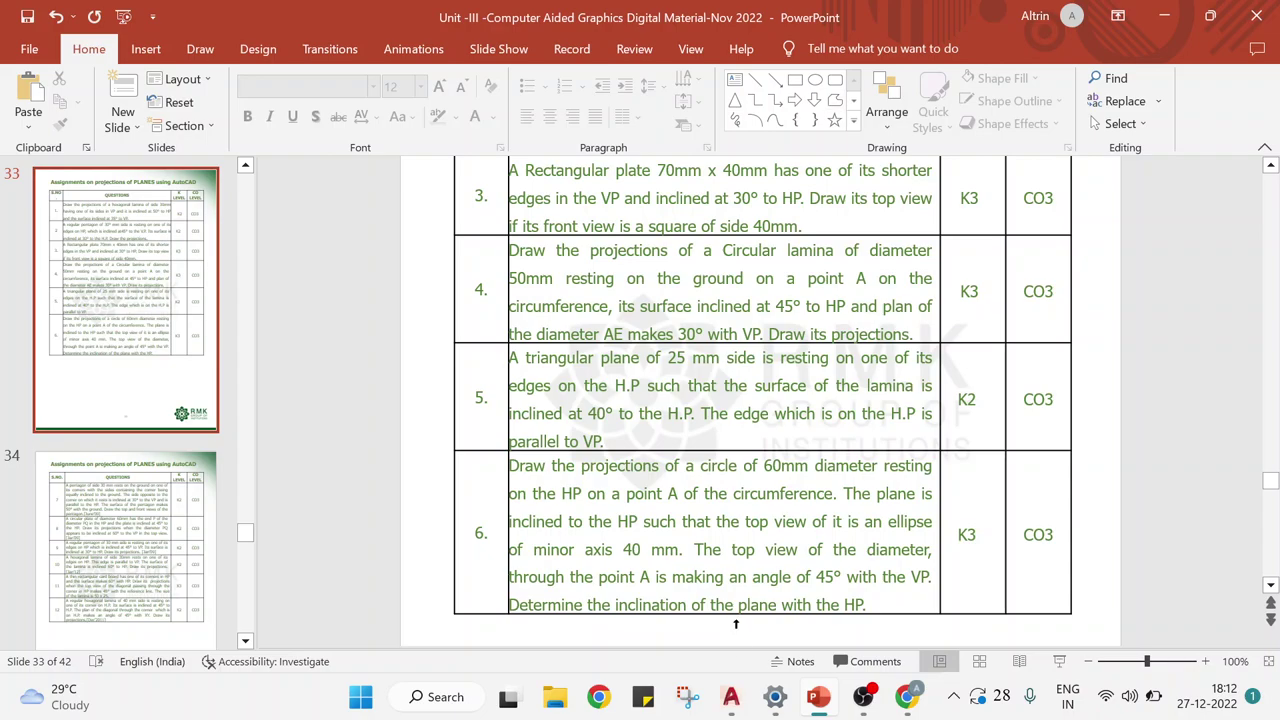
{"action": "mouse_move", "coordinate": [731, 697]}
{"action": "left_click", "coordinate": [851, 607]}
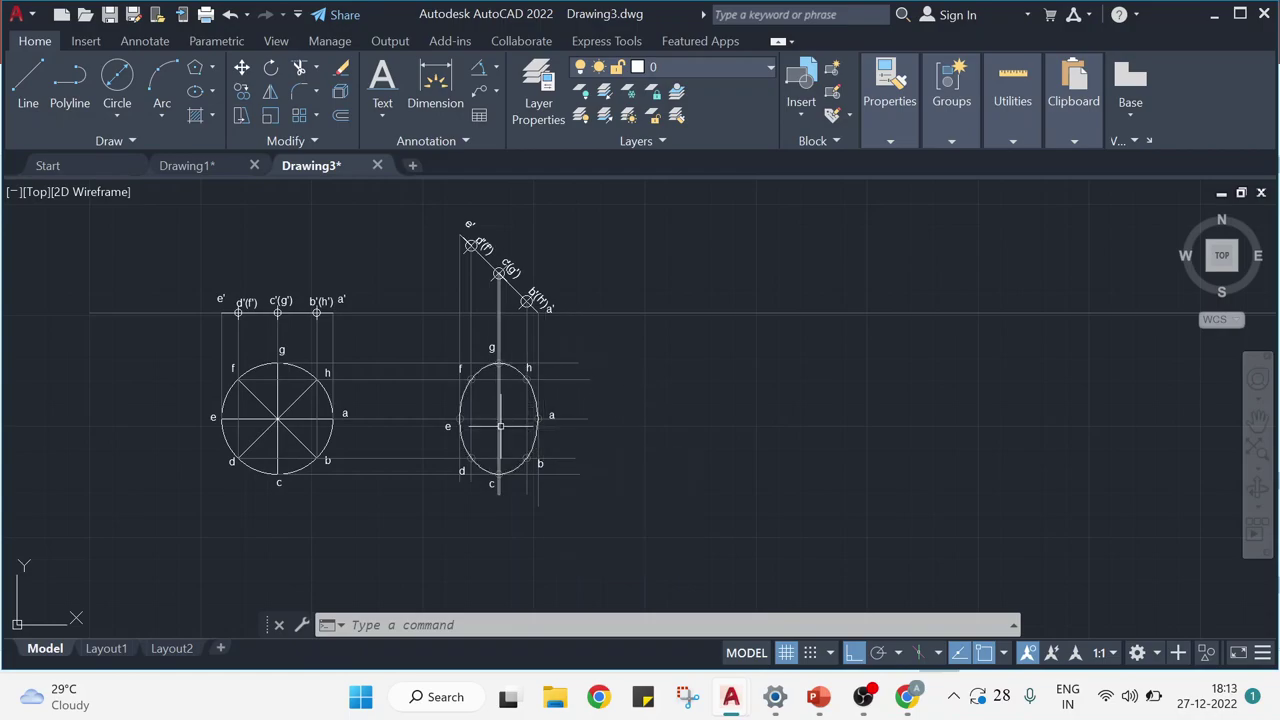
Start the Copy command and select the second top view's spline together with its labels a to h.
{"action": "scroll", "coordinate": [512, 418], "scroll_direction": "up", "scroll_amount": 2}
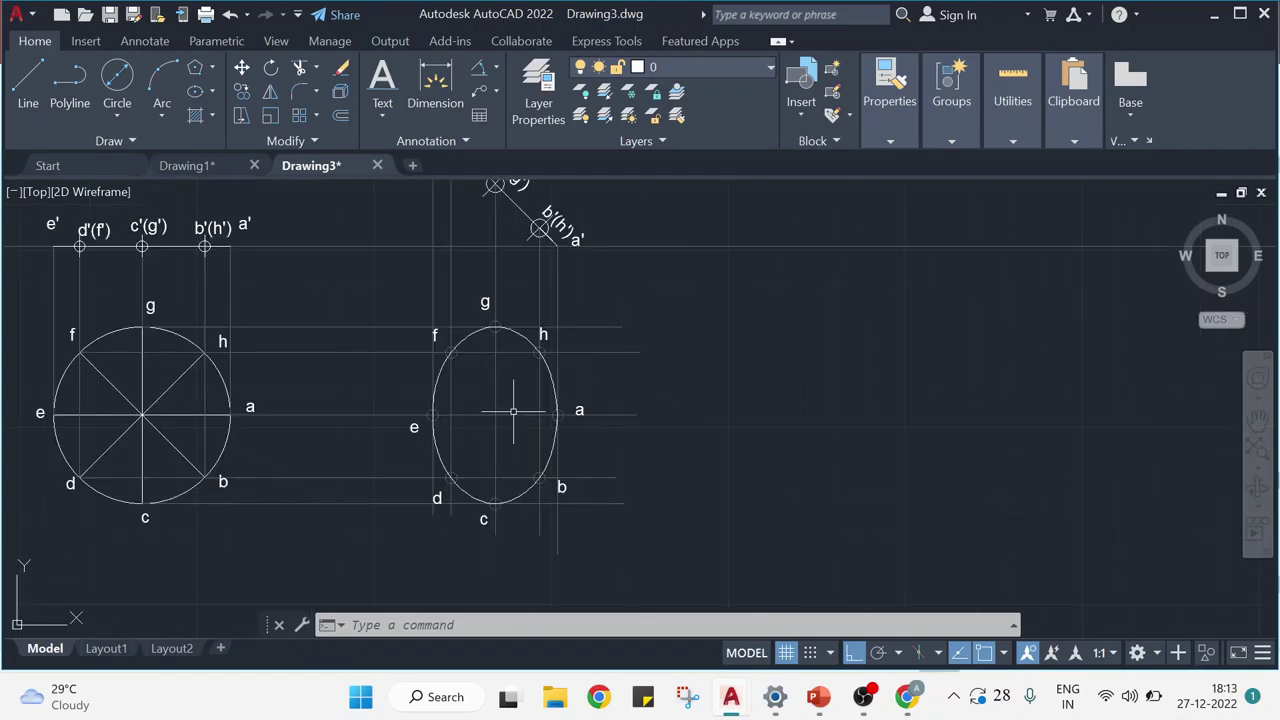
{"action": "left_click", "coordinate": [243, 91]}
{"action": "left_click", "coordinate": [447, 342]}
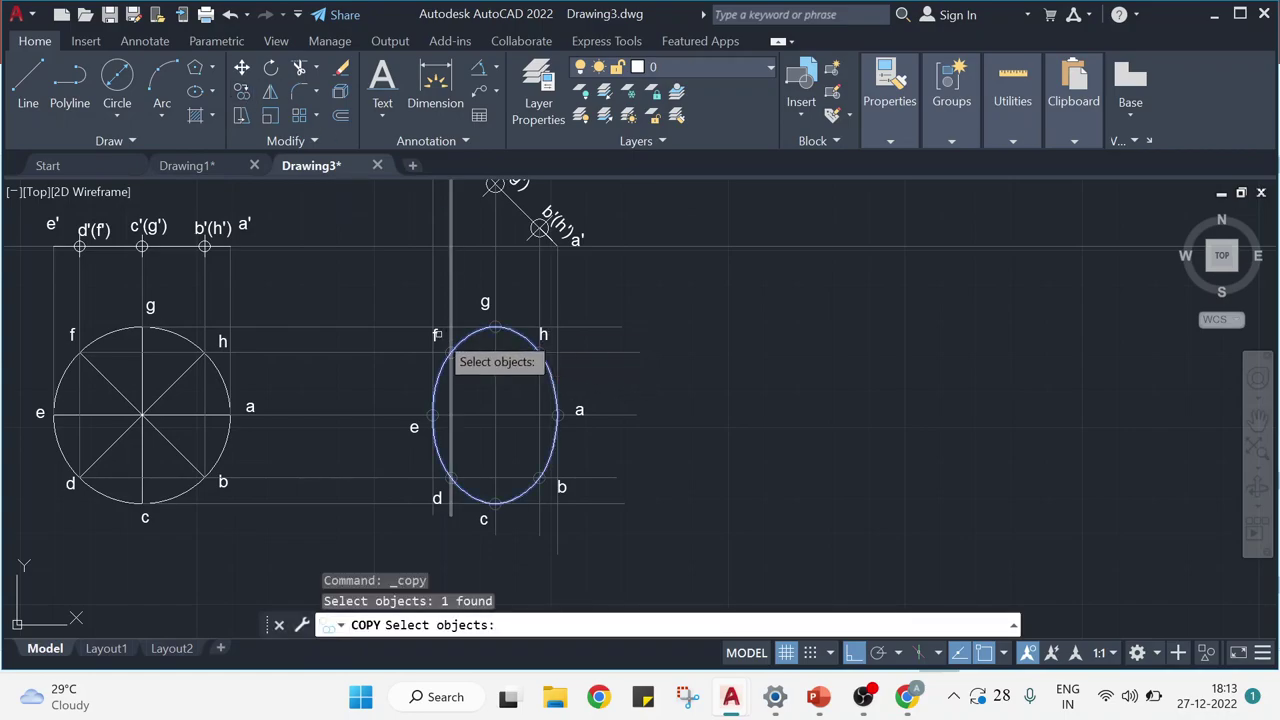
{"action": "left_click", "coordinate": [438, 335]}
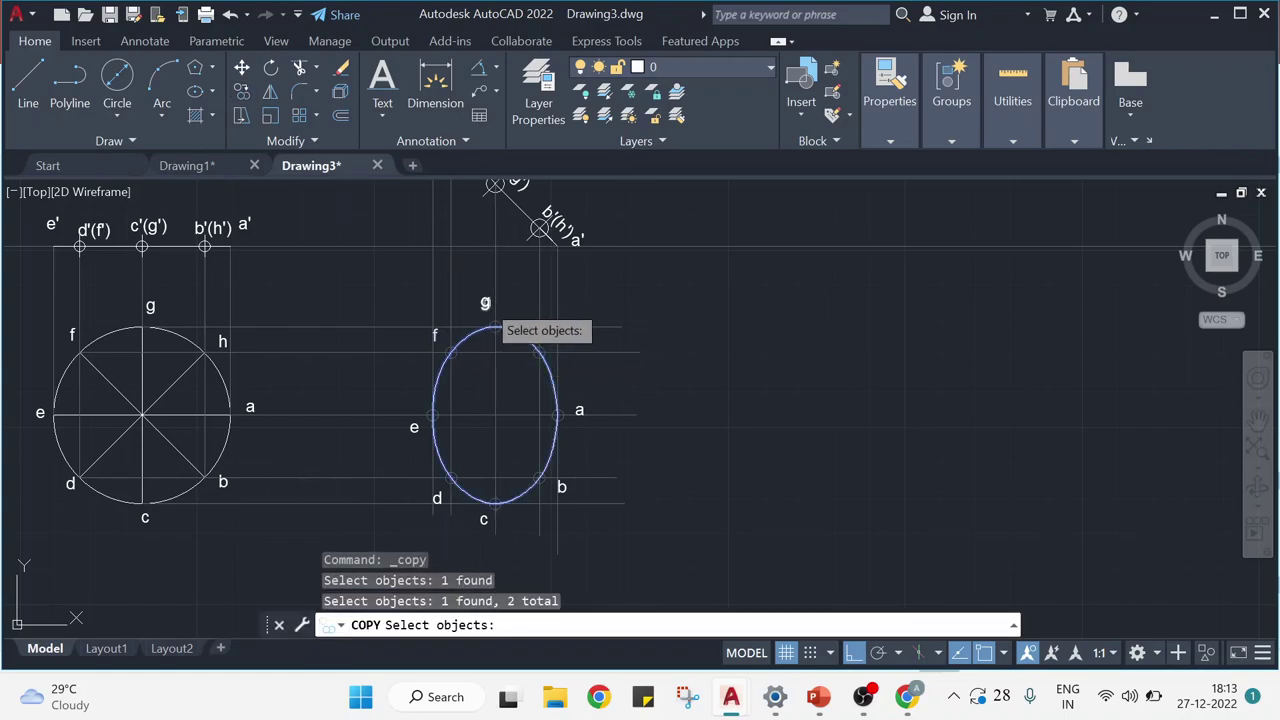
{"action": "left_click", "coordinate": [487, 302]}
{"action": "left_click", "coordinate": [551, 343]}
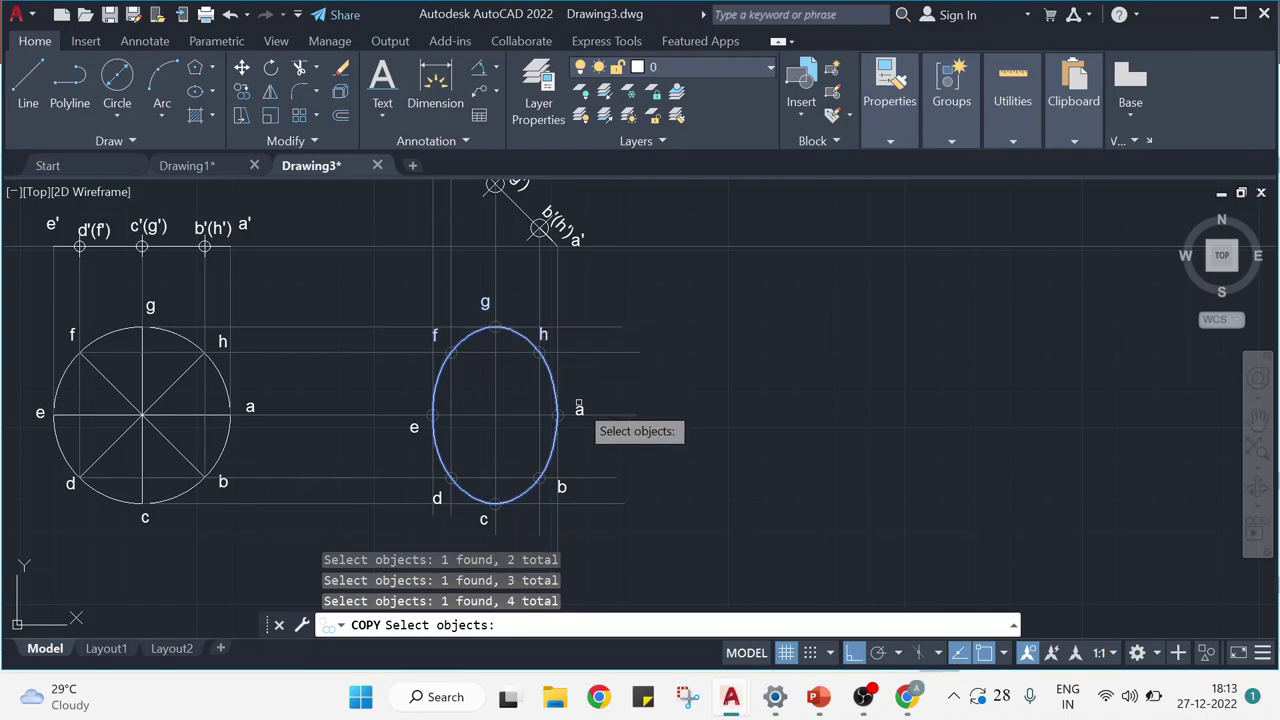
{"action": "left_click", "coordinate": [562, 487]}
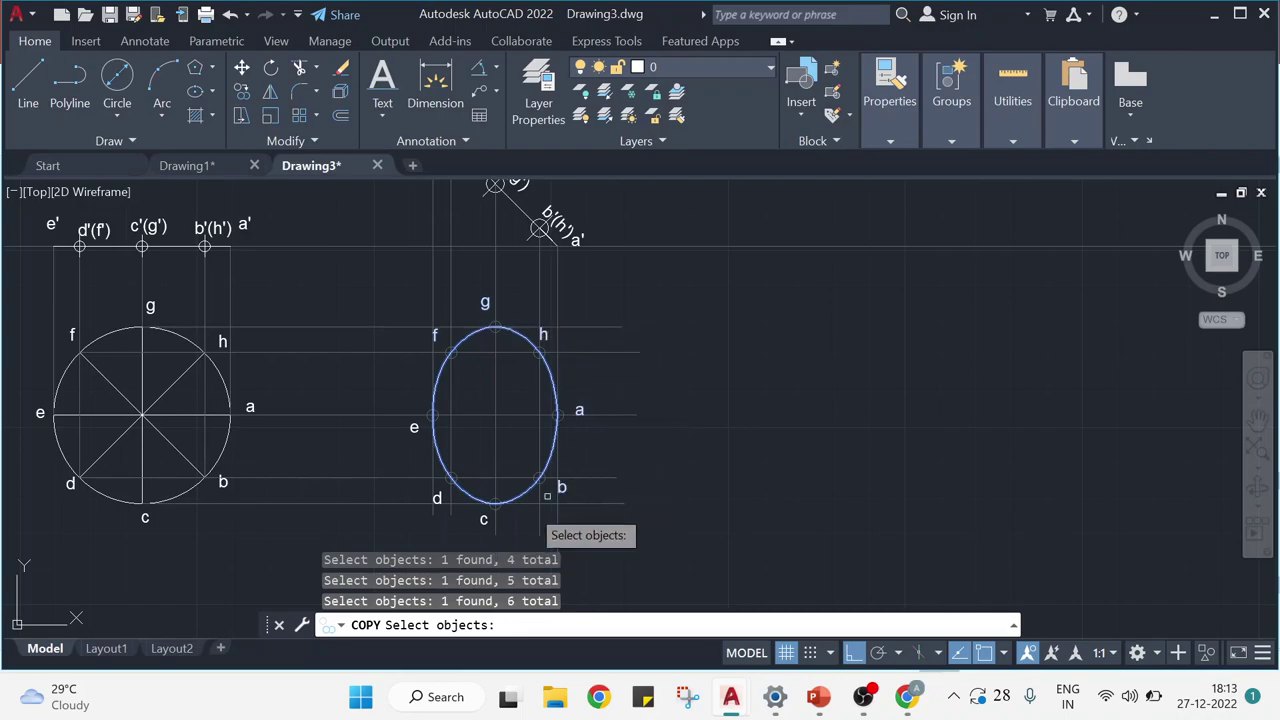
{"action": "left_click", "coordinate": [438, 495]}
{"action": "left_click", "coordinate": [430, 435]}
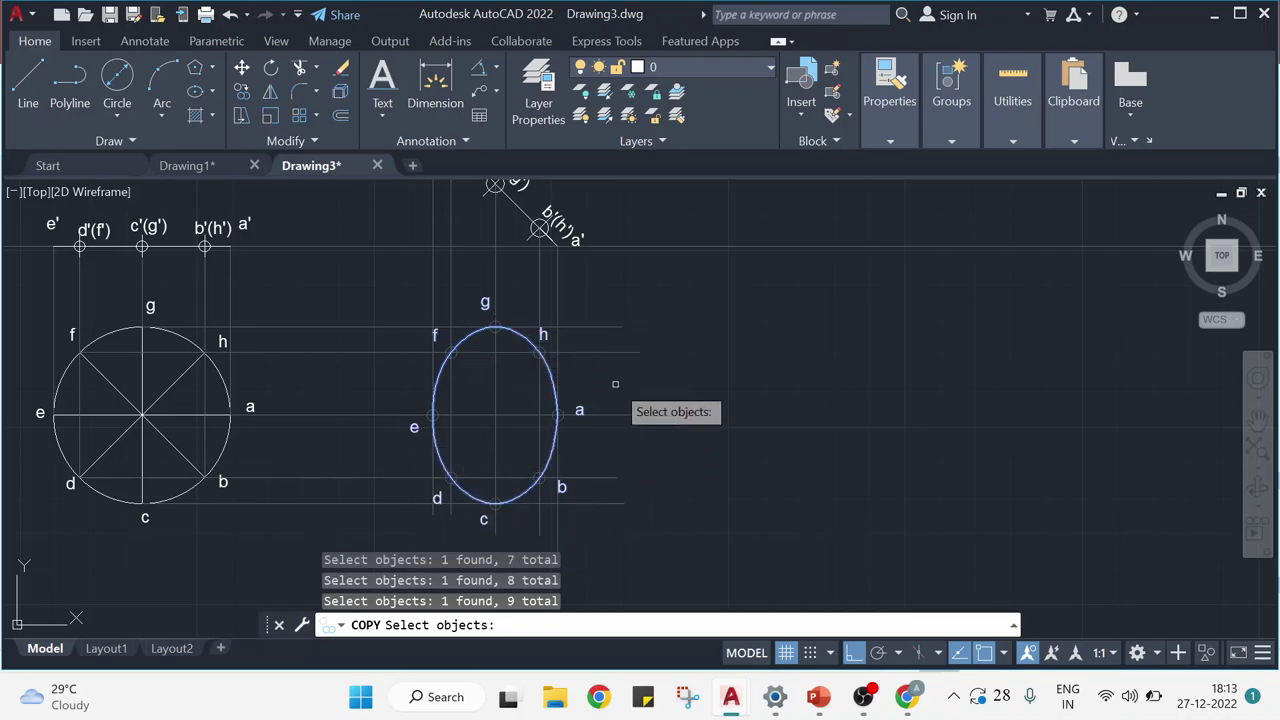
Add the eight point markers on the second top view's spline to the copy selection.
{"action": "left_click", "coordinate": [451, 352]}
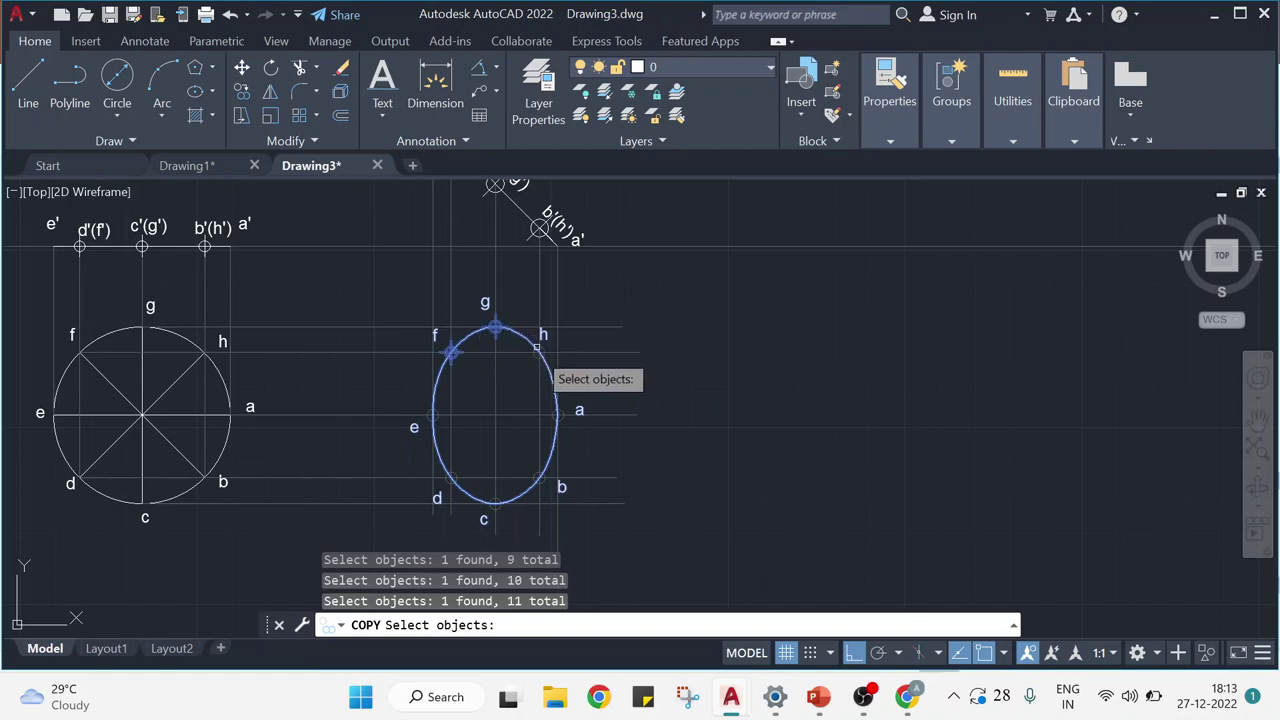
{"action": "left_click", "coordinate": [541, 353]}
{"action": "left_click", "coordinate": [558, 413]}
{"action": "left_click", "coordinate": [540, 480]}
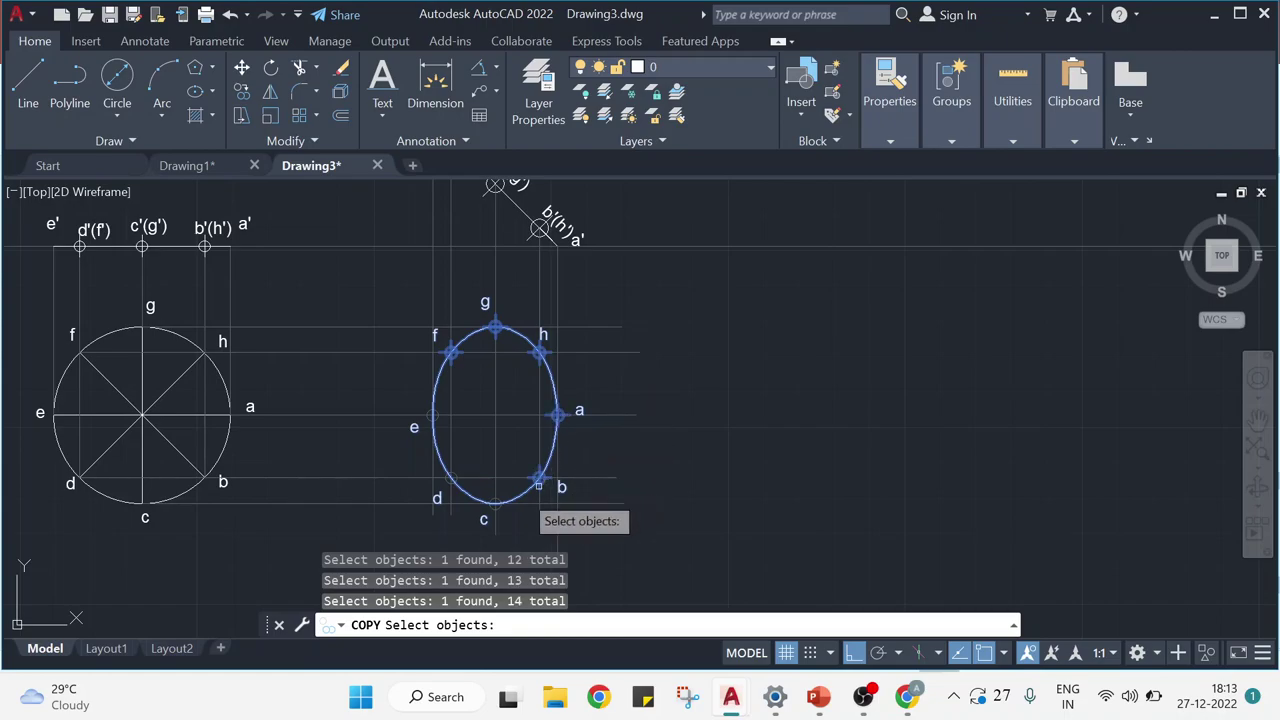
{"action": "left_click", "coordinate": [498, 505]}
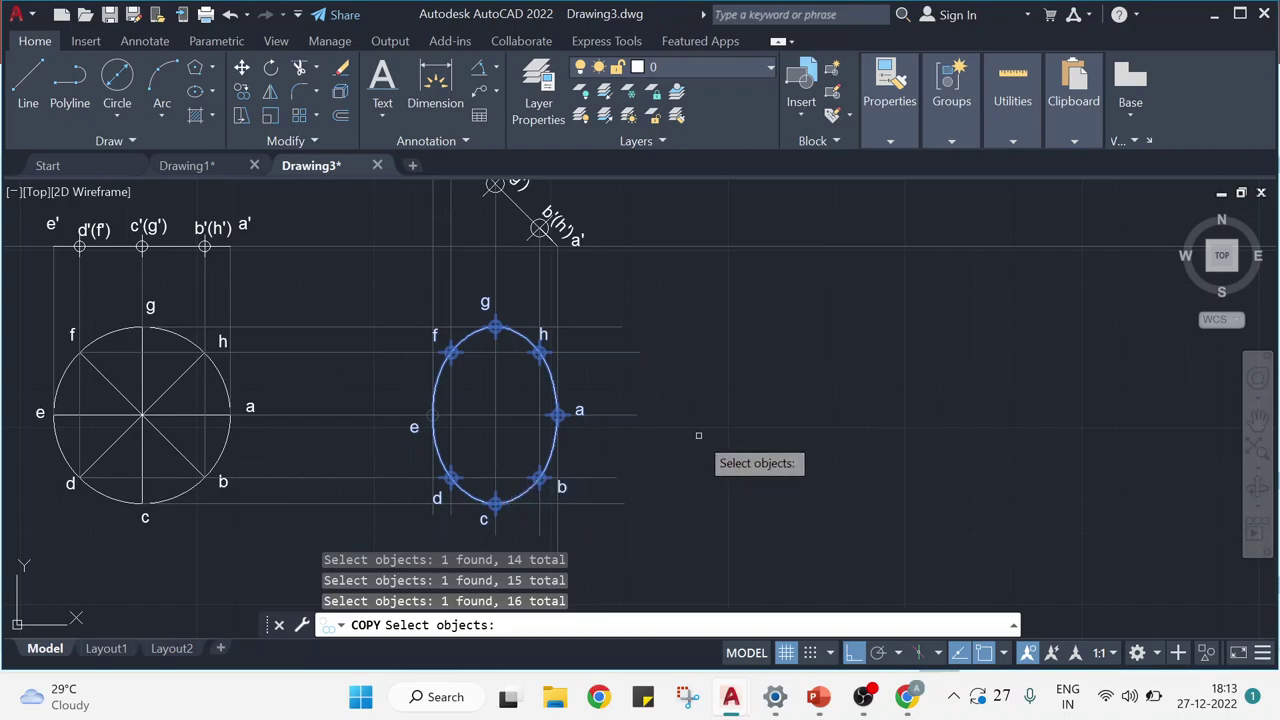
{"action": "left_click", "coordinate": [432, 412]}
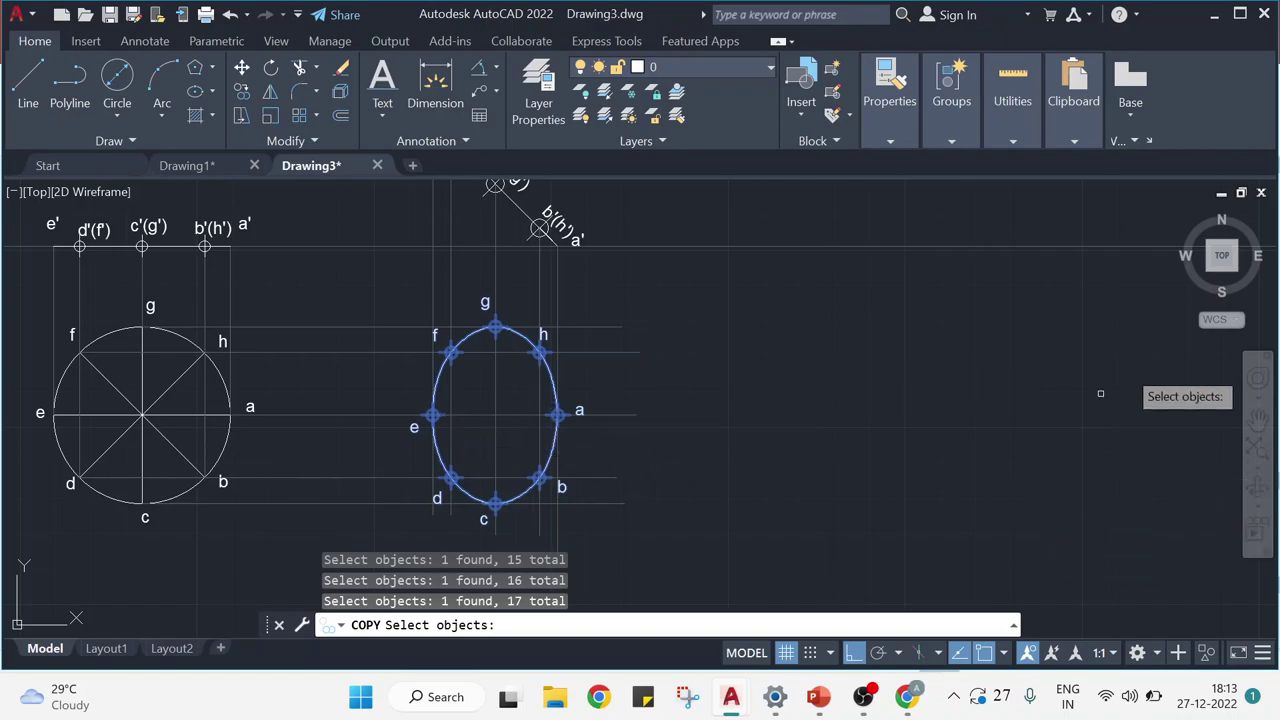
Switch to PowerPoint to recheck the angle question 4 requires between the plan of diameter AE and VP.
{"action": "mouse_move", "coordinate": [858, 705]}
{"action": "left_click", "coordinate": [820, 700]}
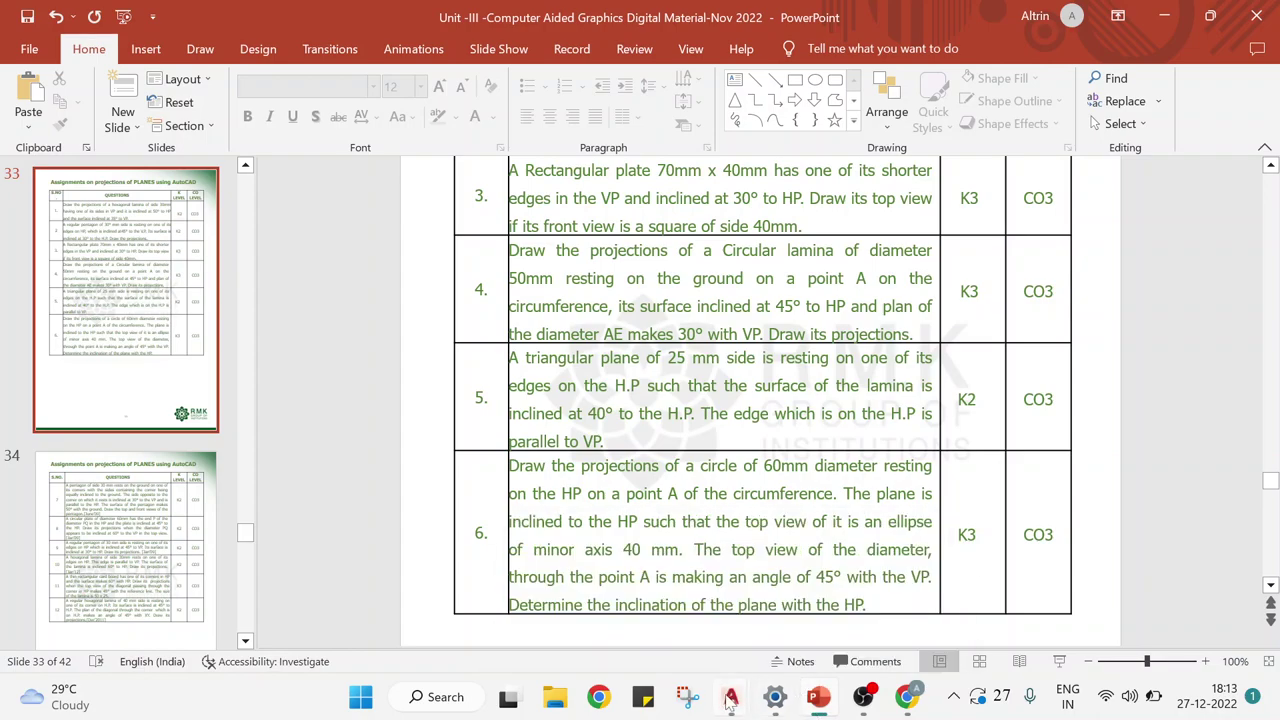
Return to AutoCAD, add the horizontal line through e and a to the selection, and copy everything about 116 mm horizontally from point a.
{"action": "mouse_move", "coordinate": [731, 700]}
{"action": "left_click", "coordinate": [800, 634]}
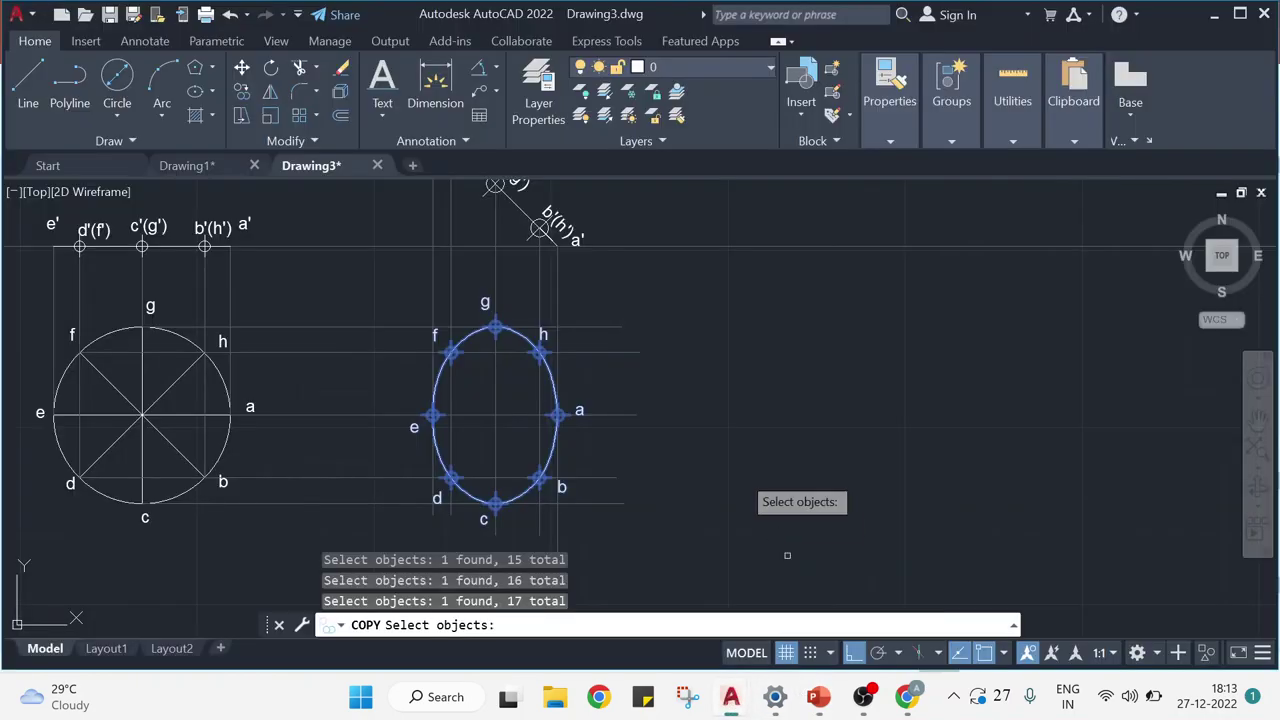
{"action": "left_click", "coordinate": [478, 413]}
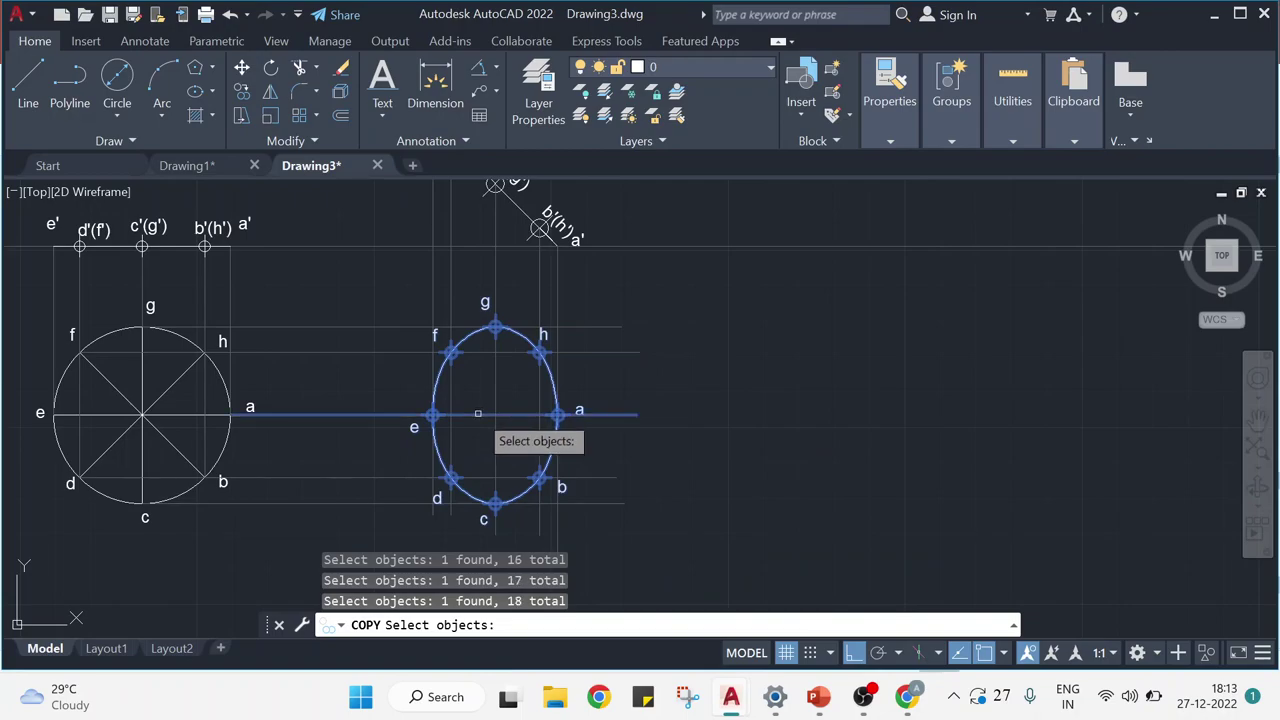
{"action": "key", "text": "Return"}
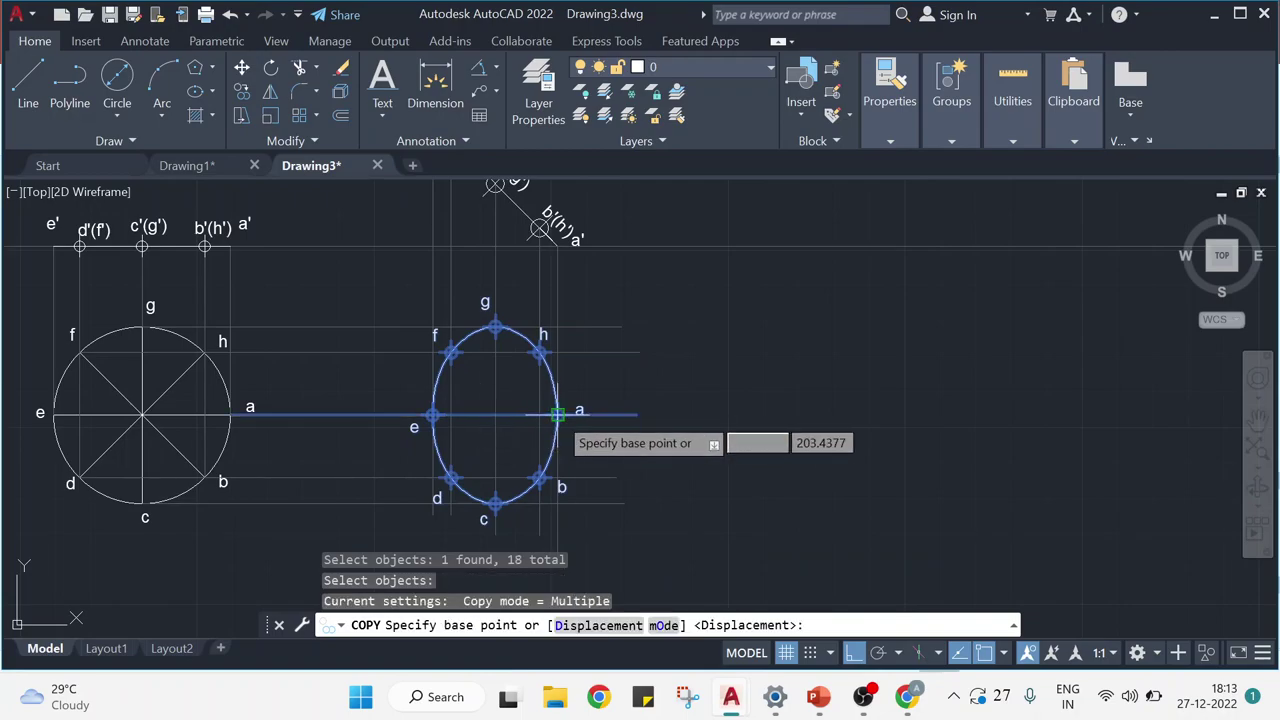
{"action": "left_click", "coordinate": [557, 413]}
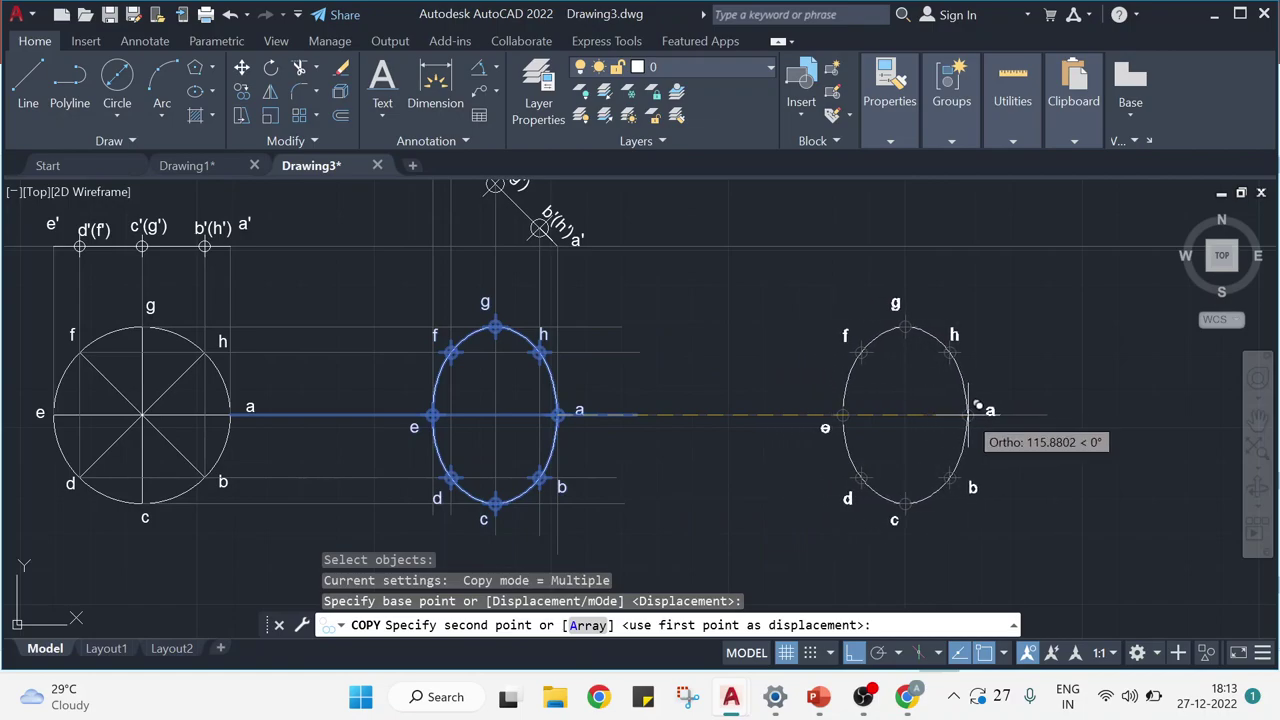
{"action": "left_click", "coordinate": [977, 411]}
{"action": "key", "text": "Escape"}
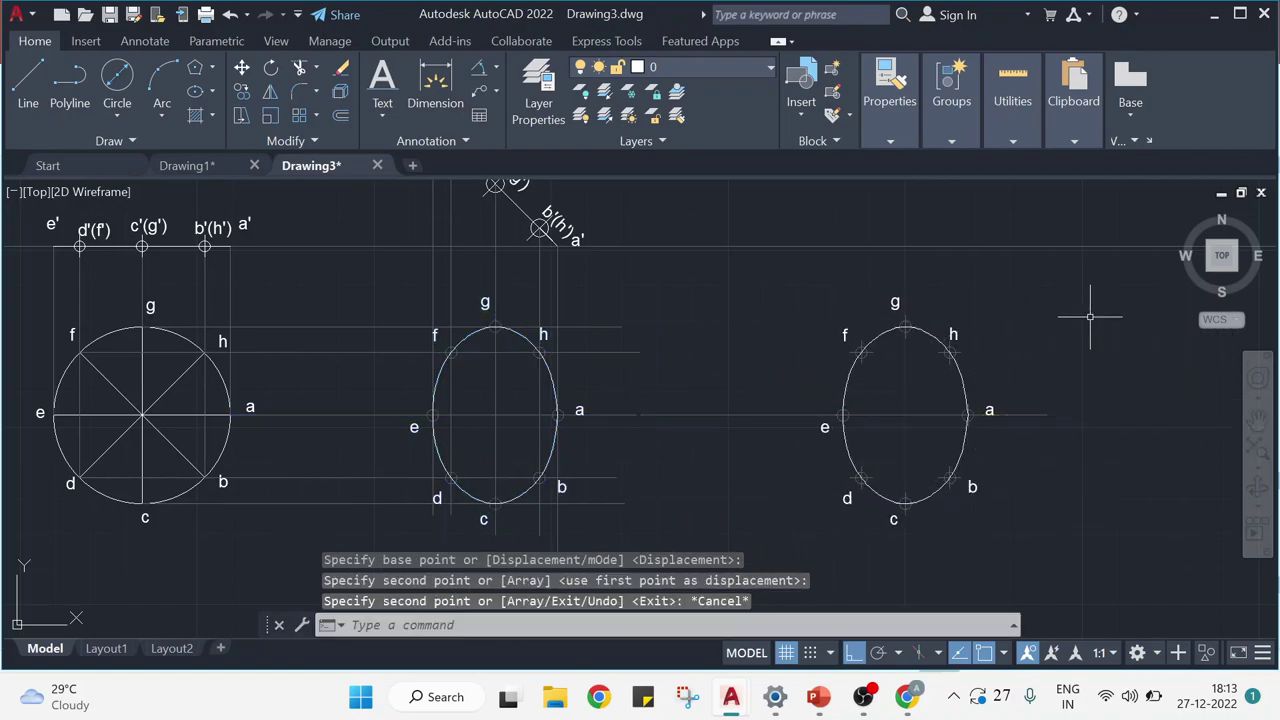
Trim the copied horizontal line where it extends beyond point a, outside the third top view's curve.
{"action": "left_click", "coordinate": [304, 74]}
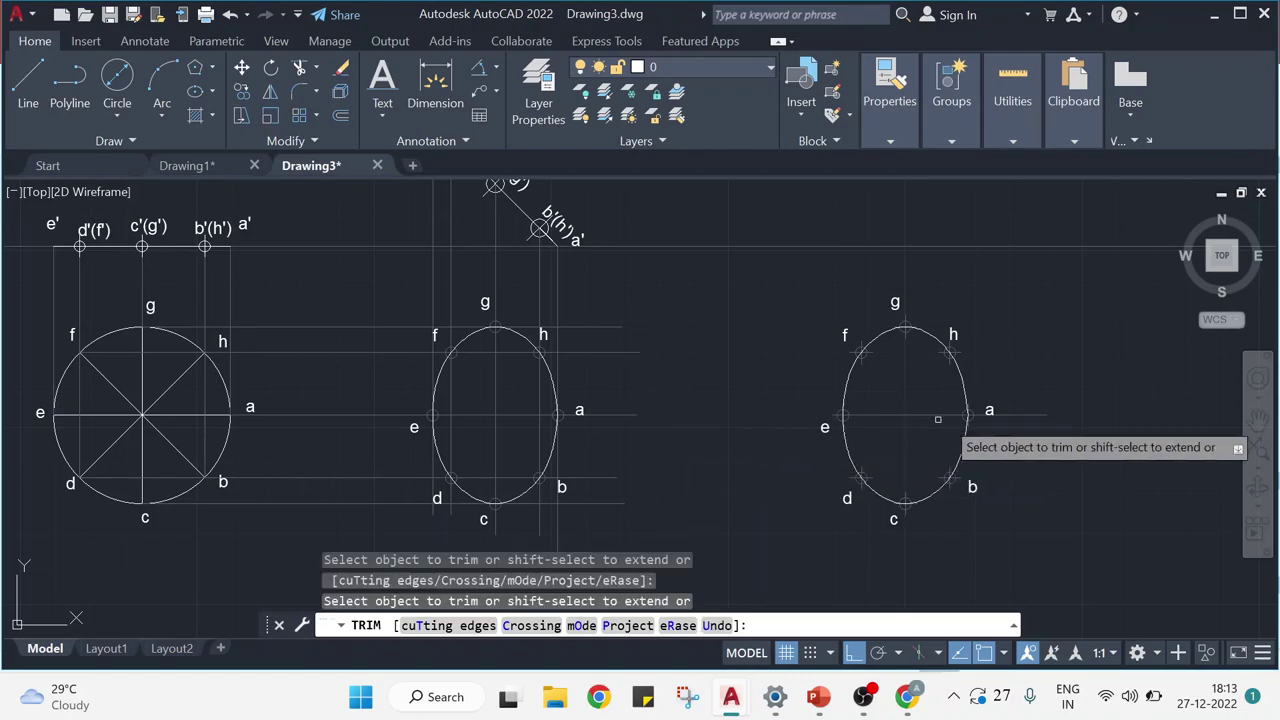
{"action": "left_click", "coordinate": [1030, 411]}
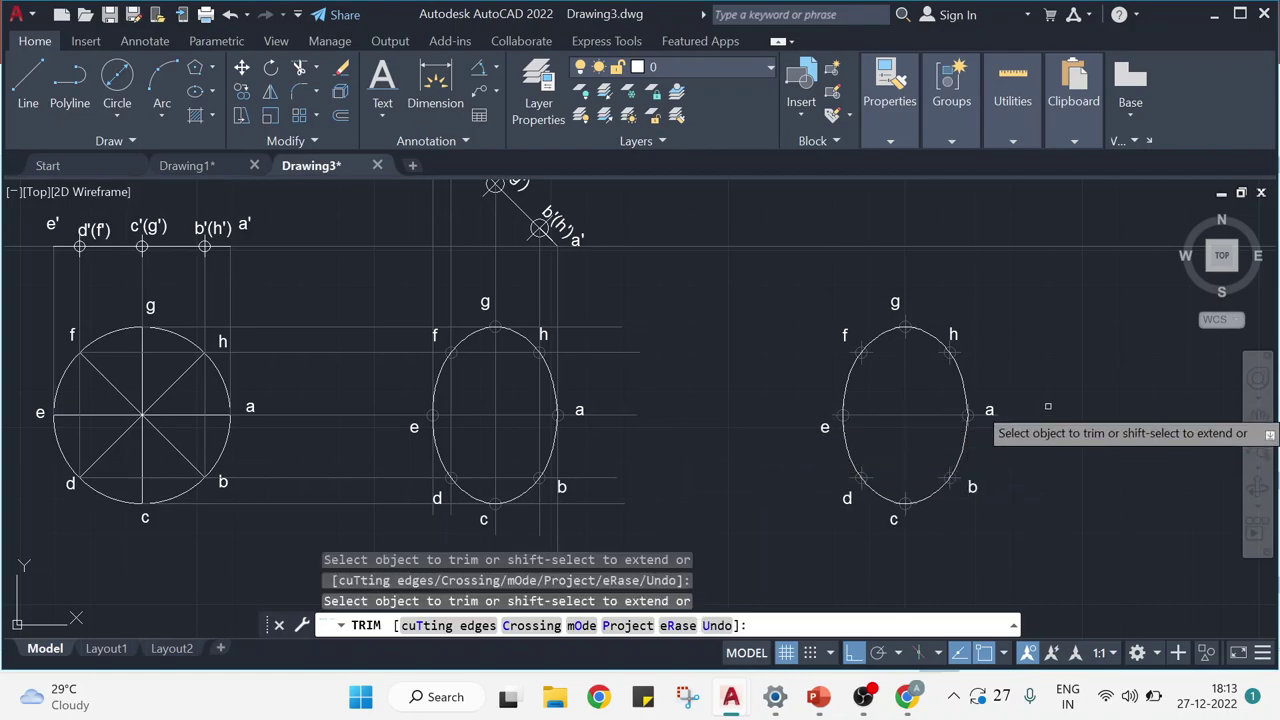
{"action": "scroll", "coordinate": [988, 412], "scroll_direction": "up", "scroll_amount": 4}
{"action": "left_click", "coordinate": [1001, 410]}
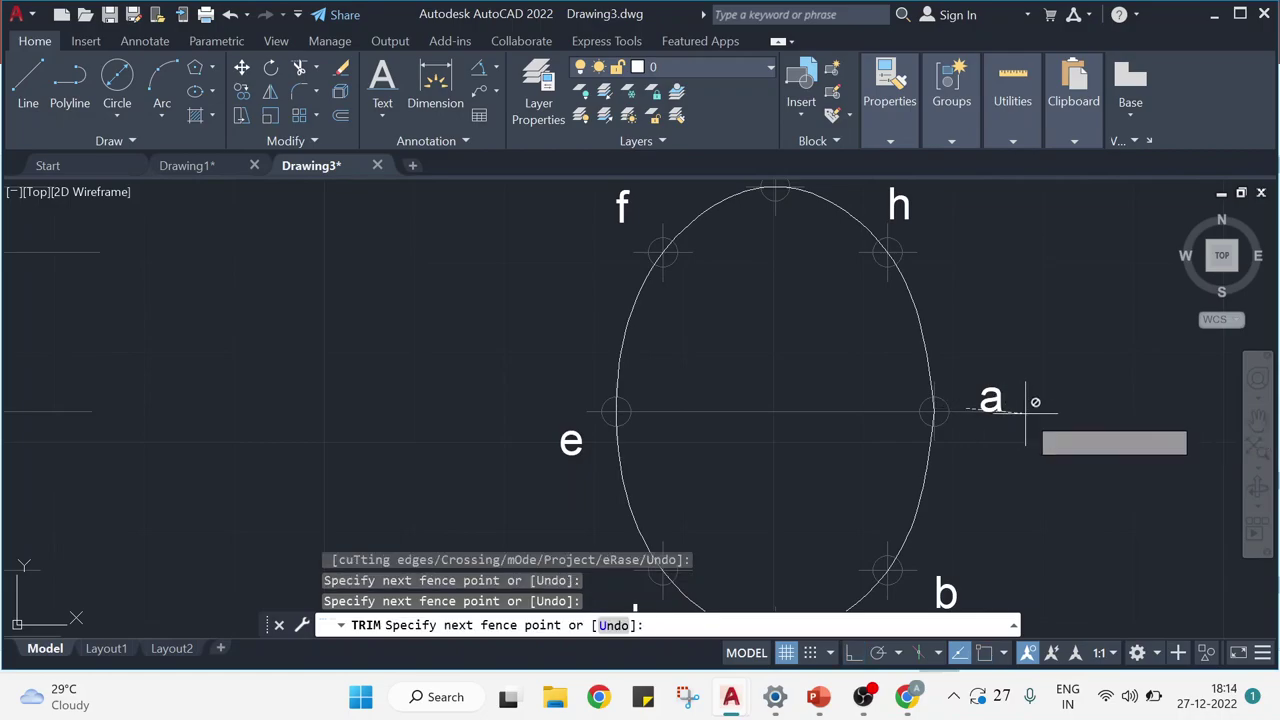
{"action": "key", "text": "Escape"}
{"action": "key", "text": "Return"}
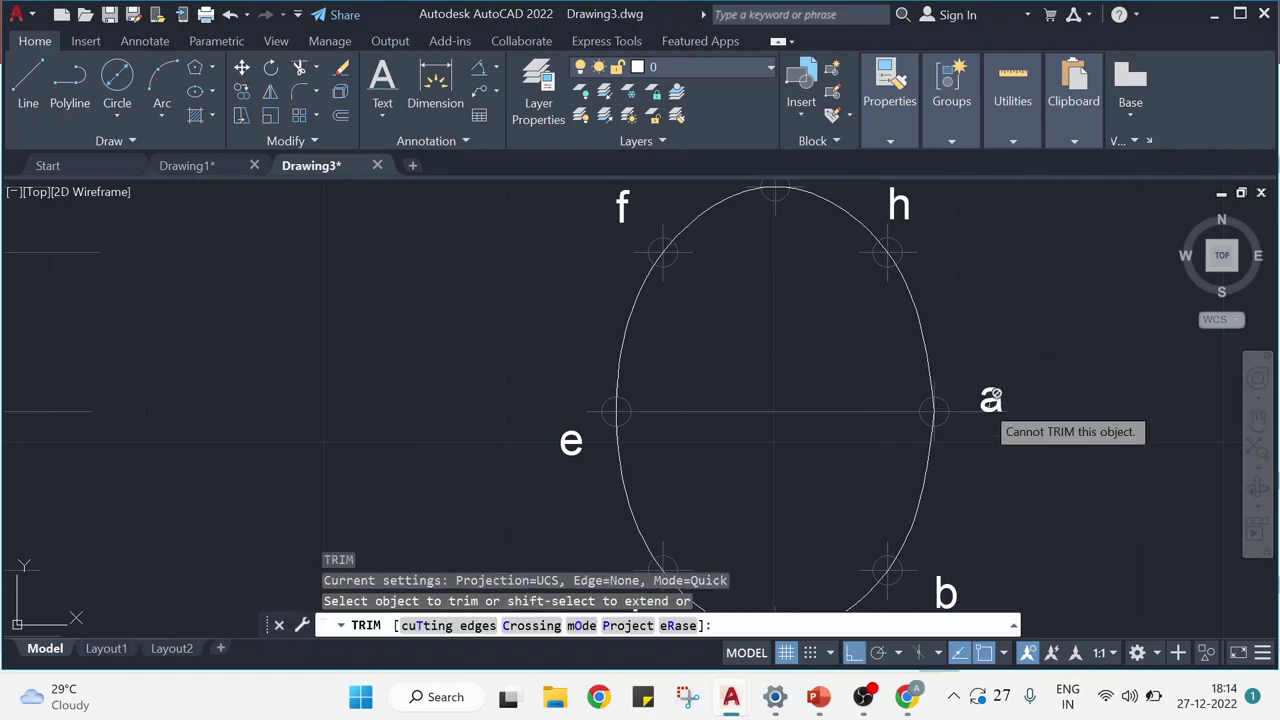
{"action": "left_click", "coordinate": [965, 411]}
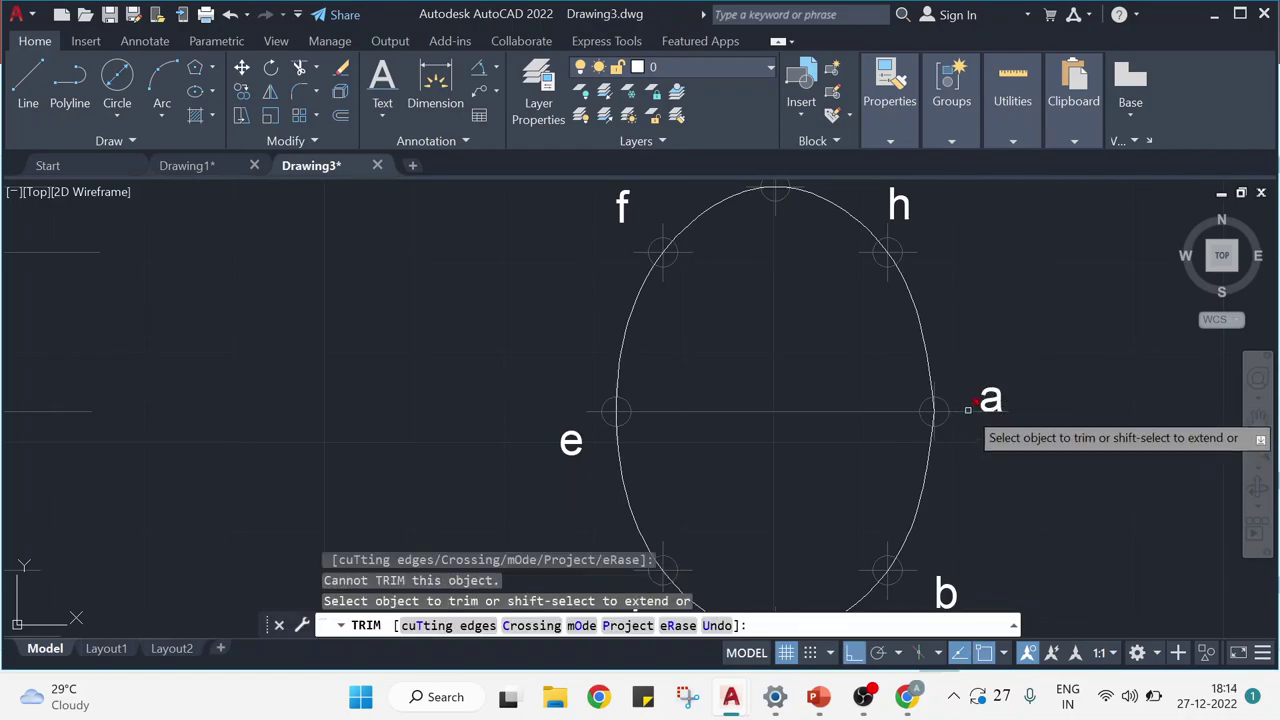
{"action": "left_click", "coordinate": [992, 409]}
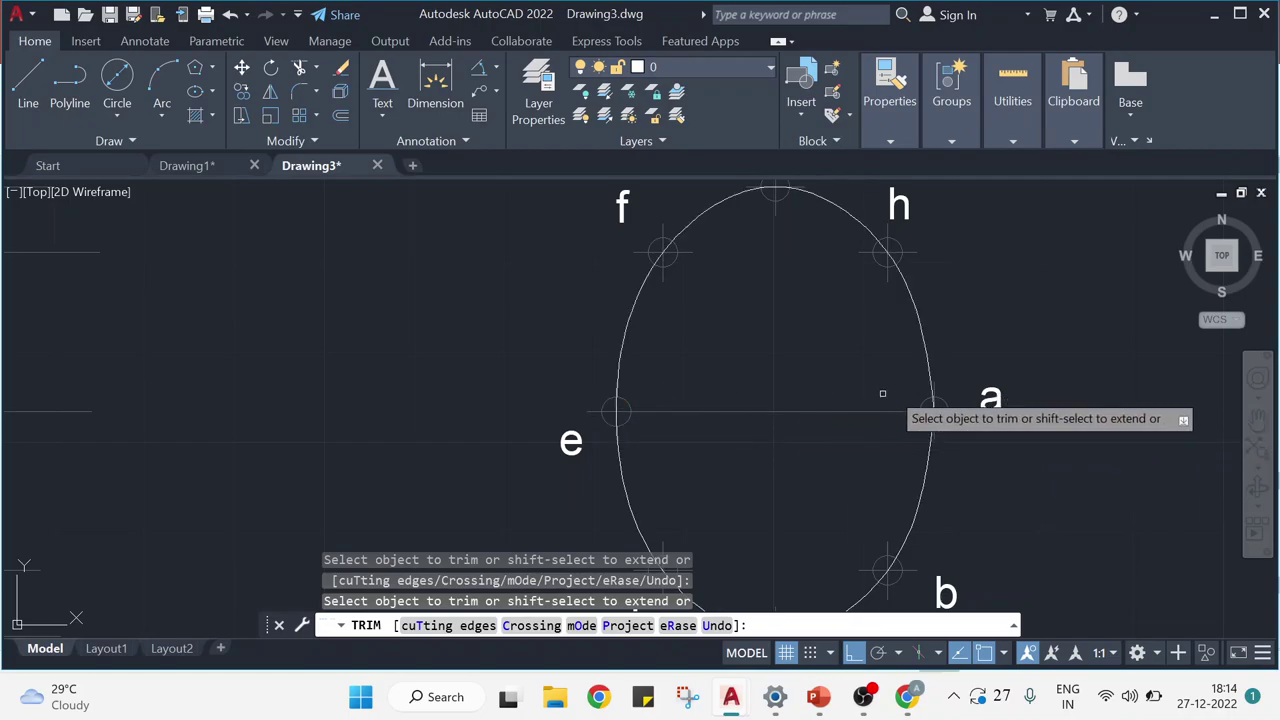
{"action": "scroll", "coordinate": [882, 393], "scroll_direction": "down", "scroll_amount": 4}
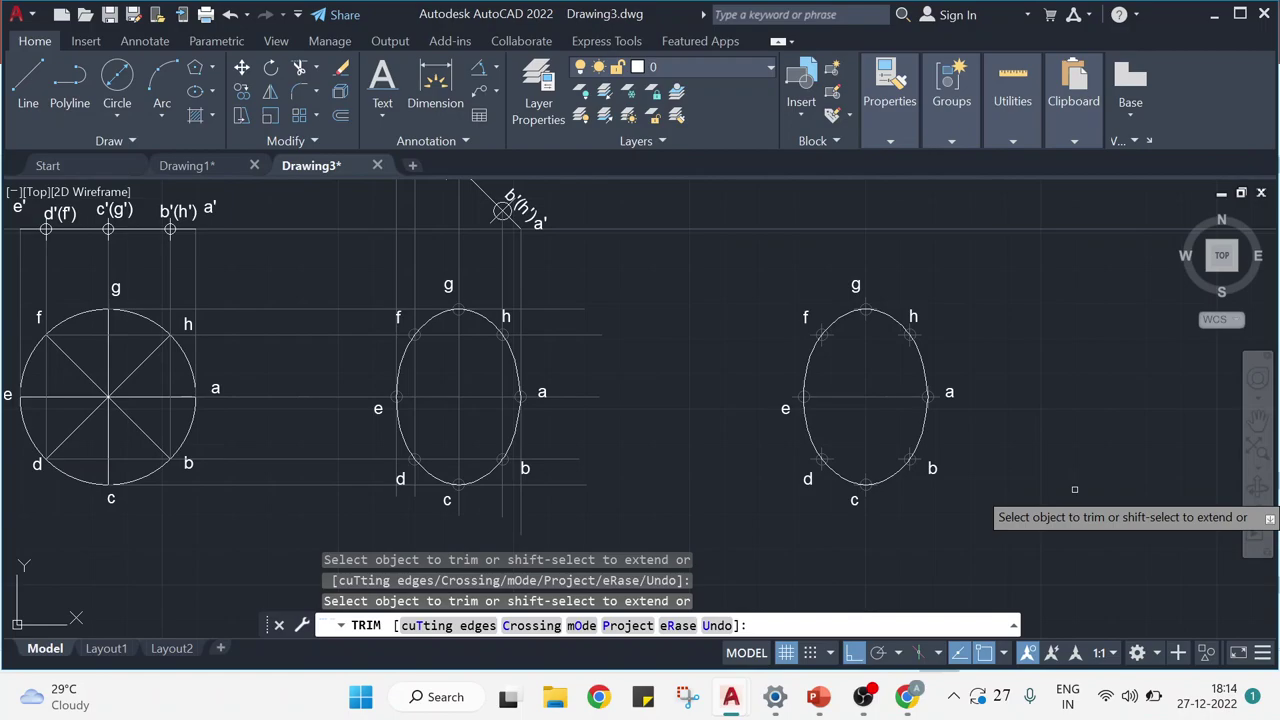
{"action": "key", "text": "Escape"}
{"action": "key", "text": "Escape"}
{"action": "key", "text": "Escape"}
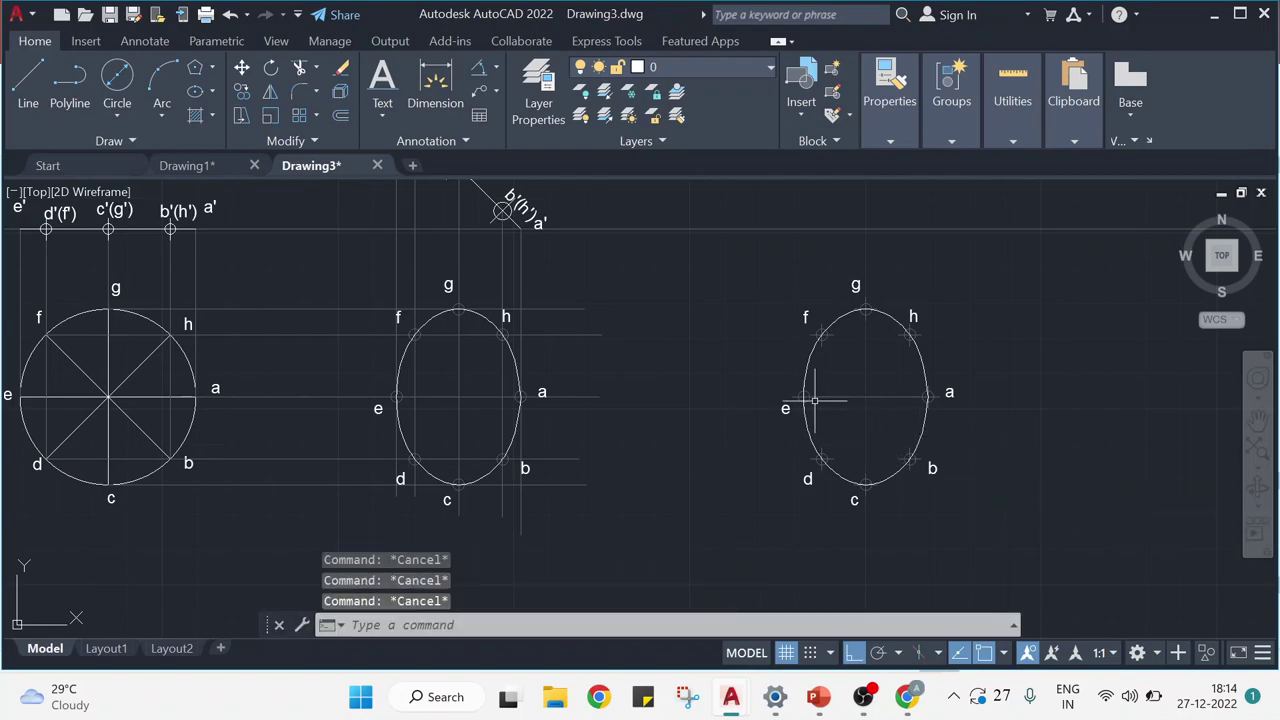
Recheck question 4 in PowerPoint, and rotate the copied top view with its line, markers and labels 30° about point a.
{"action": "left_click", "coordinate": [818, 697]}
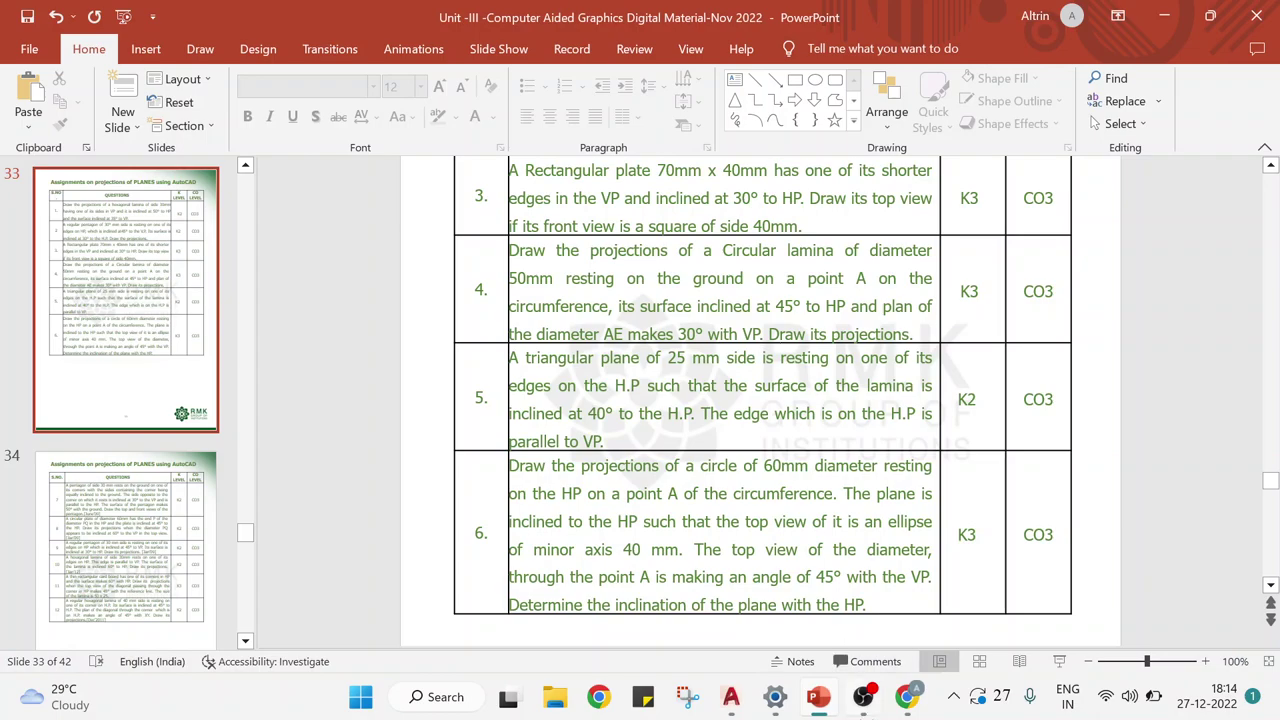
{"action": "left_click", "coordinate": [818, 697]}
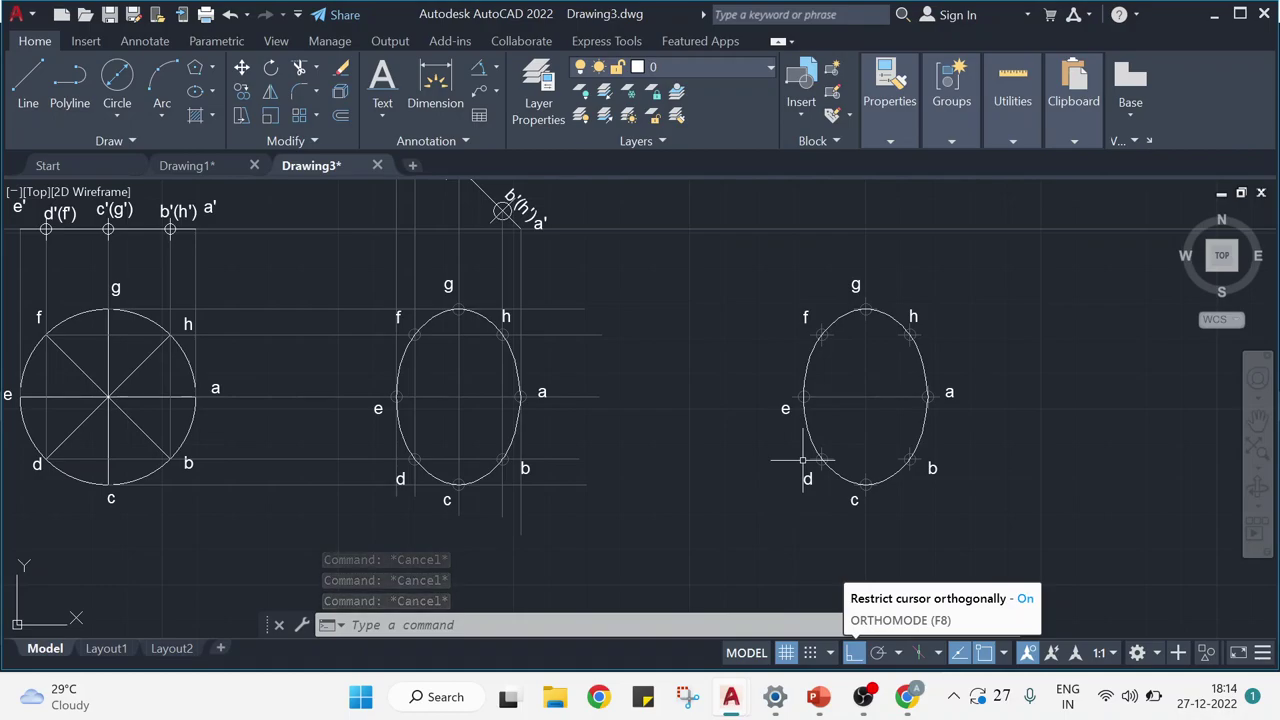
{"action": "left_click", "coordinate": [271, 68]}
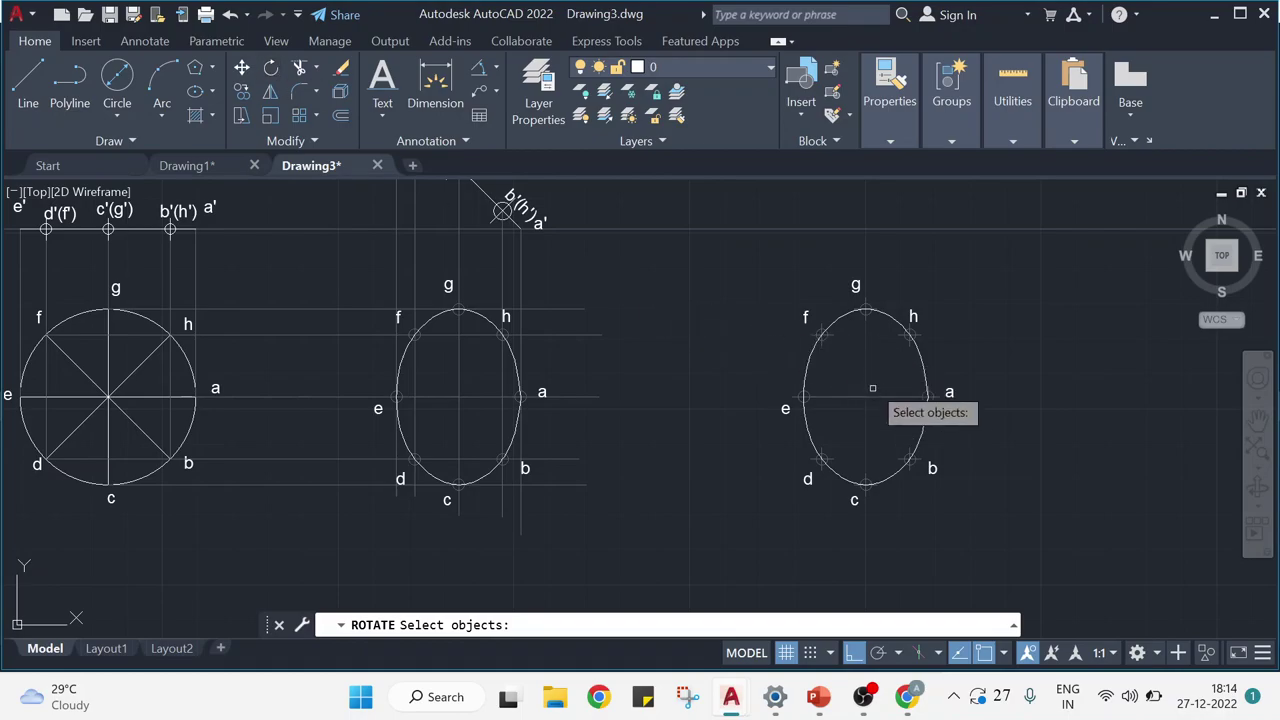
{"action": "mouse_move", "coordinate": [710, 265]}
{"action": "left_mouse_down"}
{"action": "mouse_move", "coordinate": [713, 334]}
{"action": "mouse_move", "coordinate": [756, 471]}
{"action": "mouse_move", "coordinate": [865, 597]}
{"action": "mouse_move", "coordinate": [985, 599]}
{"action": "mouse_move", "coordinate": [1020, 438]}
{"action": "mouse_move", "coordinate": [981, 307]}
{"action": "mouse_move", "coordinate": [922, 252]}
{"action": "left_mouse_up"}
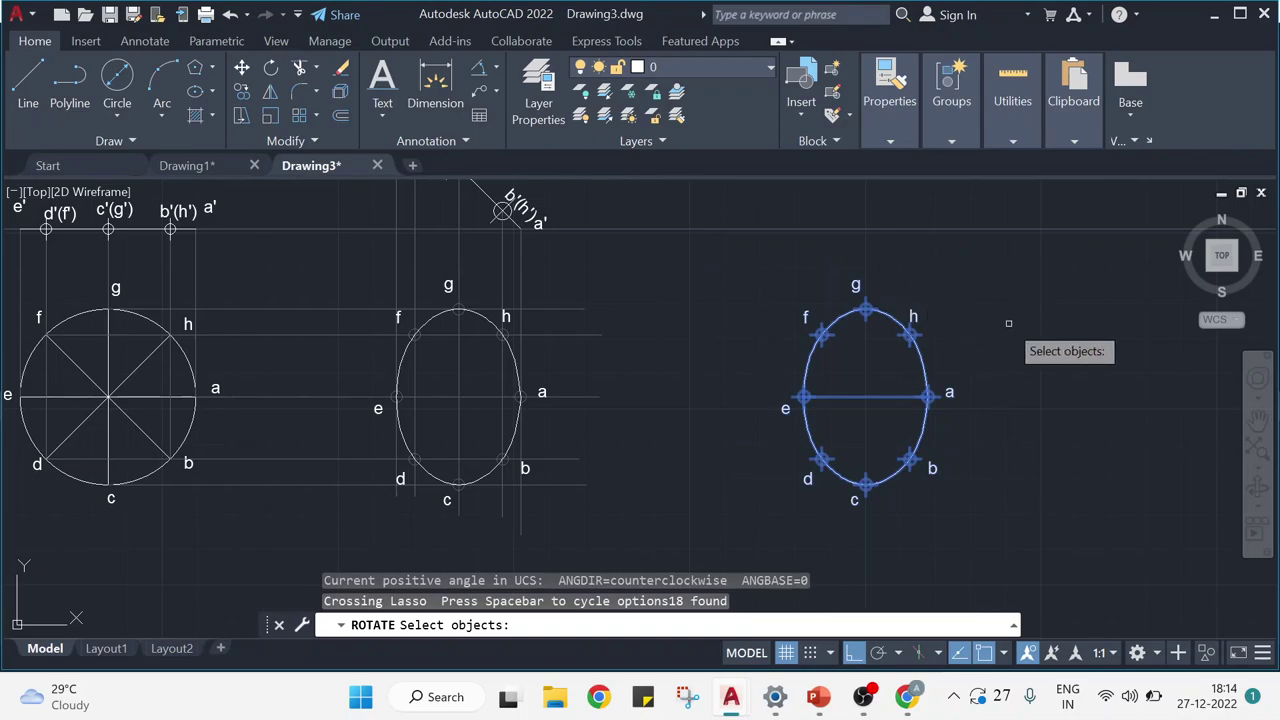
{"action": "key", "text": "Return"}
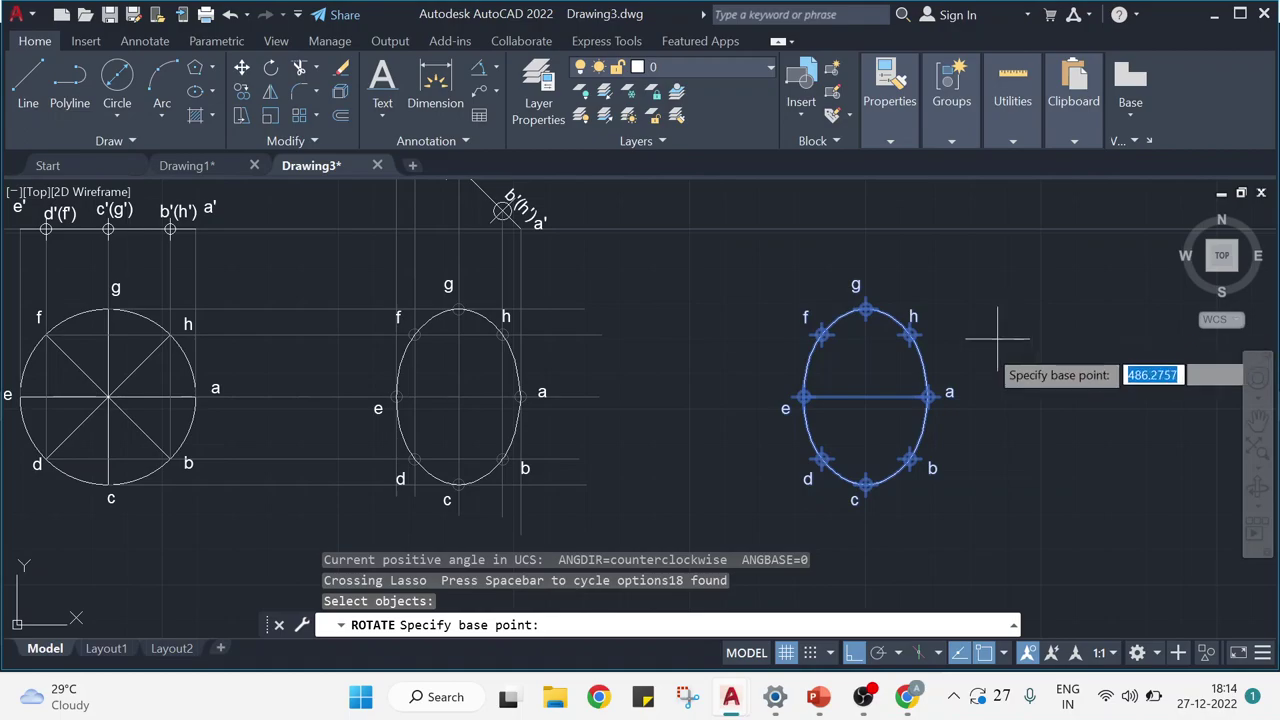
{"action": "left_click", "coordinate": [928, 397]}
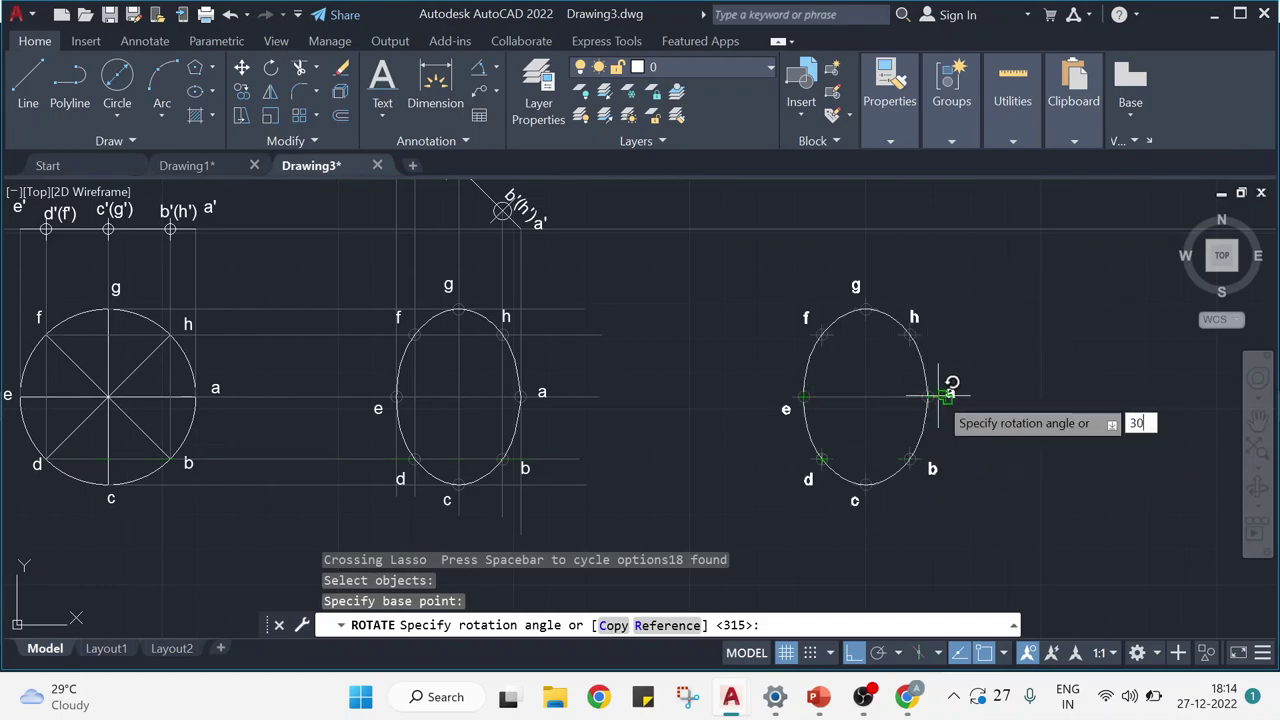
{"action": "key", "text": "Return"}
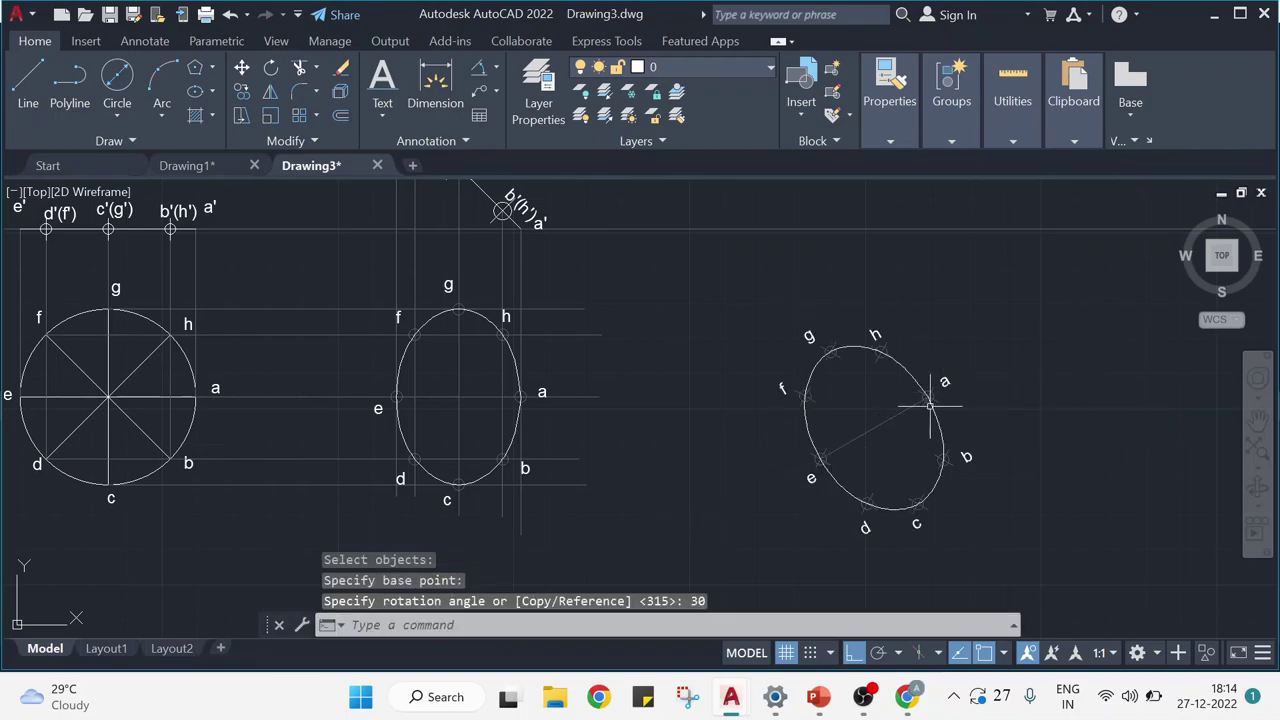
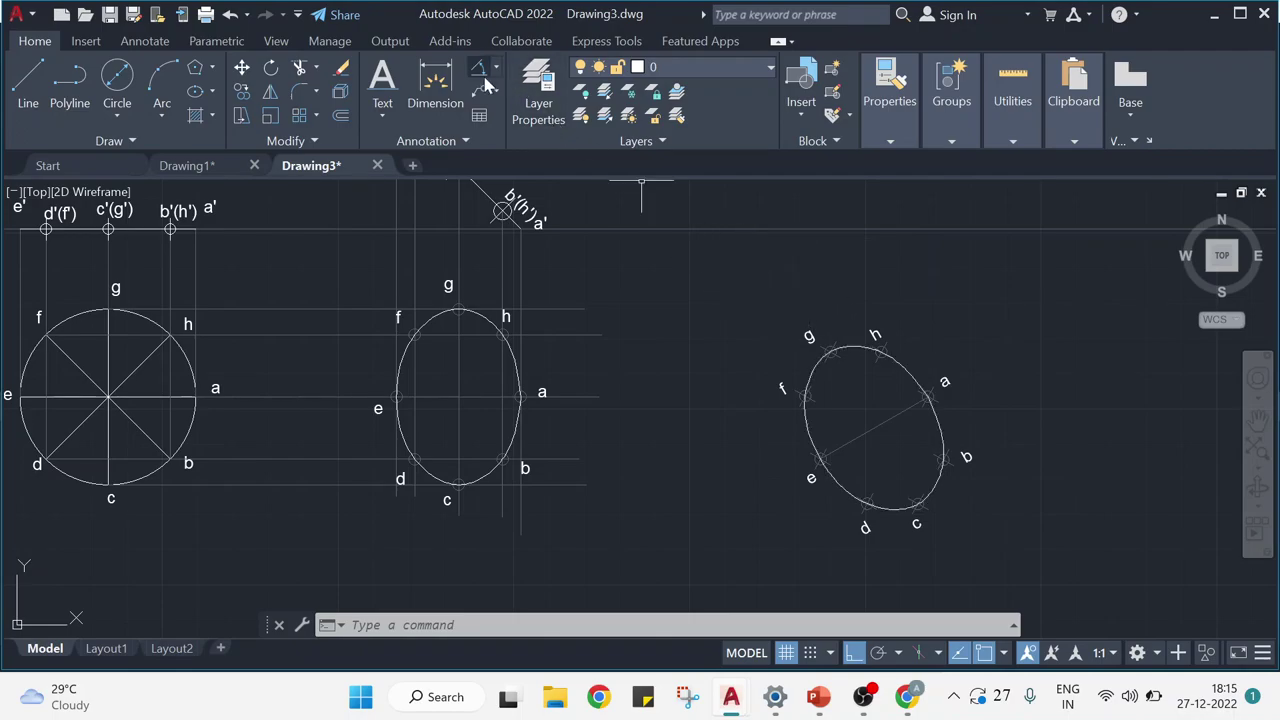
Add an angular dimension between the rotated diameter ae and the XY reference line, placed beyond point a.
{"action": "key", "text": "Return"}
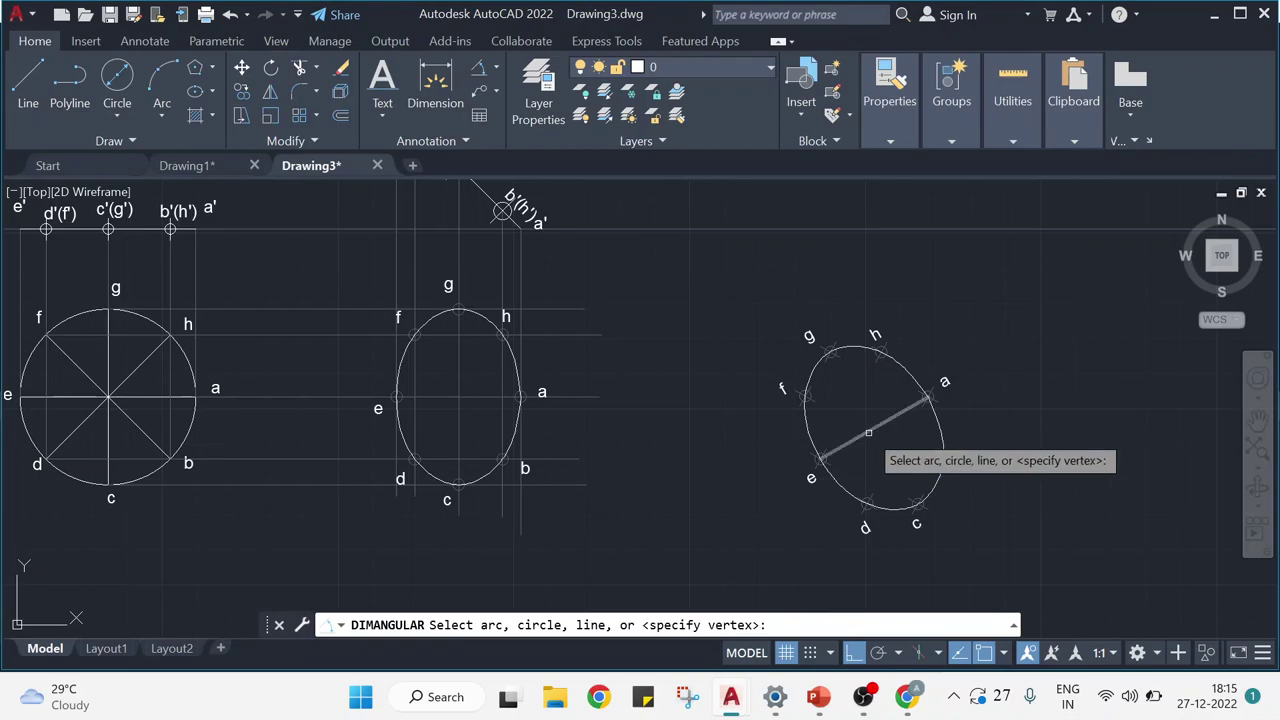
{"action": "left_click", "coordinate": [860, 426]}
{"action": "left_click", "coordinate": [812, 229]}
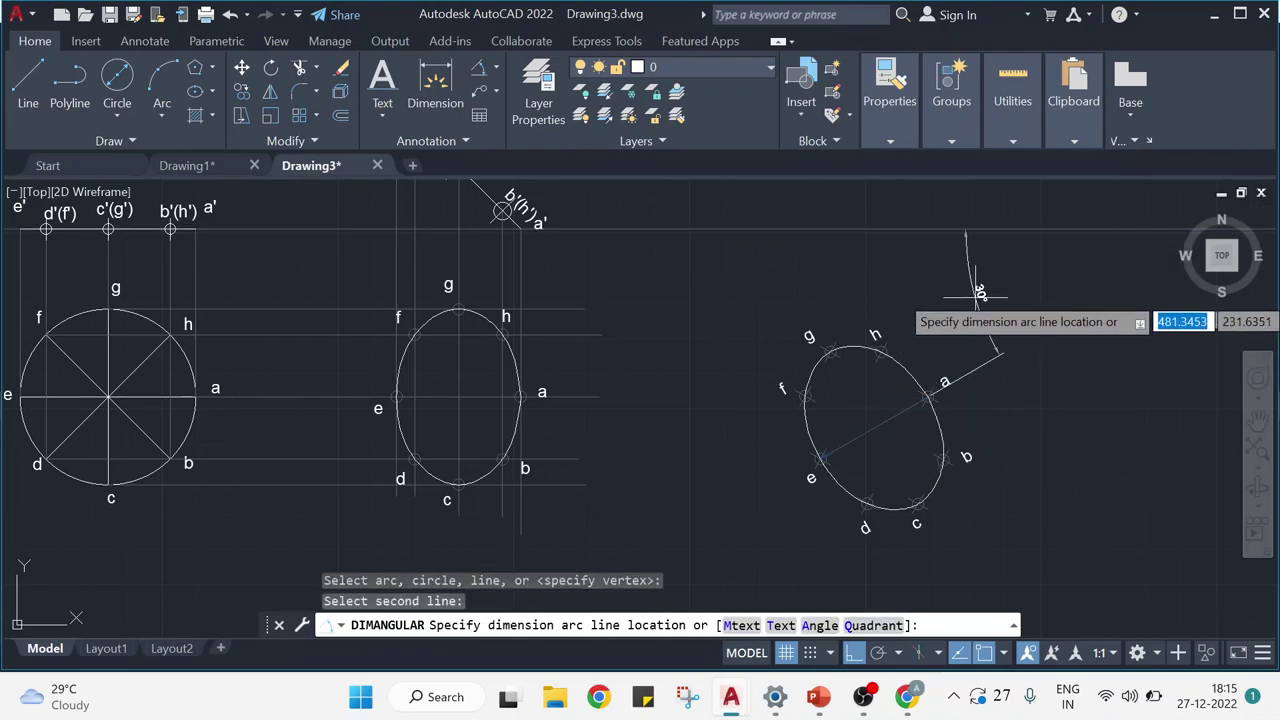
{"action": "left_click", "coordinate": [1055, 280]}
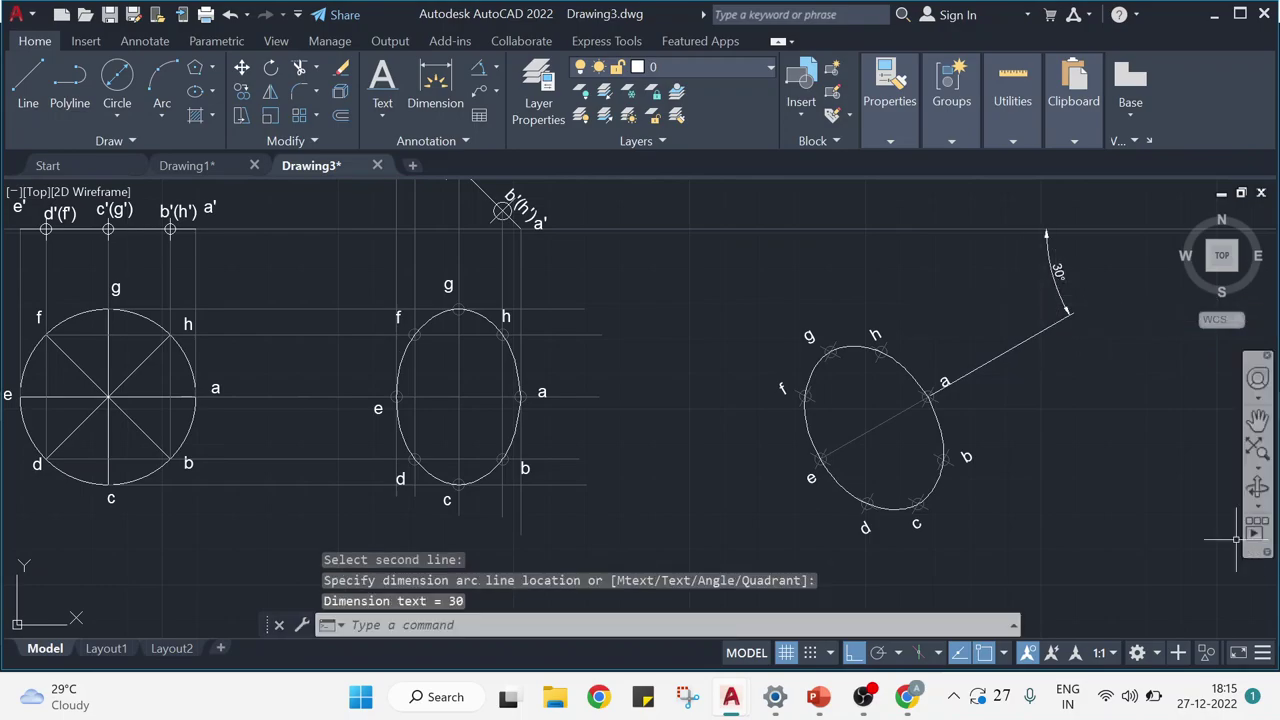
Change the current object colour for drawing the third view's projector lines.
{"action": "scroll", "coordinate": [1020, 445], "scroll_direction": "down", "scroll_amount": 2}
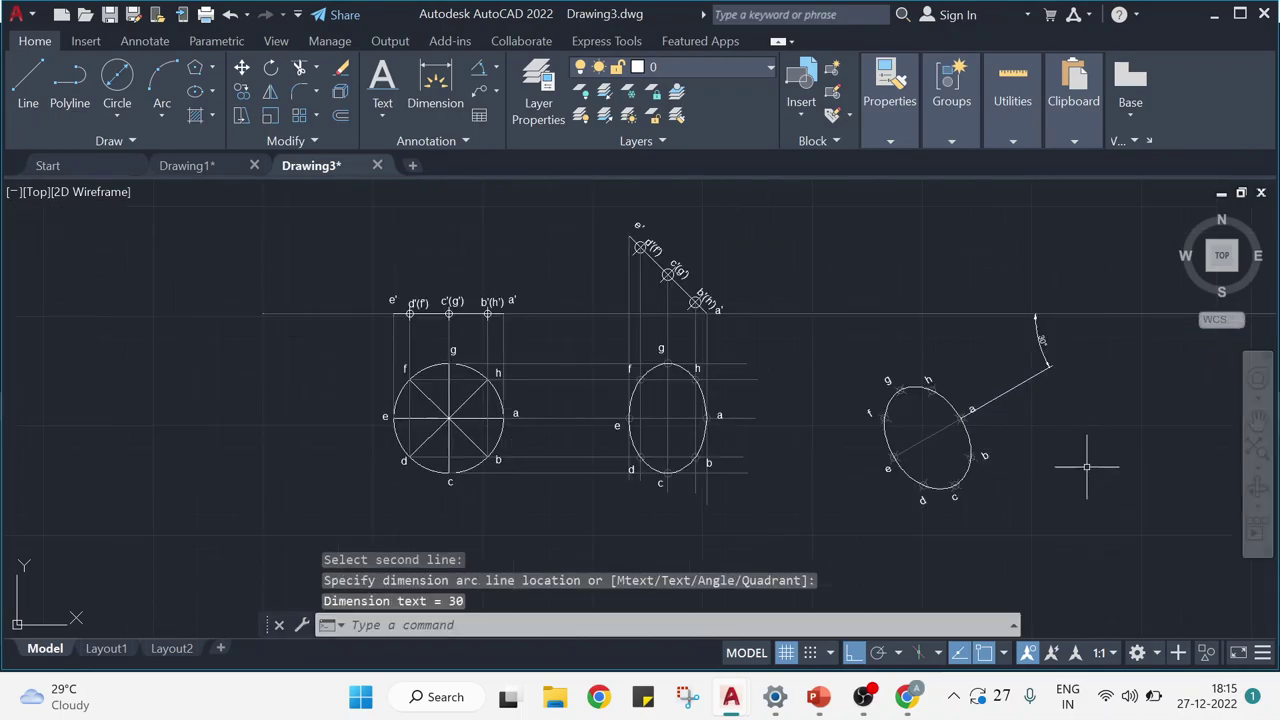
{"action": "scroll", "coordinate": [1000, 466], "scroll_direction": "down", "scroll_amount": 2}
{"action": "scroll", "coordinate": [690, 311], "scroll_direction": "up", "scroll_amount": 2}
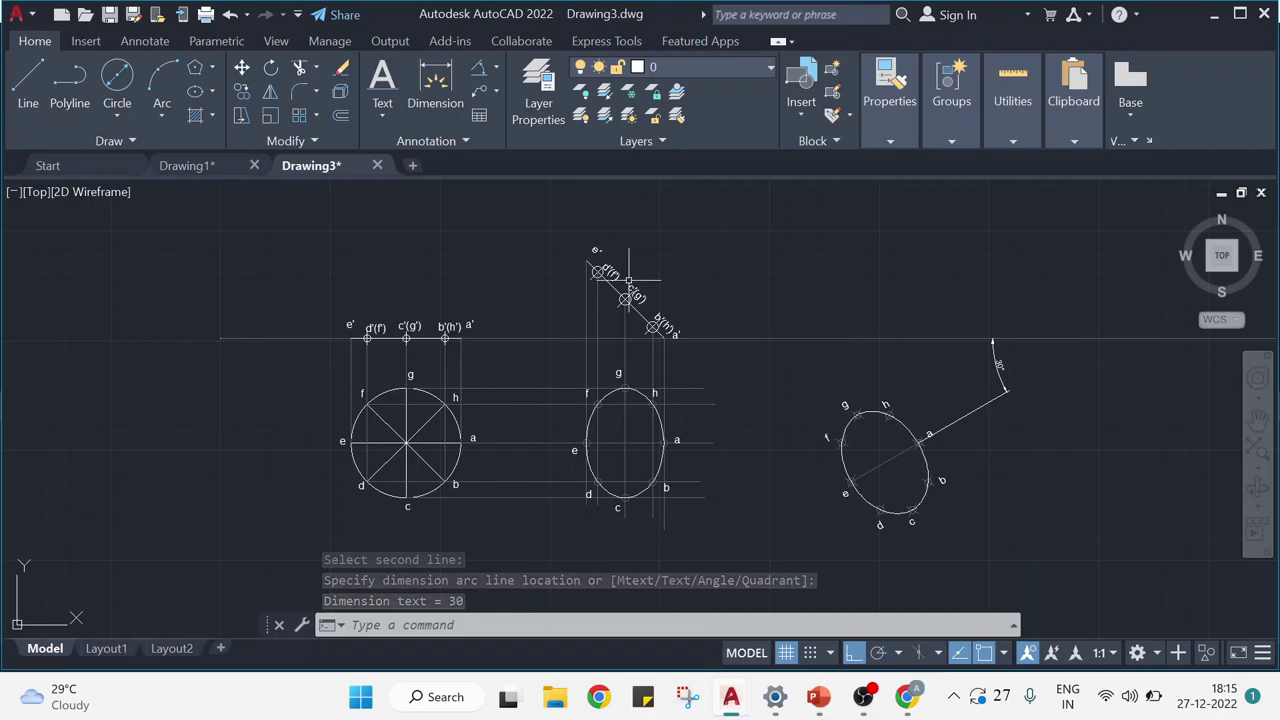
{"action": "scroll", "coordinate": [693, 257], "scroll_direction": "up", "scroll_amount": 2}
{"action": "middle_click_drag", "start_coordinate": [765, 297], "coordinate": [722, 241]}
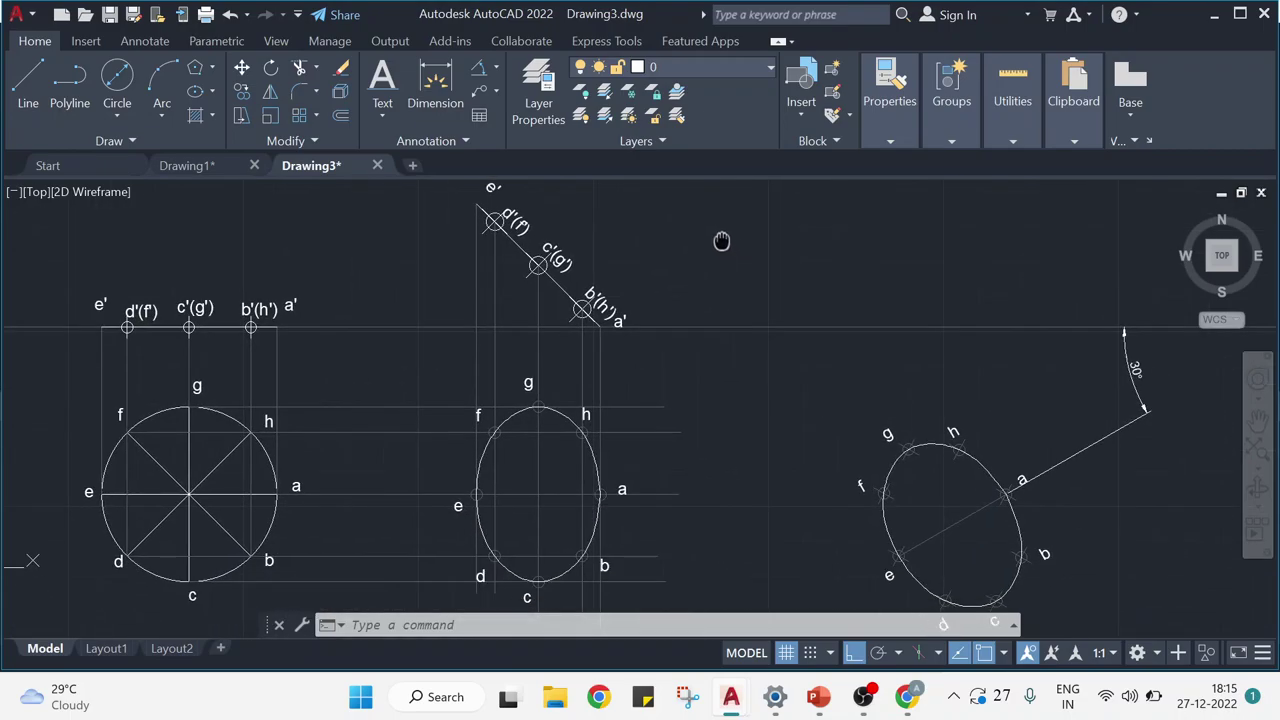
{"action": "scroll", "coordinate": [883, 250], "scroll_direction": "down", "scroll_amount": 2}
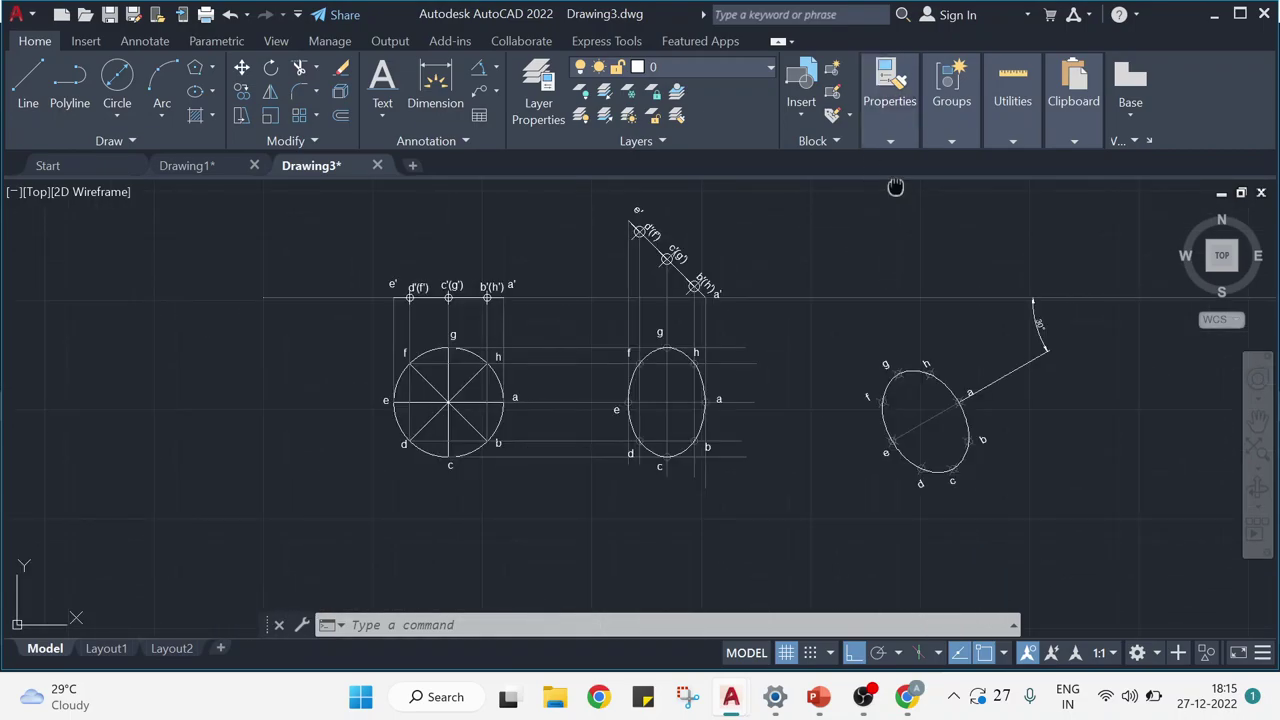
{"action": "middle_click_drag", "start_coordinate": [883, 205], "coordinate": [851, 247]}
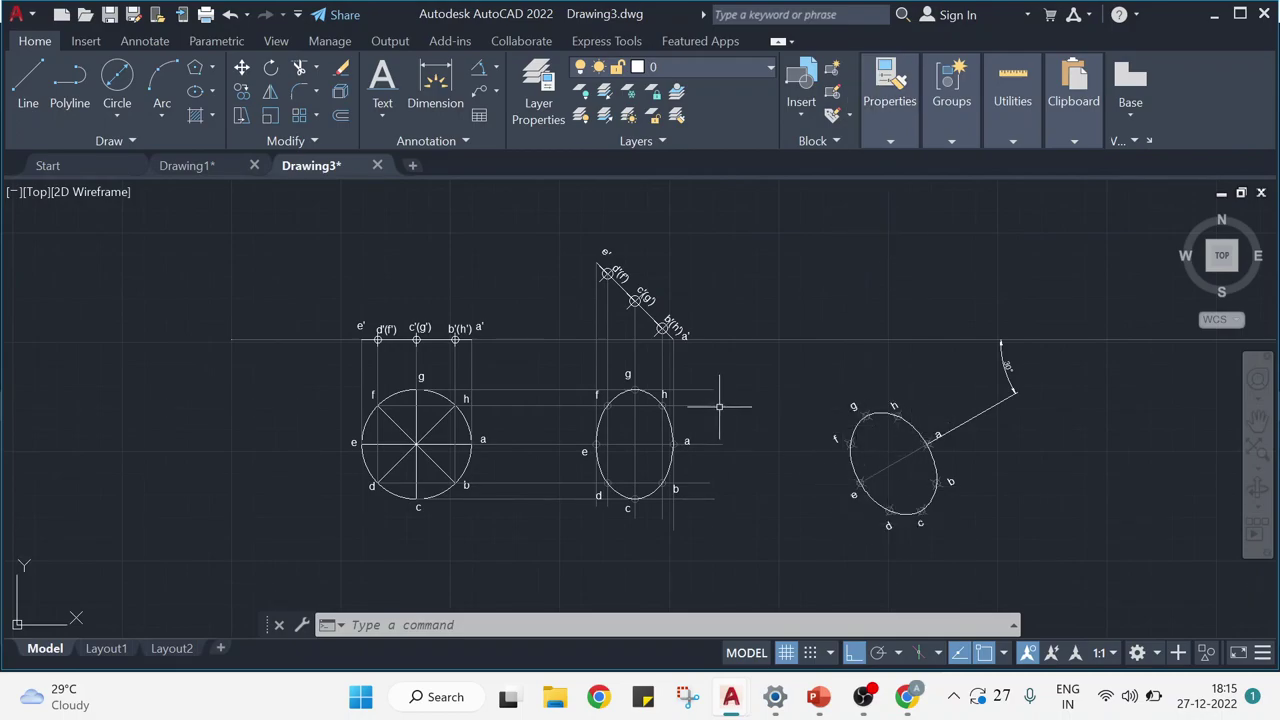
{"action": "left_click", "coordinate": [891, 140]}
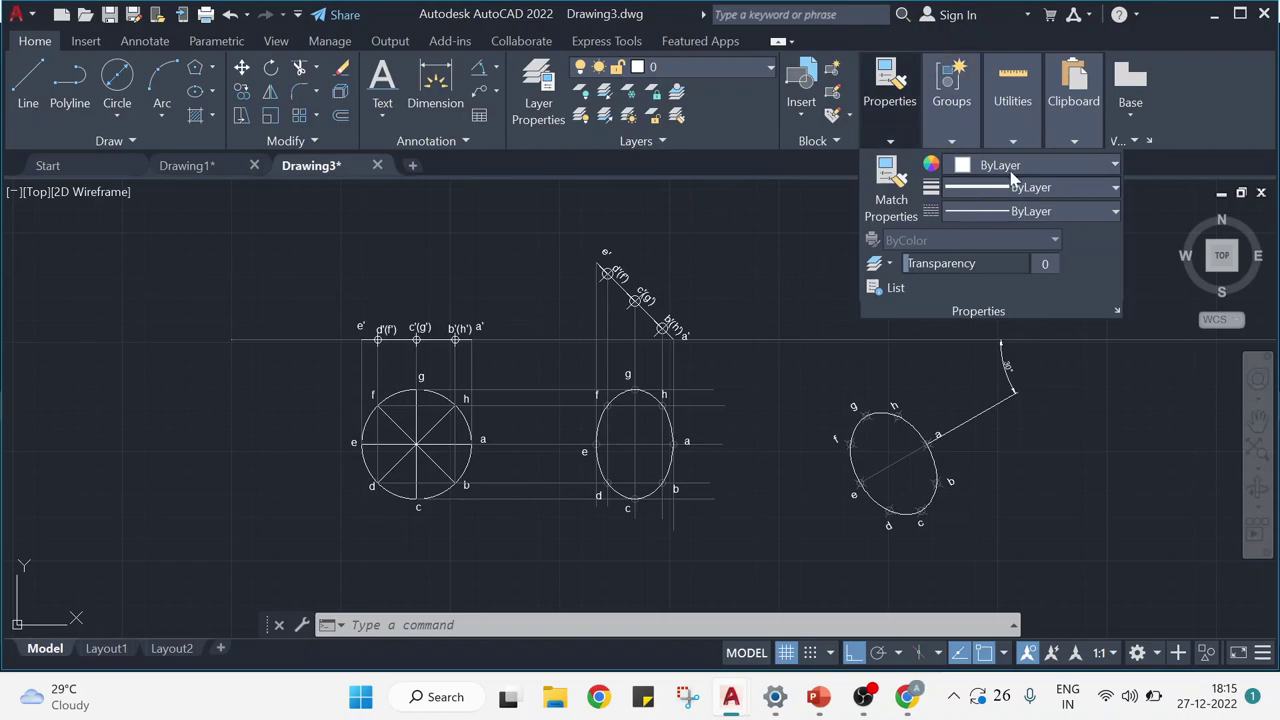
{"action": "left_click", "coordinate": [1040, 165]}
{"action": "left_click", "coordinate": [958, 268]}
Draw a vertical projector line from point a of the rotated top view up past the XY reference line.
{"action": "left_click", "coordinate": [28, 84]}
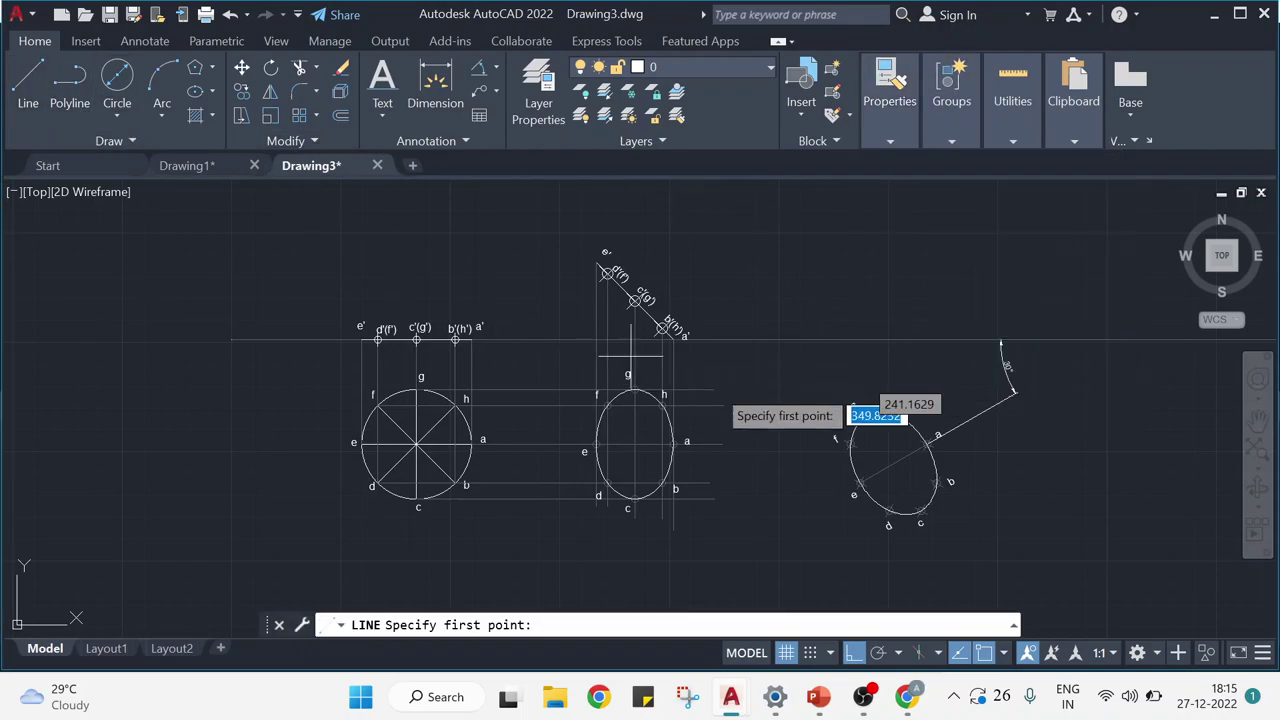
{"action": "scroll", "coordinate": [885, 442], "scroll_direction": "up", "scroll_amount": 2}
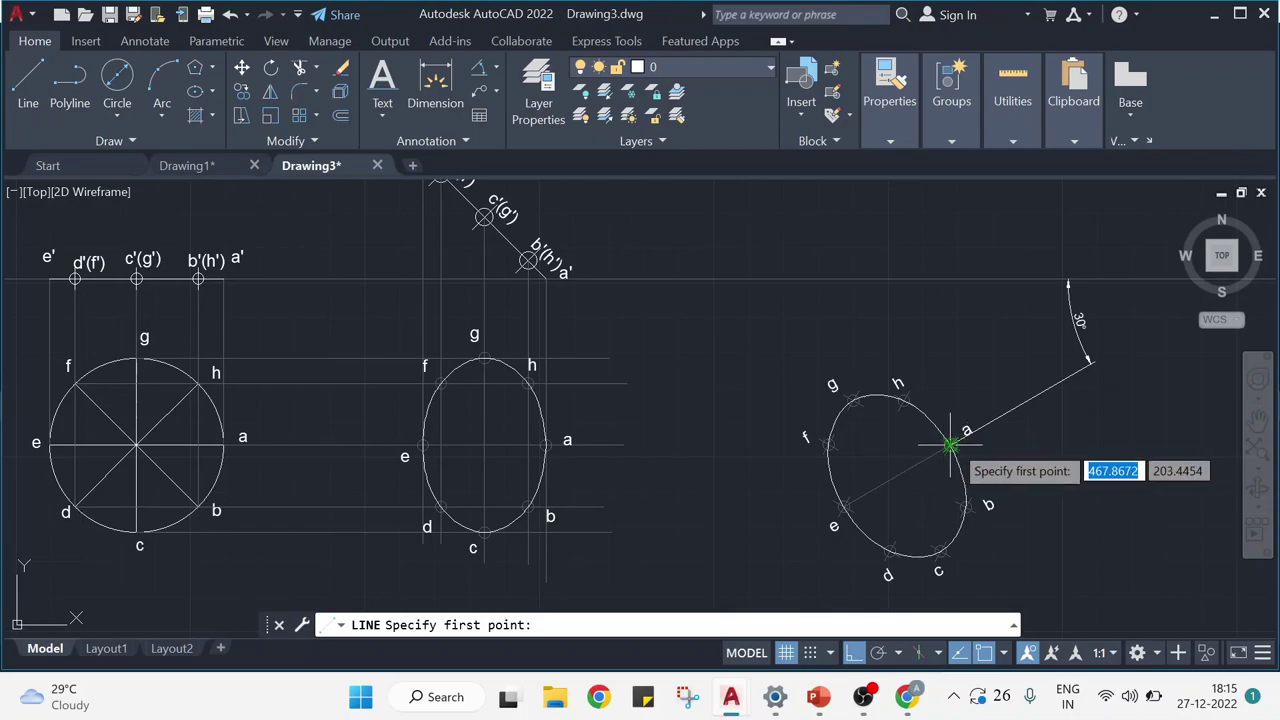
{"action": "scroll", "coordinate": [950, 444], "scroll_direction": "down", "scroll_amount": 2}
{"action": "left_click", "coordinate": [950, 444]}
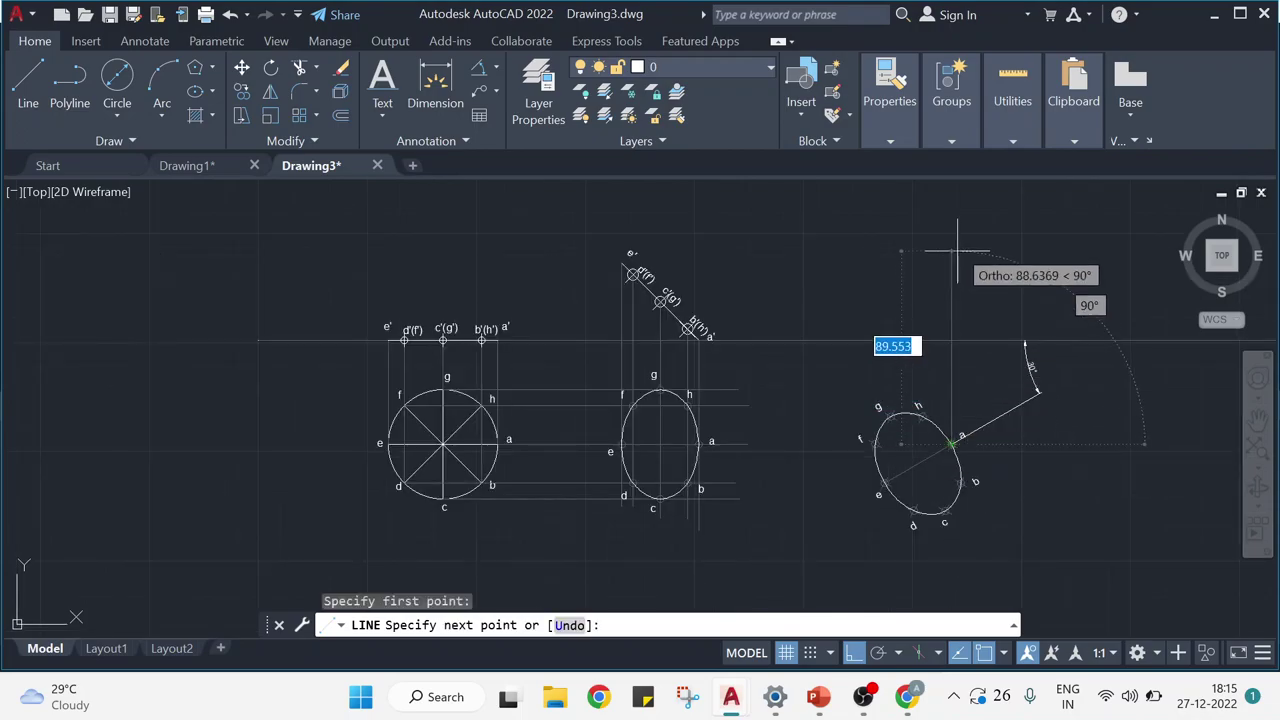
{"action": "left_click", "coordinate": [950, 194]}
{"action": "key", "text": "Return"}
Draw vertical projector lines from points h and g of the rotated top view up past the XY reference line.
{"action": "key", "text": "Return"}
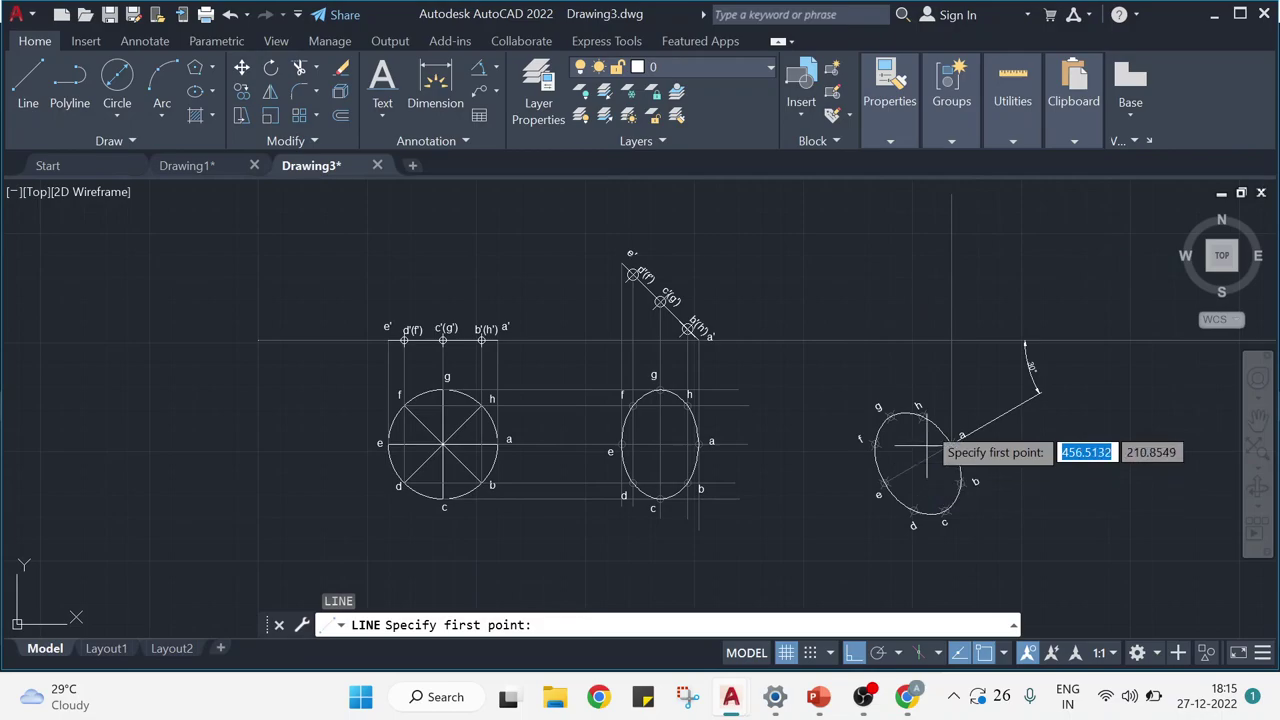
{"action": "left_click", "coordinate": [920, 412]}
{"action": "left_click", "coordinate": [923, 195]}
{"action": "key", "text": "Return"}
{"action": "key", "text": "Return"}
{"action": "left_click", "coordinate": [894, 416]}
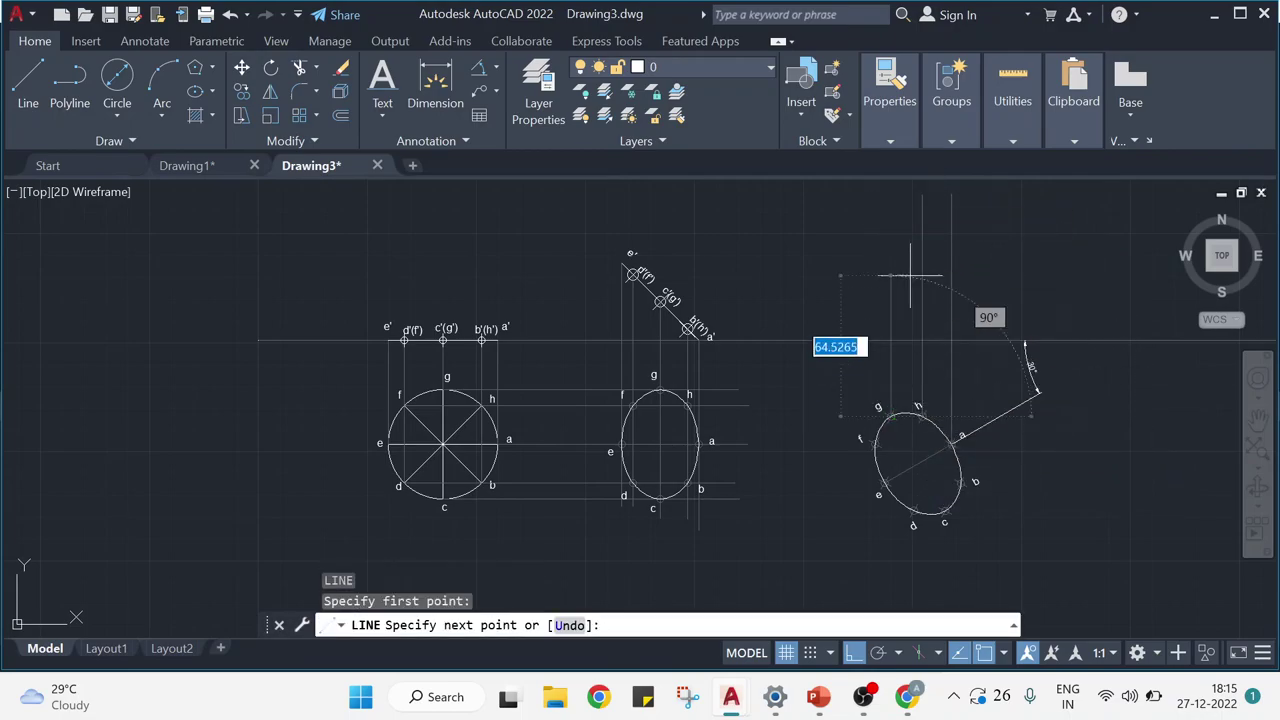
{"action": "left_click", "coordinate": [892, 198]}
{"action": "key", "text": "Return"}
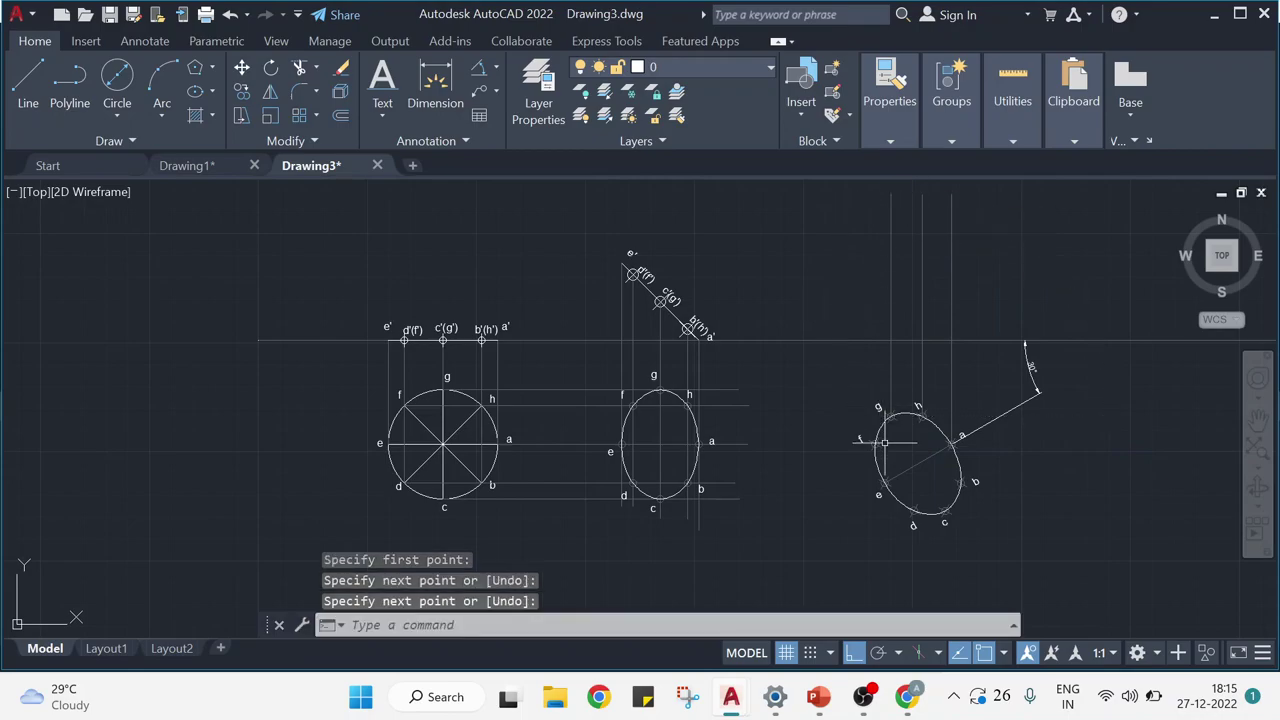
Draw a vertical projector line from point f of the rotated top view up past the XY reference line.
{"action": "key", "text": "Return"}
{"action": "left_click", "coordinate": [875, 443]}
{"action": "left_click", "coordinate": [836, 195]}
{"action": "key", "text": "Return"}
{"action": "left_click", "coordinate": [836, 195]}
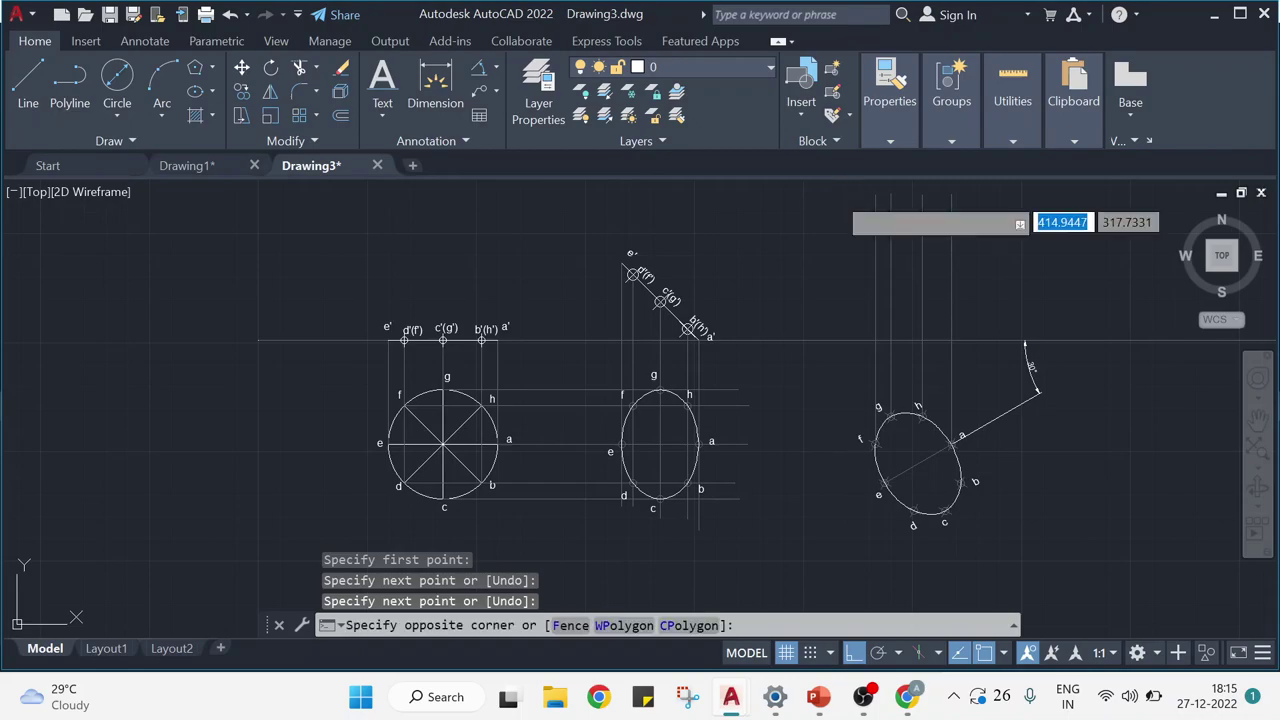
{"action": "left_click", "coordinate": [837, 194]}
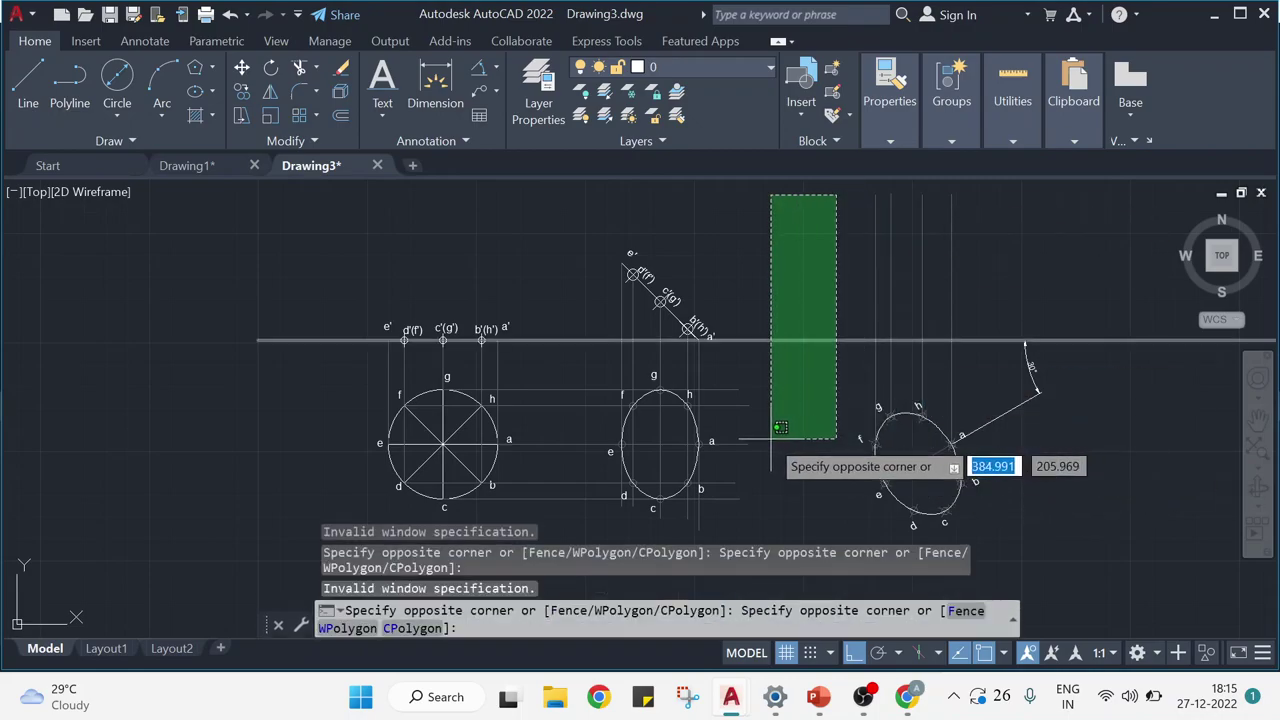
{"action": "key", "text": "Escape"}
{"action": "key", "text": "Return"}
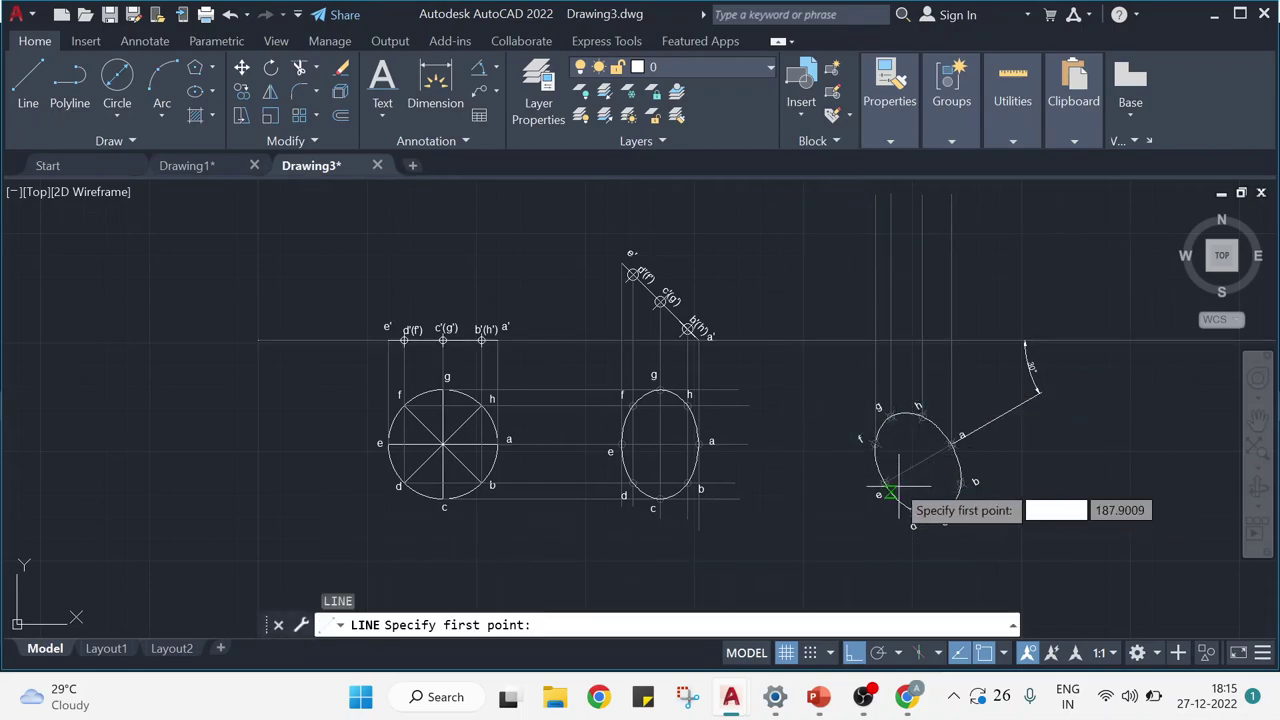
{"action": "left_click", "coordinate": [884, 484]}
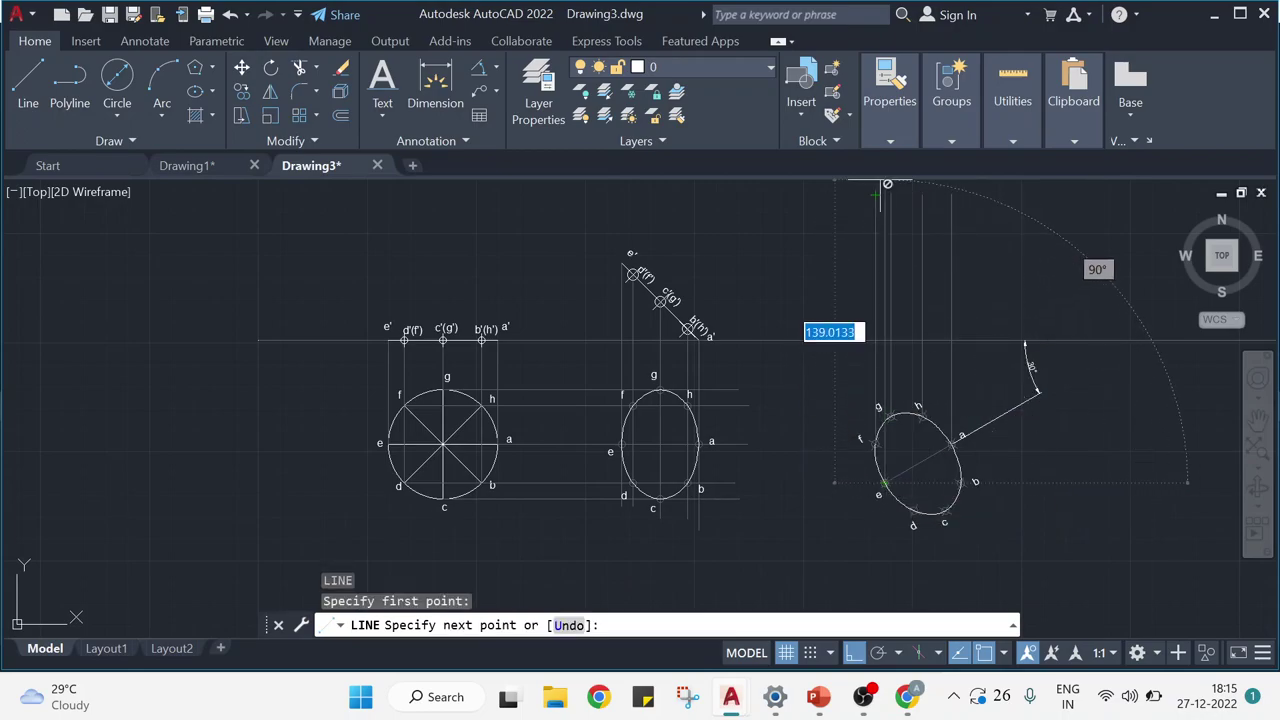
{"action": "key", "text": "Return"}
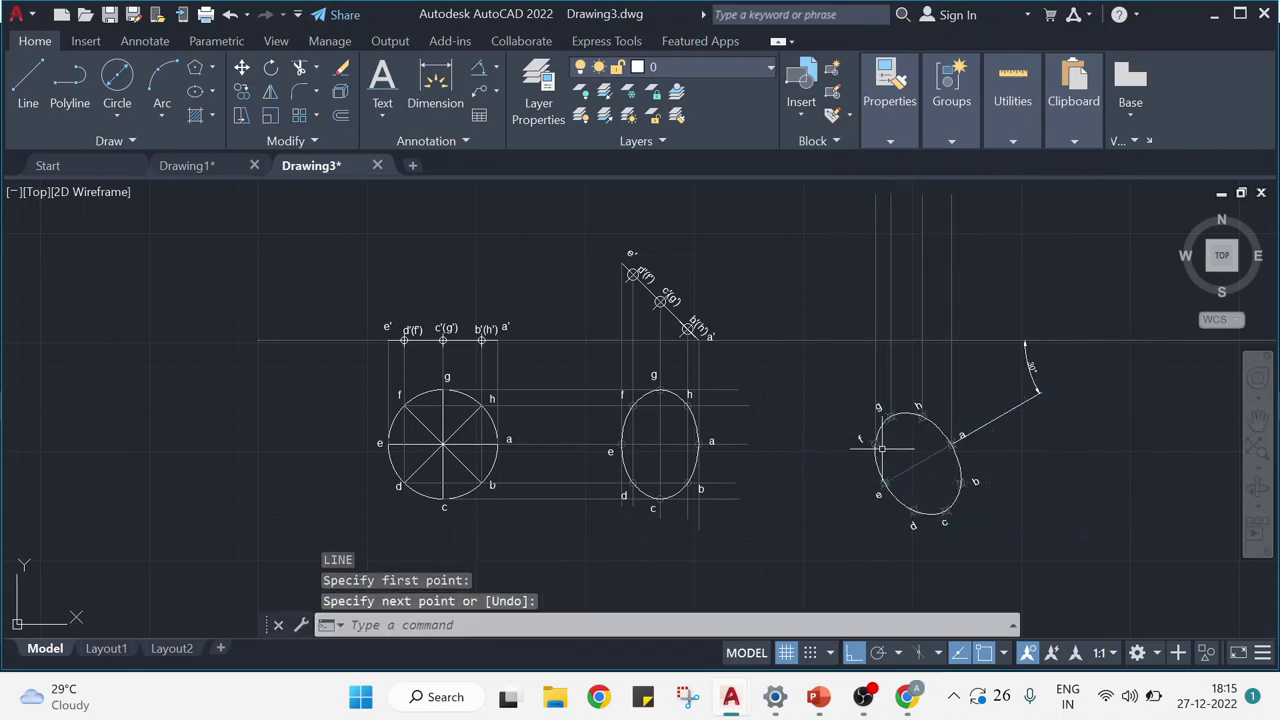
Draw a vertical projector line from point e of the rotated top view up past the XY reference line.
{"action": "key", "text": "Return"}
{"action": "left_click", "coordinate": [884, 484]}
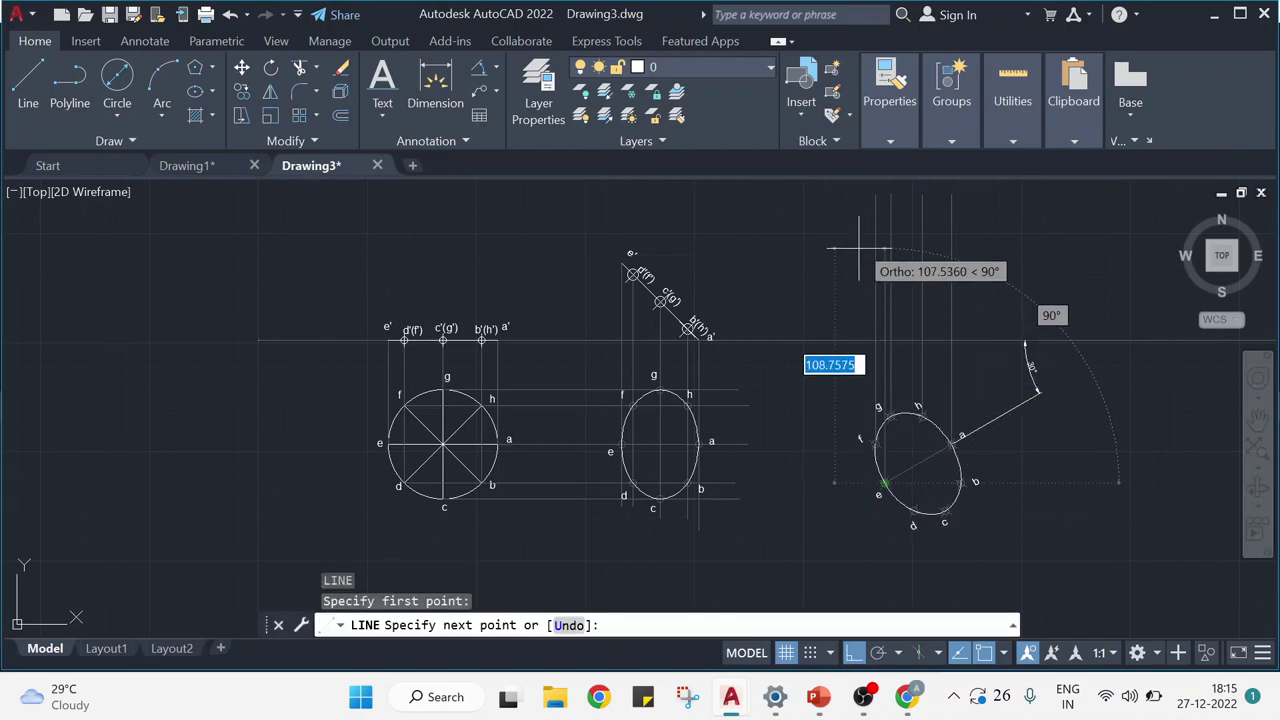
{"action": "left_click", "coordinate": [856, 193]}
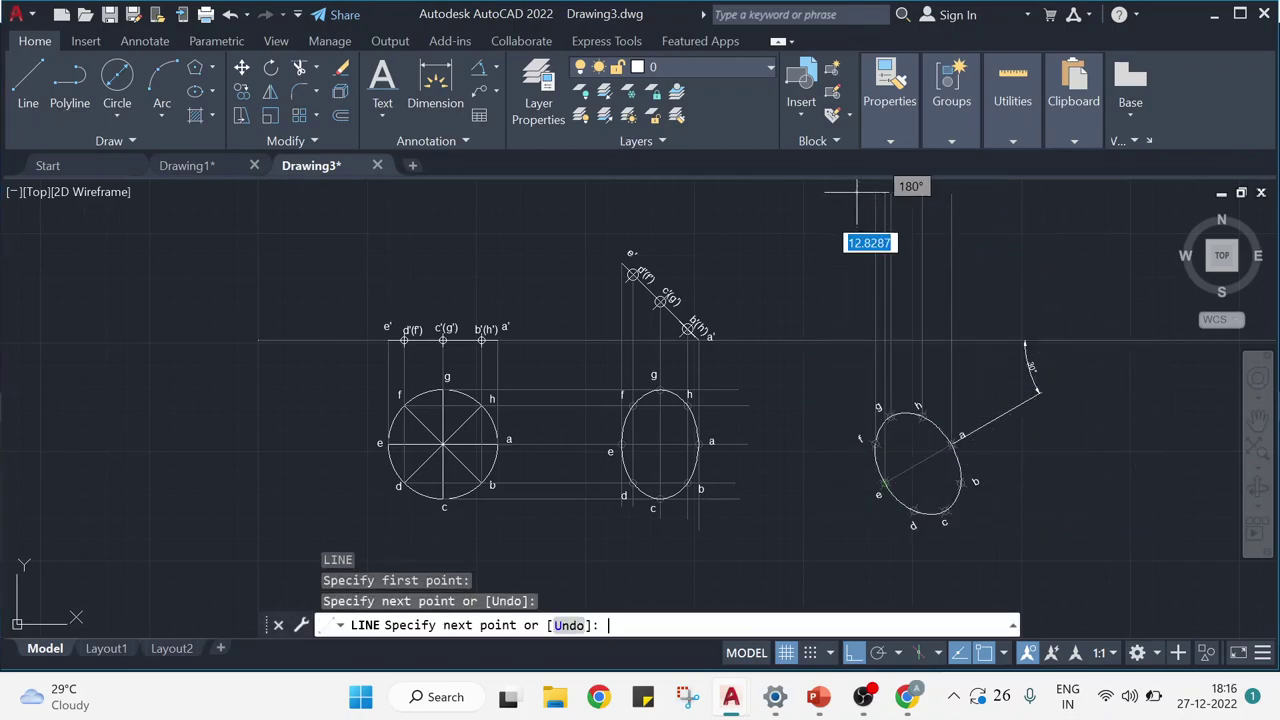
{"action": "key", "text": "Return"}
Draw vertical projector lines from points d and c of the rotated top view up past the XY reference line.
{"action": "key", "text": "Return"}
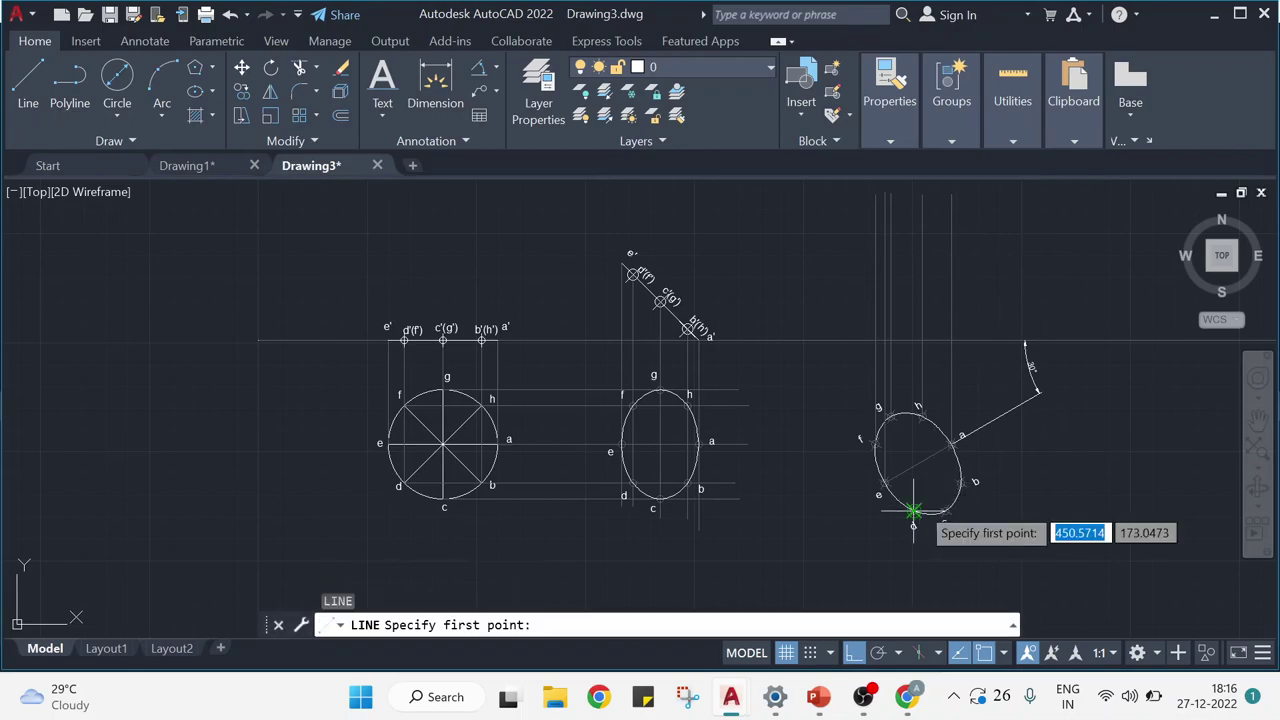
{"action": "left_click", "coordinate": [913, 511]}
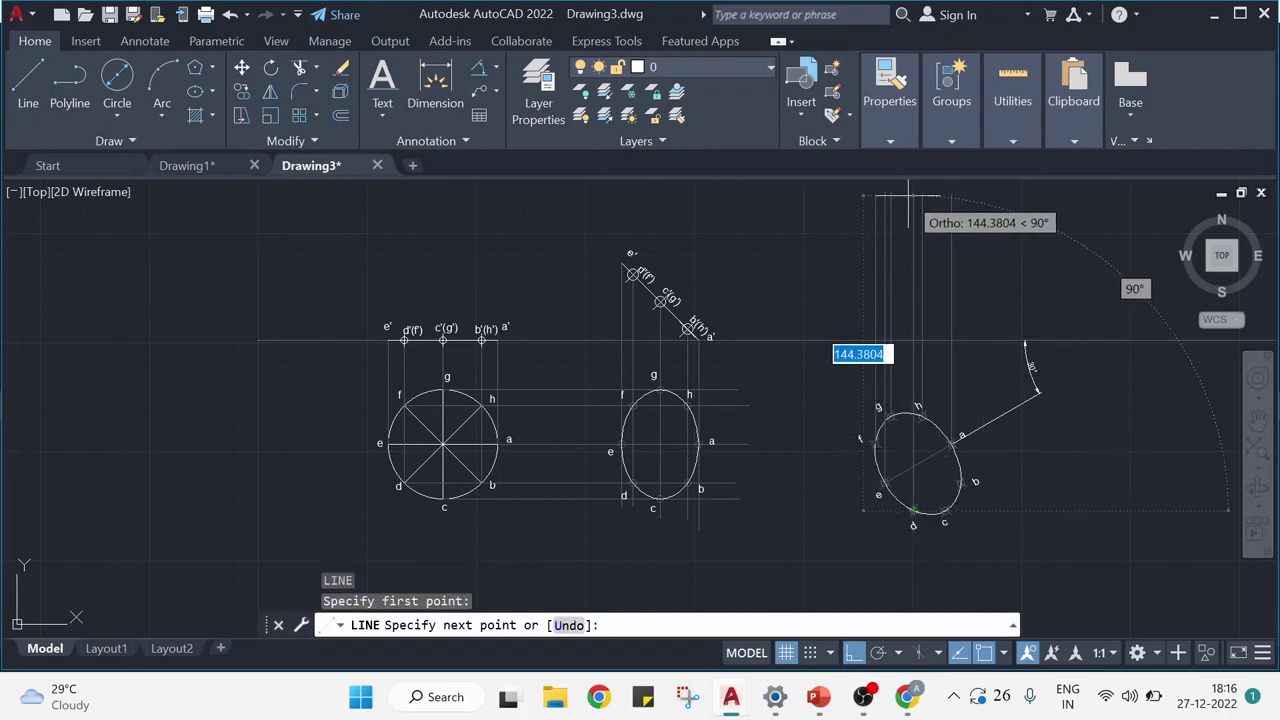
{"action": "left_click", "coordinate": [908, 196]}
{"action": "key", "text": "Return"}
{"action": "key", "text": "Return"}
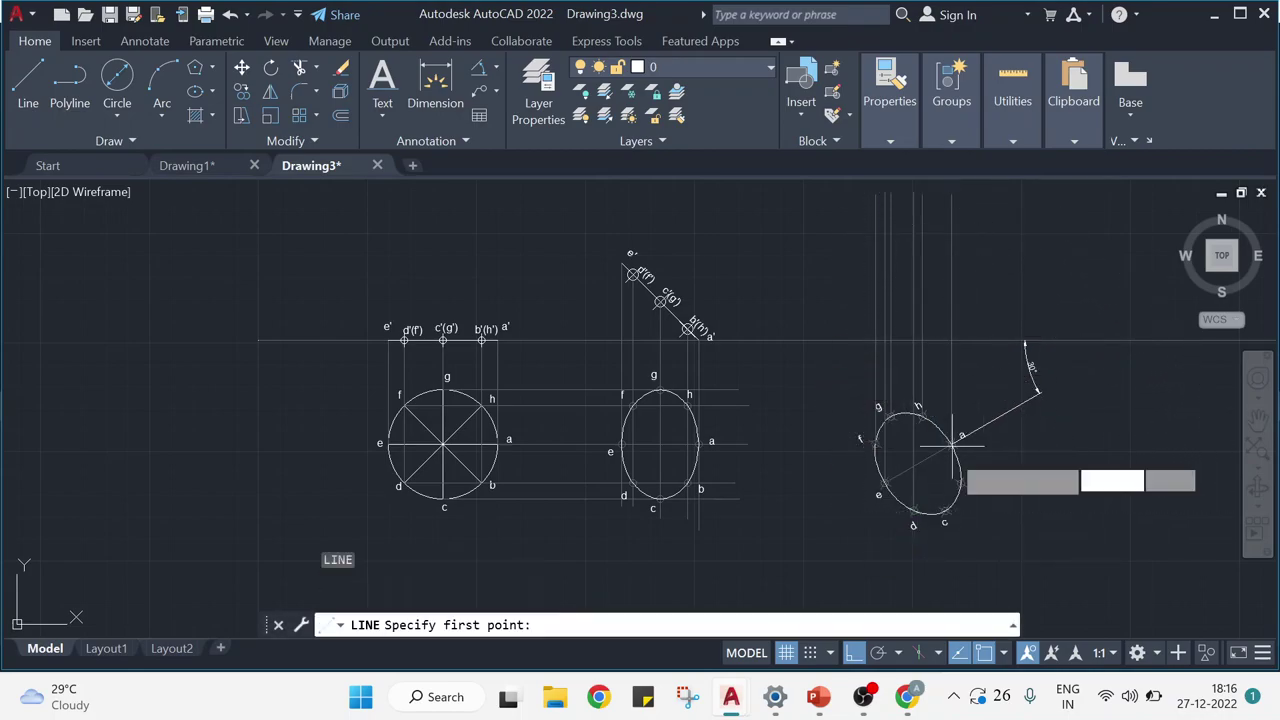
{"action": "left_click", "coordinate": [943, 513]}
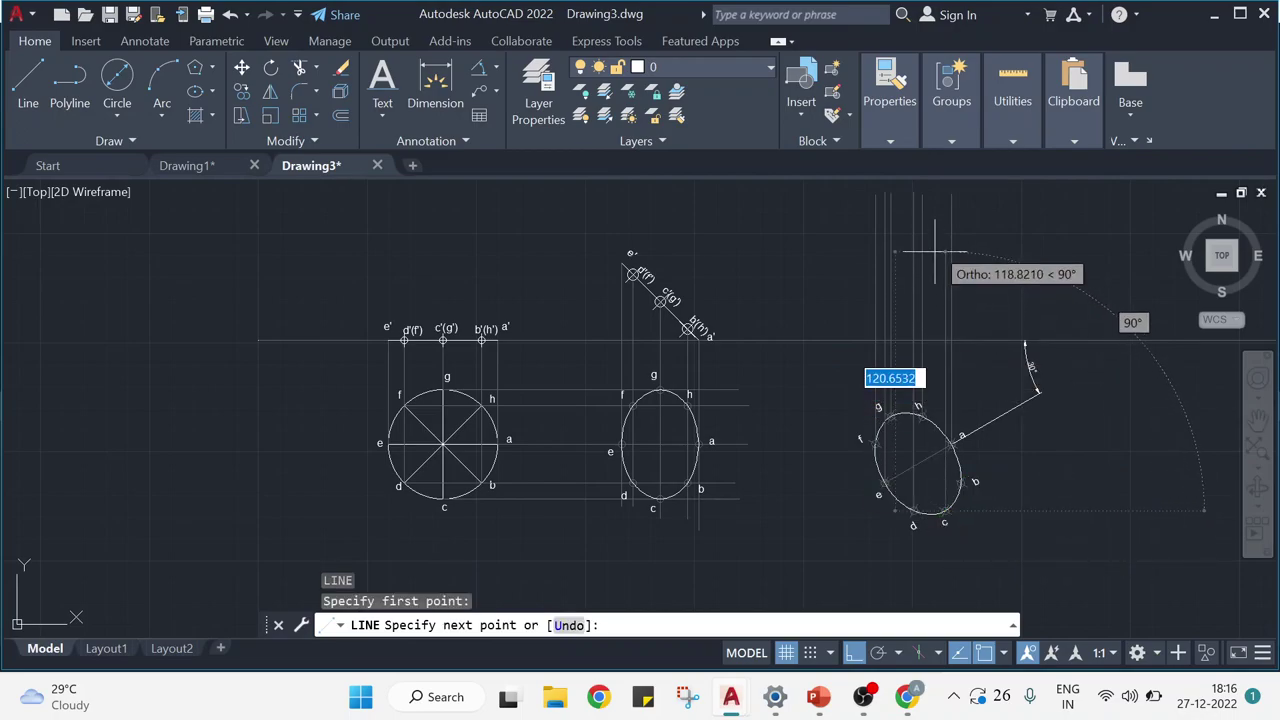
{"action": "left_click", "coordinate": [938, 192]}
{"action": "key", "text": "Return"}
{"action": "key", "text": "Return"}
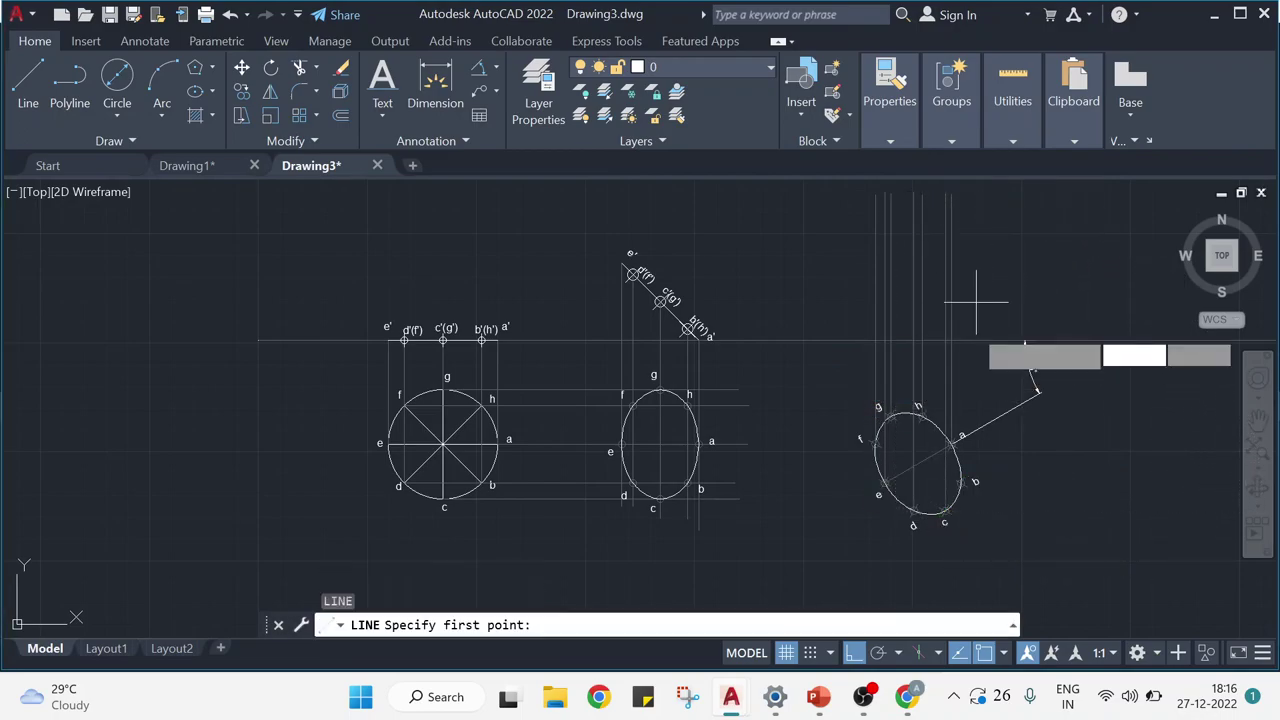
{"action": "left_click", "coordinate": [960, 467]}
{"action": "key", "text": "Return"}
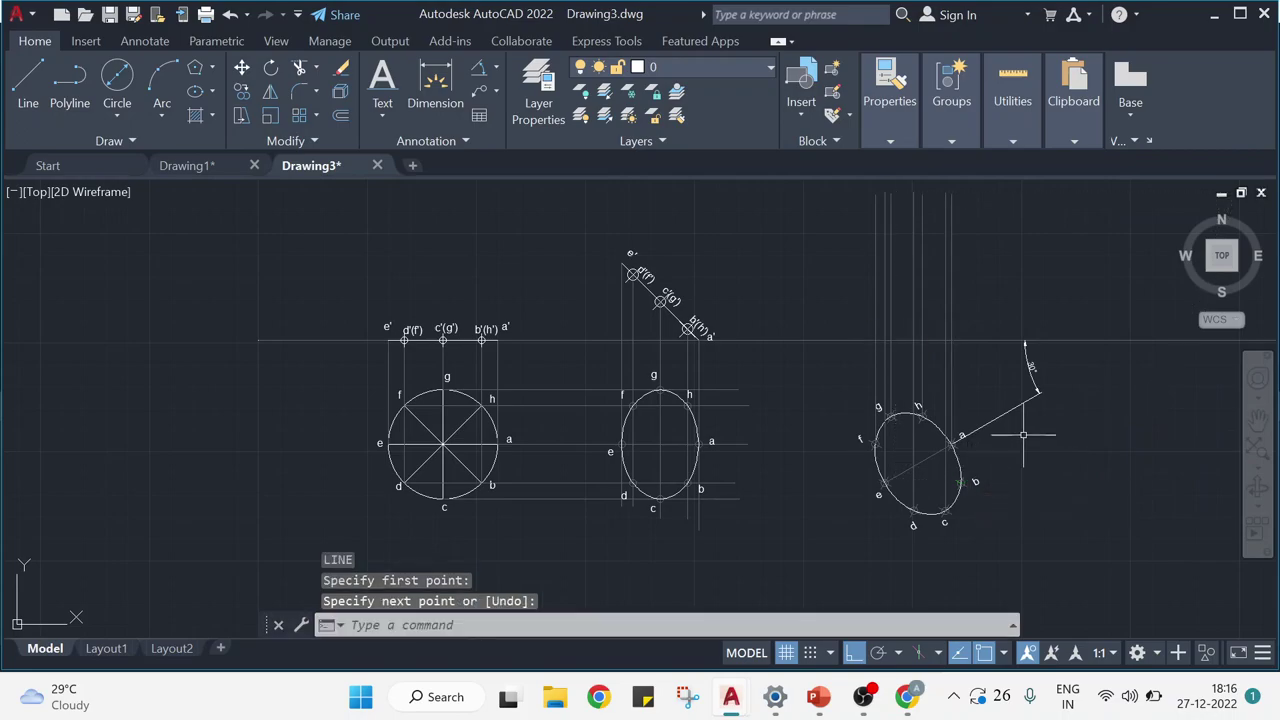
Draw a vertical projector line from point b of the rotated top view up past the XY reference line.
{"action": "key", "text": "Return"}
{"action": "left_click", "coordinate": [960, 483]}
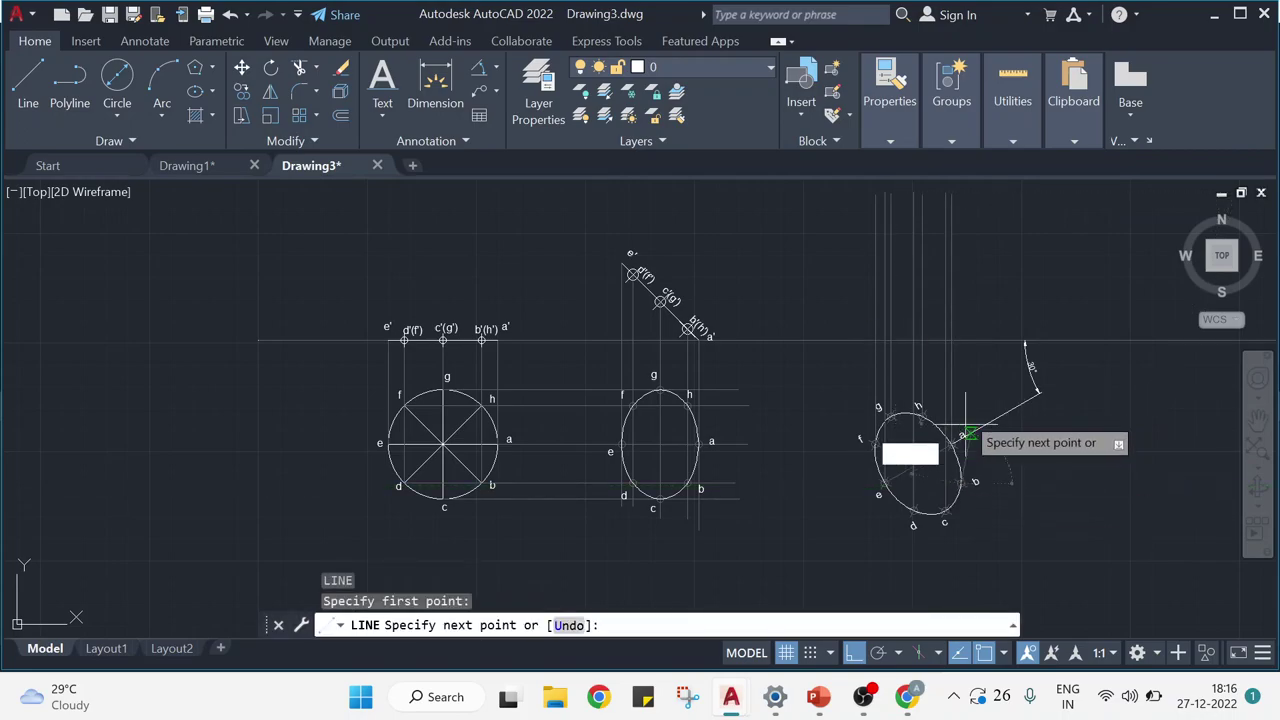
{"action": "left_click", "coordinate": [960, 192]}
{"action": "key", "text": "Return"}
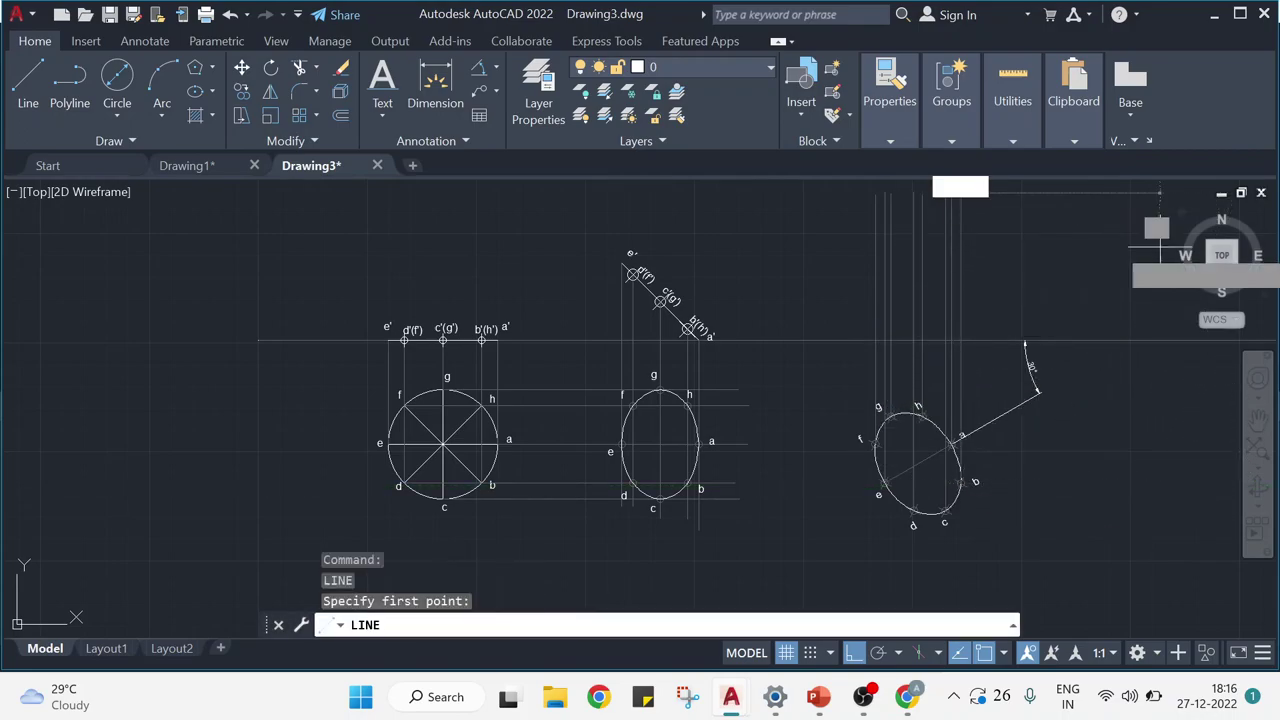
{"action": "key", "text": "Escape"}
{"action": "key", "text": "Escape"}
{"action": "key", "text": "Escape"}
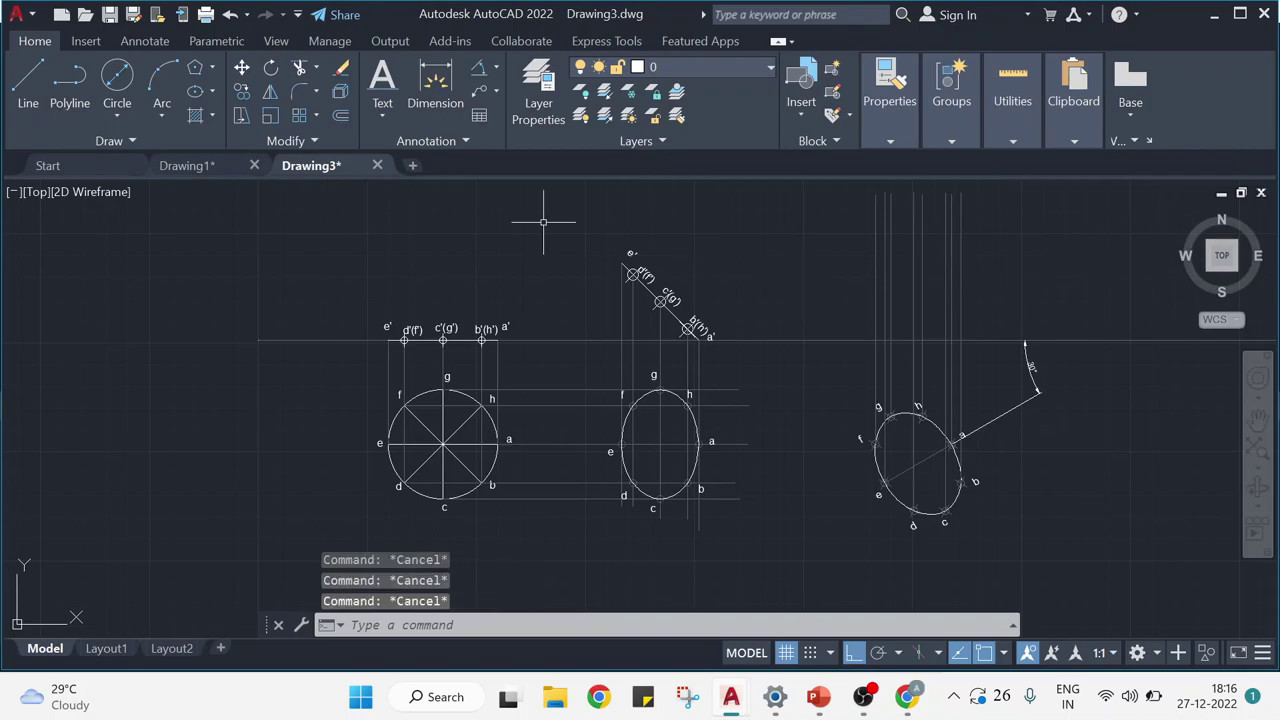
Draw horizontal projector lines from points e' and d'(f') of the inclined front view across all the vertical projectors.
{"action": "left_click", "coordinate": [28, 88]}
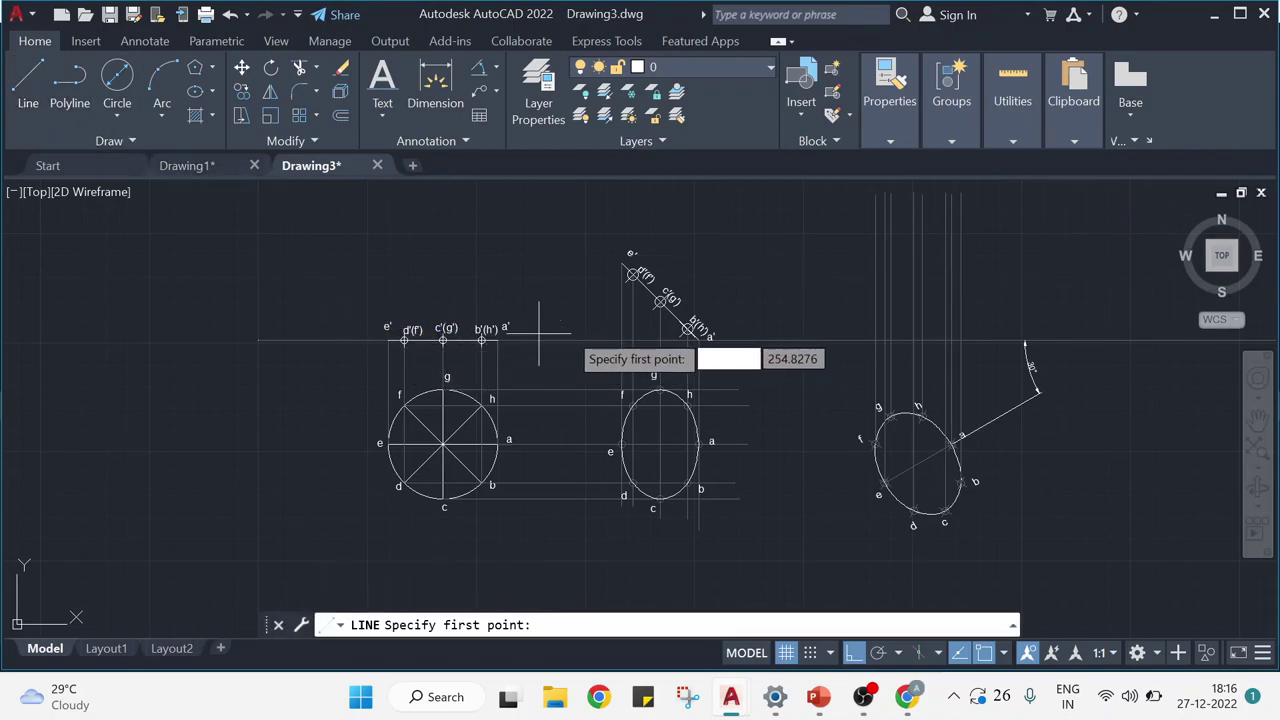
{"action": "left_click", "coordinate": [622, 263]}
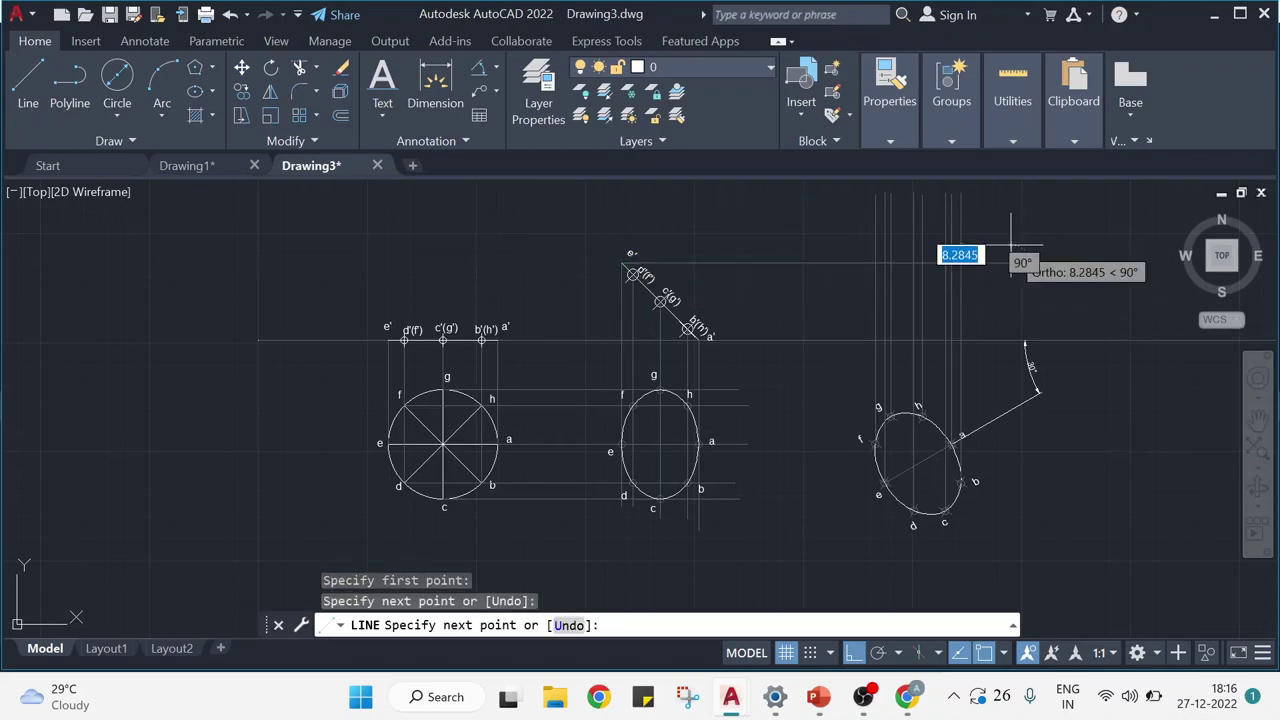
{"action": "left_click", "coordinate": [1010, 243]}
{"action": "key", "text": "Return"}
{"action": "key", "text": "Return"}
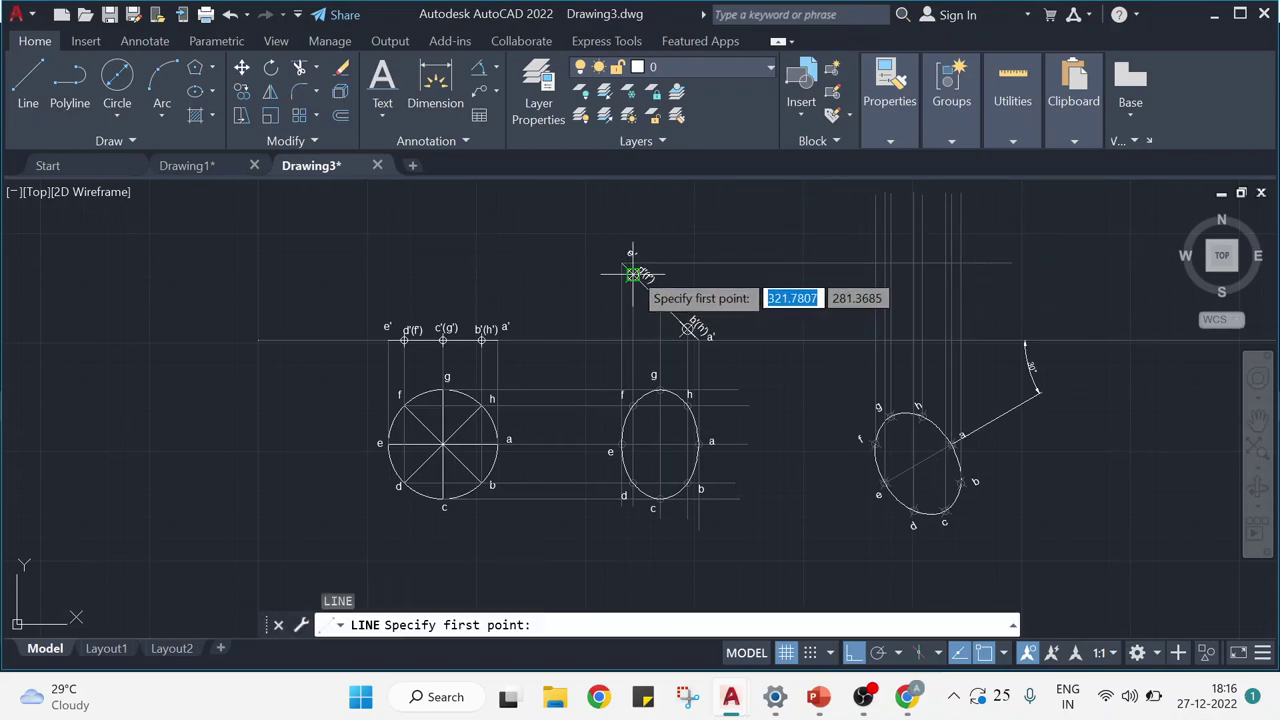
{"action": "left_click", "coordinate": [633, 272]}
{"action": "left_click", "coordinate": [1010, 264]}
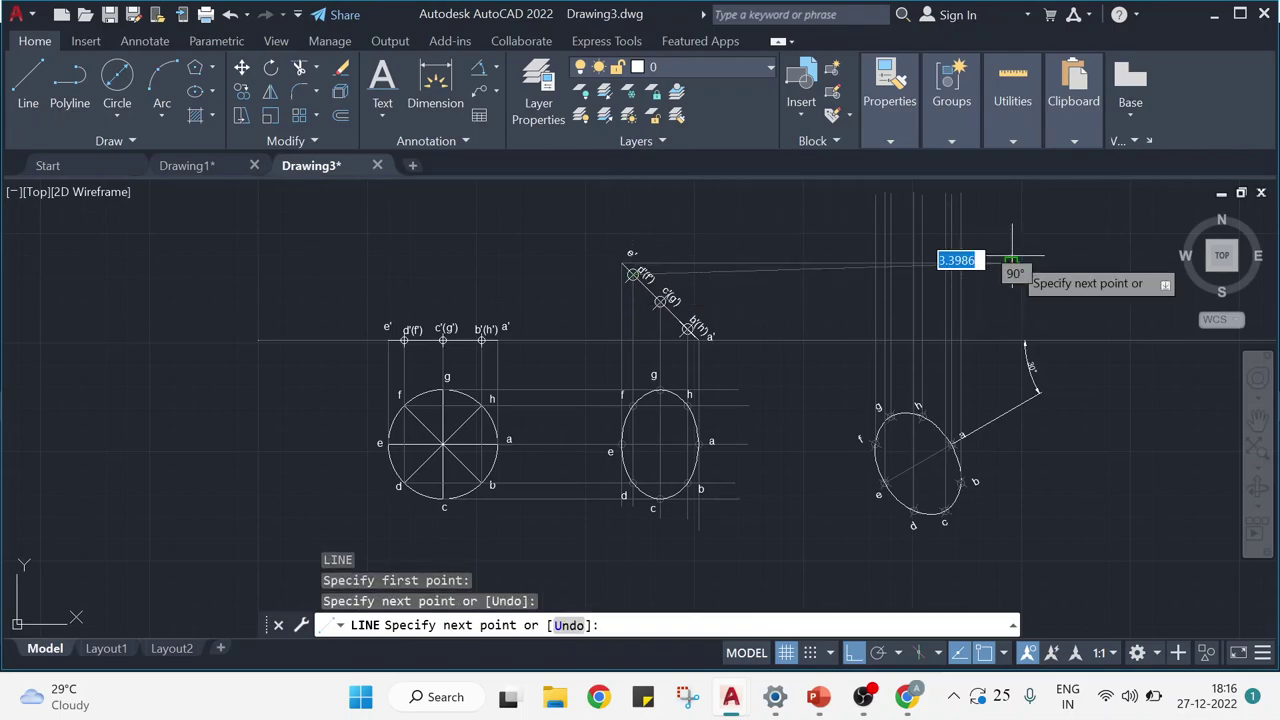
{"action": "key", "text": "ctrl+z"}
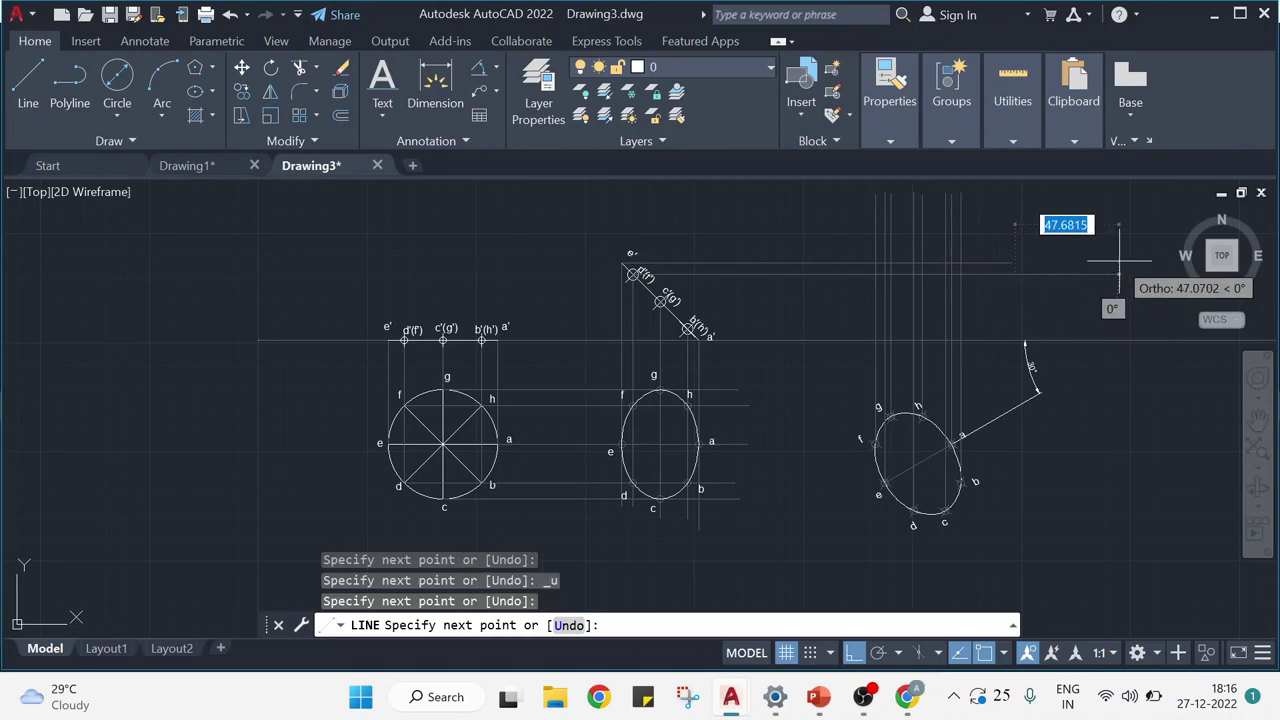
{"action": "key", "text": "Return"}
Draw horizontal projector lines from points c'(g') and b'(h') of the inclined front view across all the vertical projectors.
{"action": "key", "text": "Return"}
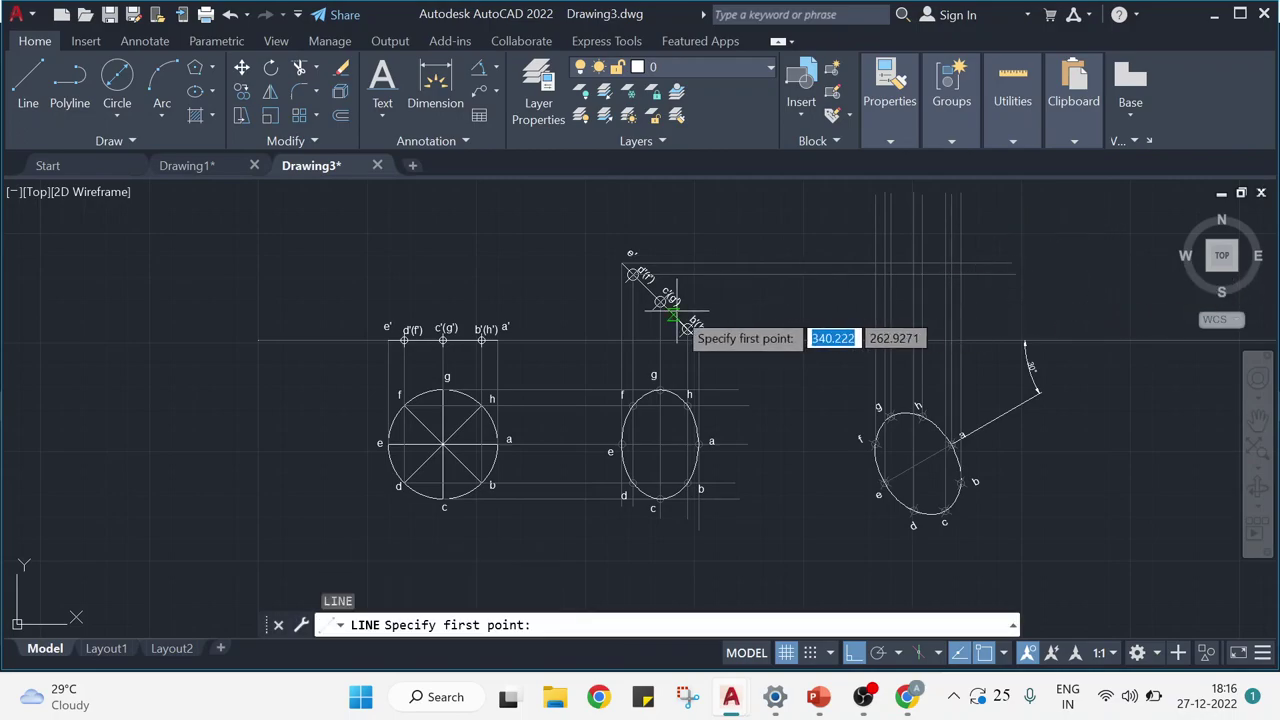
{"action": "left_click", "coordinate": [660, 301]}
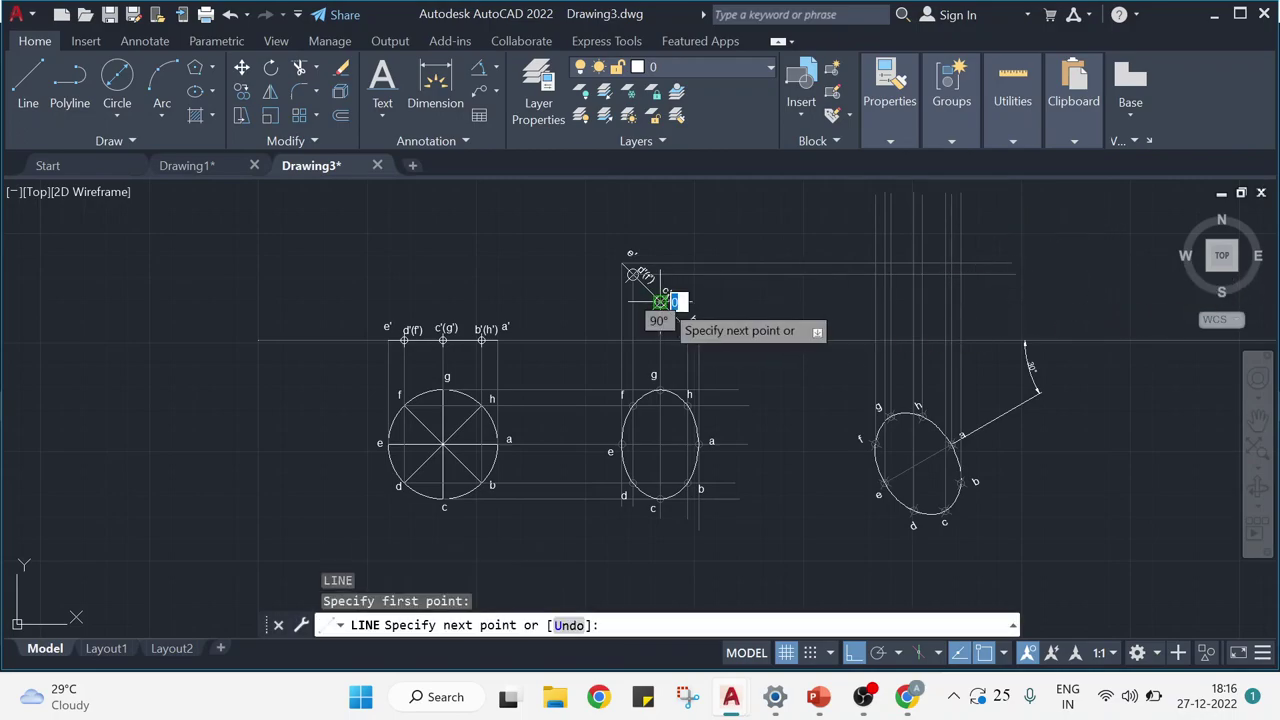
{"action": "left_click", "coordinate": [1001, 290]}
{"action": "key", "text": "Return"}
{"action": "key", "text": "Return"}
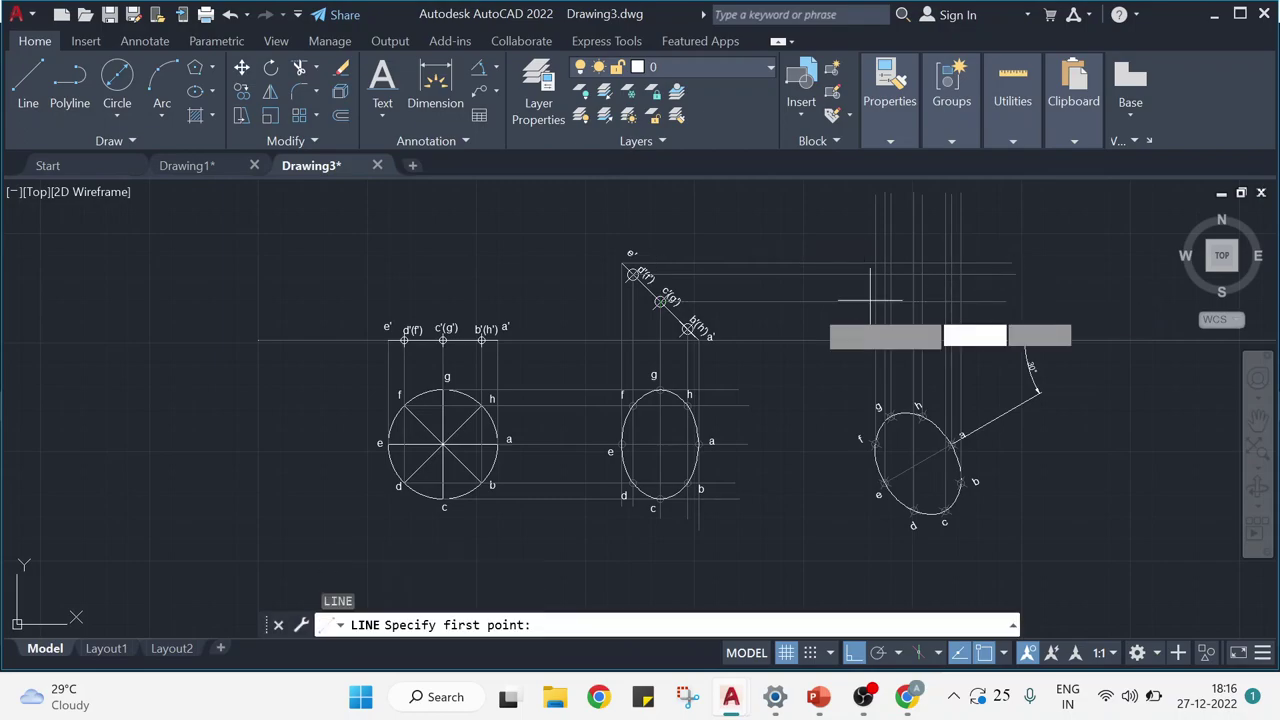
{"action": "left_click", "coordinate": [688, 329]}
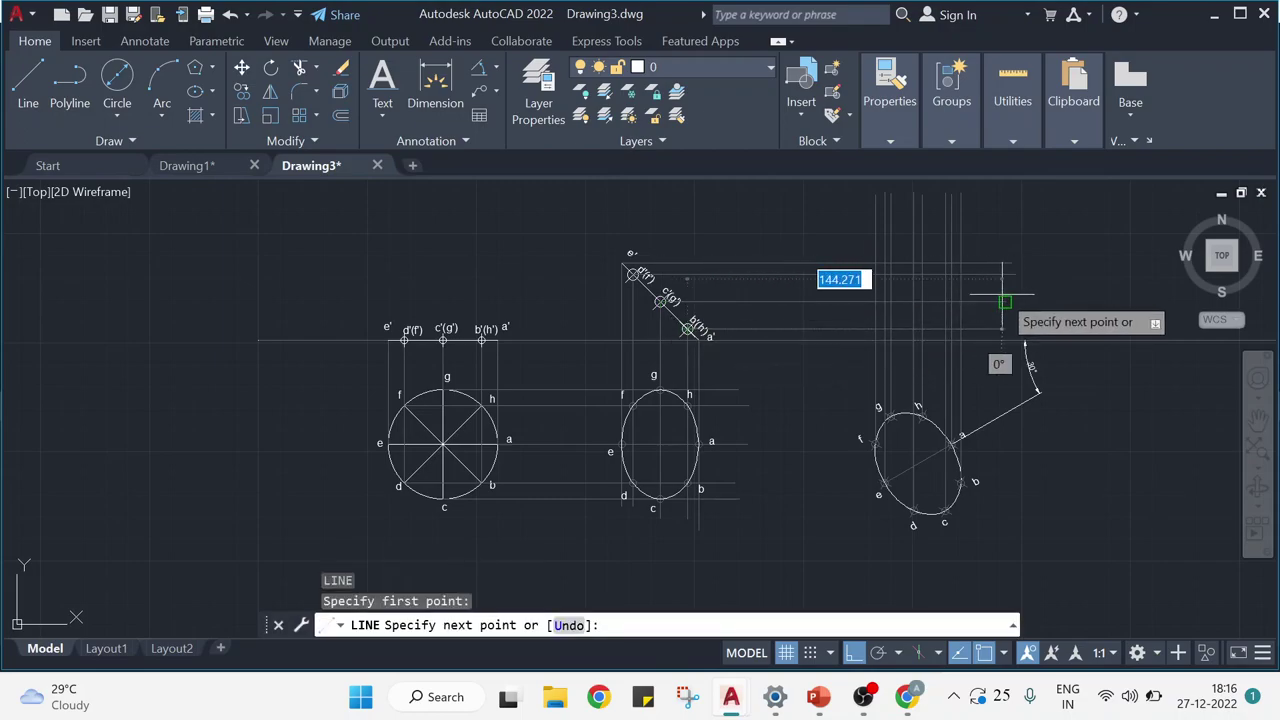
{"action": "left_click", "coordinate": [1004, 330]}
{"action": "key", "text": "Return"}
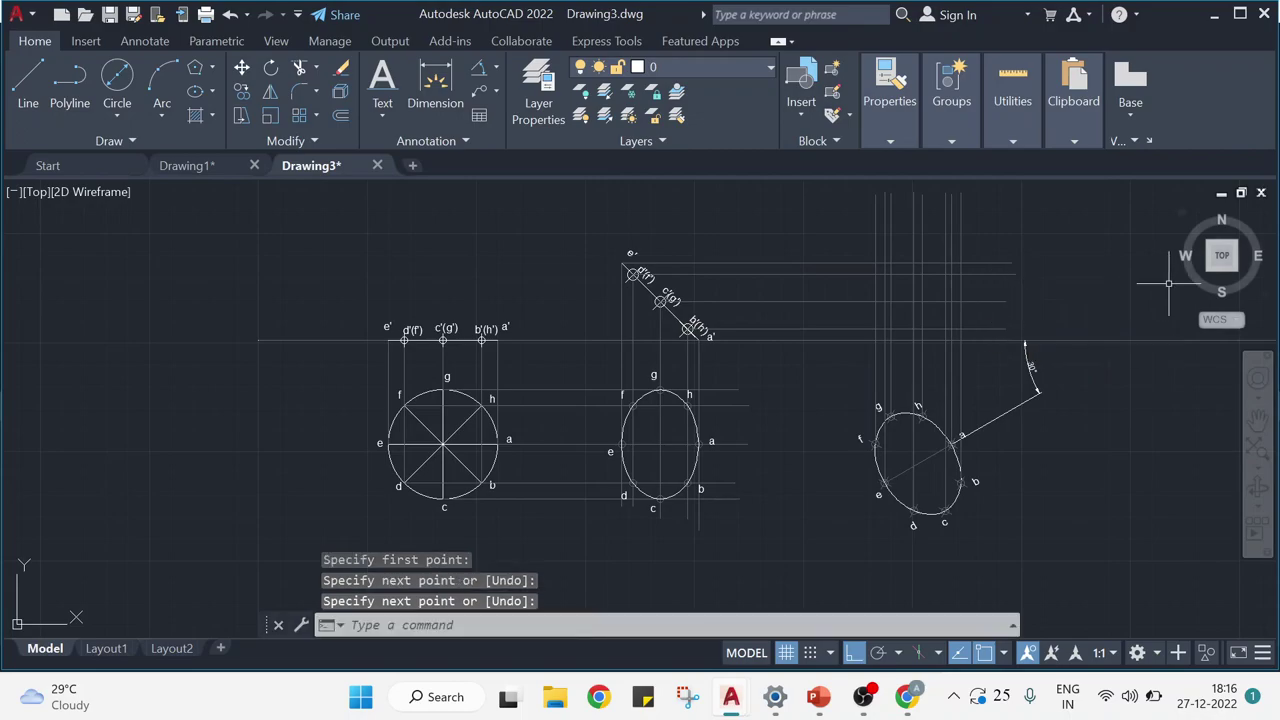
Turn off the drawing grid and leave the Line command.
{"action": "key", "text": "Return"}
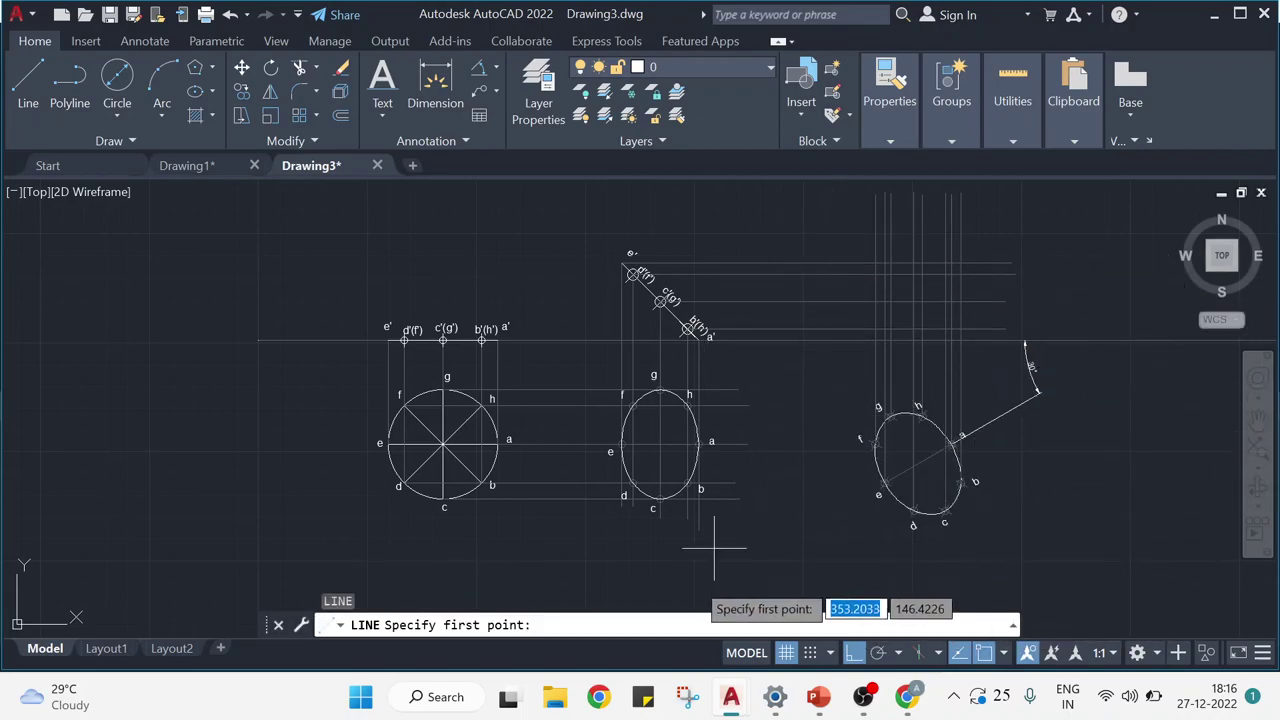
{"action": "left_click", "coordinate": [786, 653]}
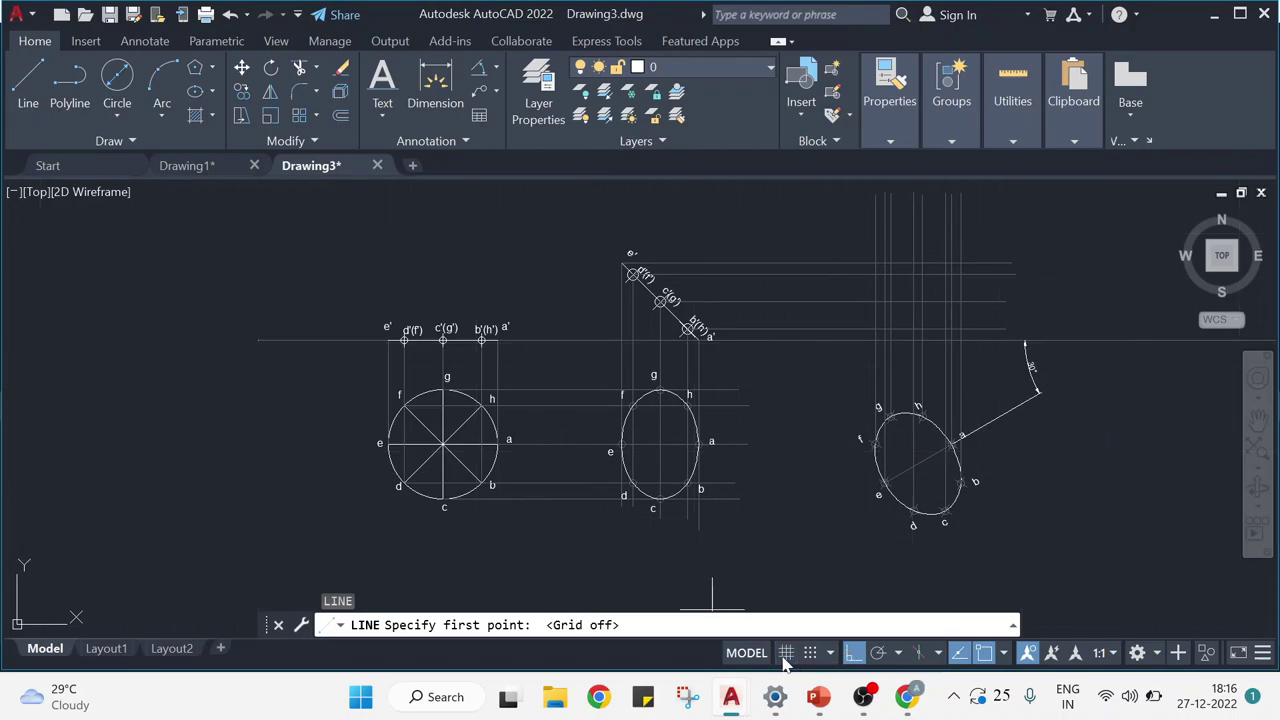
{"action": "mouse_move", "coordinate": [966, 374]}
{"action": "middle_mouse_down"}
{"action": "mouse_move", "coordinate": [885, 425]}
{"action": "mouse_move", "coordinate": [873, 417]}
{"action": "middle_mouse_up"}
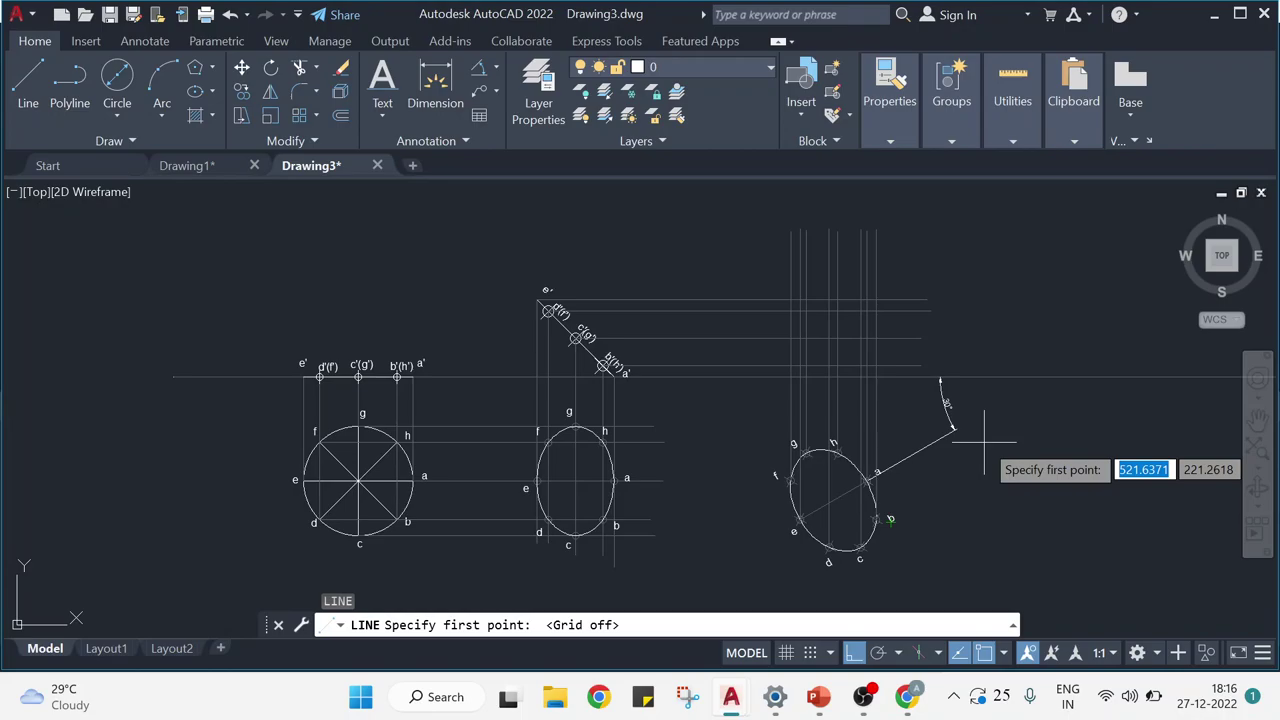
{"action": "key", "text": "Escape"}
{"action": "key", "text": "Escape"}
{"action": "key", "text": "Escape"}
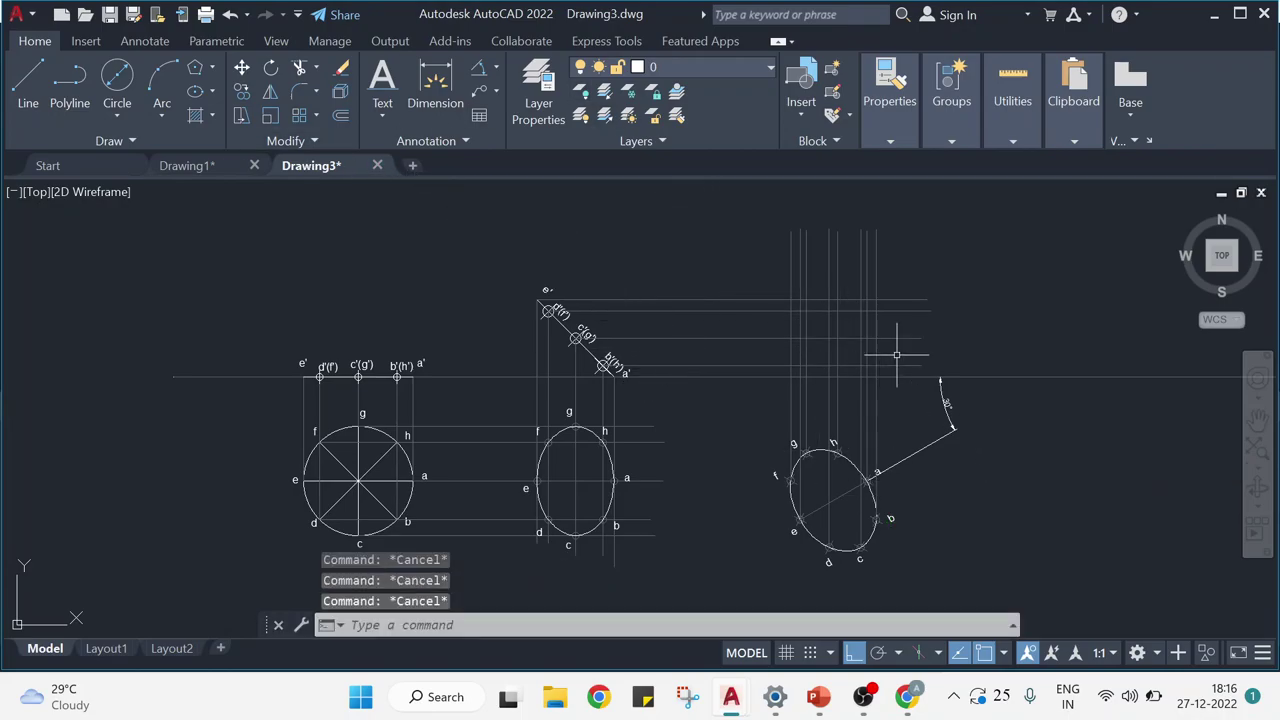
Place points where the vertical projectors of a, b, c and d meet their matching horizontal projectors for the final front view.
{"action": "left_click", "coordinate": [121, 143]}
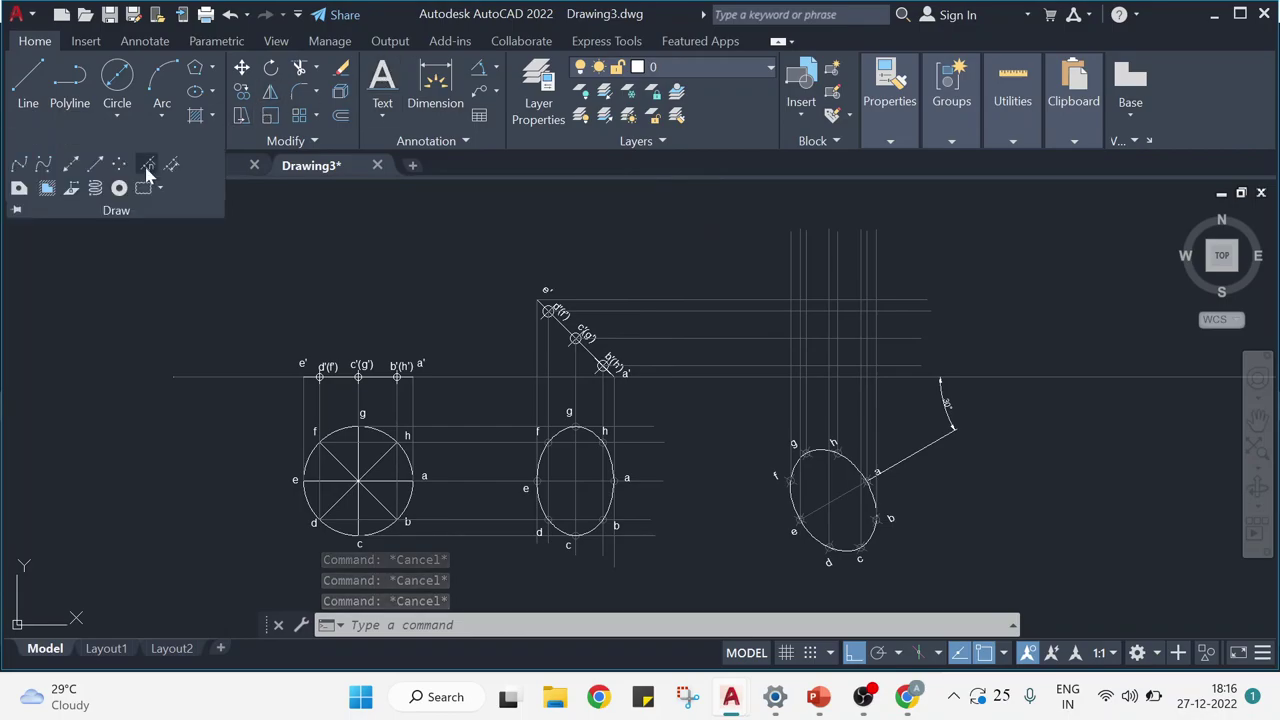
{"action": "left_click", "coordinate": [119, 165]}
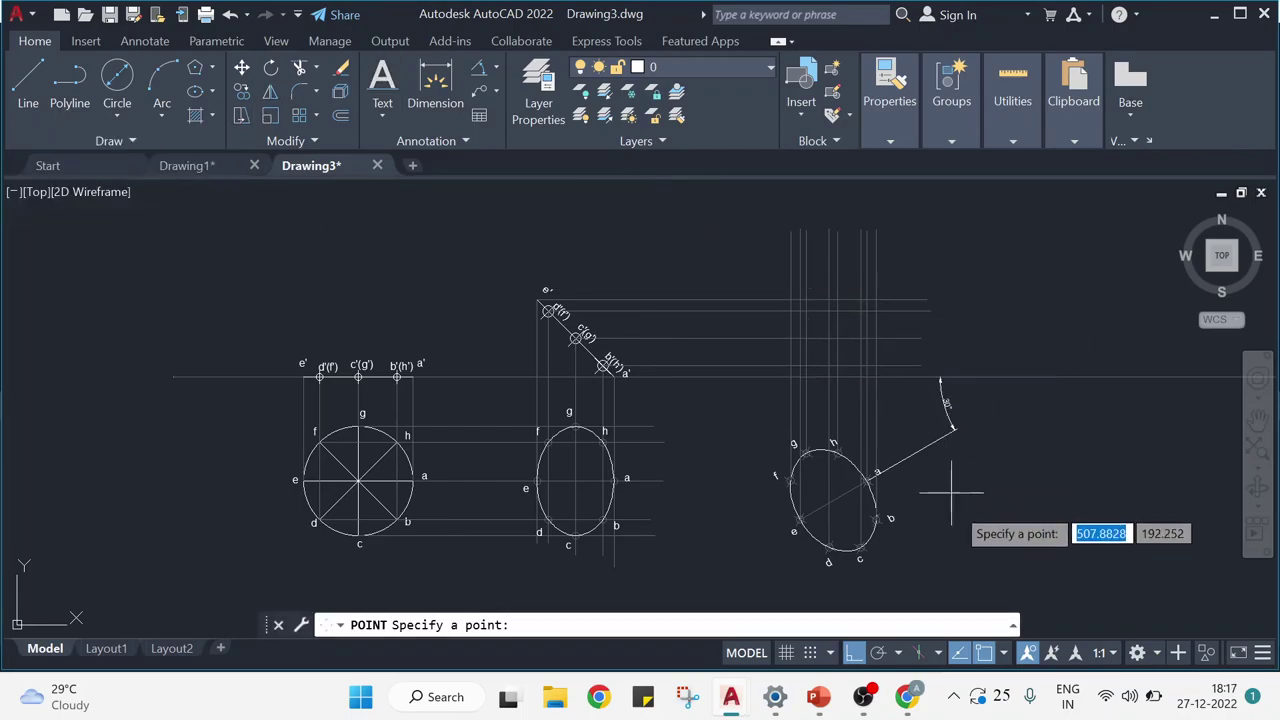
{"action": "scroll", "coordinate": [943, 491], "scroll_direction": "up", "scroll_amount": 2}
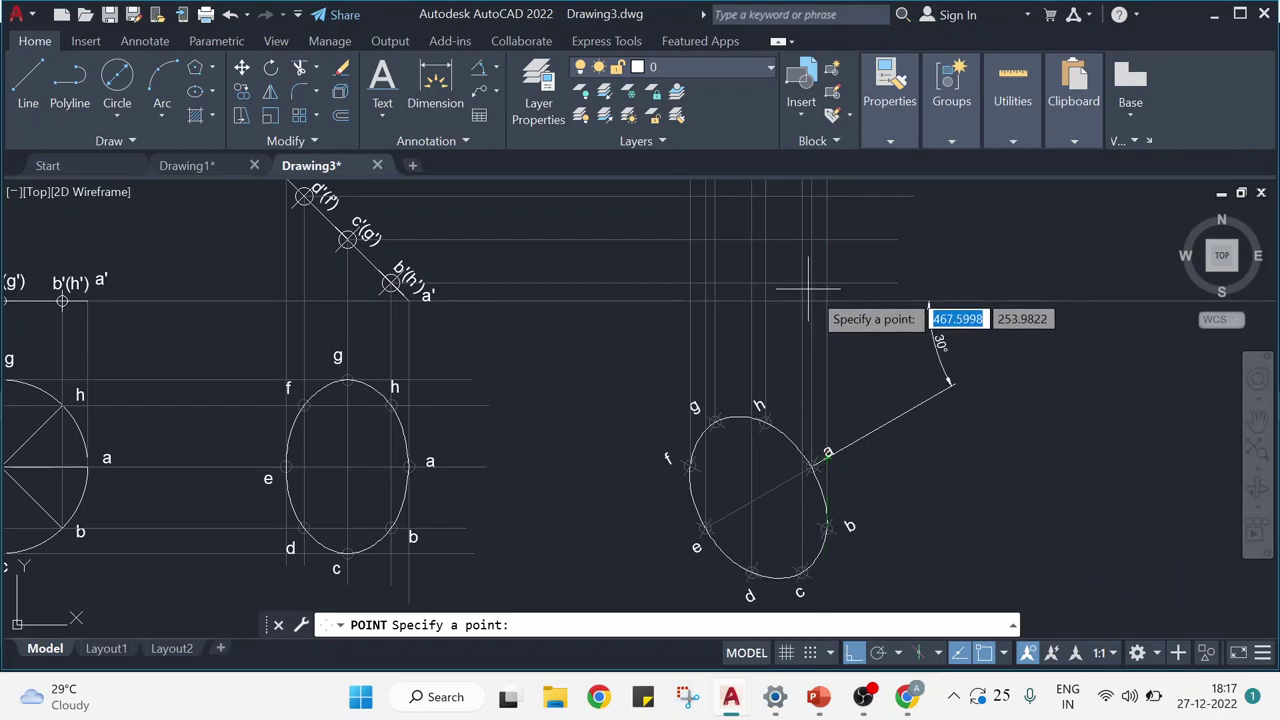
{"action": "middle_click_drag", "start_coordinate": [920, 302], "coordinate": [934, 366]}
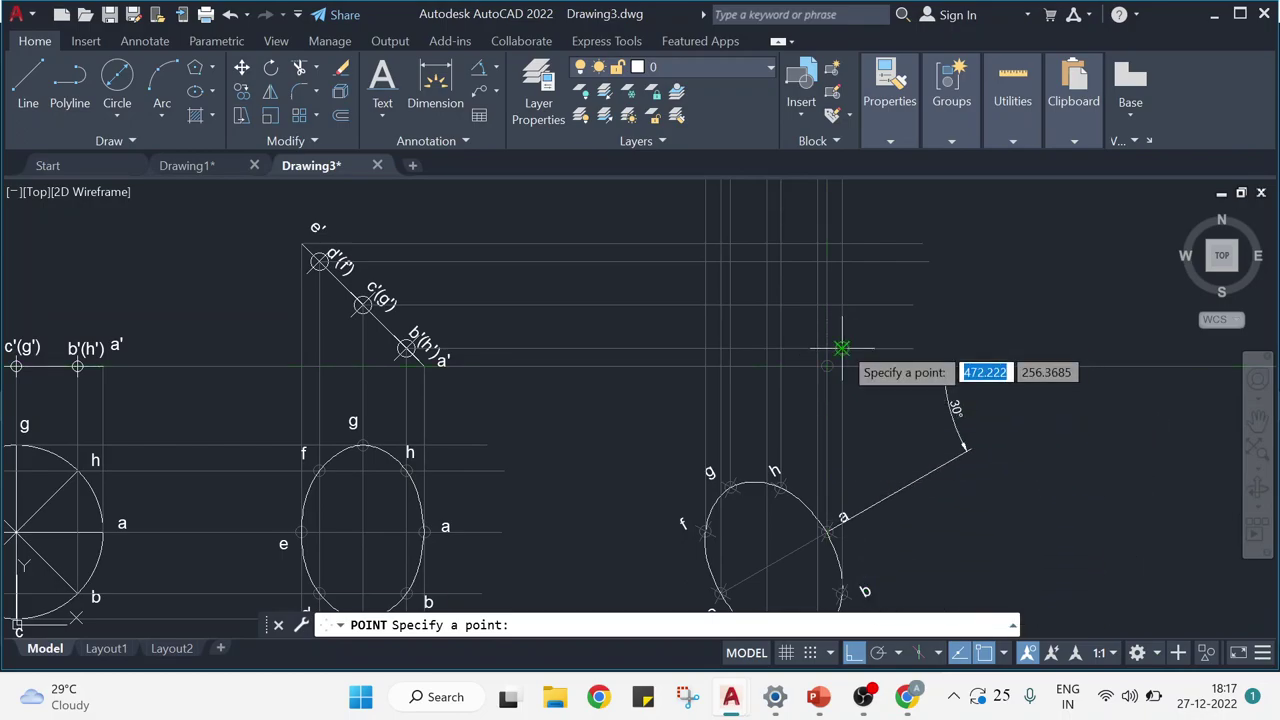
{"action": "mouse_move", "coordinate": [838, 450]}
{"action": "middle_mouse_down"}
{"action": "mouse_move", "coordinate": [860, 360]}
{"action": "mouse_move", "coordinate": [855, 446]}
{"action": "mouse_move", "coordinate": [838, 470]}
{"action": "middle_mouse_up"}
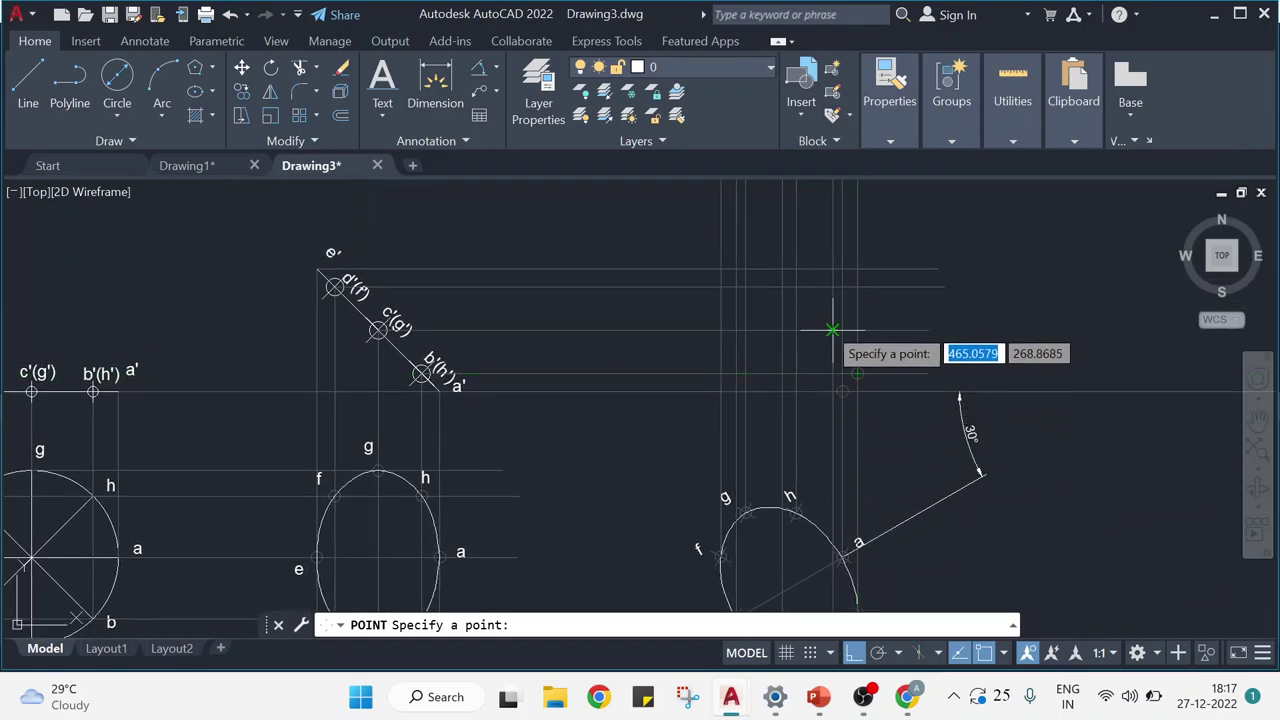
{"action": "mouse_move", "coordinate": [846, 500]}
{"action": "middle_mouse_down"}
{"action": "mouse_move", "coordinate": [854, 395]}
{"action": "mouse_move", "coordinate": [842, 521]}
{"action": "mouse_move", "coordinate": [857, 314]}
{"action": "mouse_move", "coordinate": [851, 447]}
{"action": "middle_mouse_up"}
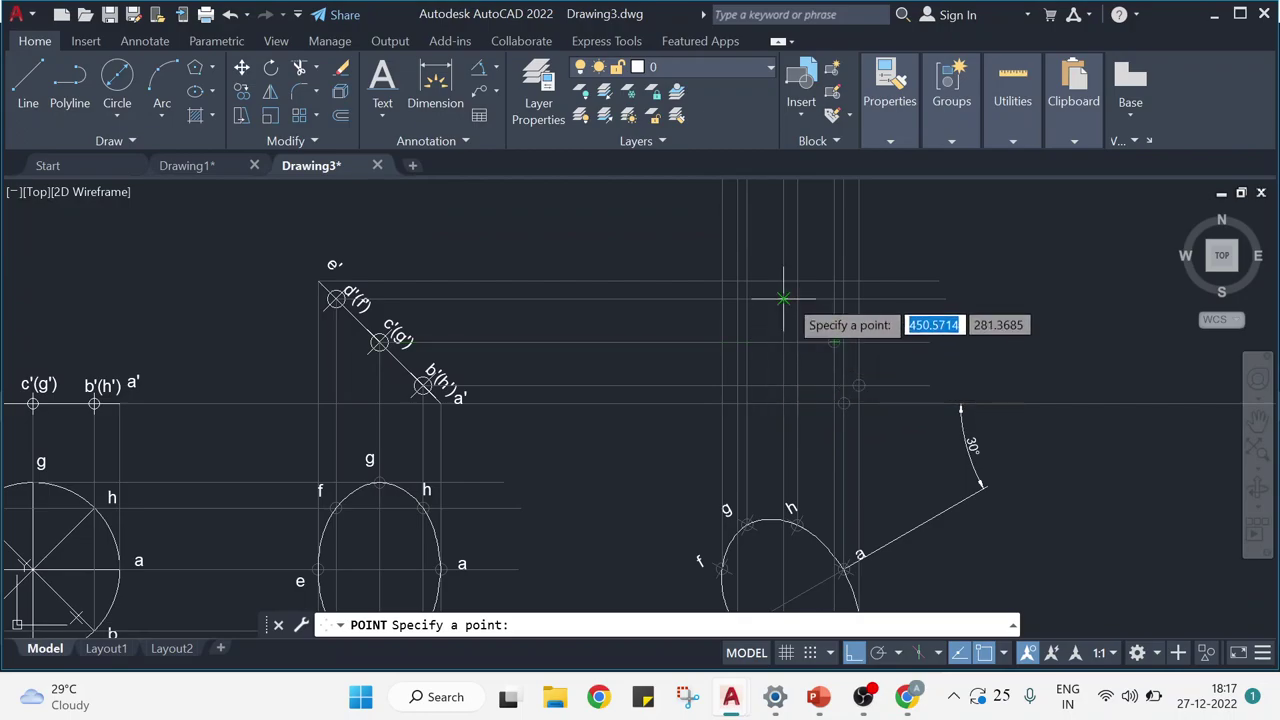
{"action": "middle_click_drag", "start_coordinate": [1000, 500], "coordinate": [1000, 404]}
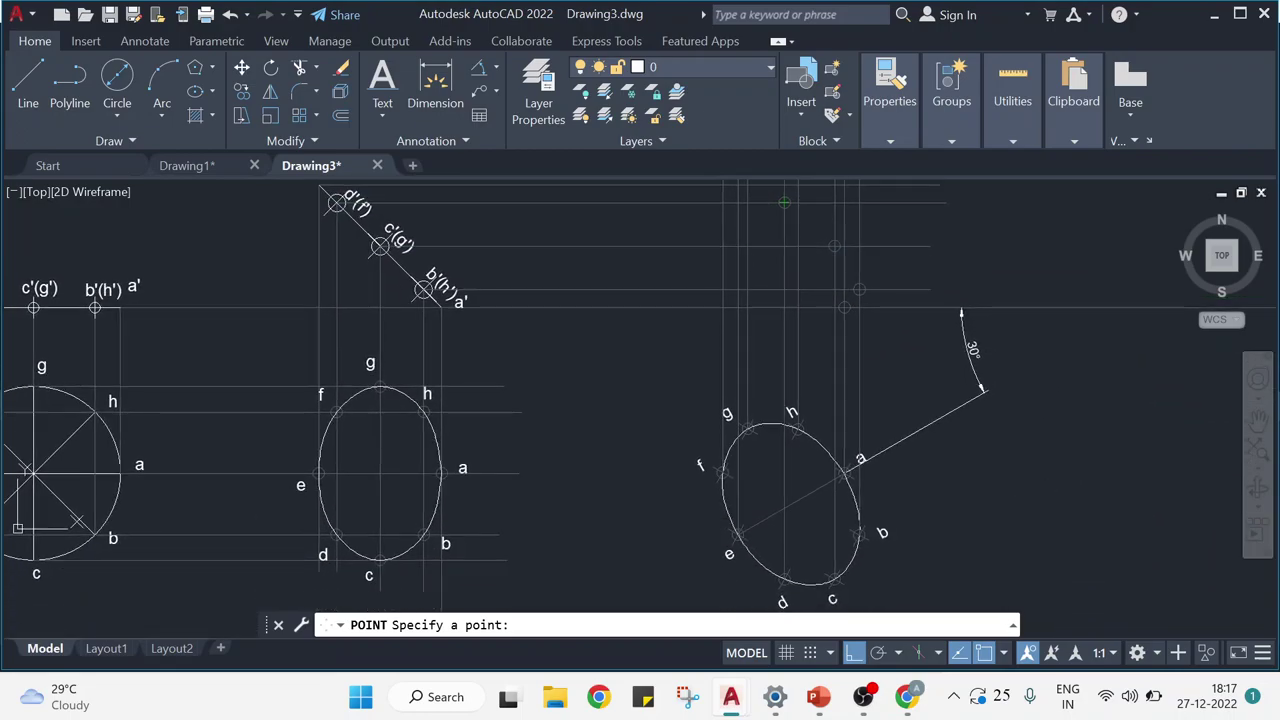
Place points where the projectors of e, f, g and h meet their matching horizontal projectors, and leave the Point command.
{"action": "middle_click_drag", "start_coordinate": [1047, 494], "coordinate": [1049, 520]}
{"action": "middle_click_drag", "start_coordinate": [751, 556], "coordinate": [751, 585]}
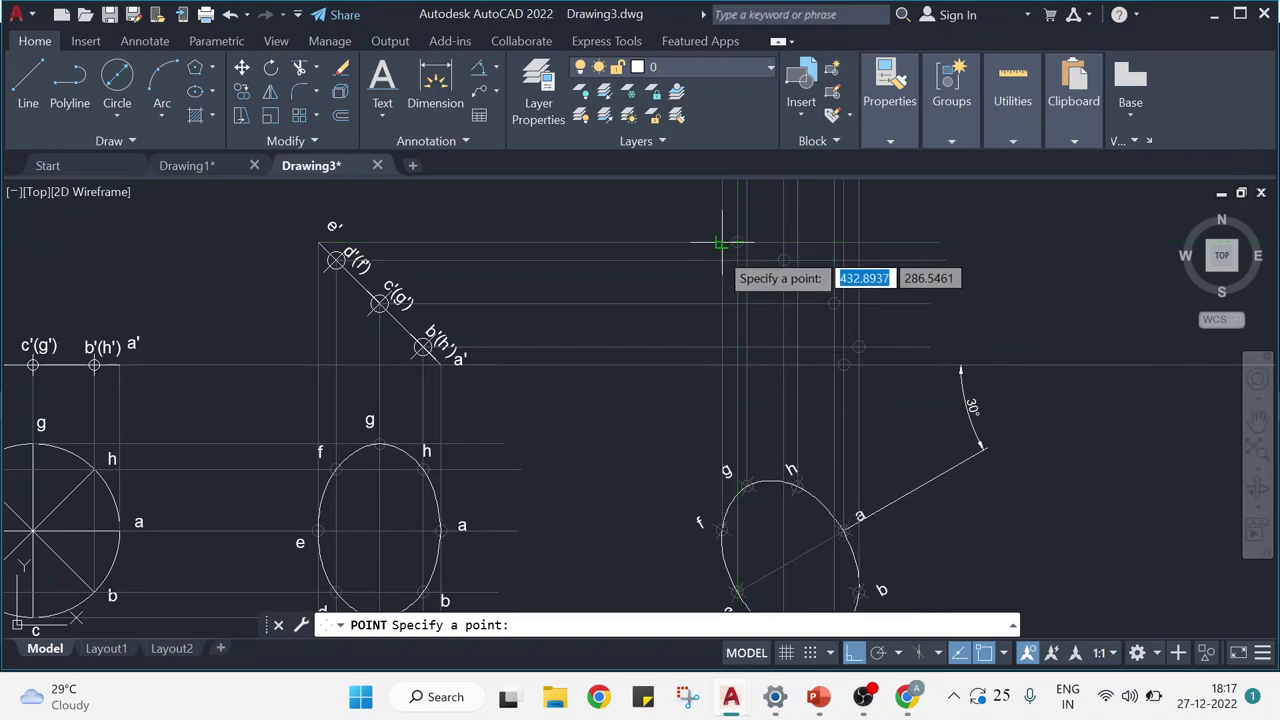
{"action": "left_click", "coordinate": [747, 298]}
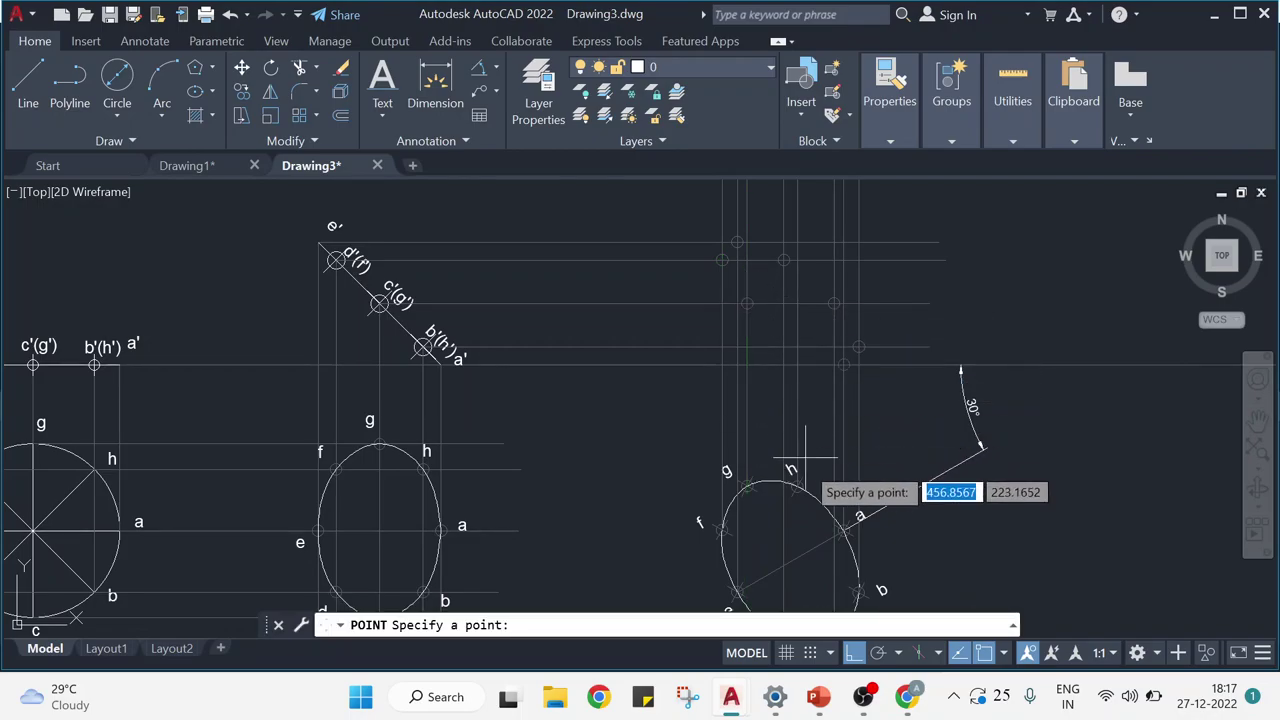
{"action": "left_click", "coordinate": [797, 346]}
{"action": "key", "text": "Escape"}
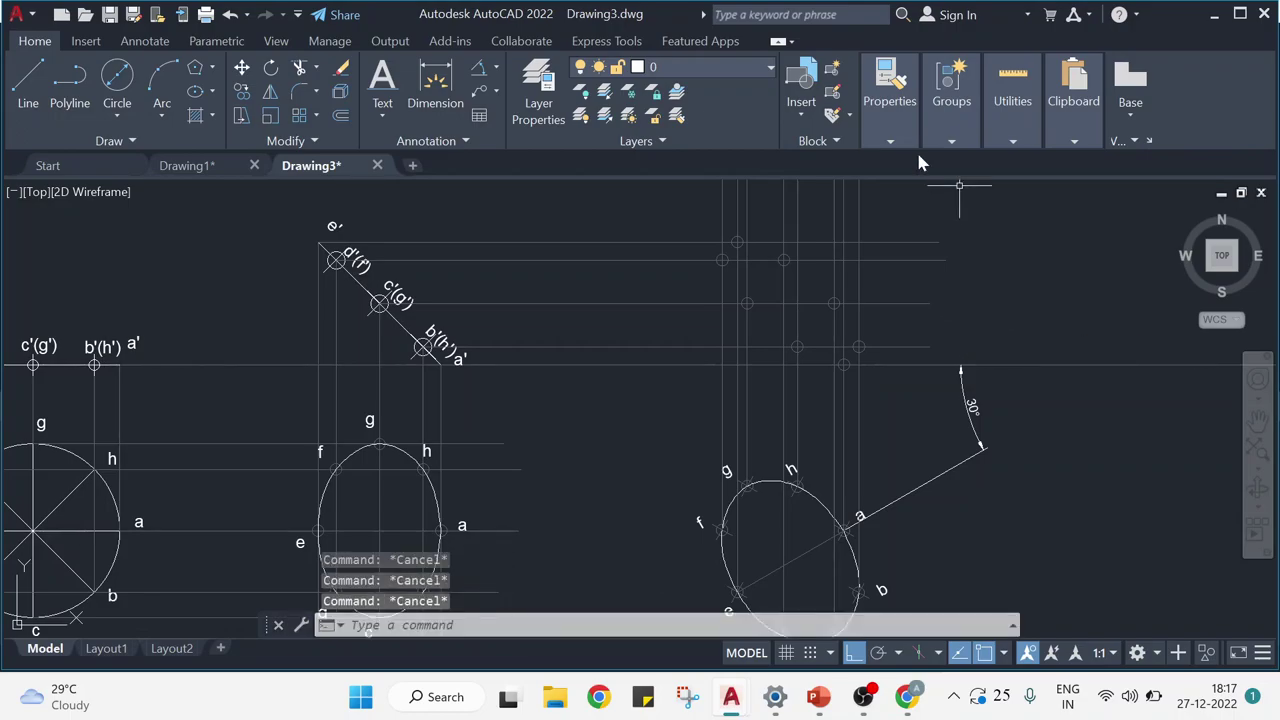
Set the current object color to ByLayer.
{"action": "left_click", "coordinate": [890, 141]}
{"action": "left_click", "coordinate": [1000, 165]}
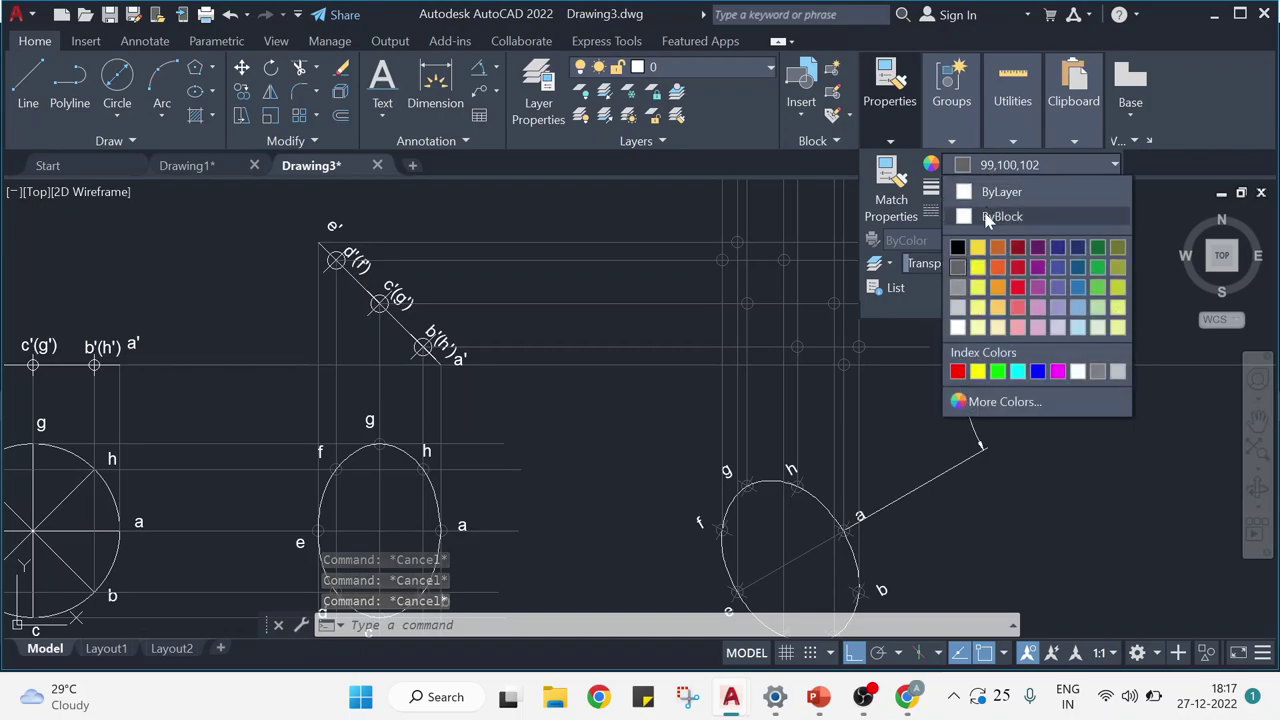
{"action": "left_click", "coordinate": [985, 192]}
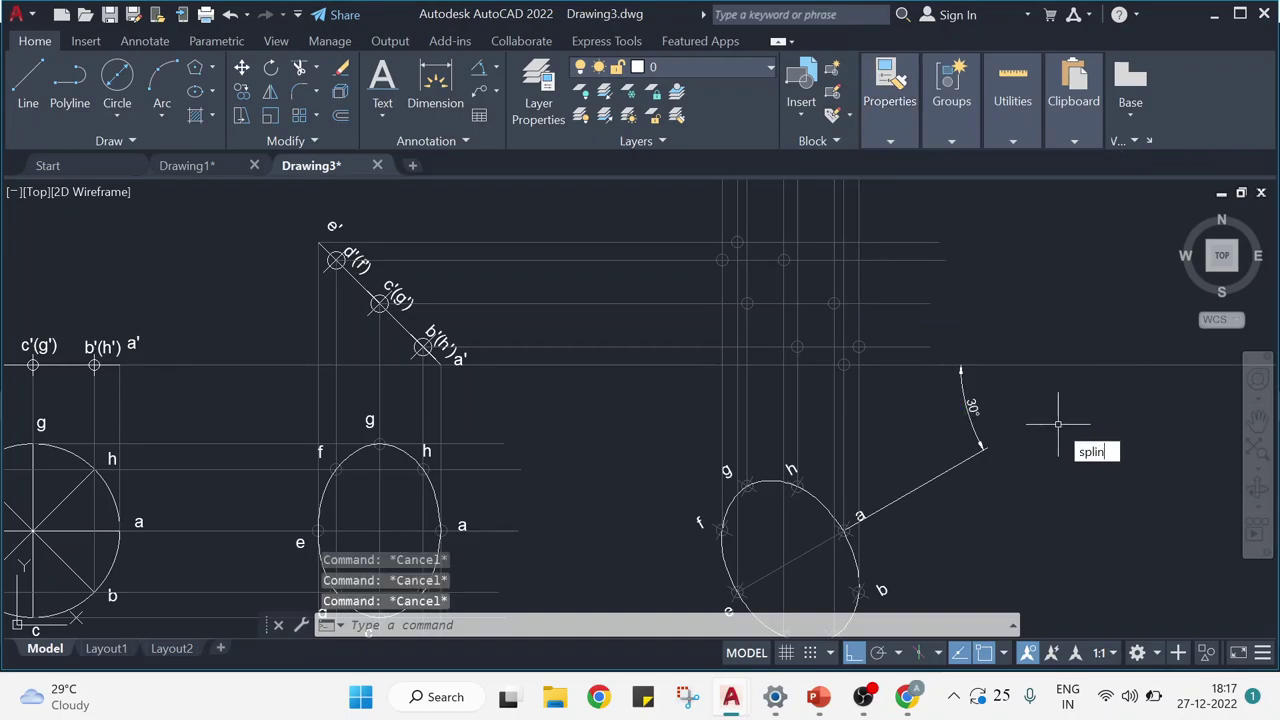
Draw a closed-loop spline through the eight projected points in order from a' to h', ending back at a'.
{"action": "key", "text": "Return"}
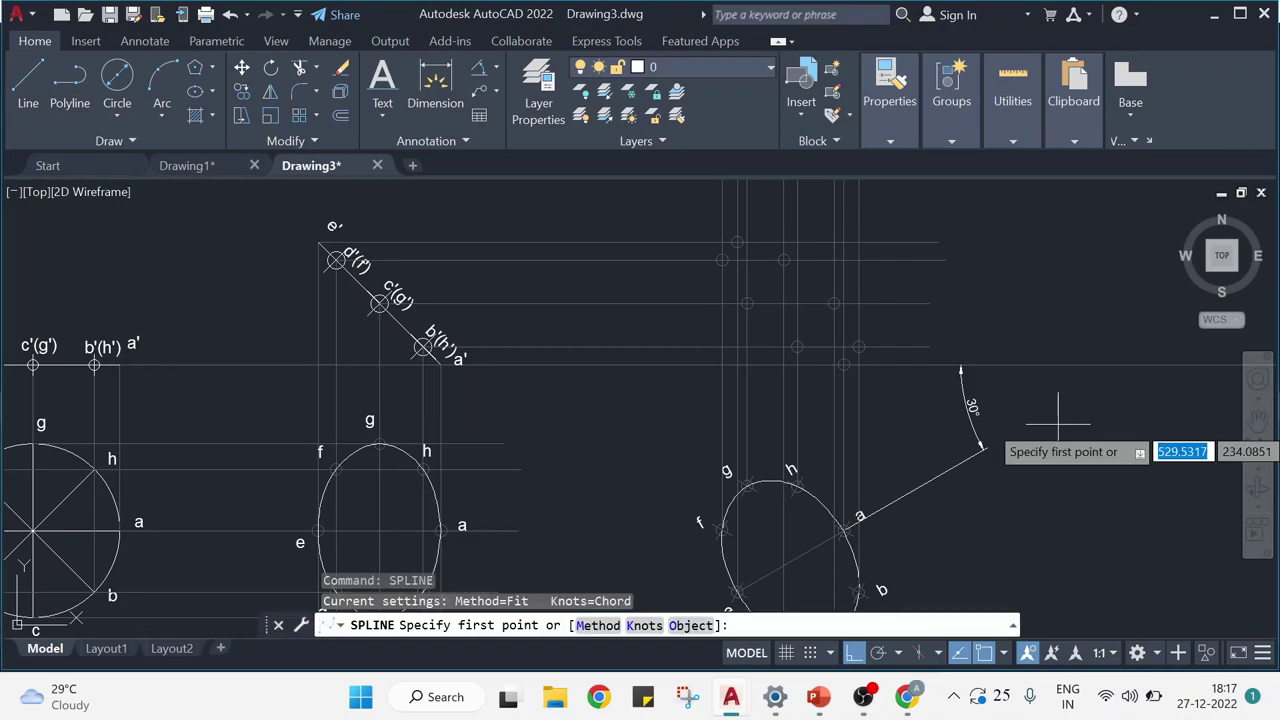
{"action": "left_click", "coordinate": [844, 364]}
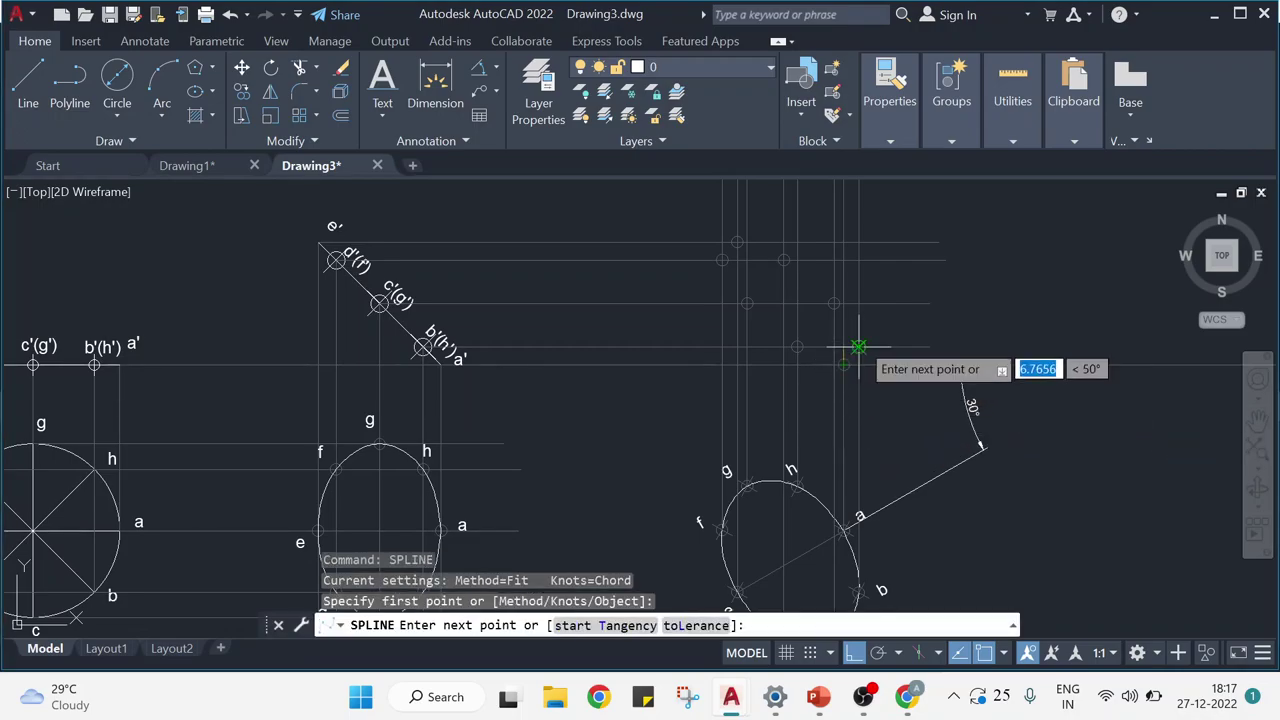
{"action": "left_click", "coordinate": [859, 347]}
{"action": "left_click", "coordinate": [843, 303]}
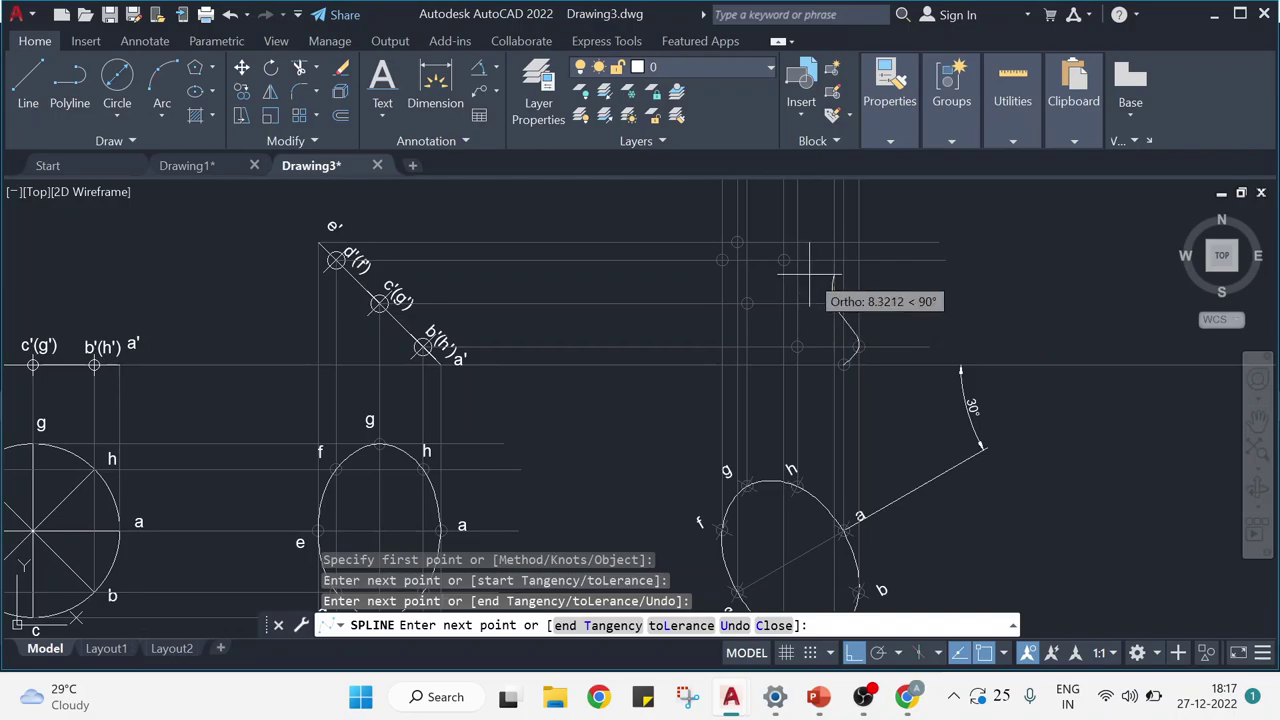
{"action": "left_click", "coordinate": [737, 242]}
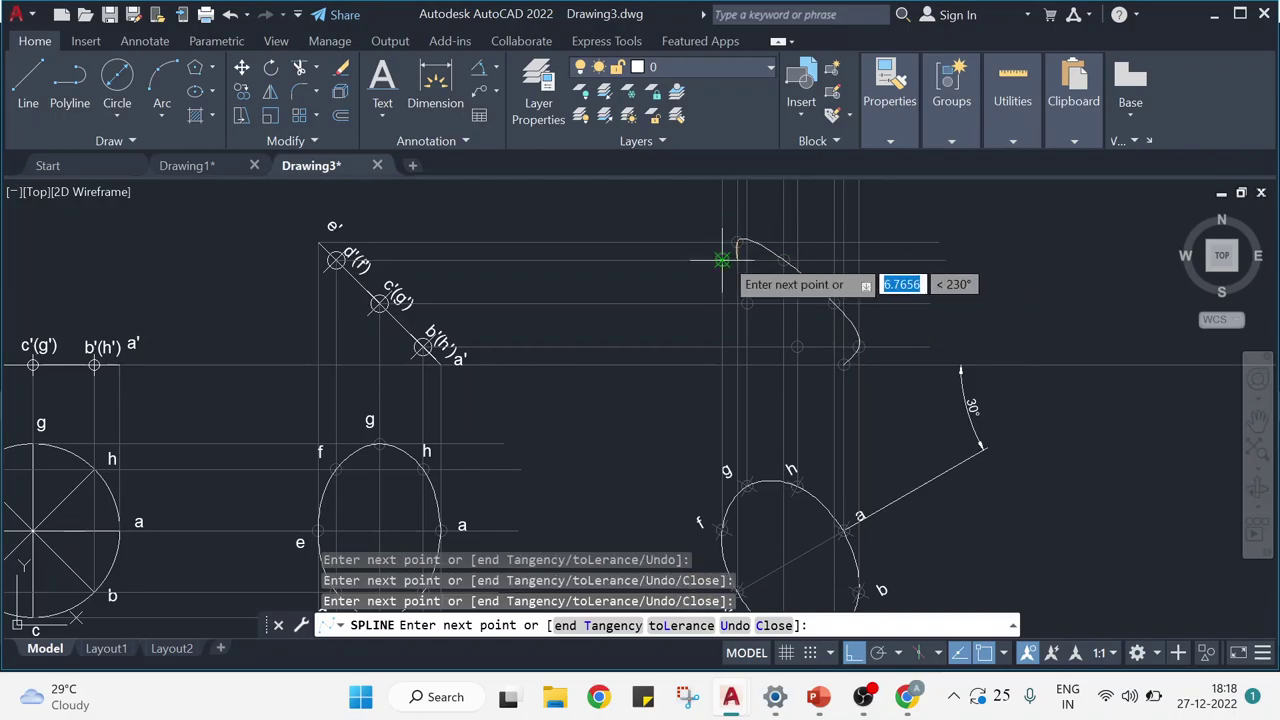
{"action": "left_click", "coordinate": [722, 259]}
{"action": "left_click", "coordinate": [746, 302]}
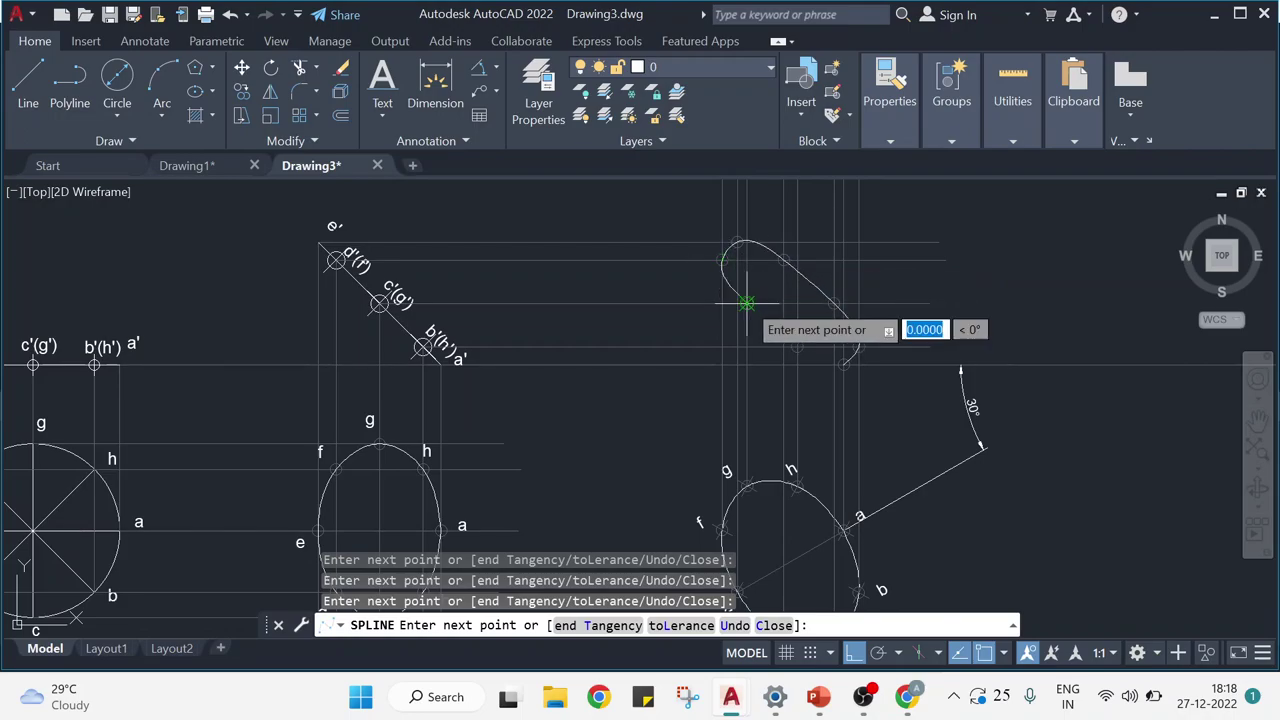
{"action": "left_click", "coordinate": [797, 347]}
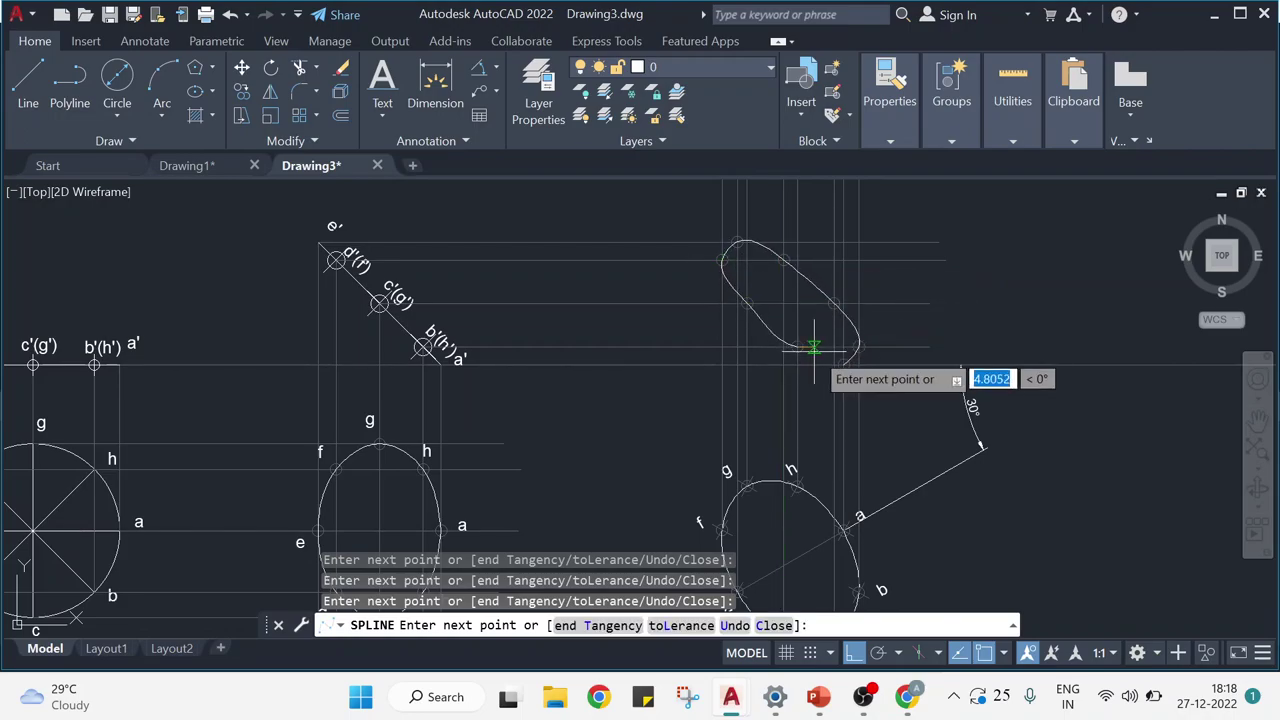
{"action": "left_click", "coordinate": [843, 366]}
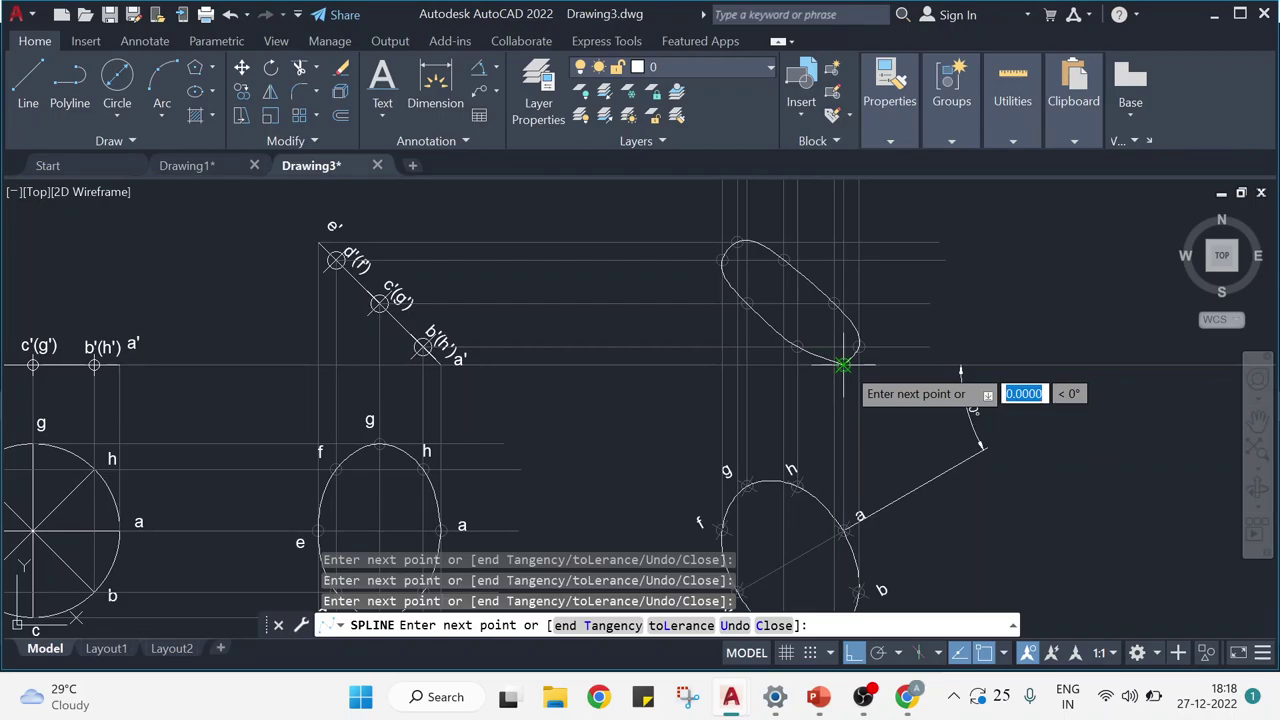
{"action": "key", "text": "Return"}
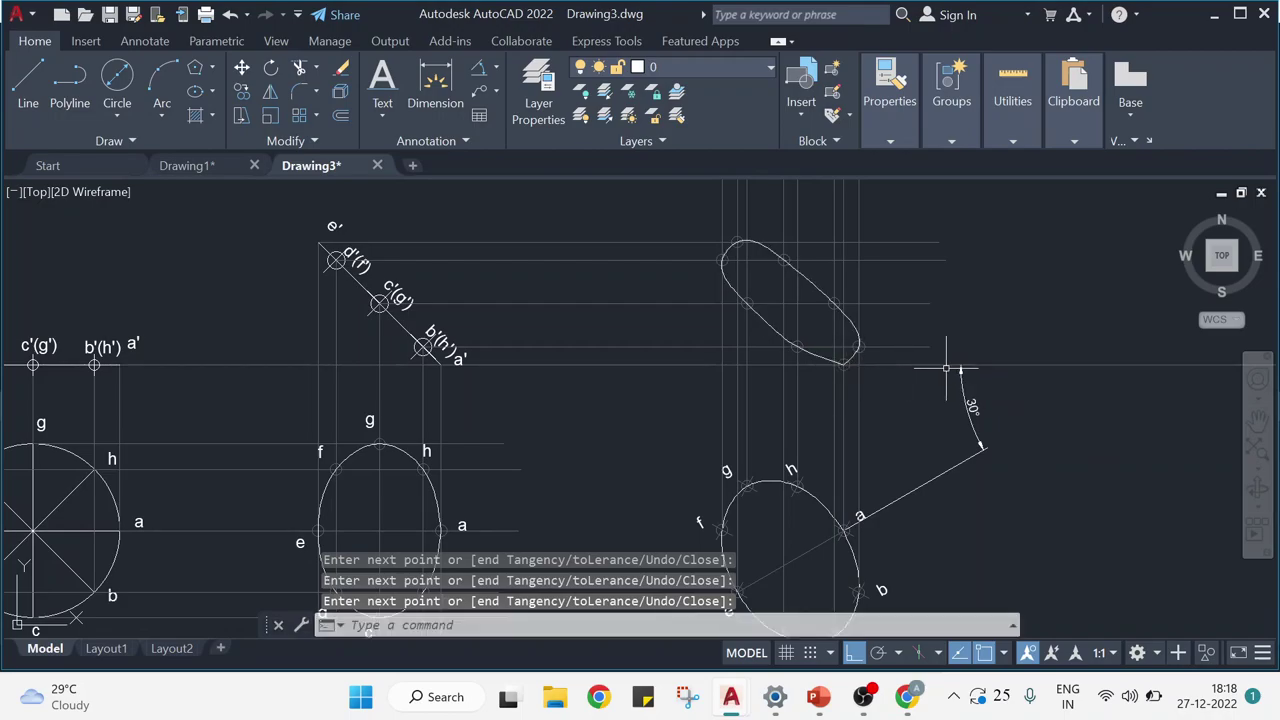
Trim the projectors of e, f and g where they extend above the horizontal line from e'.
{"action": "scroll", "coordinate": [943, 357], "scroll_direction": "down", "scroll_amount": 2}
{"action": "mouse_move", "coordinate": [1149, 543]}
{"action": "middle_mouse_down"}
{"action": "mouse_move", "coordinate": [1146, 457]}
{"action": "mouse_move", "coordinate": [1146, 494]}
{"action": "middle_mouse_up"}
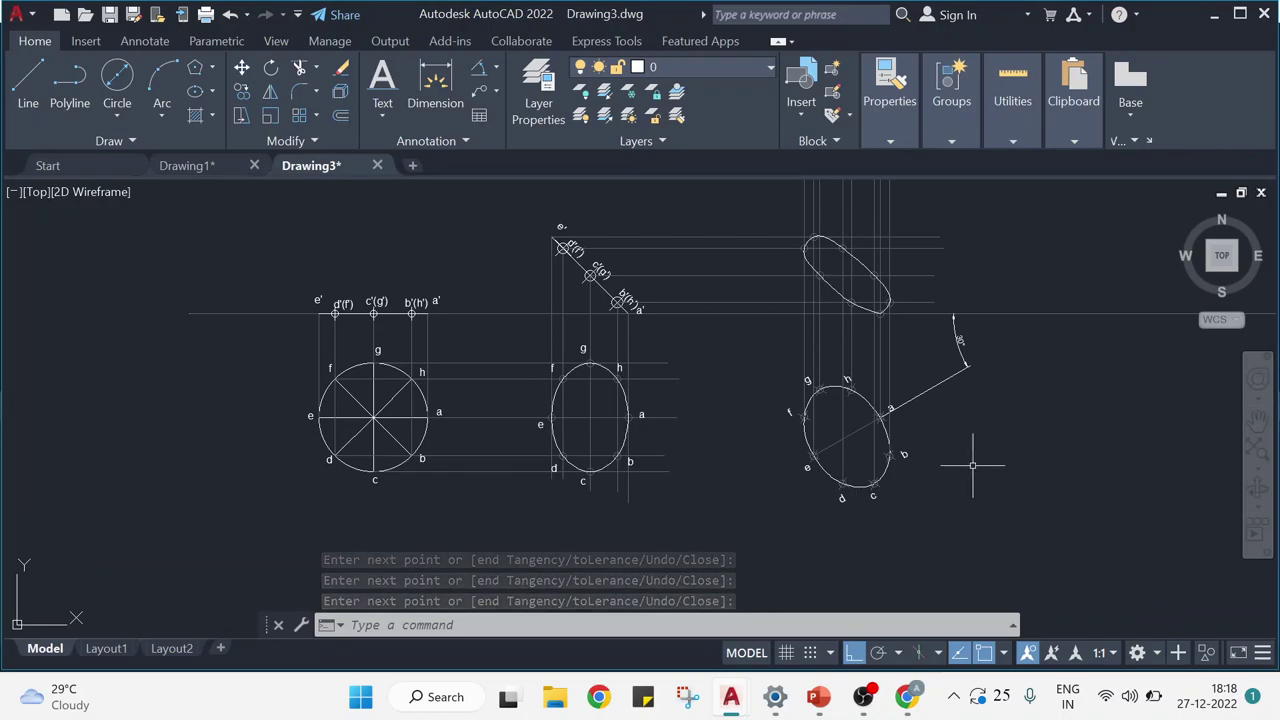
{"action": "scroll", "coordinate": [971, 457], "scroll_direction": "up", "scroll_amount": 2}
{"action": "scroll", "coordinate": [845, 450], "scroll_direction": "down", "scroll_amount": 2}
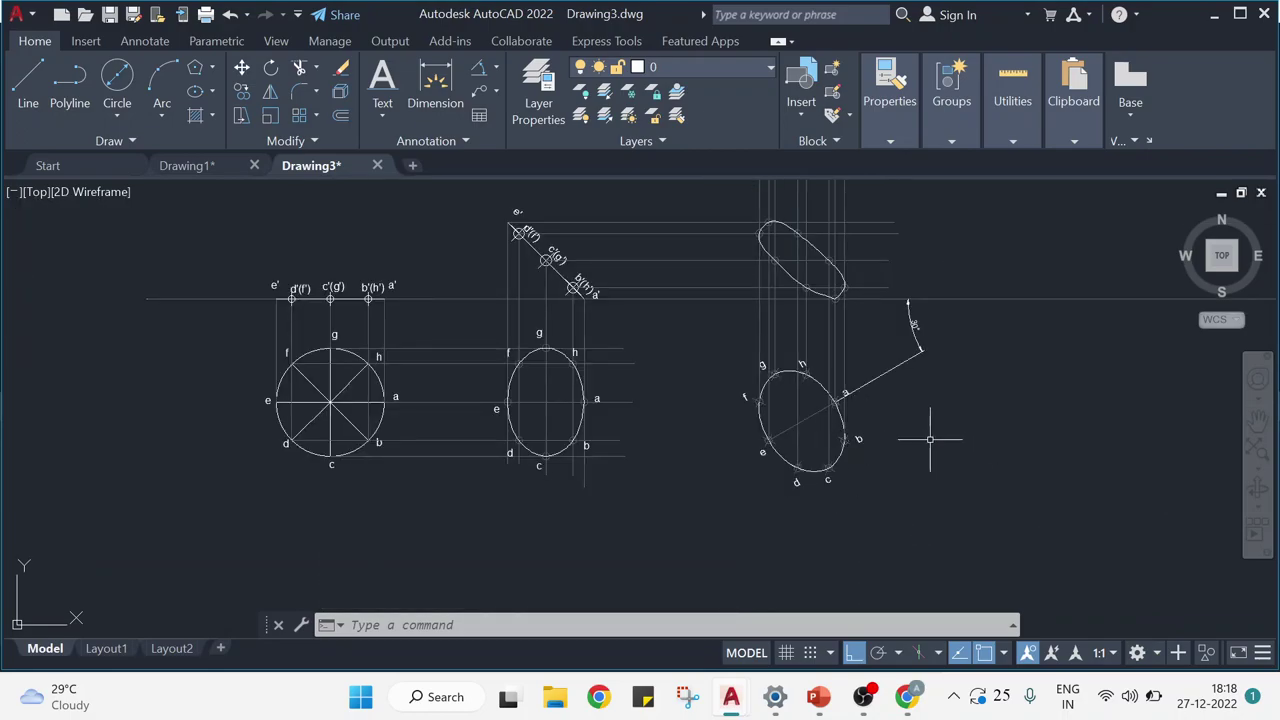
{"action": "middle_click_drag", "start_coordinate": [929, 436], "coordinate": [913, 469]}
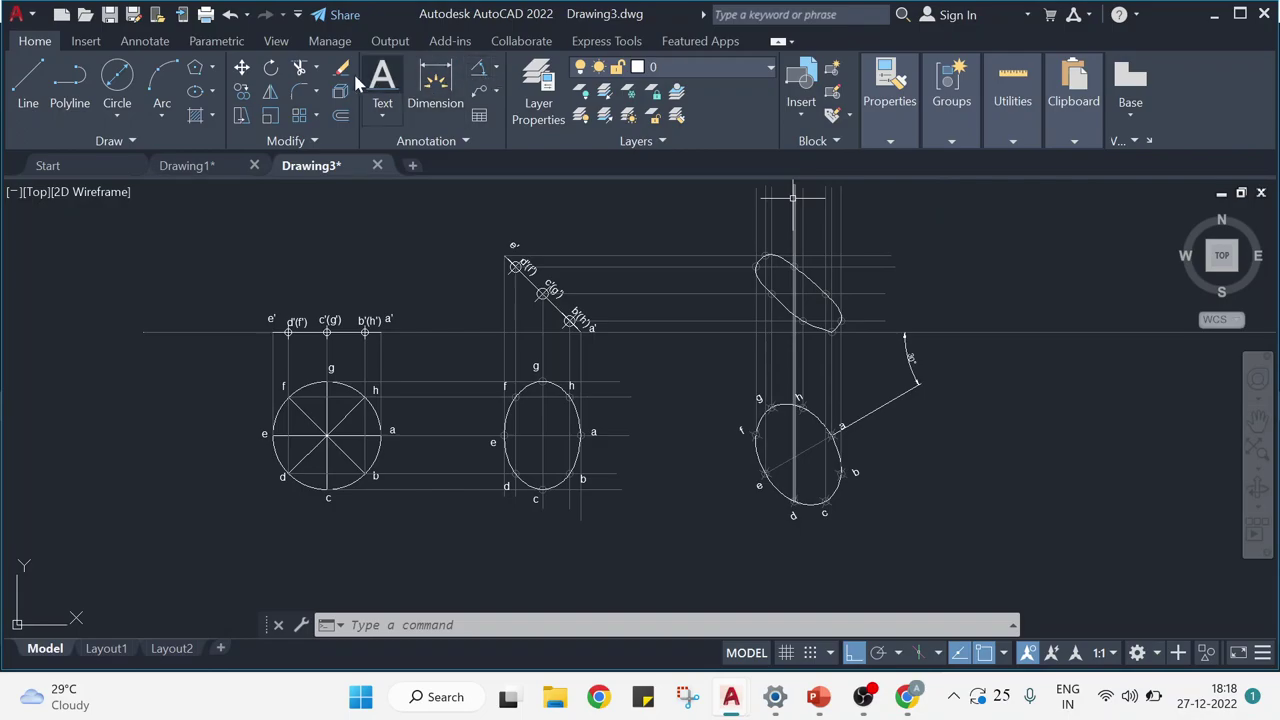
{"action": "left_click", "coordinate": [299, 67]}
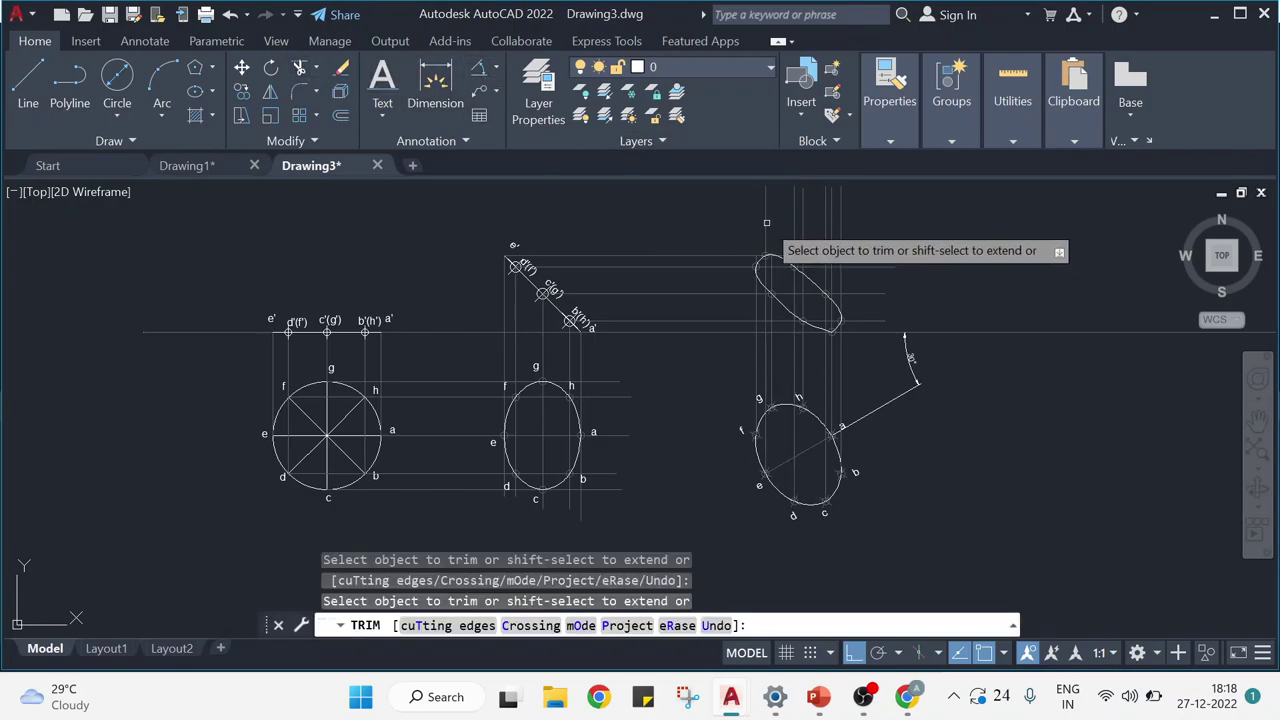
{"action": "left_click", "coordinate": [808, 212]}
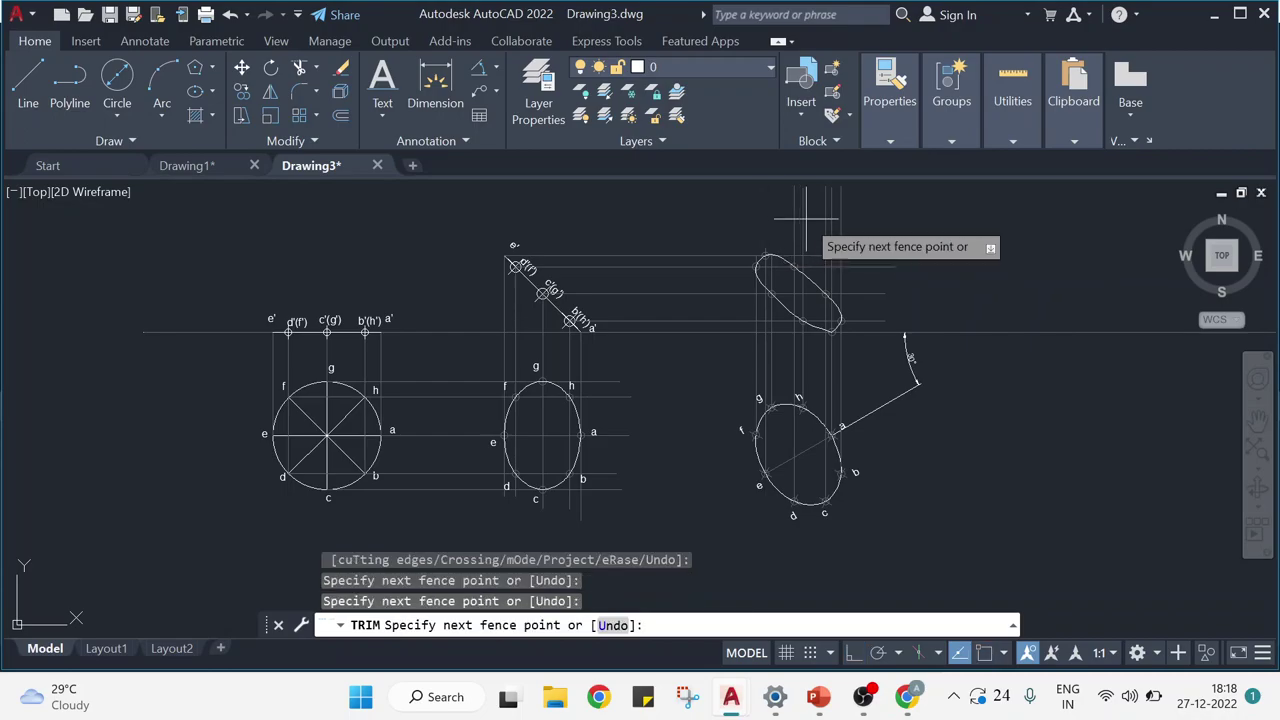
{"action": "key", "text": "Escape"}
Trim the remaining vertical projectors of h, d, c, a and b above the horizontal line from e'.
{"action": "key", "text": "Return"}
{"action": "left_click", "coordinate": [806, 214]}
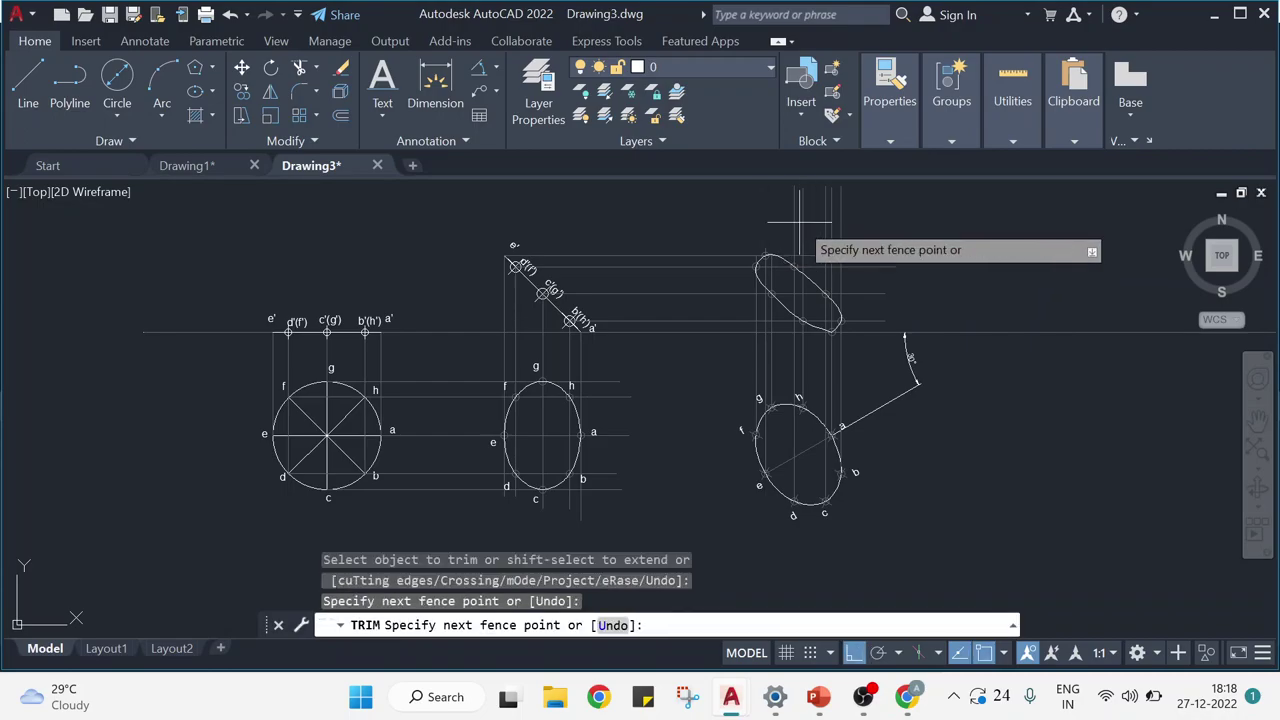
{"action": "key", "text": "Escape"}
{"action": "key", "text": "Return"}
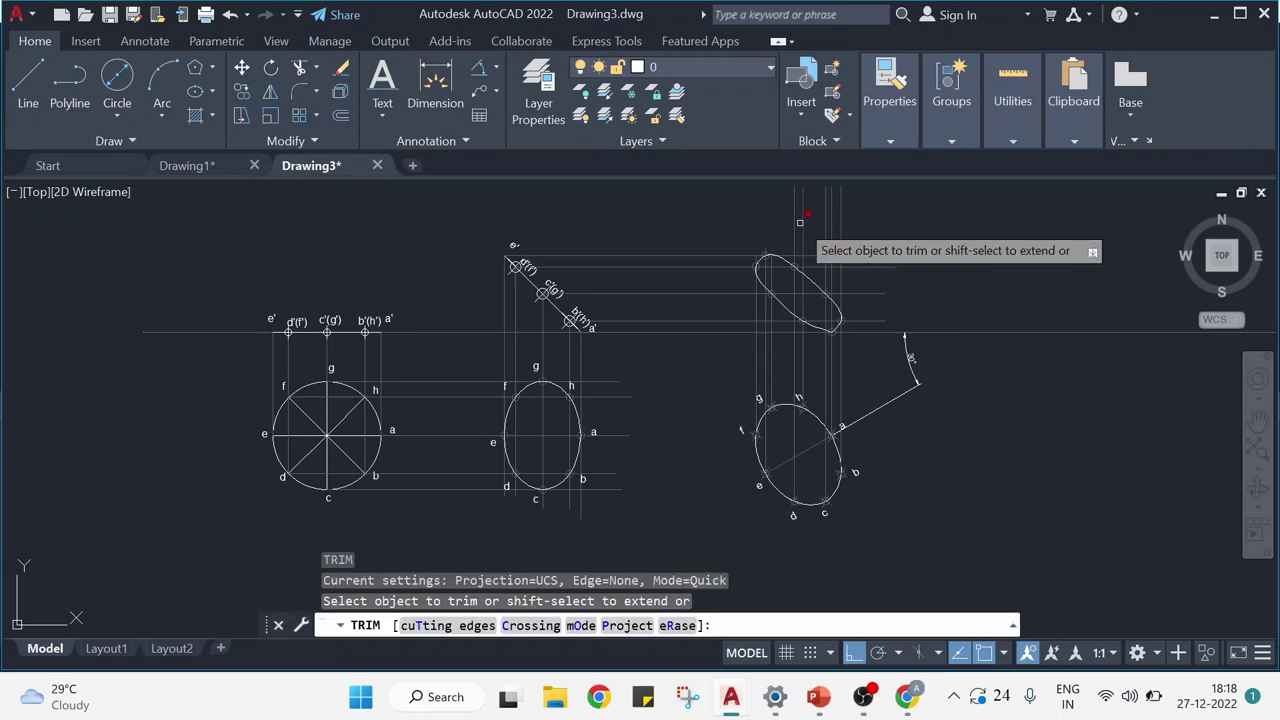
{"action": "left_click", "coordinate": [799, 222]}
{"action": "left_click", "coordinate": [795, 227]}
{"action": "key", "text": "Escape"}
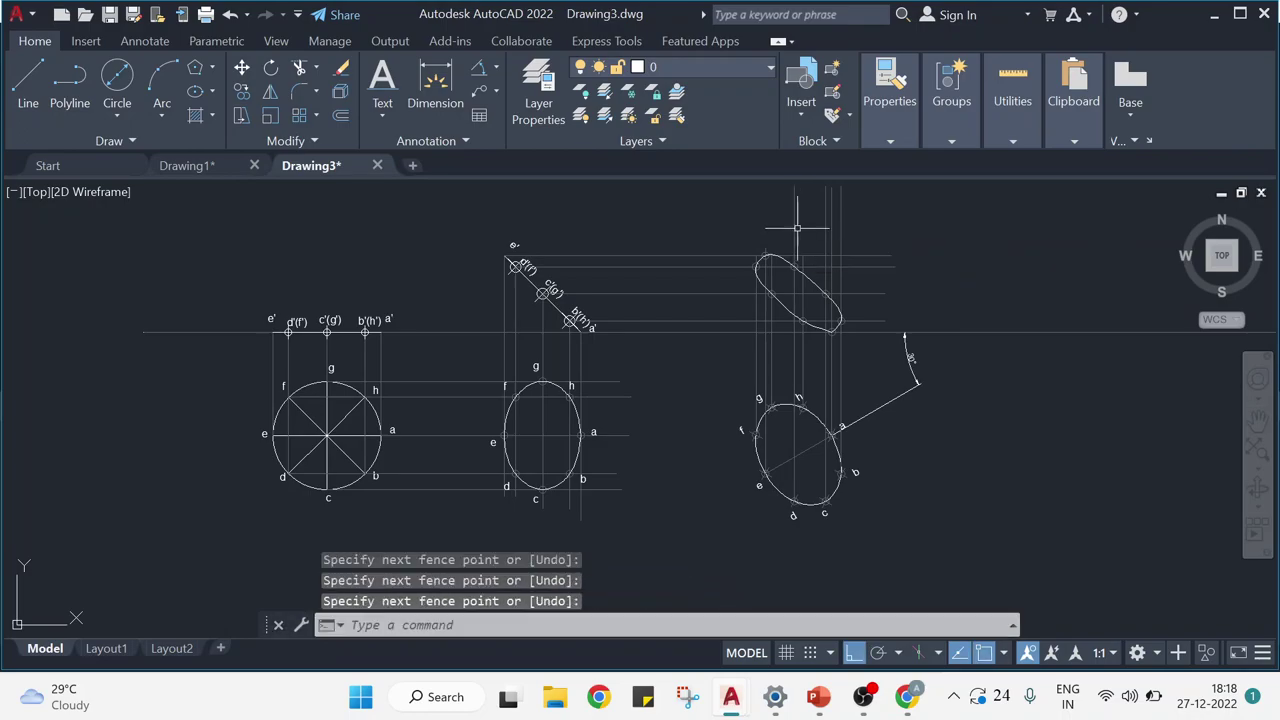
{"action": "key", "text": "Return"}
{"action": "left_click", "coordinate": [800, 227]}
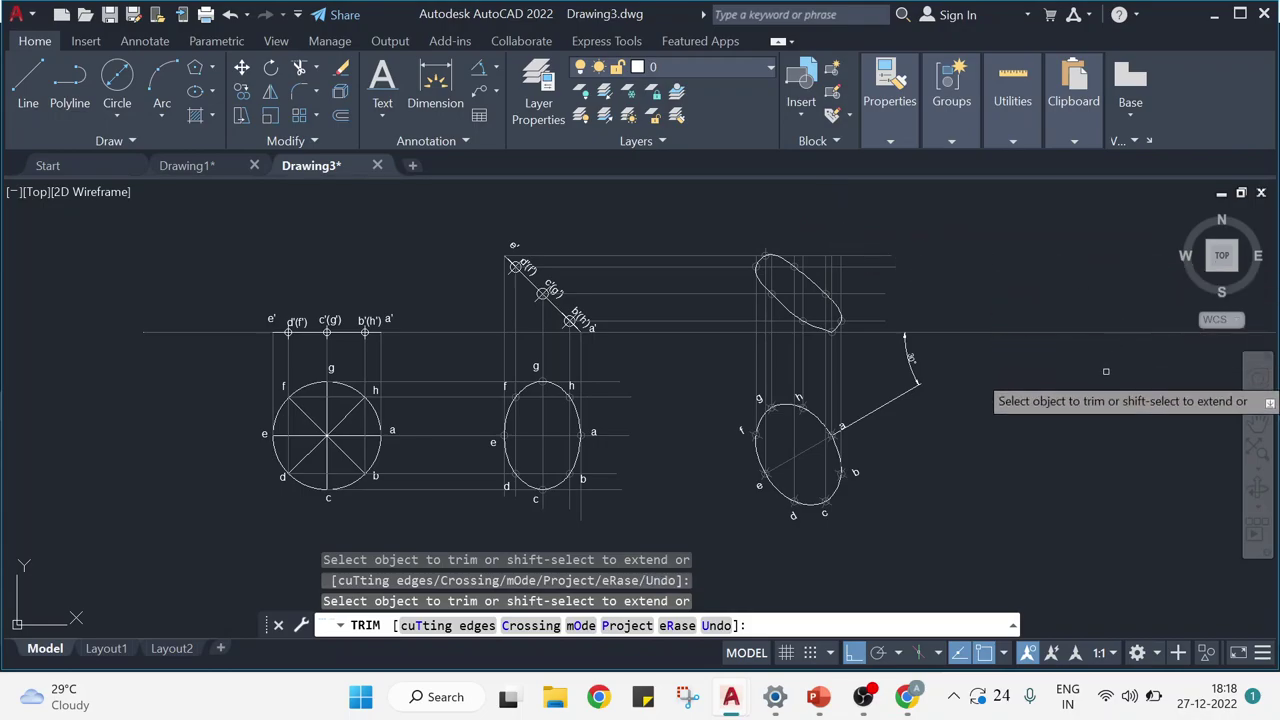
{"action": "key", "text": "Escape"}
{"action": "key", "text": "Escape"}
{"action": "key", "text": "Escape"}
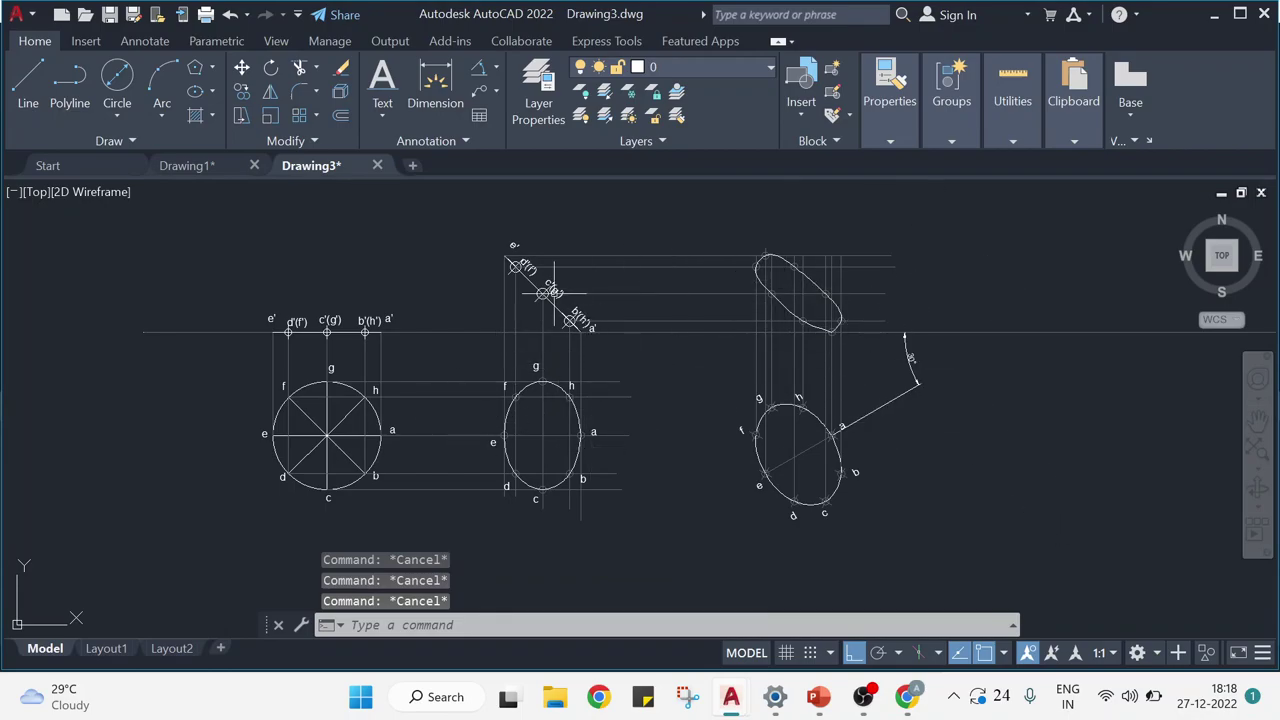
Set the point size to 0.5% relative to the screen in the point style settings.
{"action": "type", "text": "ddp"}
{"action": "key", "text": "Return"}
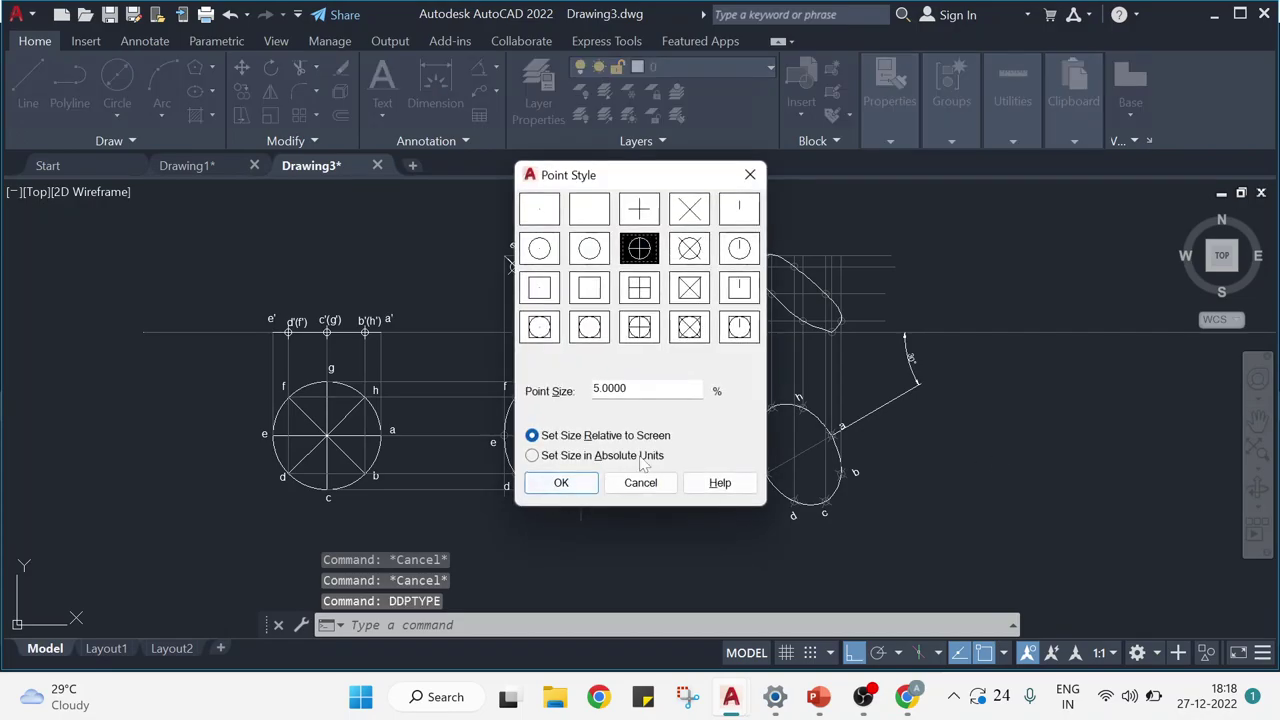
{"action": "key", "text": "Tab"}
{"action": "type", "text": "0.5"}
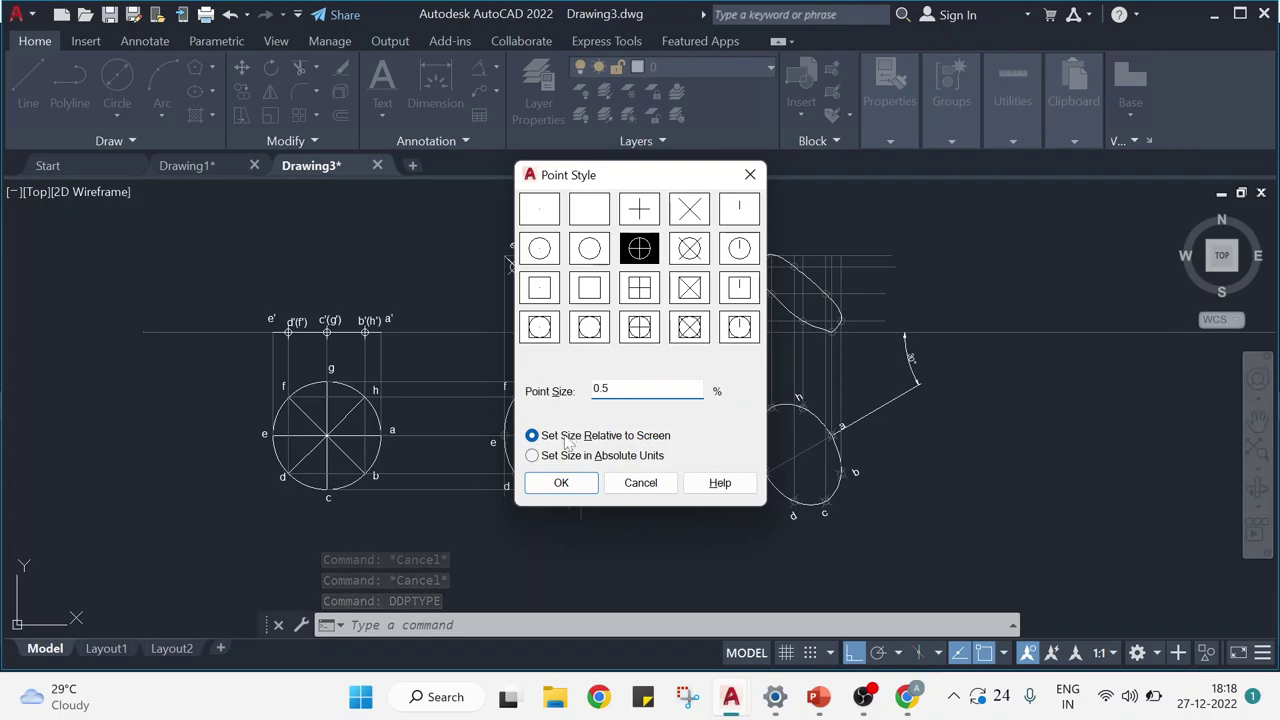
{"action": "left_click", "coordinate": [561, 482]}
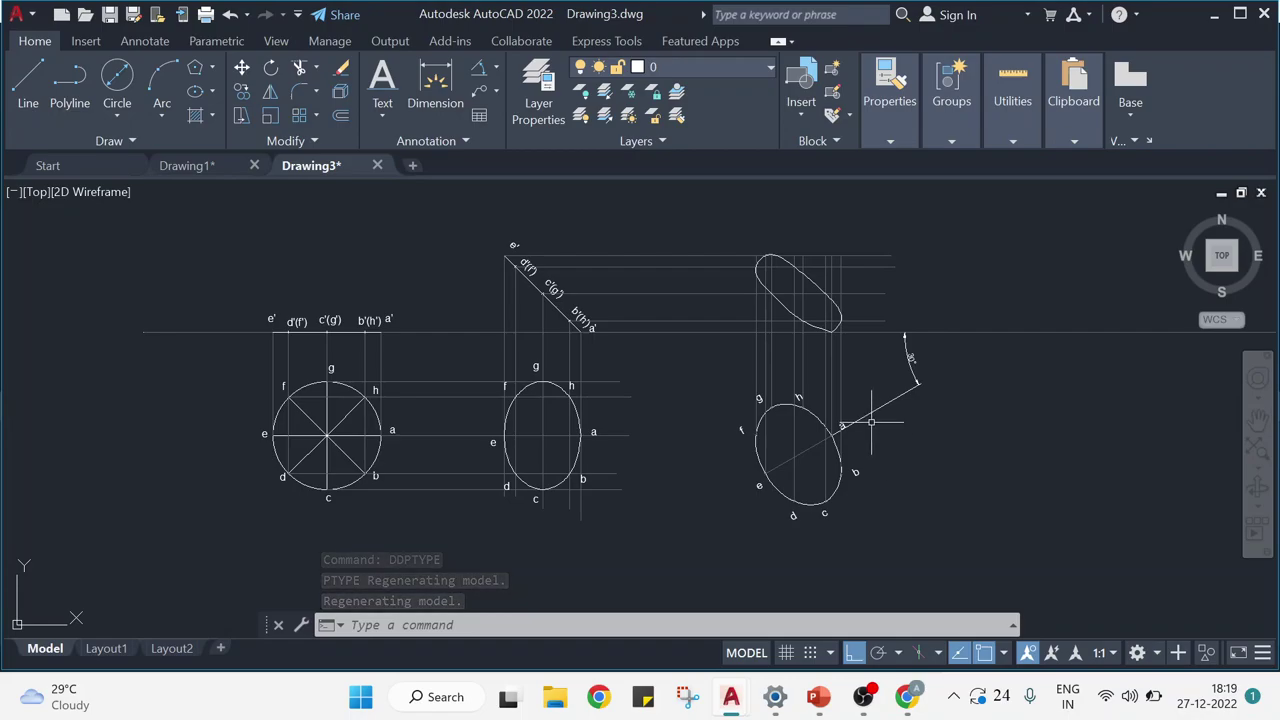
{"action": "scroll", "coordinate": [871, 423], "scroll_direction": "up", "scroll_amount": 3}
{"action": "scroll", "coordinate": [869, 423], "scroll_direction": "down", "scroll_amount": 3}
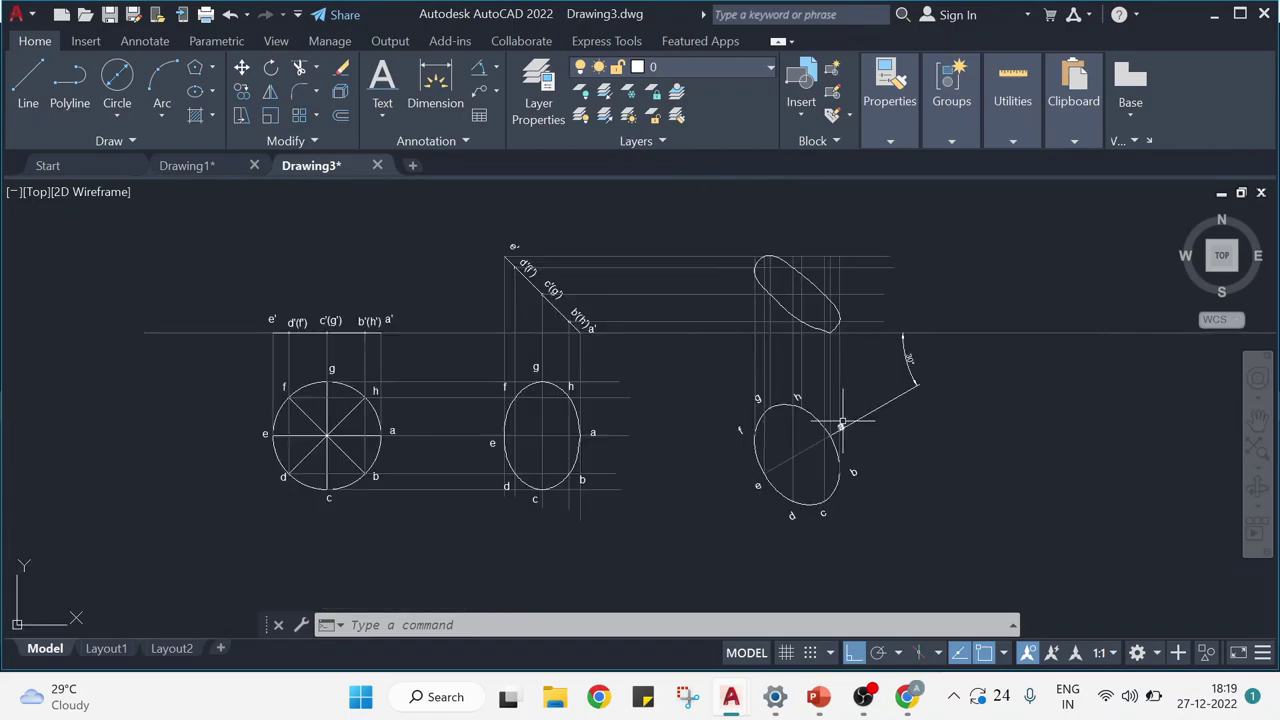
{"action": "left_click", "coordinate": [840, 424]}
{"action": "left_click", "coordinate": [975, 441]}
{"action": "key", "text": "Escape"}
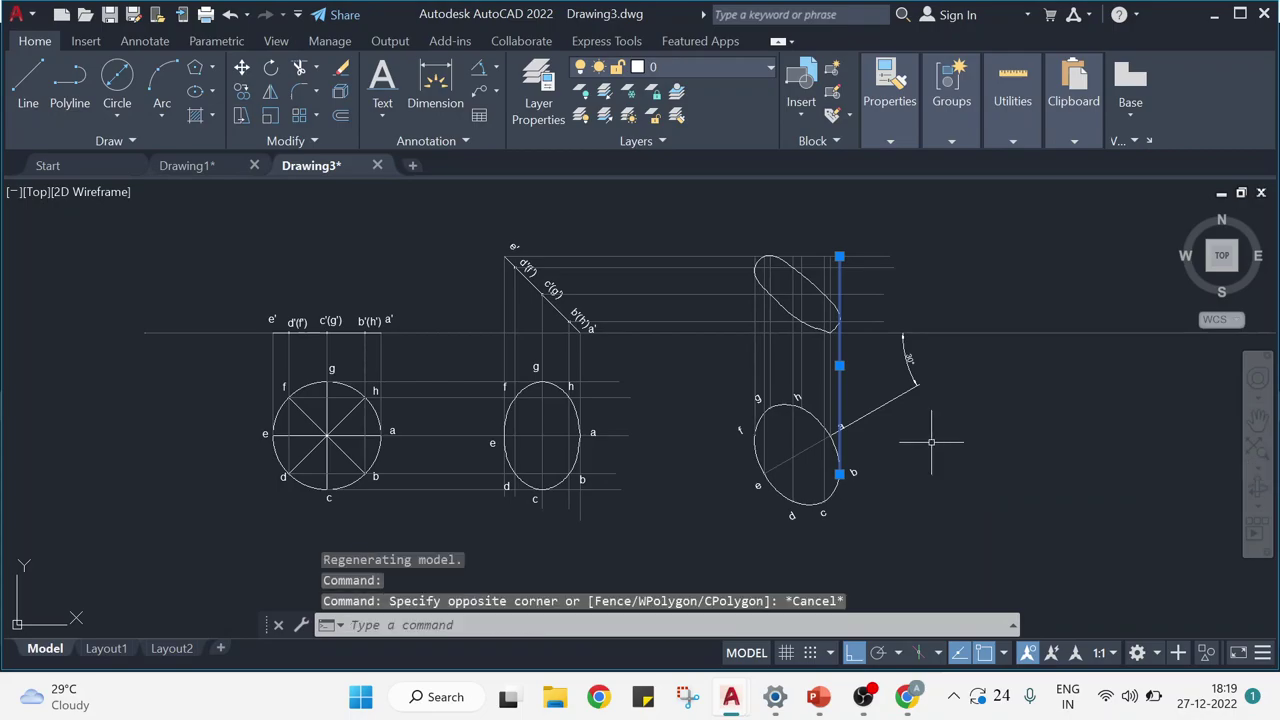
Label the lowest point of the final front view a' in single-line text with height 3.5 and rotation 0.
{"action": "key", "text": "Escape"}
{"action": "key", "text": "Escape"}
{"action": "key", "text": "Escape"}
{"action": "scroll", "coordinate": [866, 363], "scroll_direction": "up", "scroll_amount": 2}
{"action": "scroll", "coordinate": [868, 359], "scroll_direction": "up", "scroll_amount": 2}
{"action": "middle_click_drag", "start_coordinate": [868, 359], "coordinate": [894, 431]}
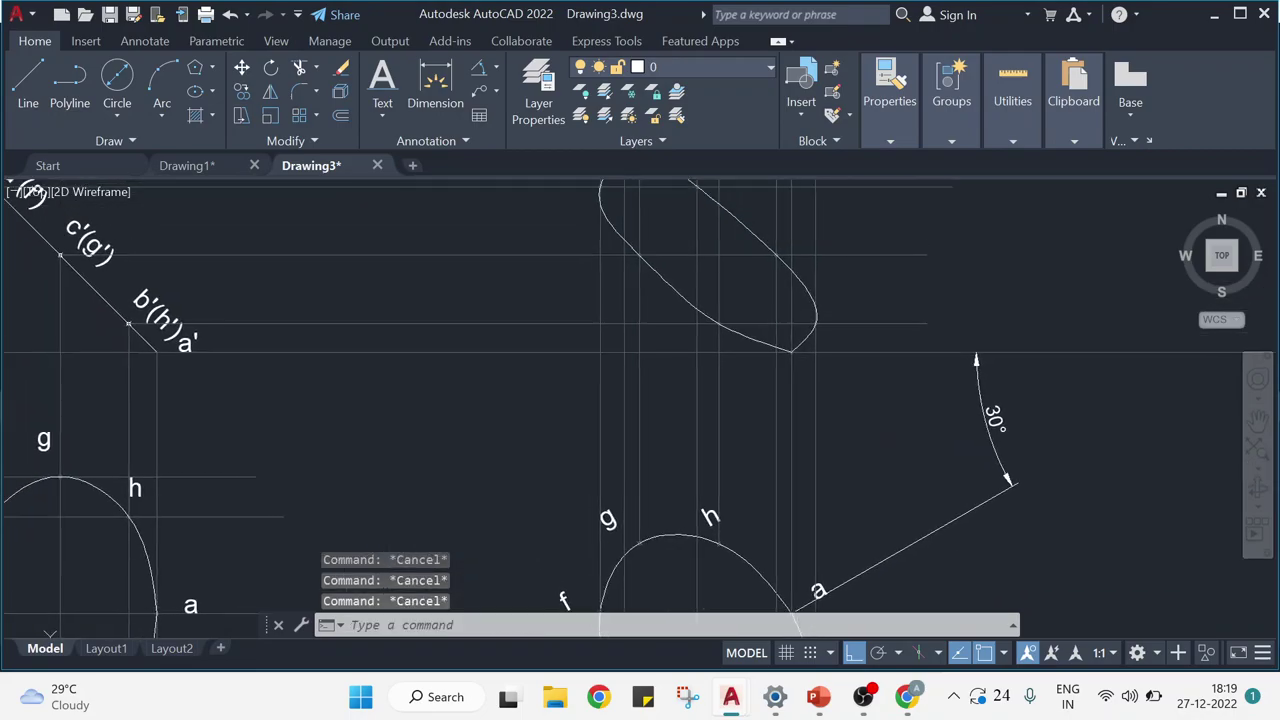
{"action": "left_click", "coordinate": [378, 112]}
{"action": "left_click", "coordinate": [414, 189]}
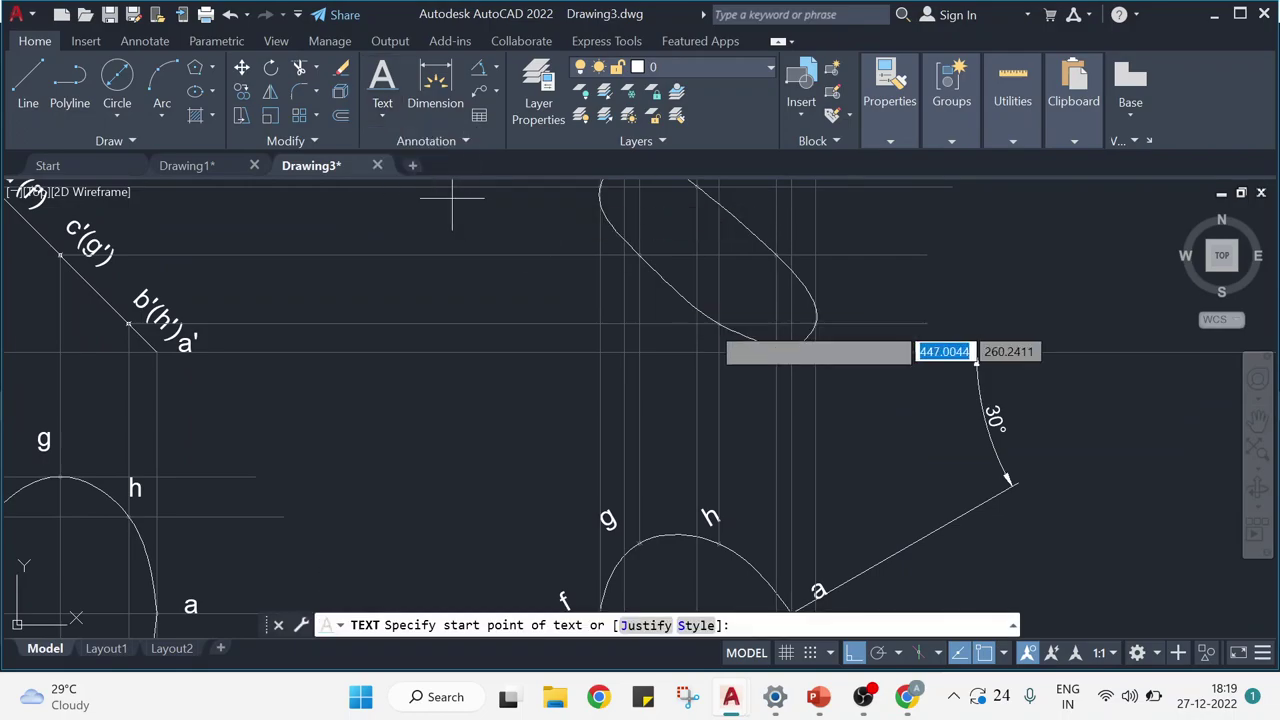
{"action": "left_click", "coordinate": [803, 378]}
{"action": "key", "text": "Return"}
{"action": "key", "text": "Return"}
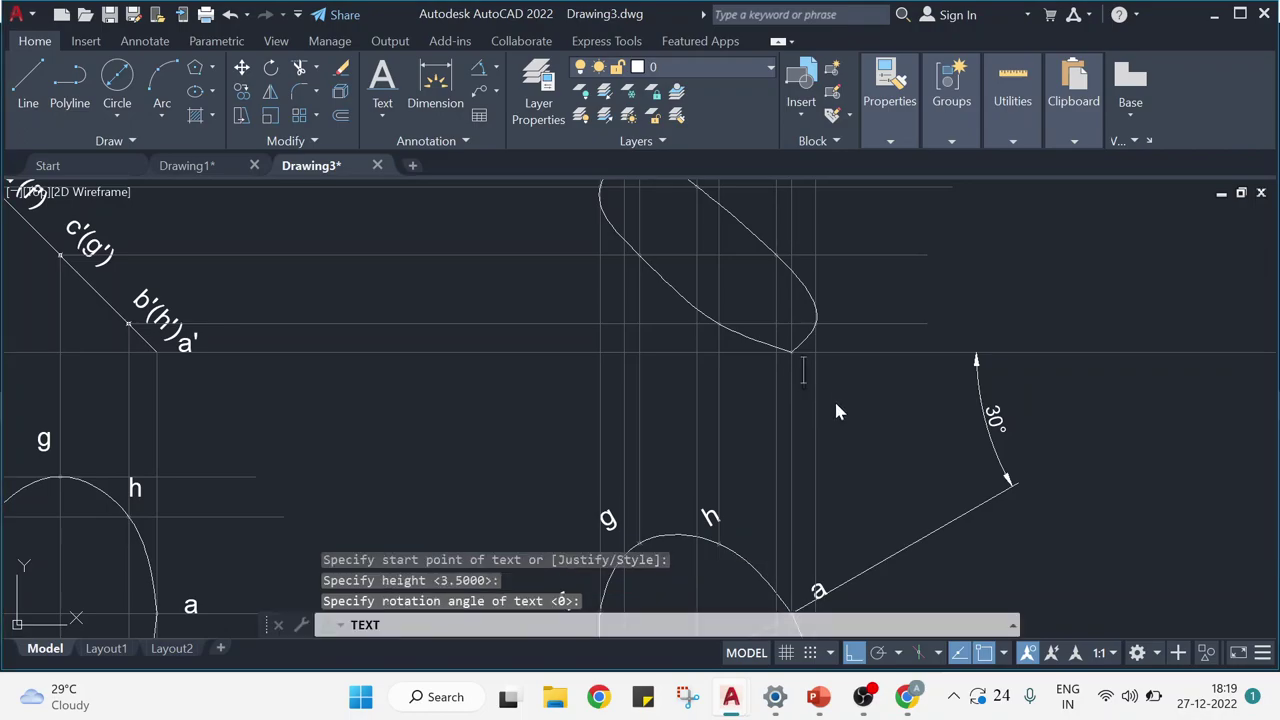
{"action": "type", "text": "a"}
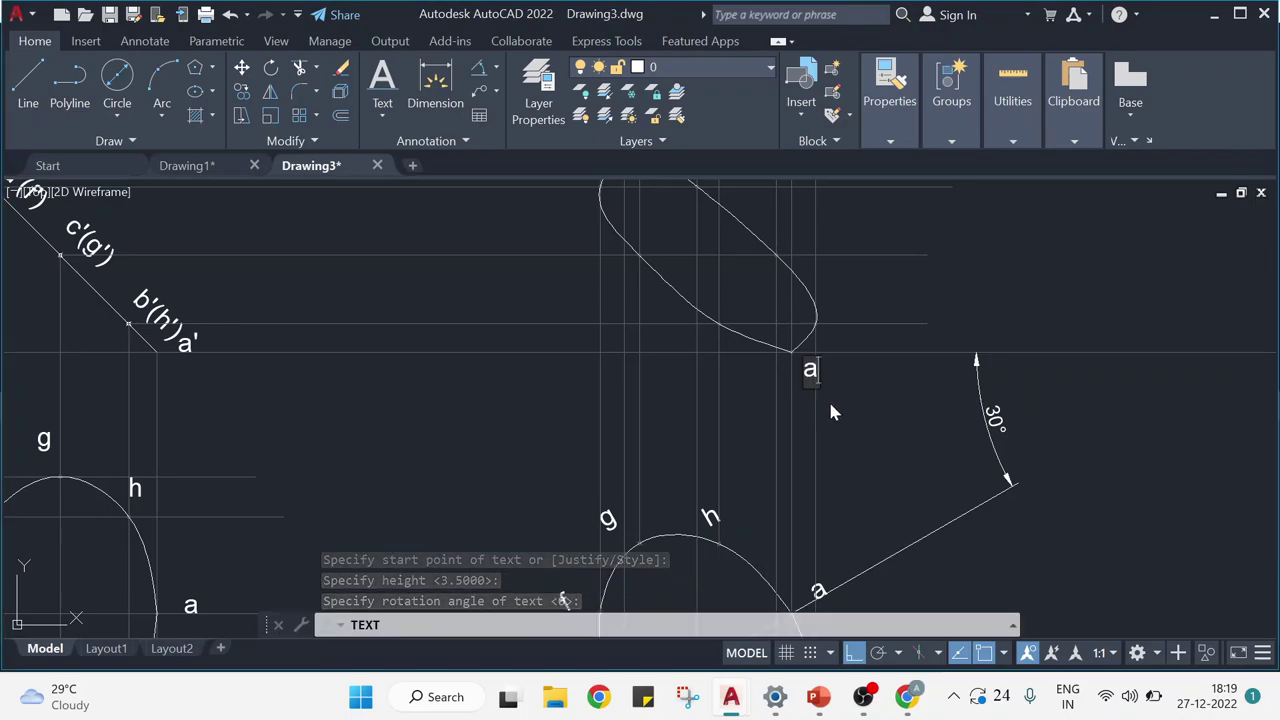
{"action": "type", "text": "'"}
{"action": "key", "text": "Return"}
{"action": "key", "text": "Return"}
Add the labels b', c' and d' beside their points along the right-hand side of the final front view curve.
{"action": "middle_click_drag", "start_coordinate": [883, 409], "coordinate": [938, 255]}
{"action": "middle_click_drag", "start_coordinate": [923, 323], "coordinate": [903, 431]}
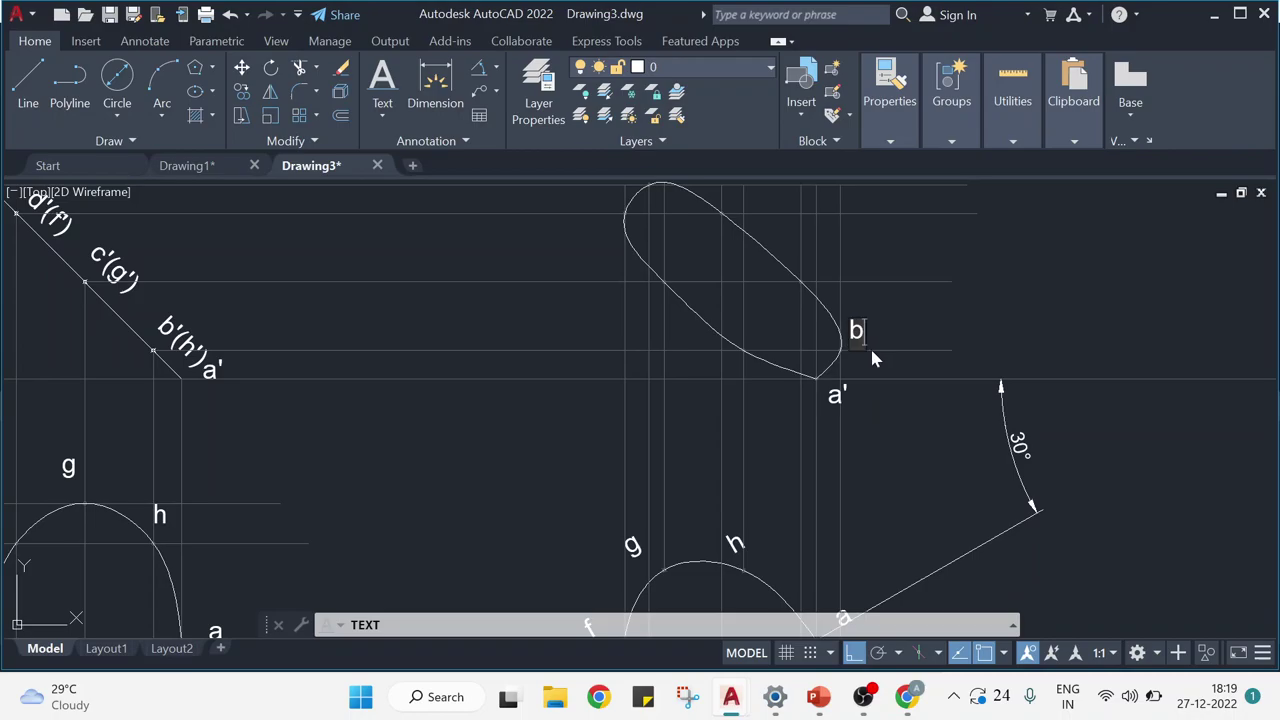
{"action": "left_click", "coordinate": [811, 262]}
{"action": "type", "text": "d"}
{"action": "key", "text": "BackSpace"}
{"action": "type", "text": "c"}
{"action": "mouse_move", "coordinate": [1009, 341]}
{"action": "middle_mouse_down"}
{"action": "mouse_move", "coordinate": [1074, 253]}
{"action": "mouse_move", "coordinate": [1051, 362]}
{"action": "middle_mouse_up"}
{"action": "scroll", "coordinate": [1074, 265], "scroll_direction": "down", "scroll_amount": 3}
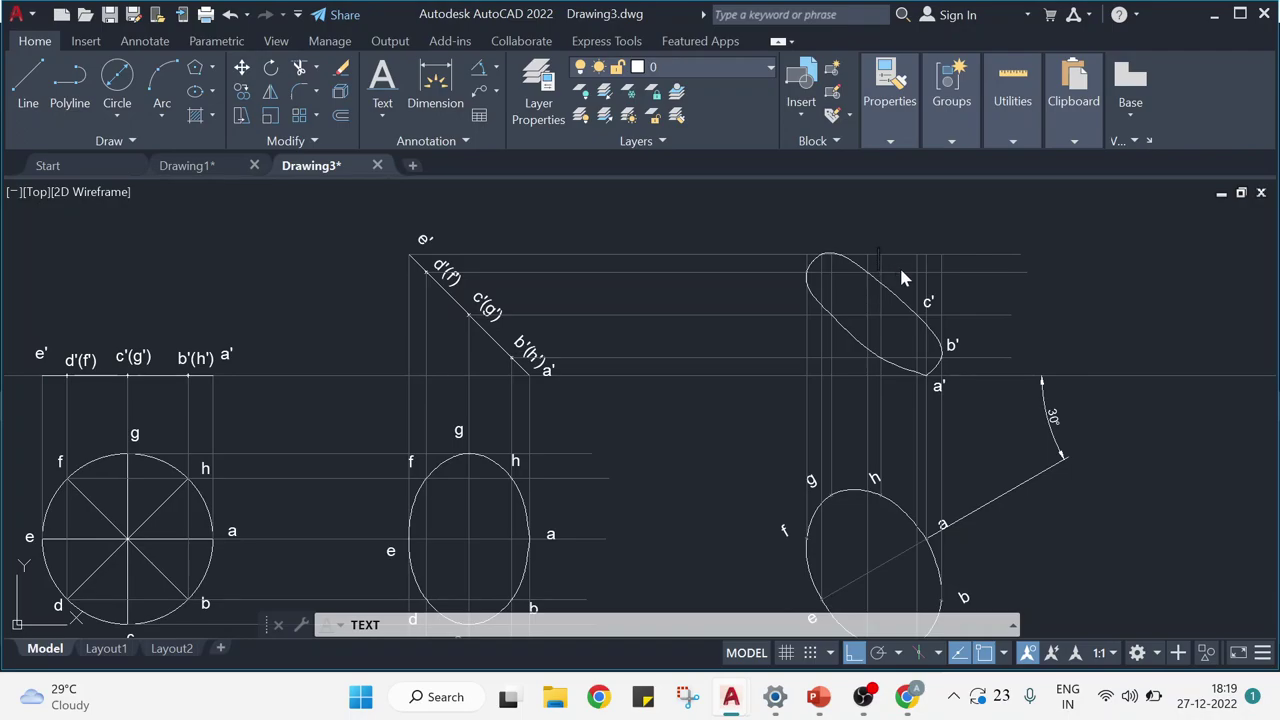
{"action": "type", "text": "'"}
Add the labels e', f', g' and h' at the remaining points of the final front view and finish the text.
{"action": "left_click", "coordinate": [835, 240]}
{"action": "left_click", "coordinate": [799, 271]}
{"action": "type", "text": "f'"}
{"action": "left_click", "coordinate": [832, 325]}
{"action": "left_click", "coordinate": [877, 370]}
{"action": "key", "text": "Escape"}
{"action": "key", "text": "Escape"}
{"action": "key", "text": "Escape"}
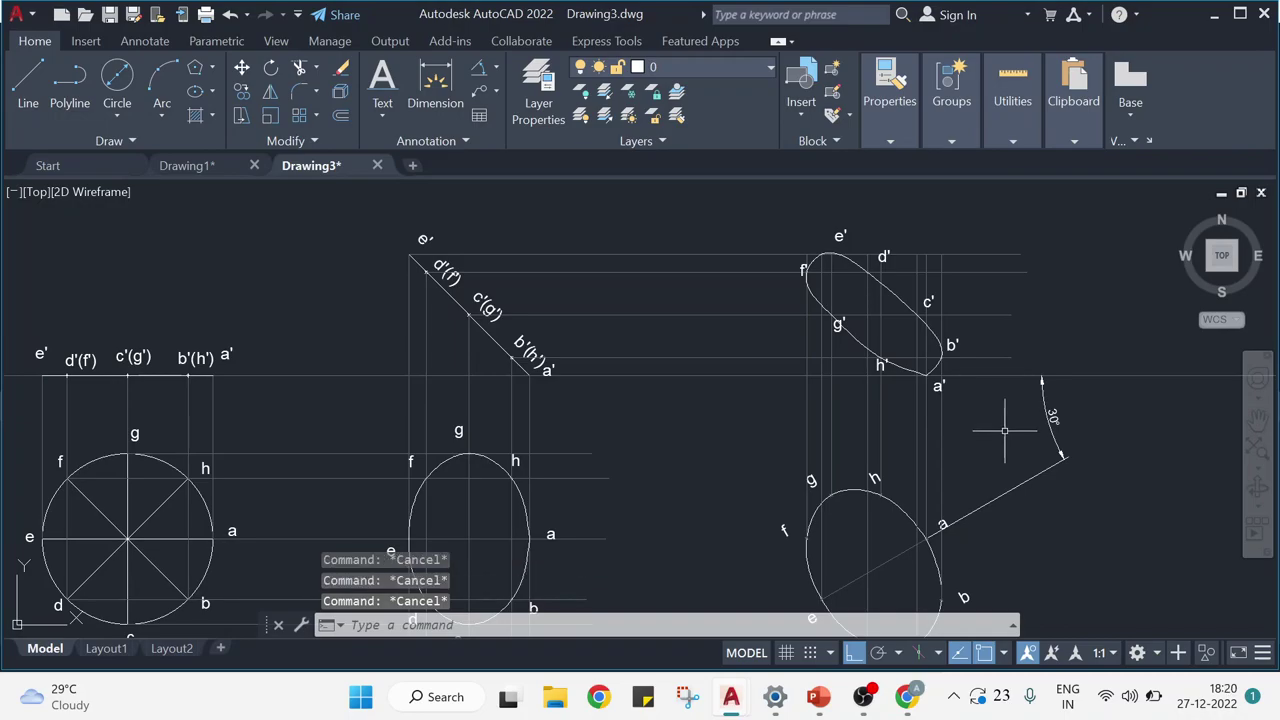
Set the colour of the circle, both front view lines, both plan curves and the final front view curve to yellow 248,215,49.
{"action": "scroll", "coordinate": [1007, 427], "scroll_direction": "down", "scroll_amount": 2}
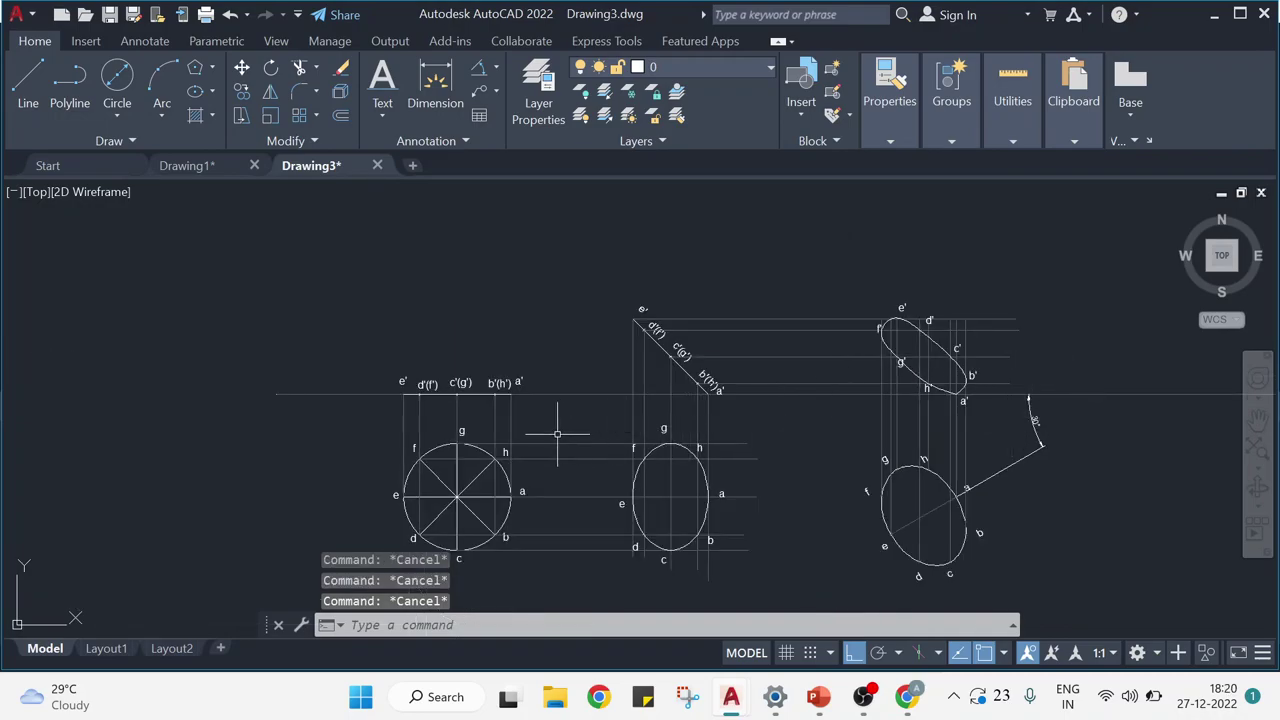
{"action": "left_click", "coordinate": [466, 447]}
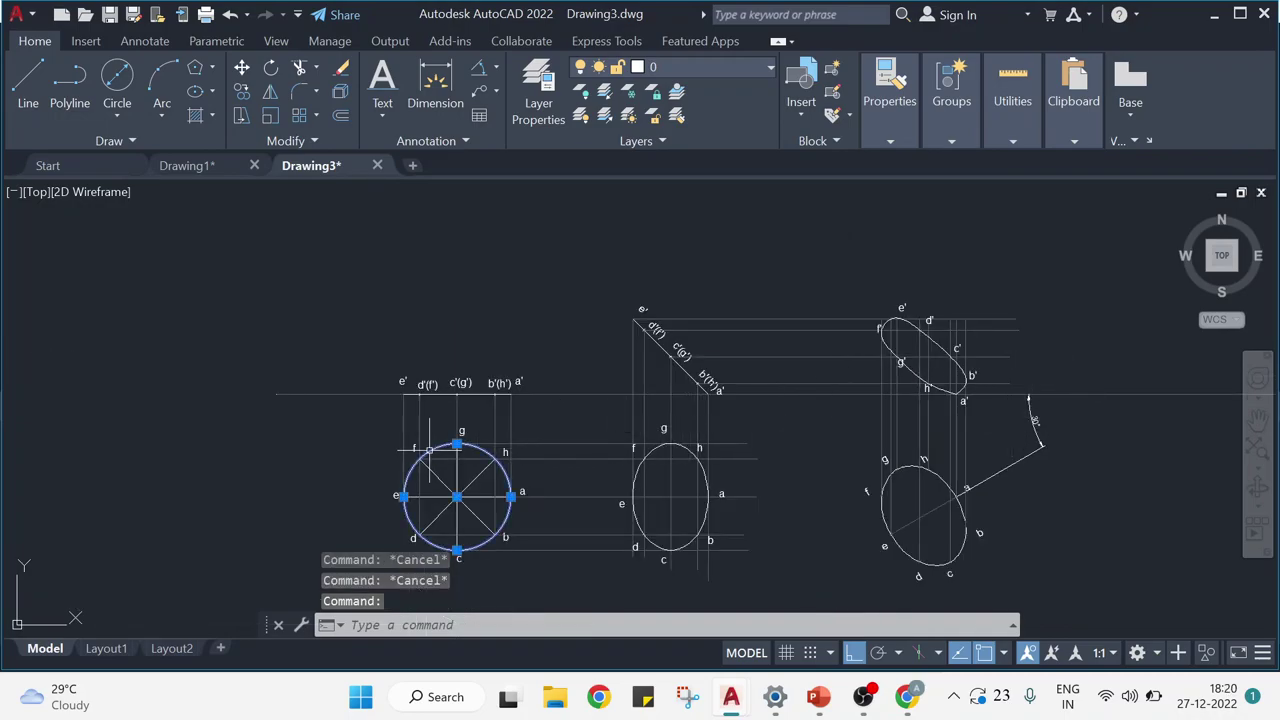
{"action": "left_click", "coordinate": [455, 395]}
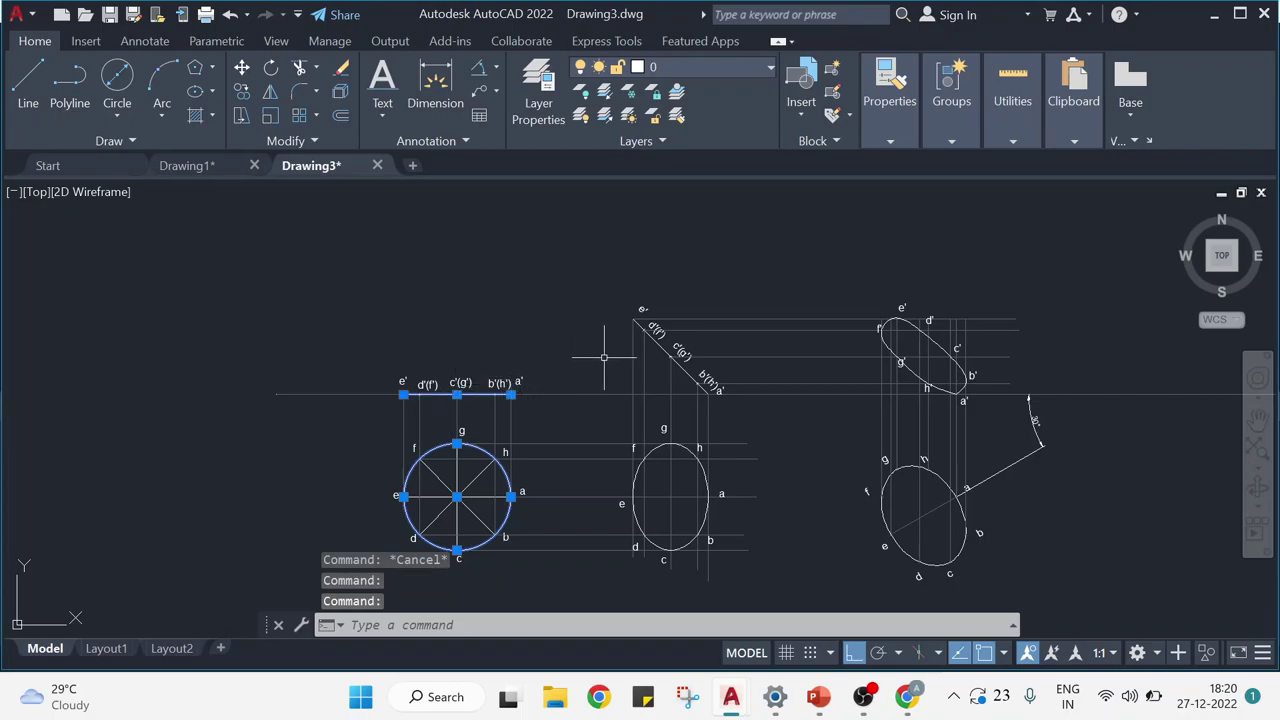
{"action": "left_click", "coordinate": [651, 340]}
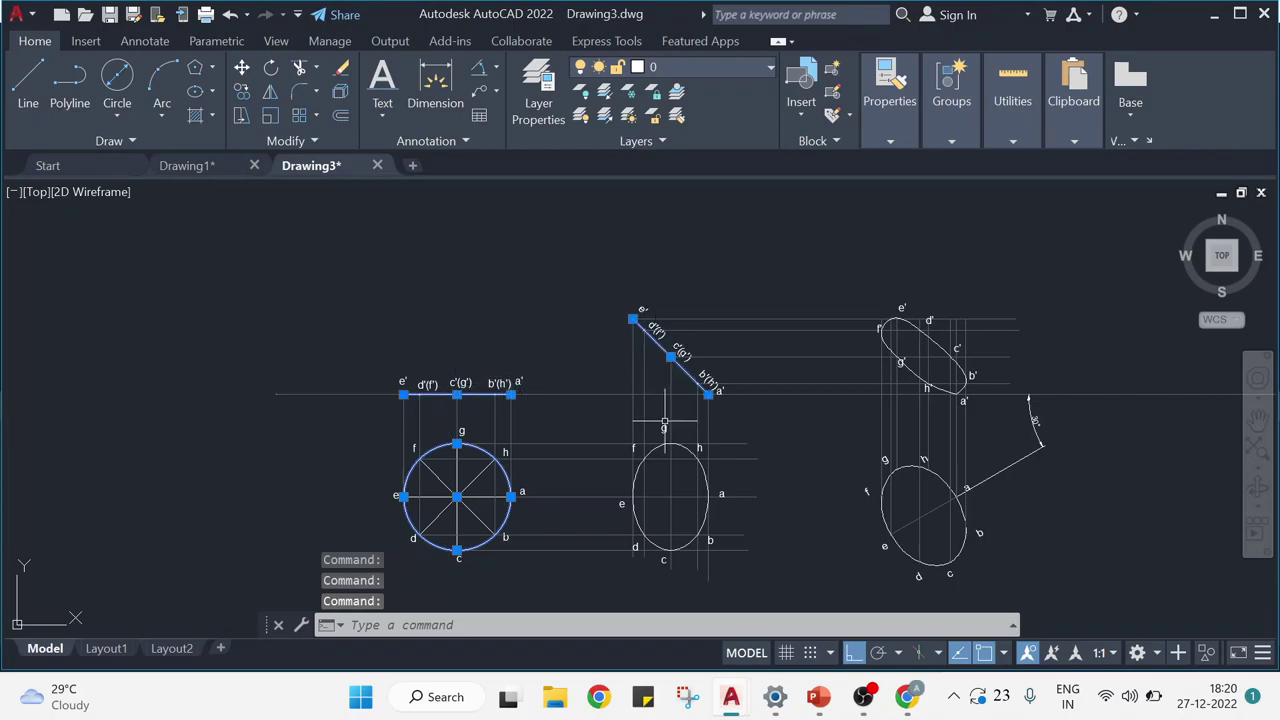
{"action": "left_click", "coordinate": [696, 455]}
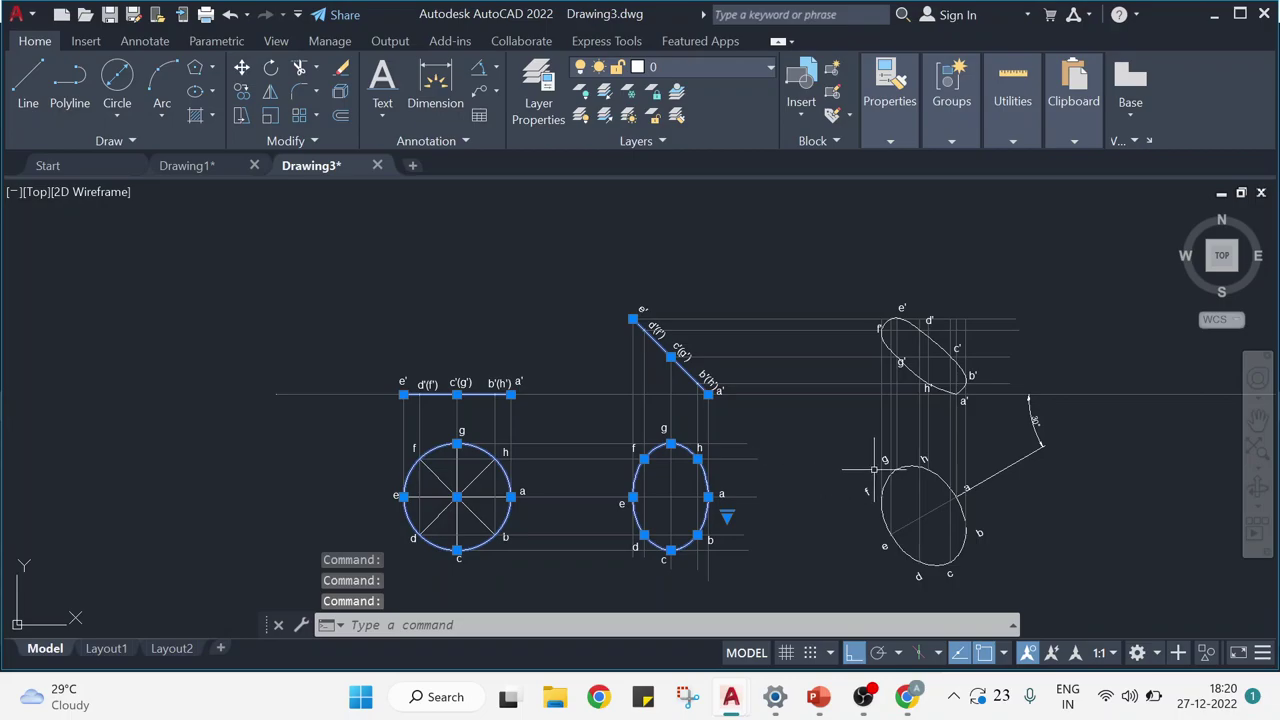
{"action": "left_click", "coordinate": [907, 467]}
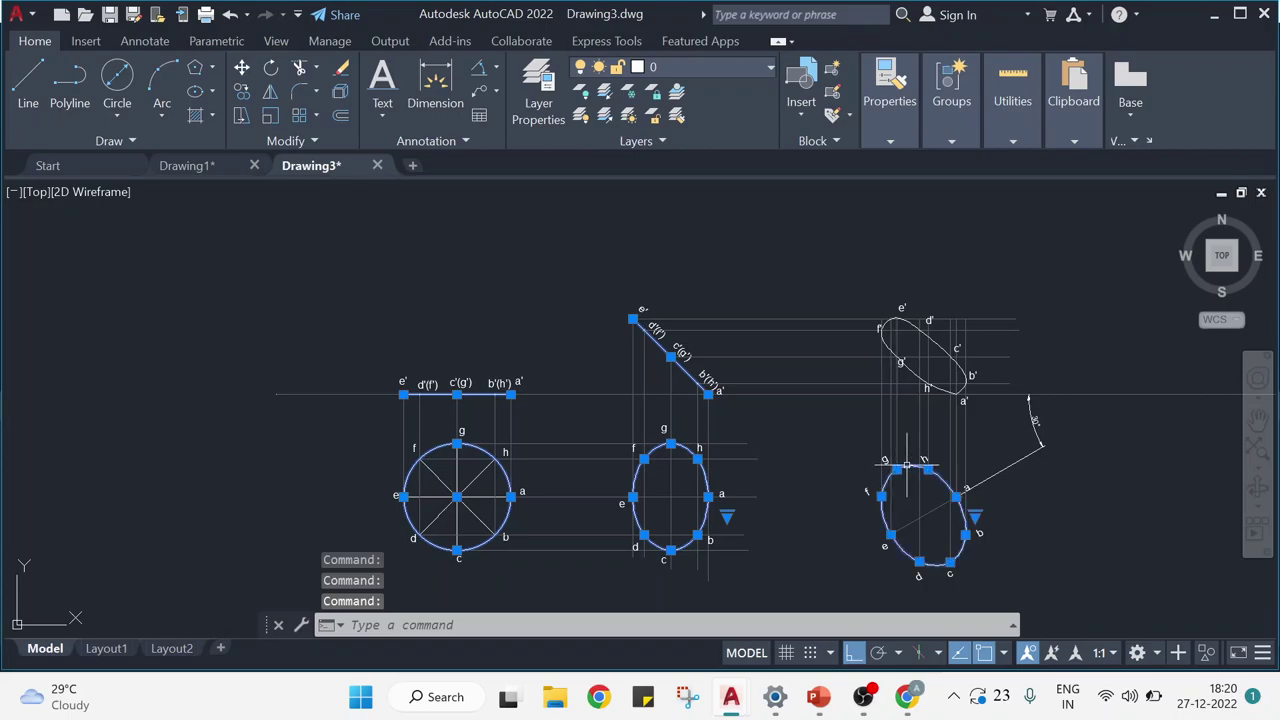
{"action": "left_click", "coordinate": [915, 374]}
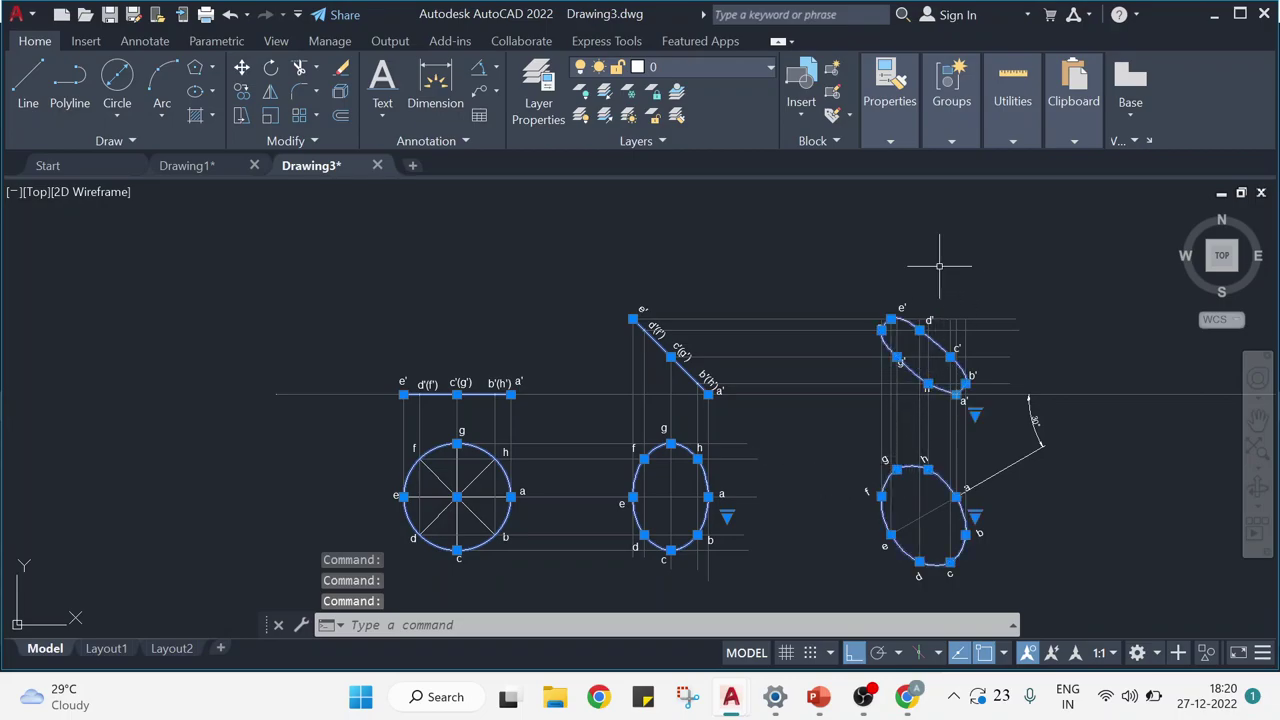
{"action": "left_click", "coordinate": [891, 141]}
{"action": "left_click", "coordinate": [1000, 165]}
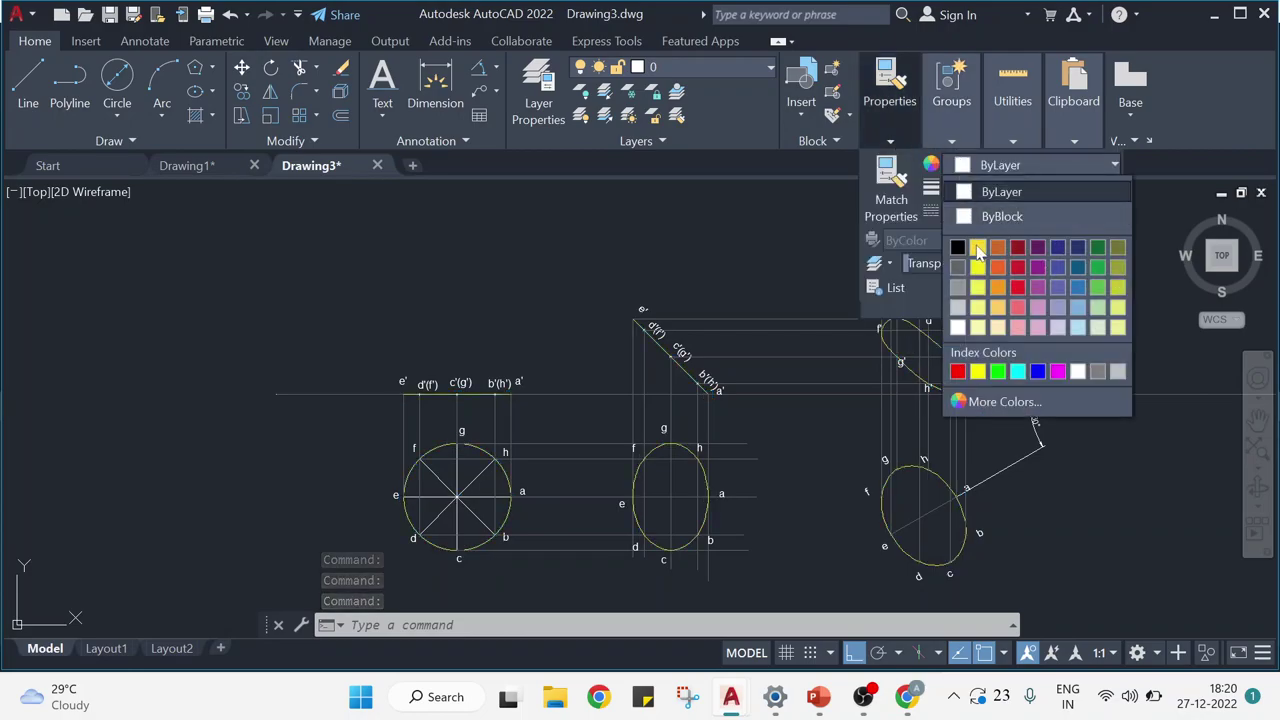
{"action": "left_click", "coordinate": [978, 248]}
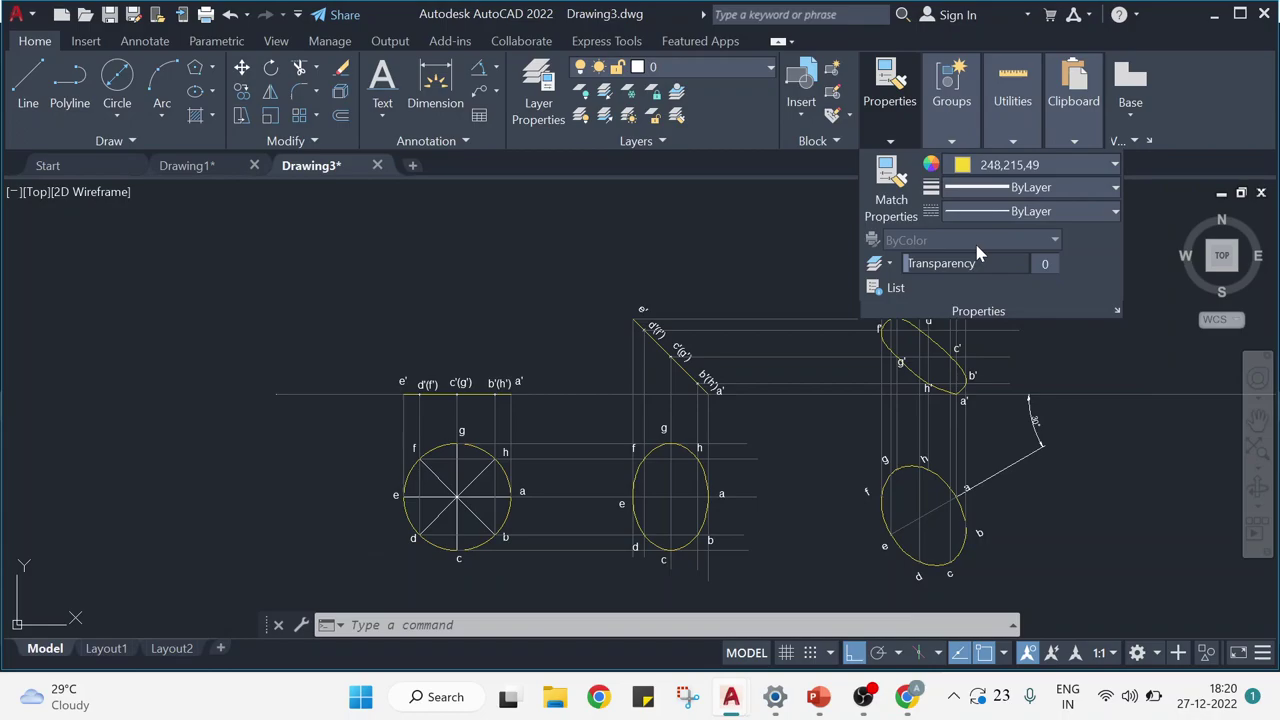
{"action": "key", "text": "Escape"}
{"action": "key", "text": "Escape"}
{"action": "key", "text": "Escape"}
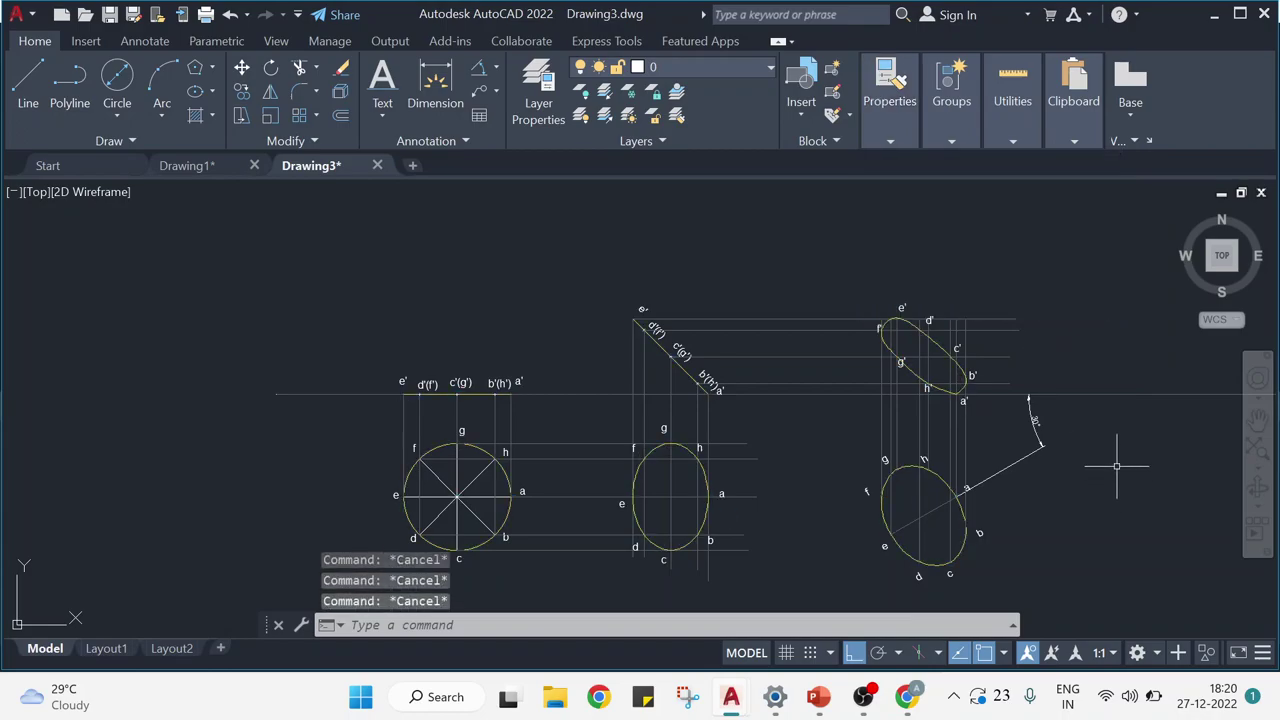
{"action": "middle_click_drag", "start_coordinate": [1131, 443], "coordinate": [1103, 414]}
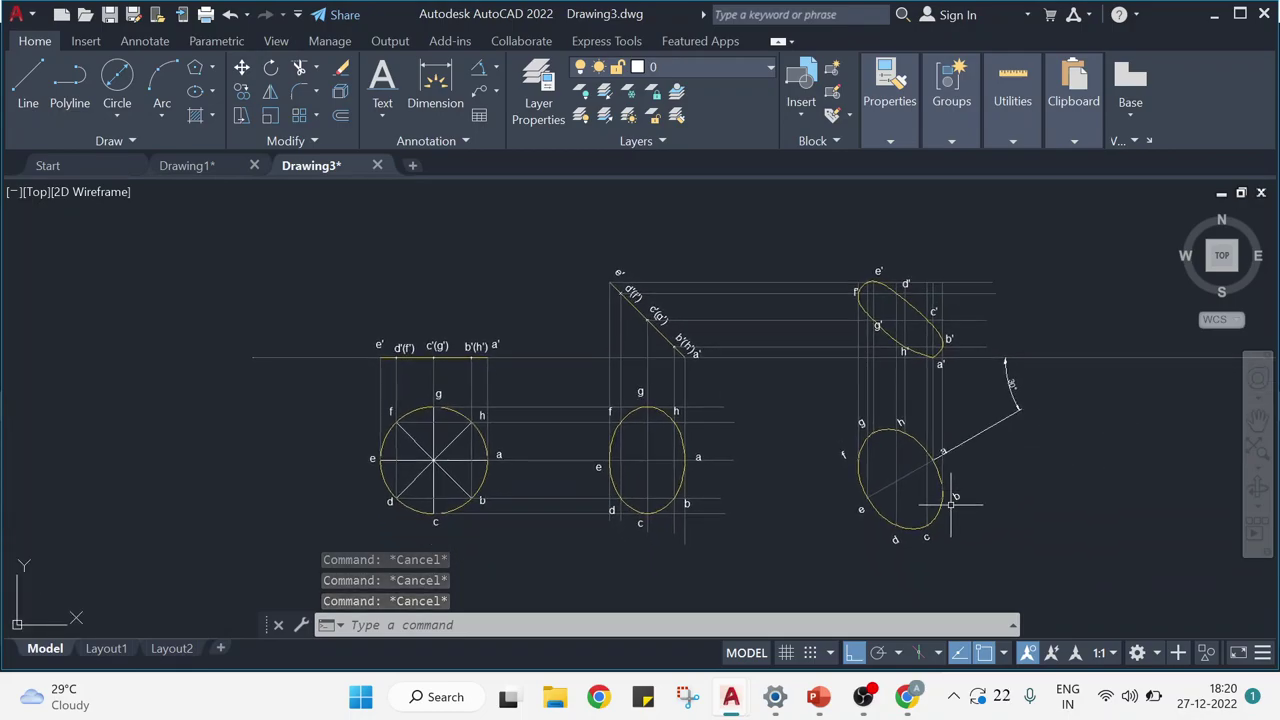
{"action": "left_click", "coordinate": [787, 652]}
{"action": "left_click", "coordinate": [787, 652]}
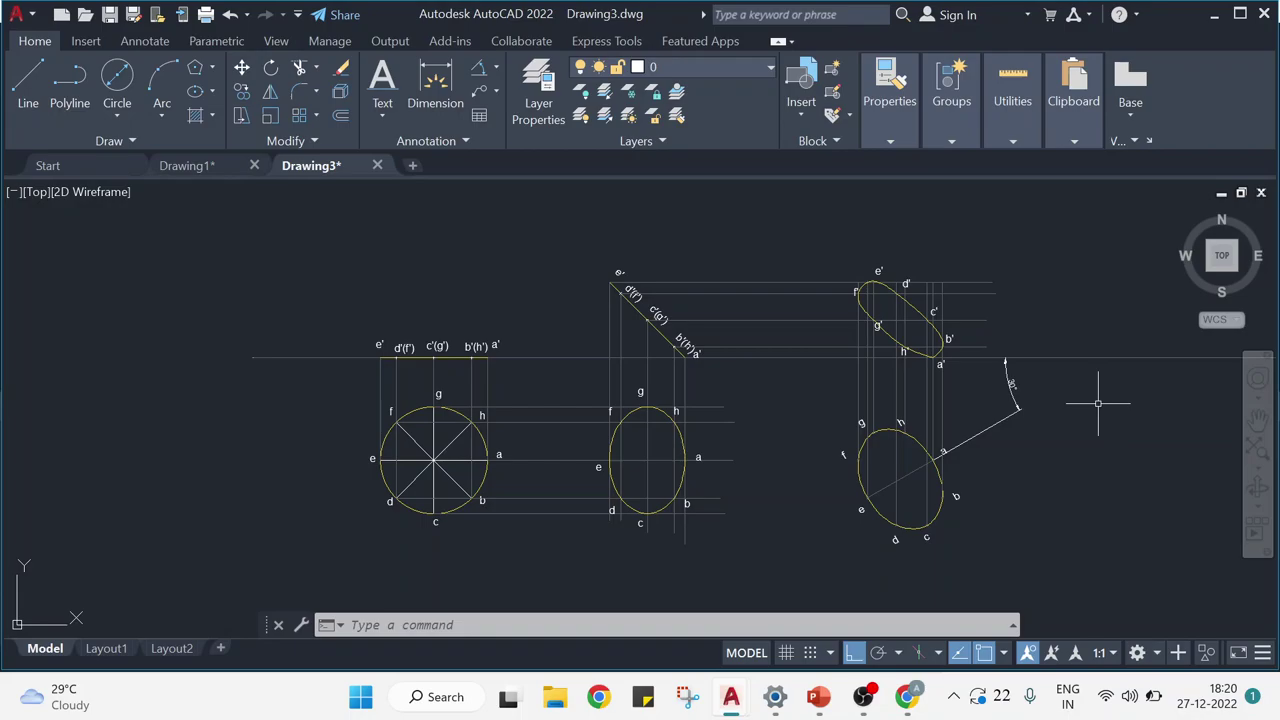
{"action": "middle_click_drag", "start_coordinate": [1097, 404], "coordinate": [992, 393]}
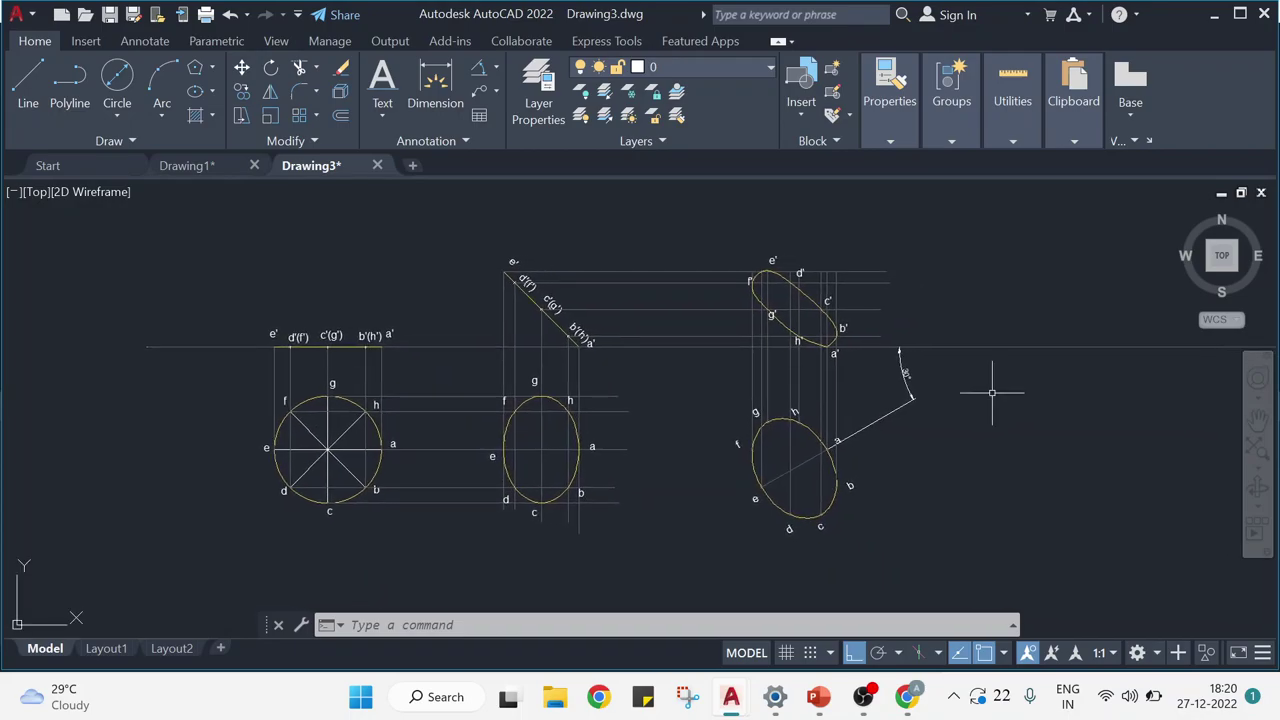